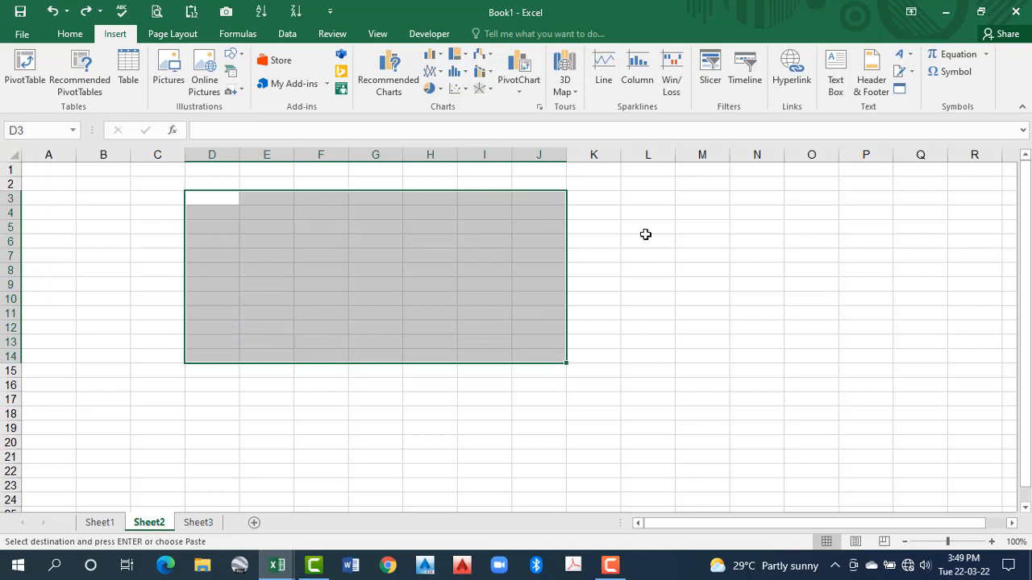
pyautogui.moveTo(629, 213); pyautogui.dragTo(862, 385)
pyautogui.moveTo(327, 212); pyautogui.dragTo(778, 387)
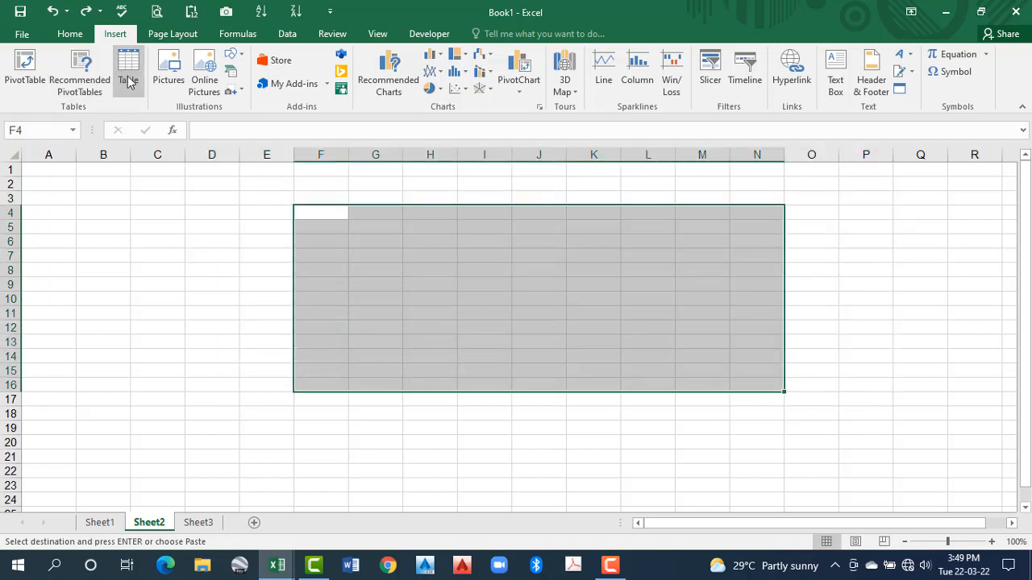
pyautogui.click(193, 244)
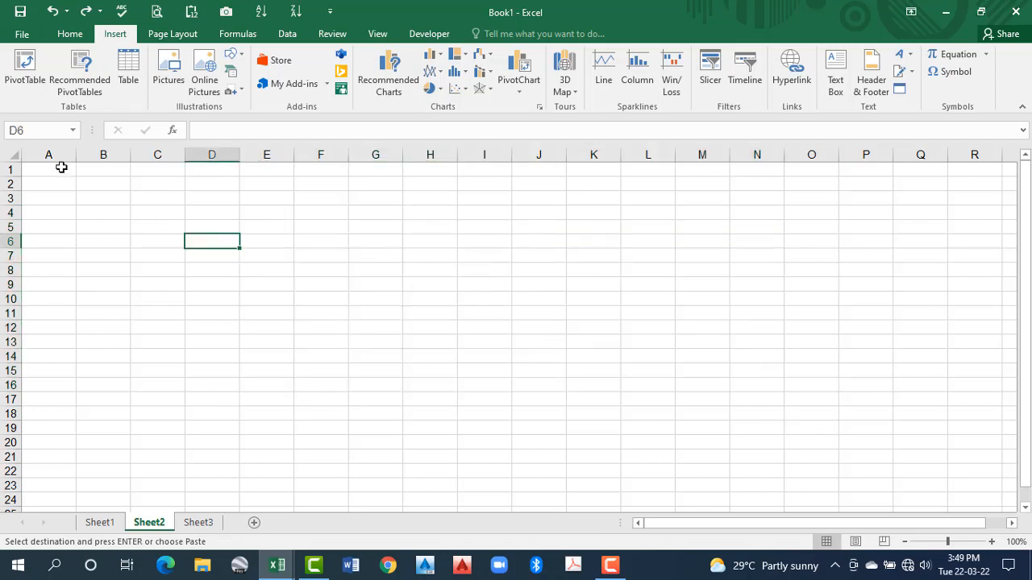
# Paste the copied sales data into Sheet2 starting at cell A1
pyautogui.click(62, 167)
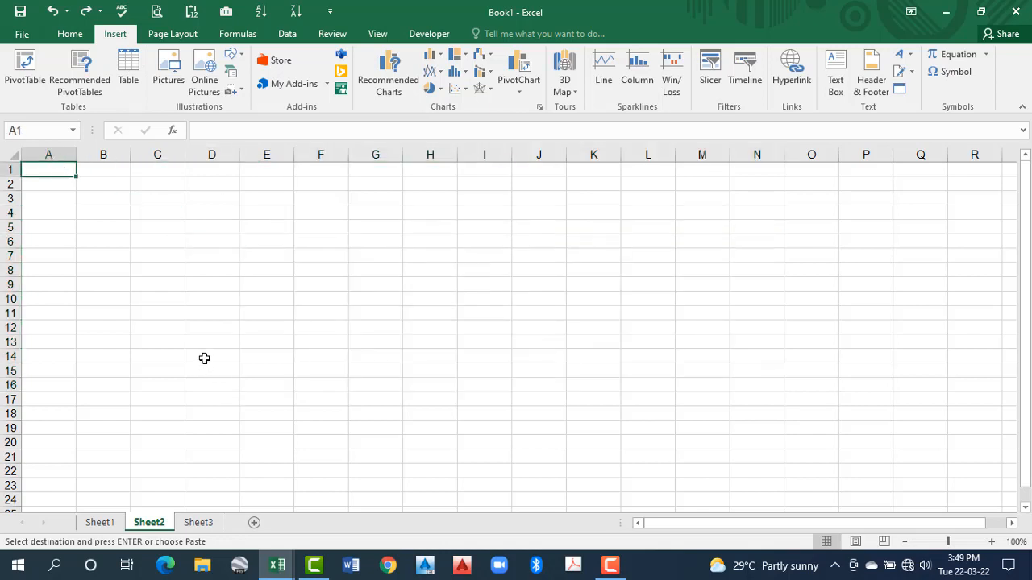
pyautogui.hotkey('ctrl', 'v')
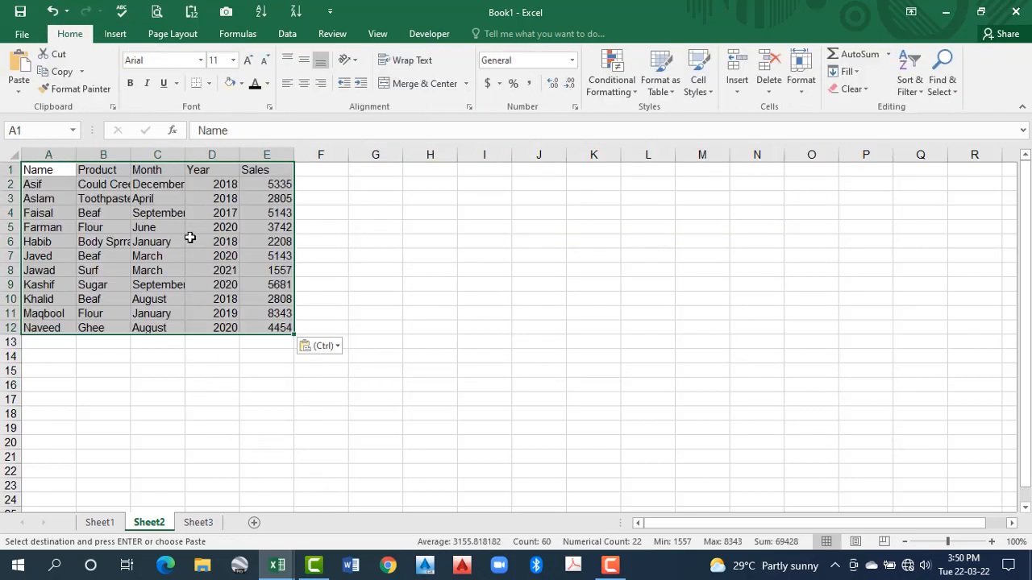
# Convert the range A1:E12 into a table with headers
pyautogui.click(125, 37)
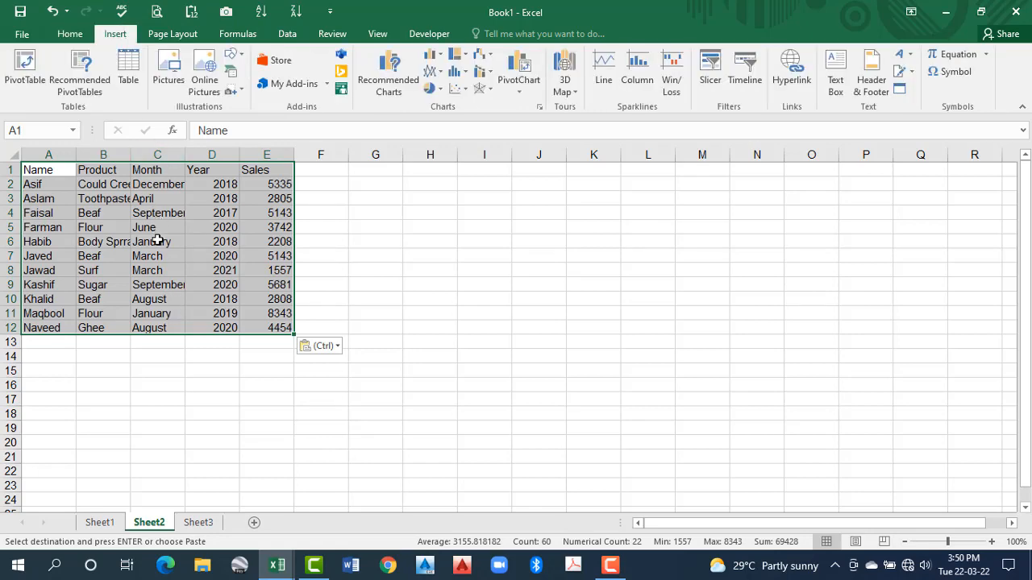
pyautogui.click(157, 241)
pyautogui.moveTo(57, 169); pyautogui.dragTo(277, 328)
pyautogui.click(131, 69)
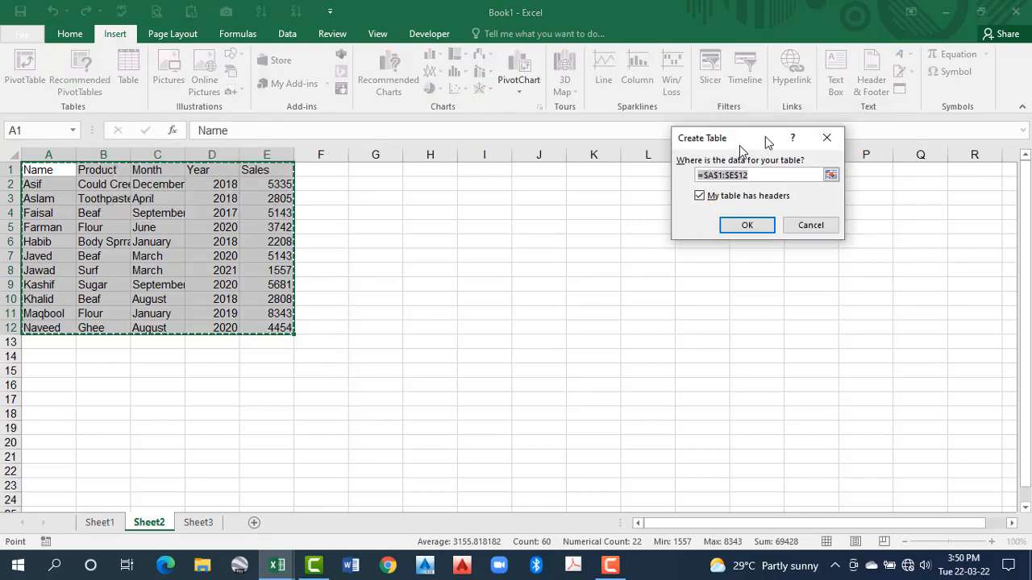
pyautogui.moveTo(767, 143); pyautogui.dragTo(685, 178)
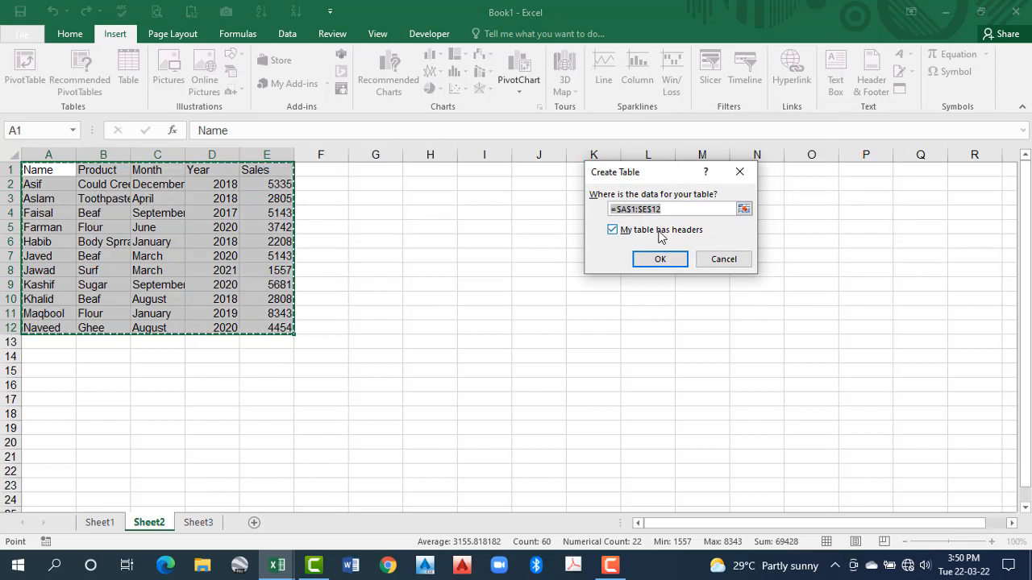
pyautogui.click(612, 231)
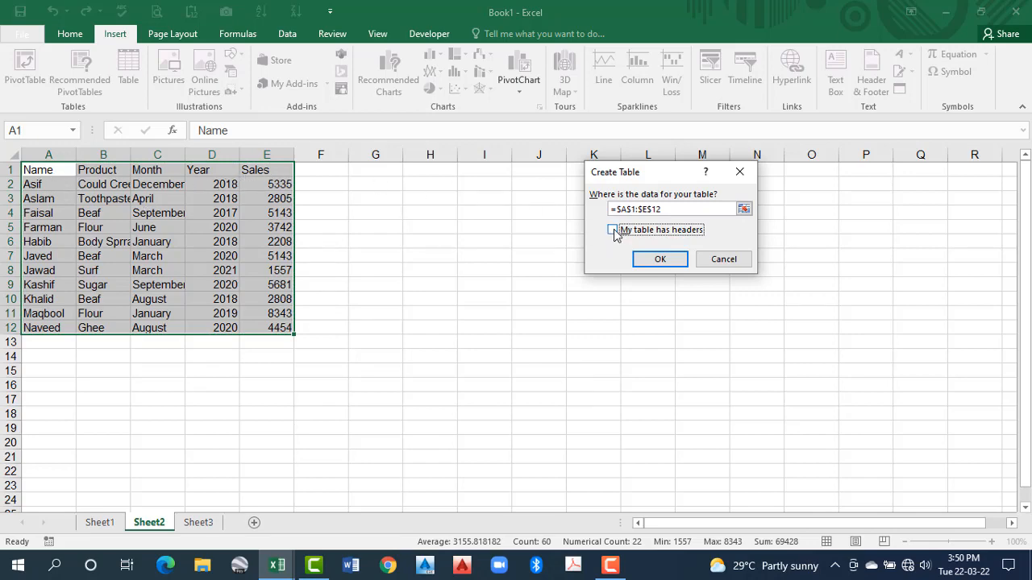
pyautogui.click(674, 261)
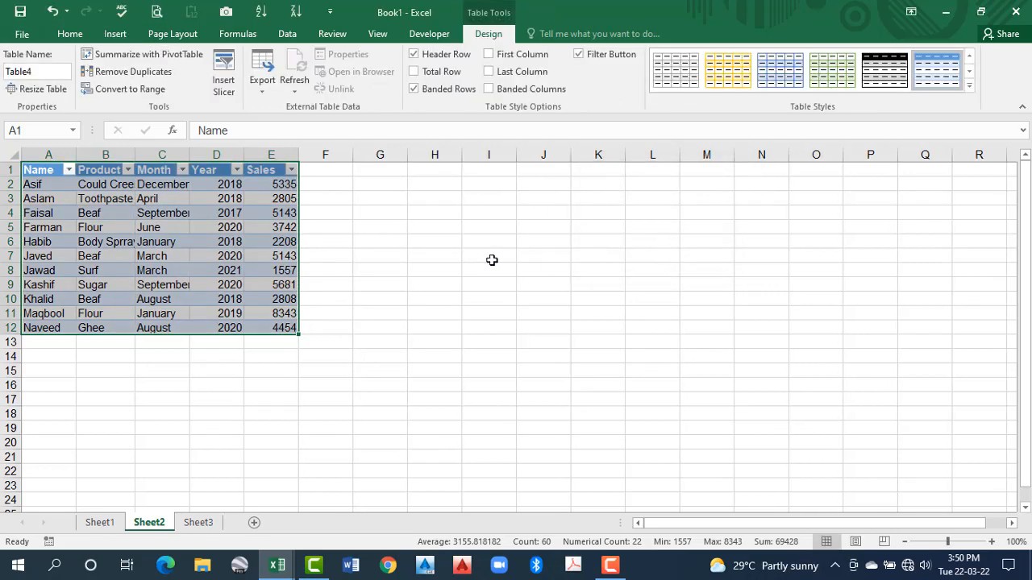
pyautogui.click(234, 254)
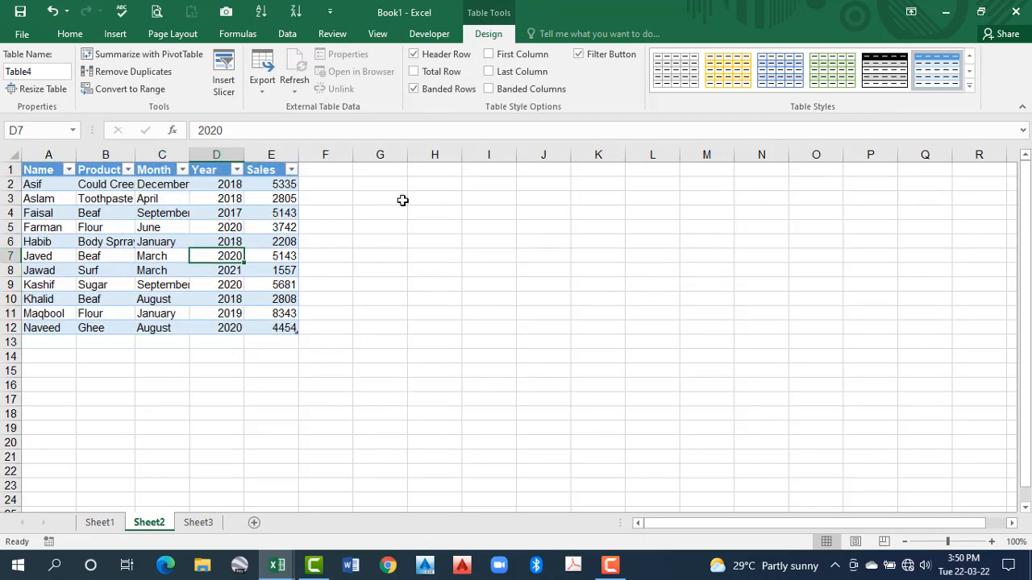
# Copy the table A1:E12 and paste only its values starting at cell I1
pyautogui.click(485, 174)
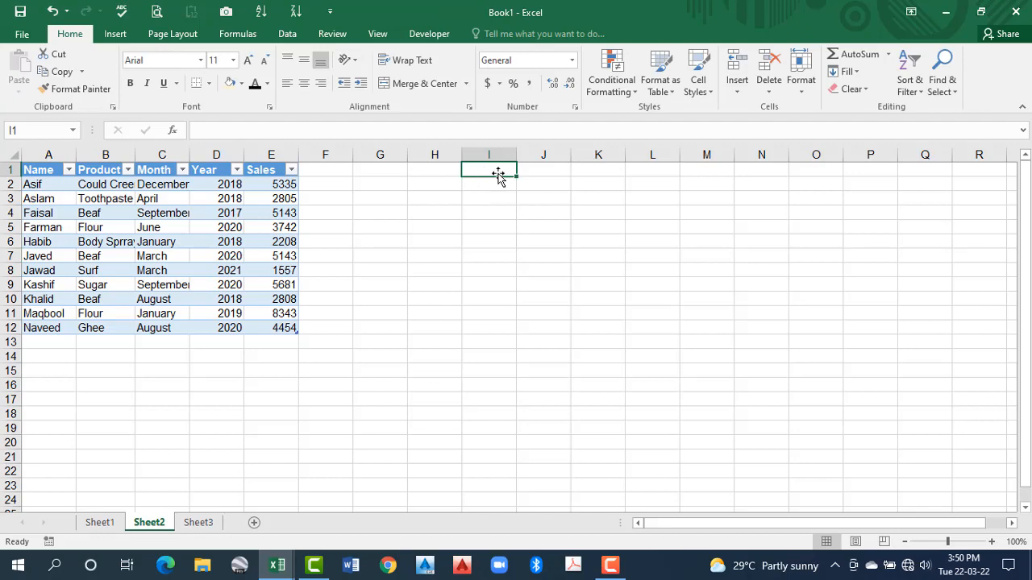
pyautogui.moveTo(37, 171); pyautogui.dragTo(283, 327)
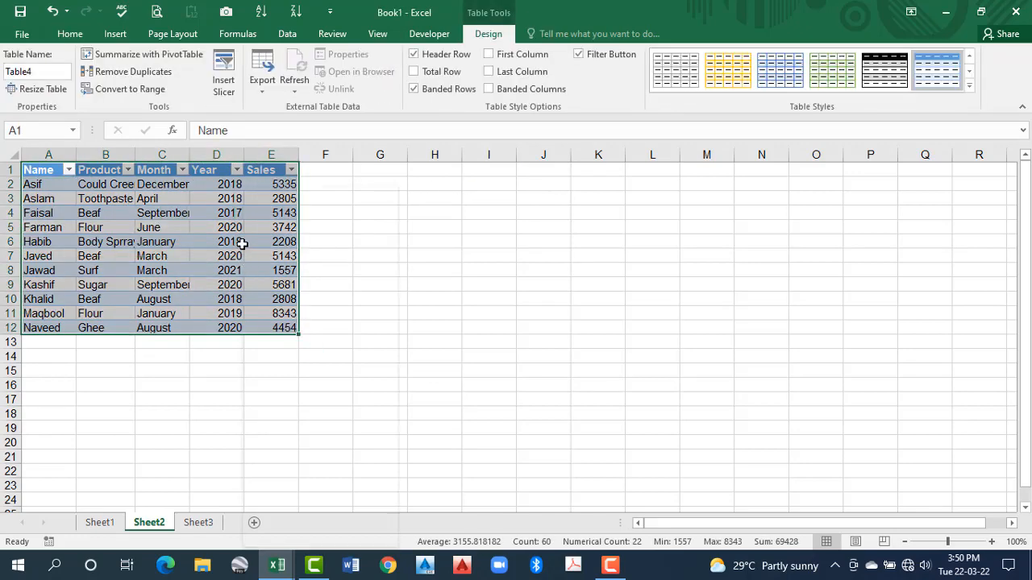
pyautogui.rightClick(242, 244)
pyautogui.click(279, 216)
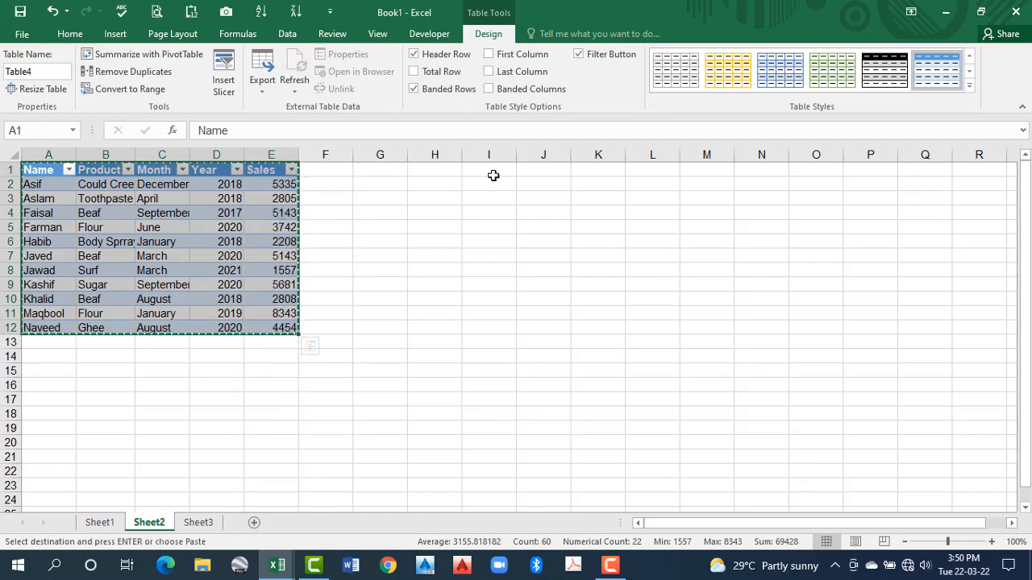
pyautogui.click(494, 172)
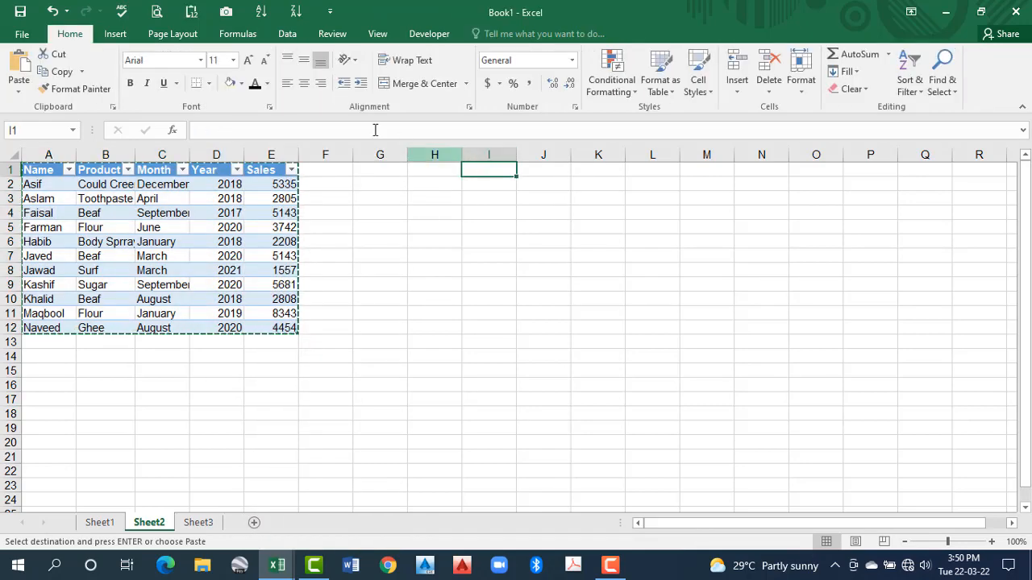
pyautogui.click(192, 13)
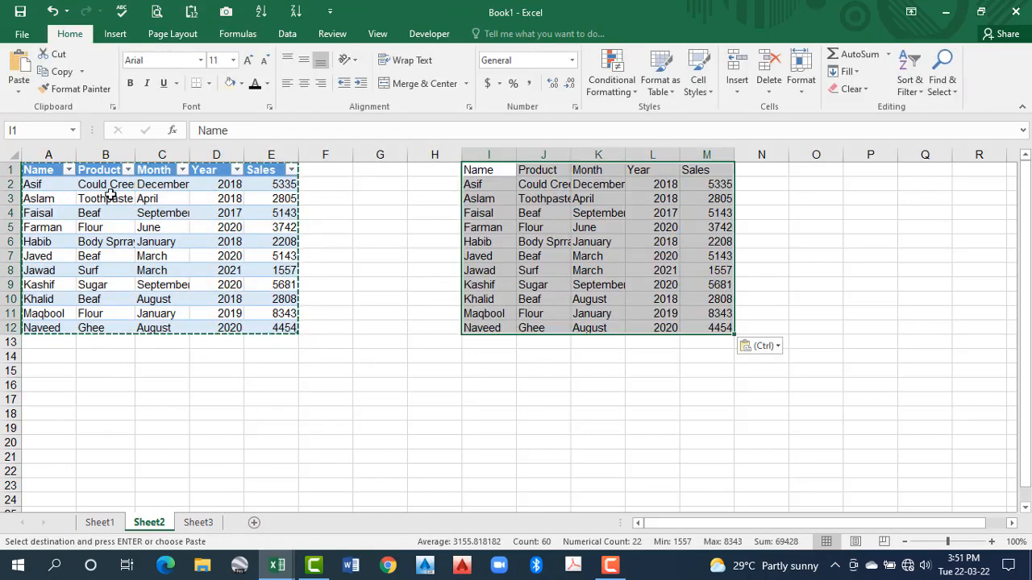
# Copy the table A1:E12 and paste only its formatting onto the range I1:M12
pyautogui.moveTo(36, 170); pyautogui.dragTo(295, 326)
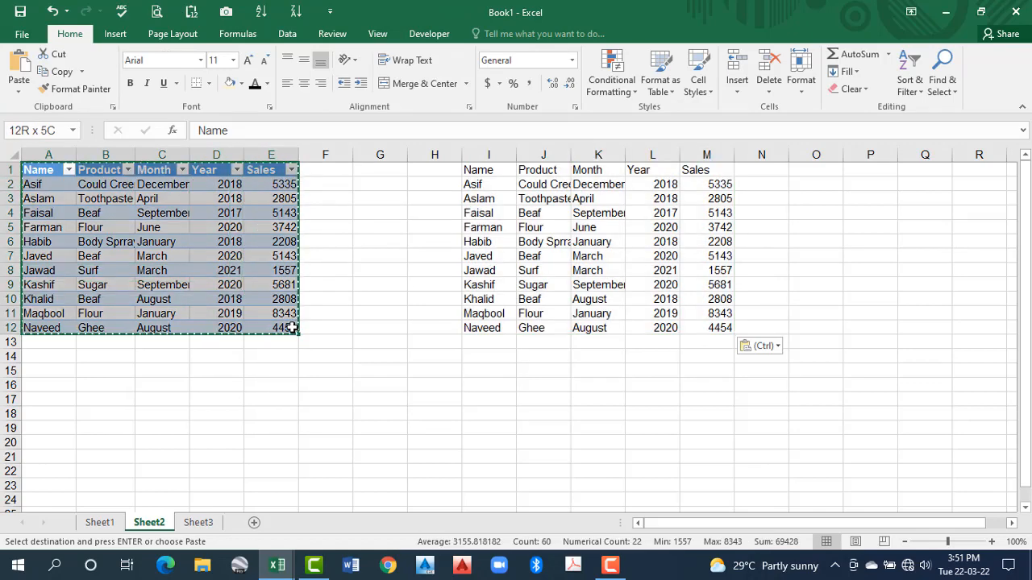
pyautogui.rightClick(180, 232)
pyautogui.click(217, 218)
pyautogui.moveTo(484, 170); pyautogui.dragTo(719, 331)
pyautogui.rightClick(534, 205)
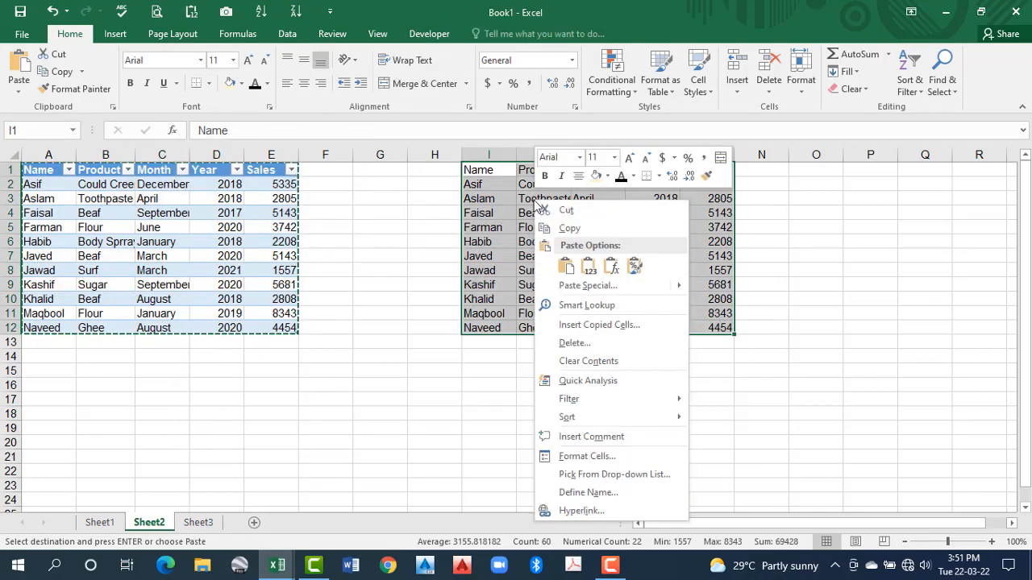
pyautogui.click(635, 266)
pyautogui.click(599, 286)
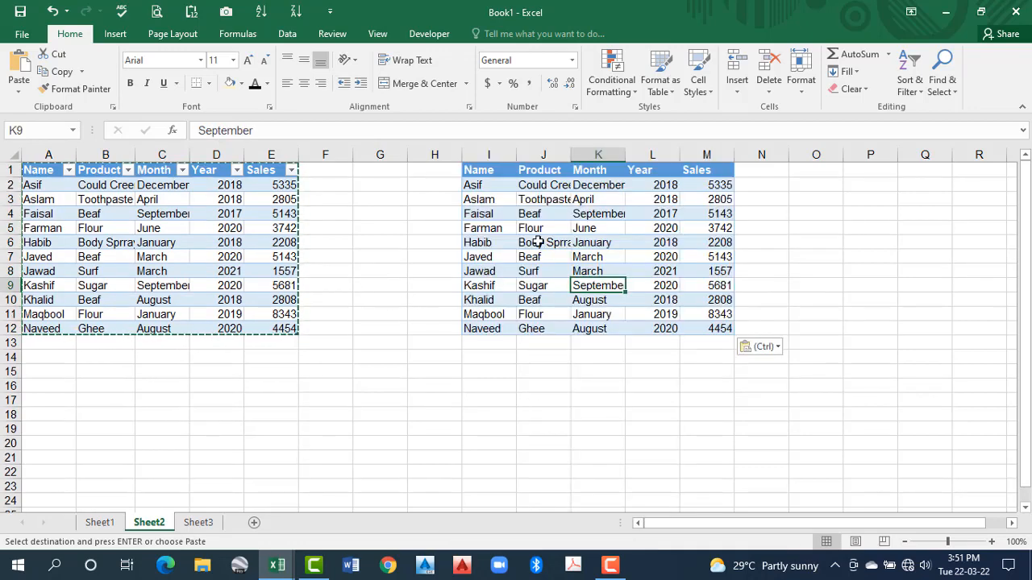
pyautogui.click(537, 242)
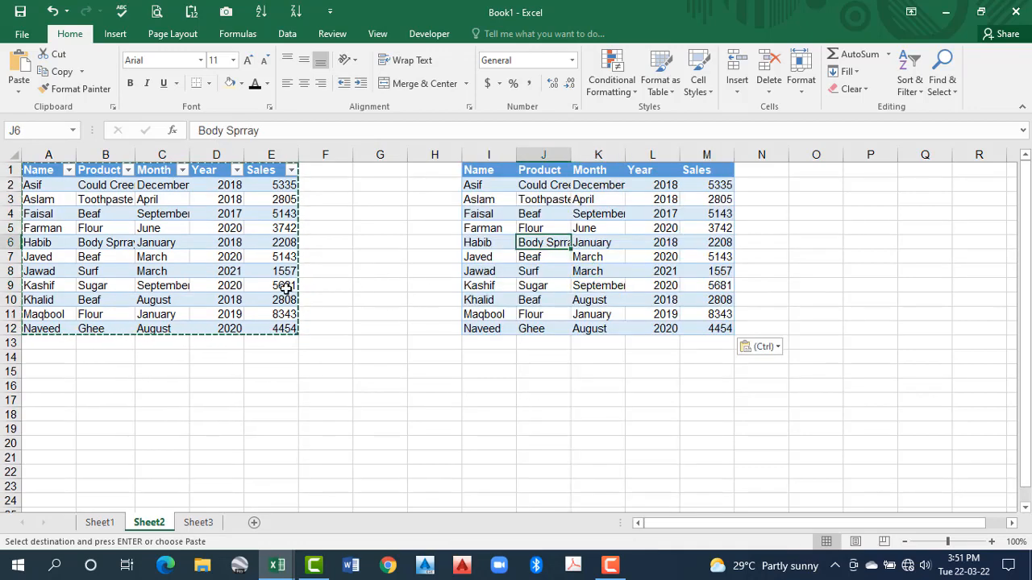
# Compare cells of the table in A1:E12 with those of the formatted plain range in I1:M12
pyautogui.click(231, 288)
pyautogui.click(575, 298)
pyautogui.click(290, 300)
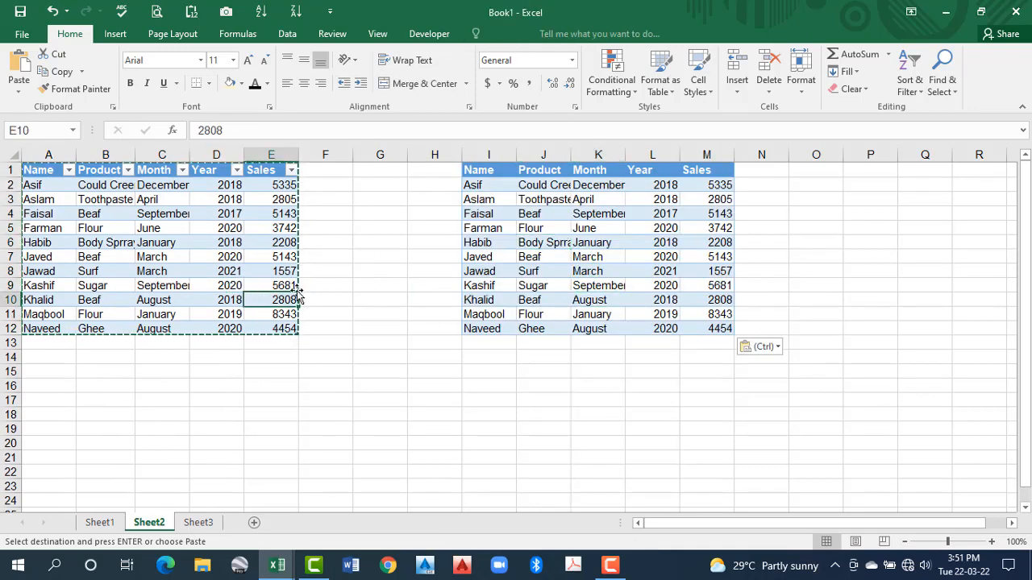
pyautogui.click(492, 285)
pyautogui.click(169, 285)
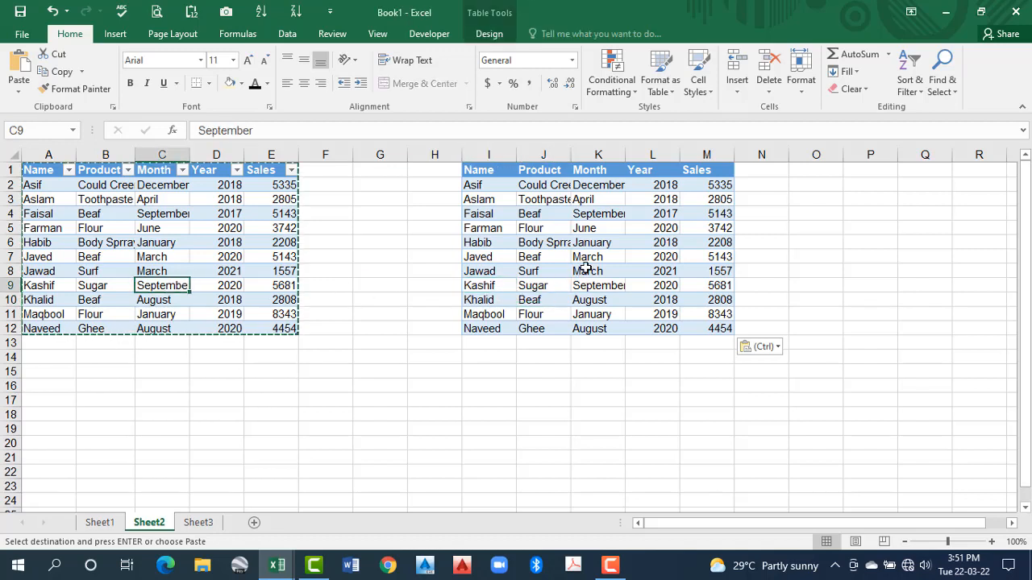
pyautogui.click(590, 271)
pyautogui.click(146, 243)
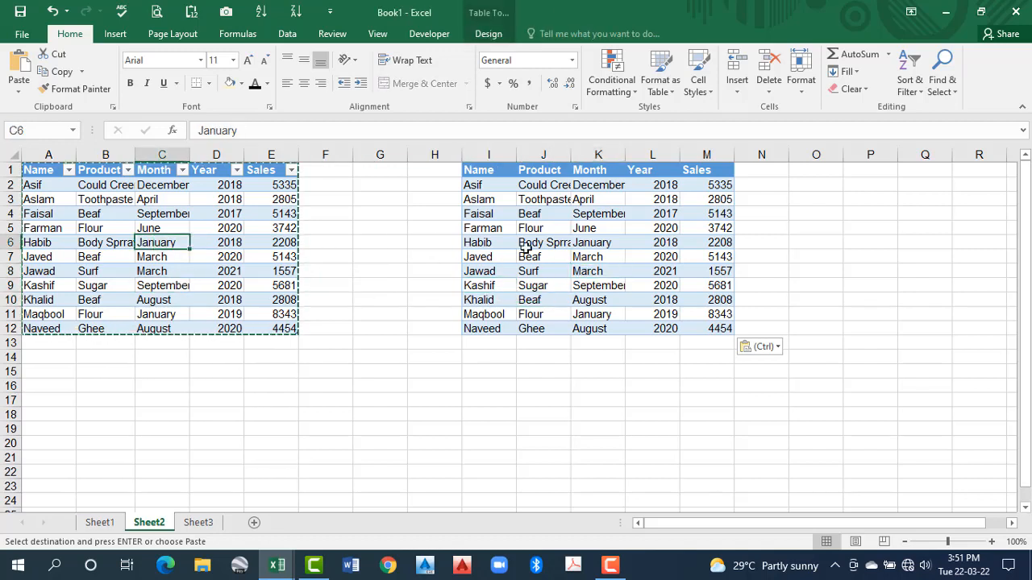
pyautogui.click(537, 245)
pyautogui.click(321, 354)
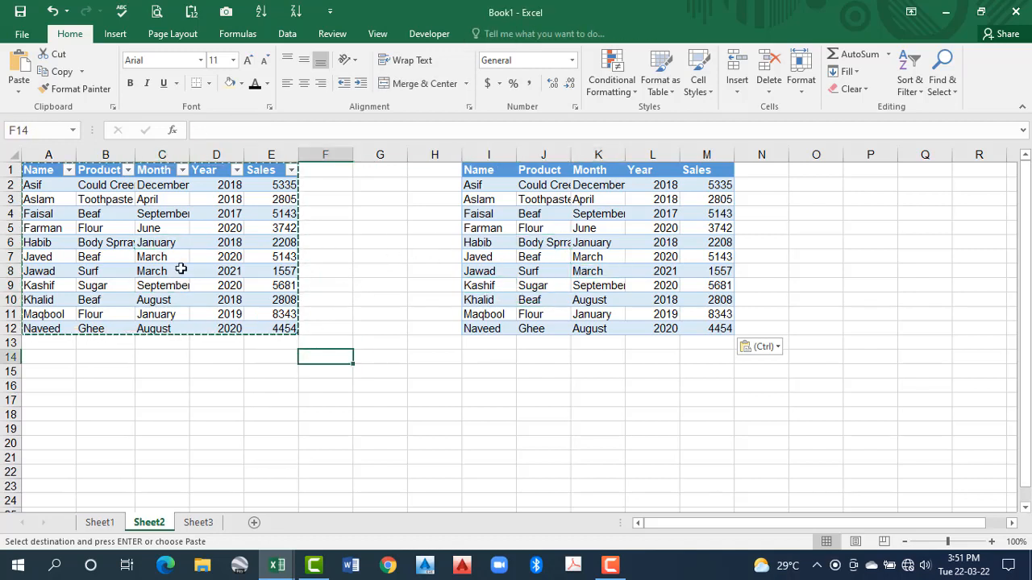
# Auto-fit columns A, B and C to their contents and clear the copy marquee around the table
pyautogui.doubleClick(134, 154)
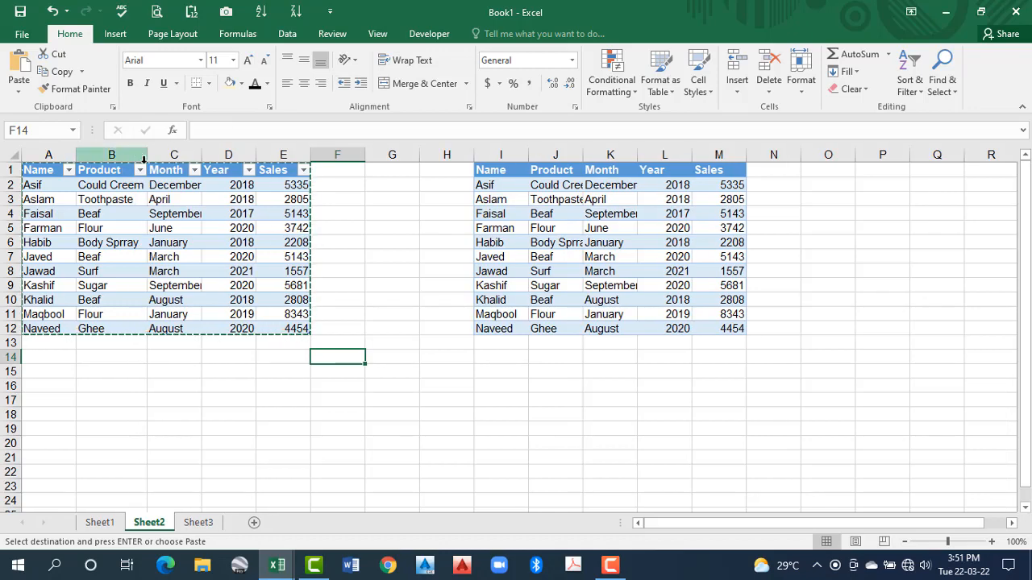
pyautogui.doubleClick(201, 154)
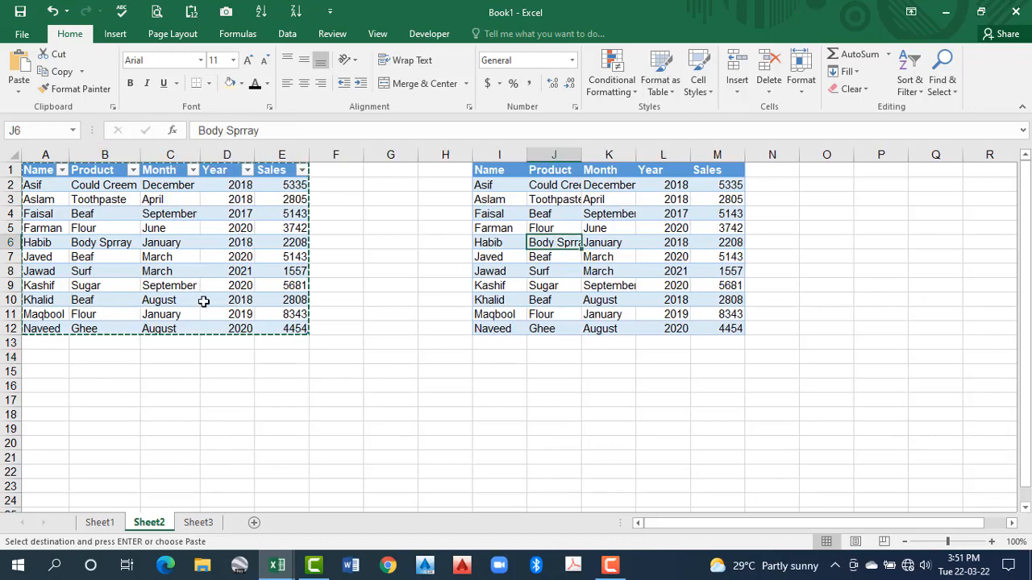
pyautogui.click(148, 244)
pyautogui.press('Escape')
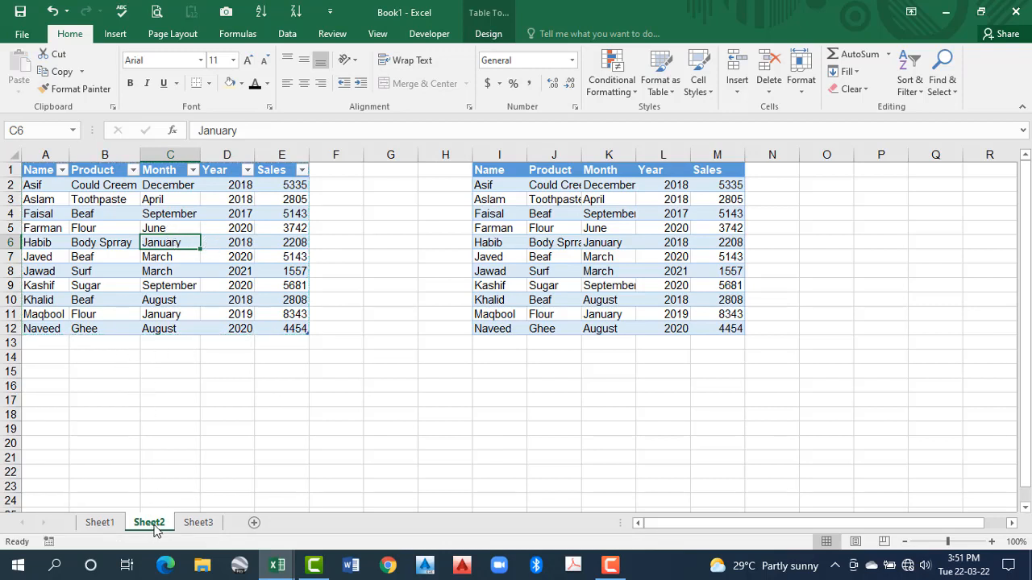
# Examine how the column headings behave when scrolling with a table cell selected versus a cell in the plain range
pyautogui.scroll(-20, 230, 435)
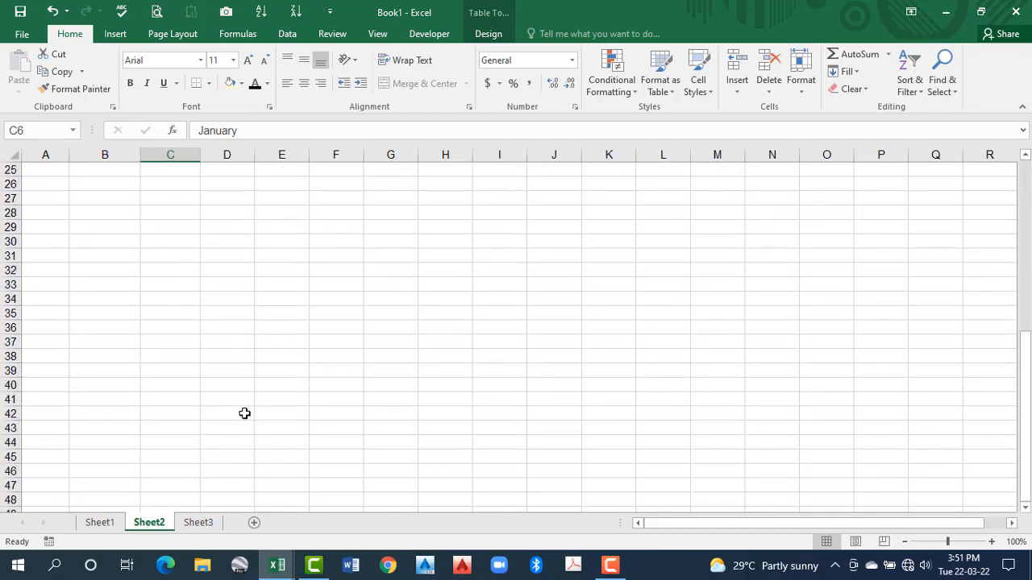
pyautogui.scroll(20, 236, 426)
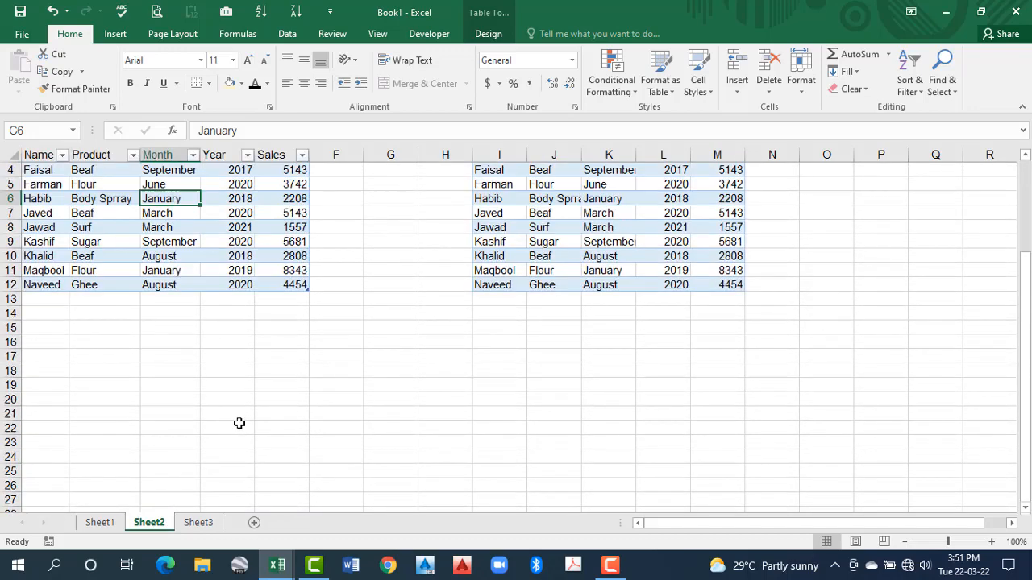
pyautogui.click(556, 242)
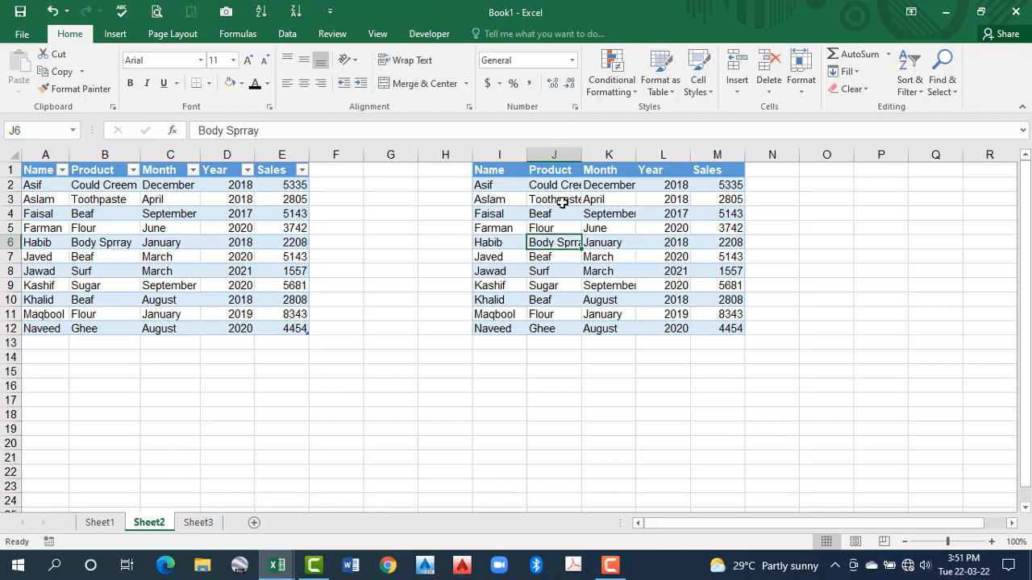
pyautogui.scroll(-20, 565, 228)
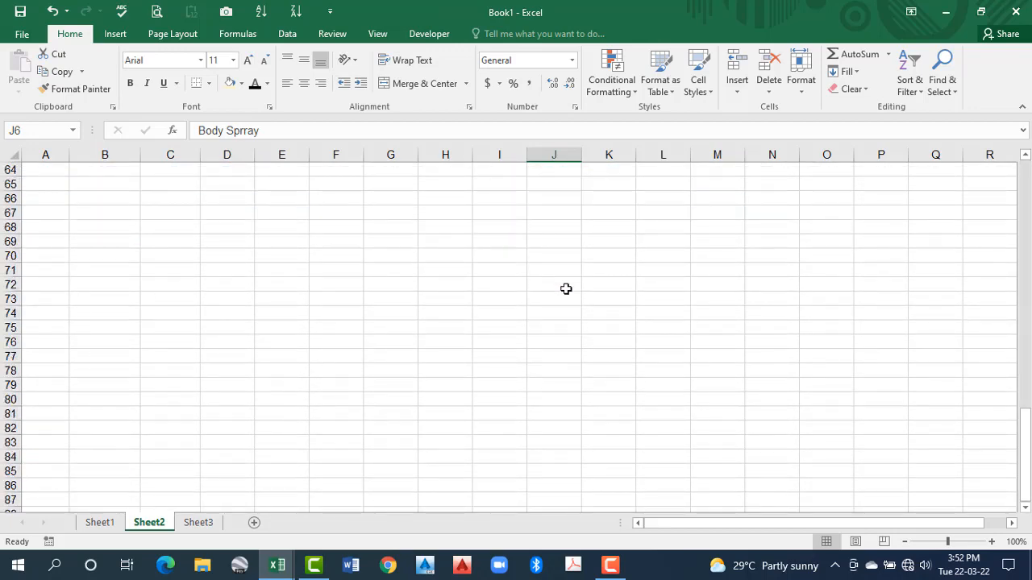
pyautogui.scroll(20, 566, 289)
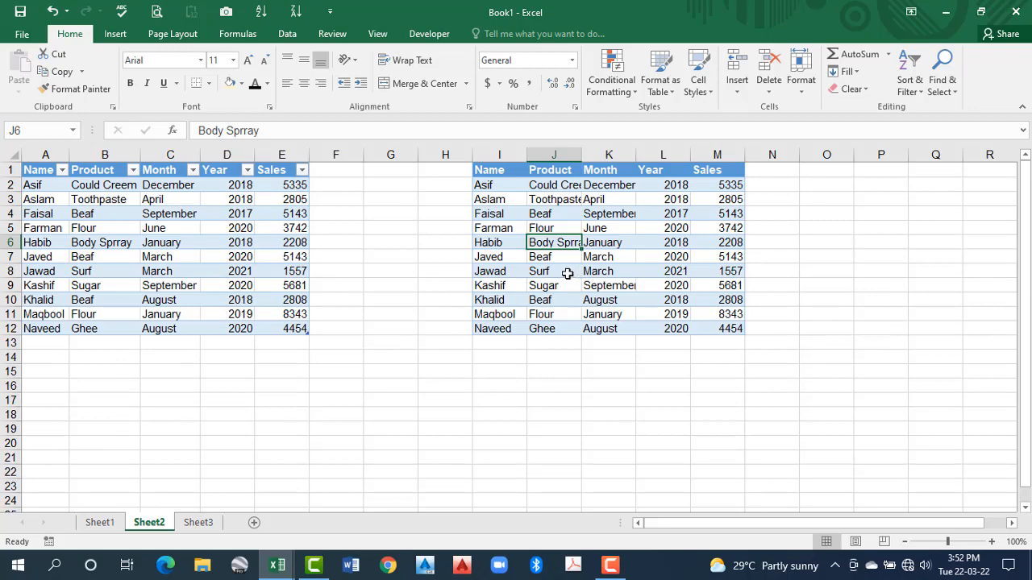
pyautogui.click(149, 245)
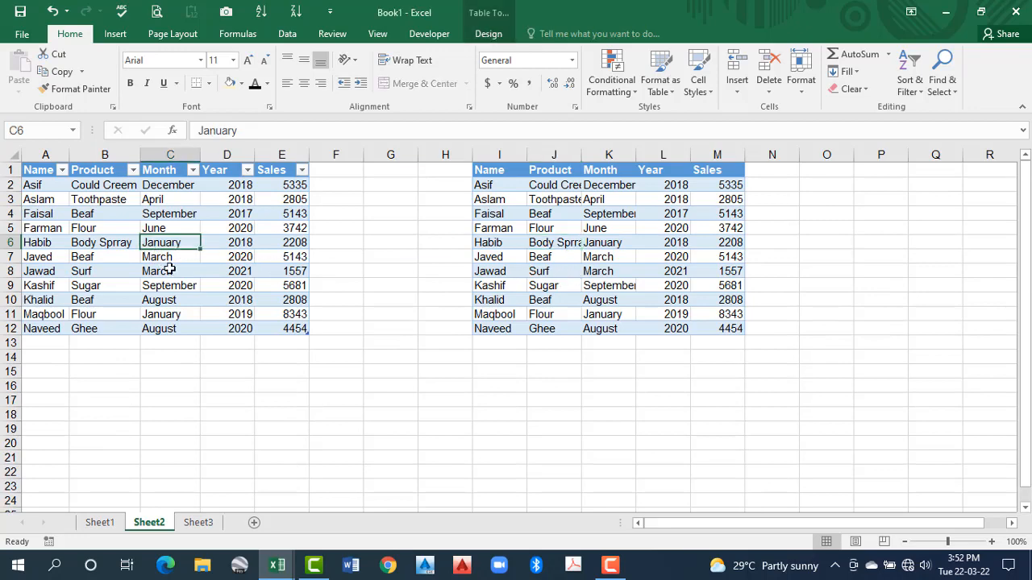
pyautogui.scroll(-3, 171, 276)
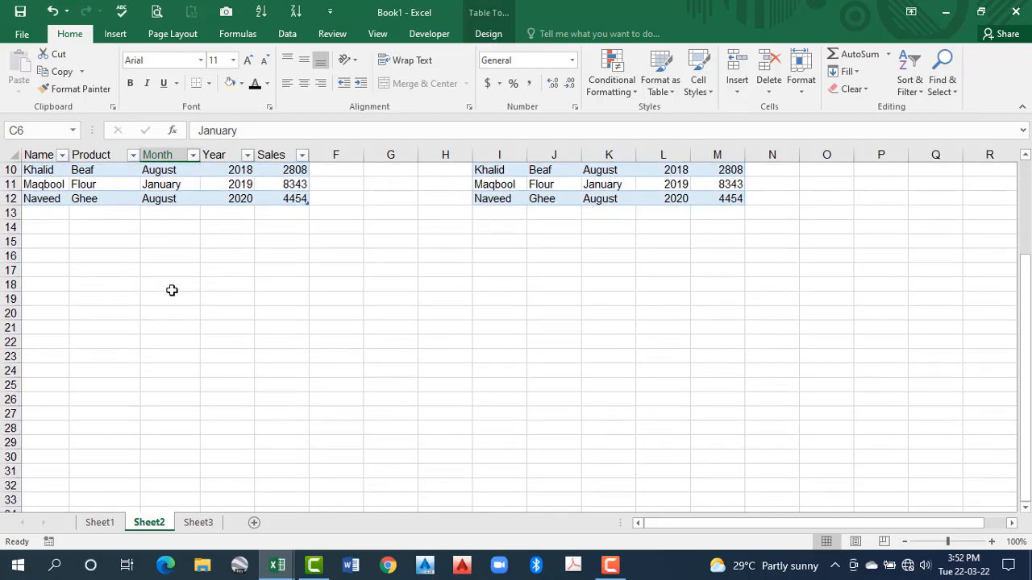
pyautogui.scroll(1, 157, 258)
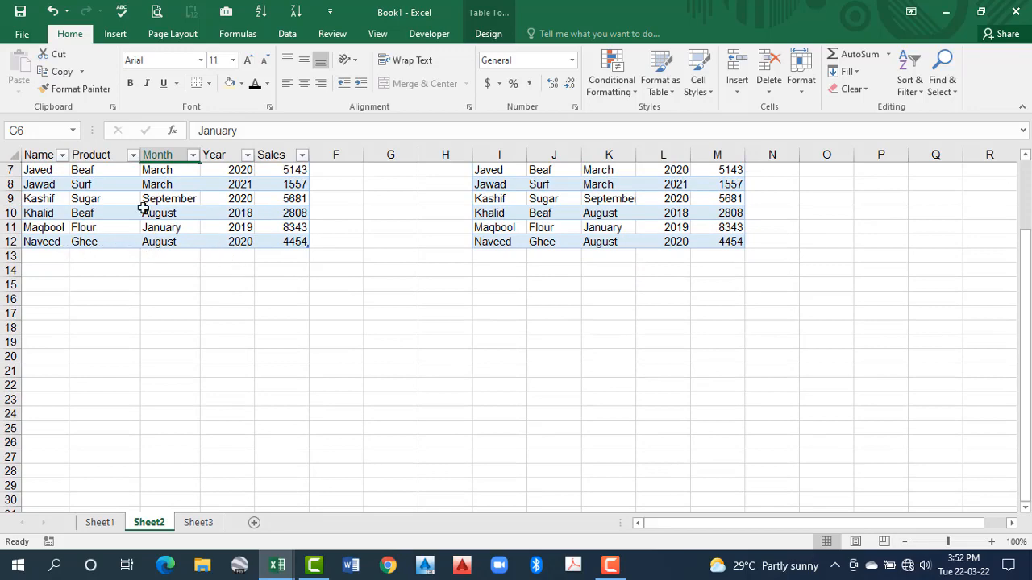
pyautogui.scroll(-2, 226, 259)
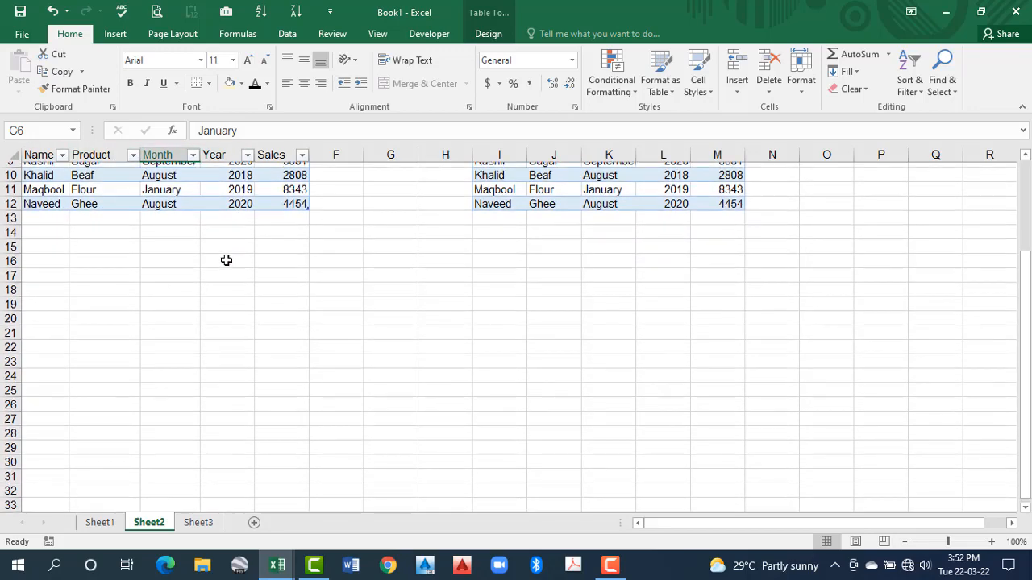
# Check the column headings while scrolling with a table cell, an empty cell and a plain-range cell selected in turn
pyautogui.scroll(-2, 225, 260)
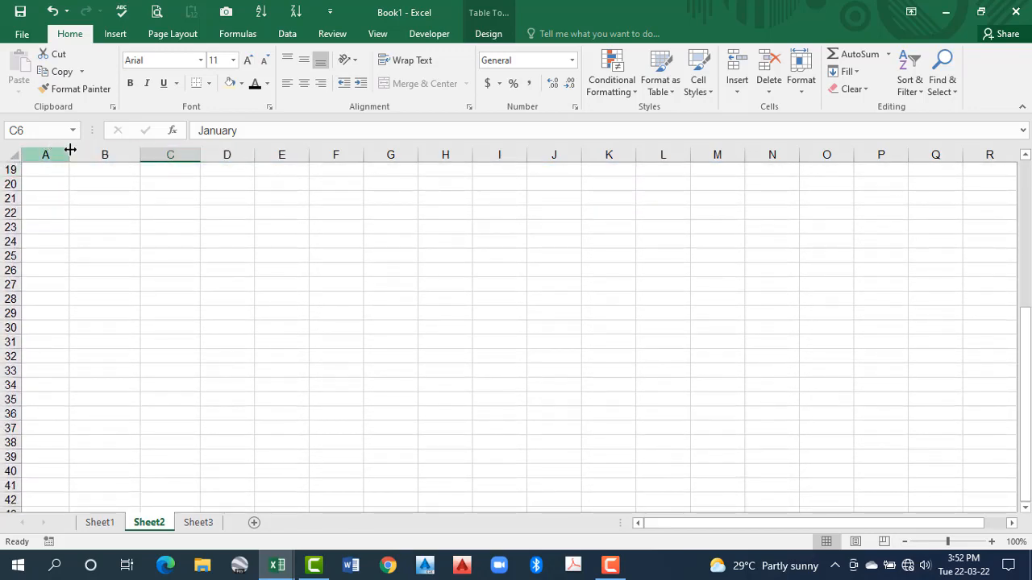
pyautogui.scroll(6, 286, 194)
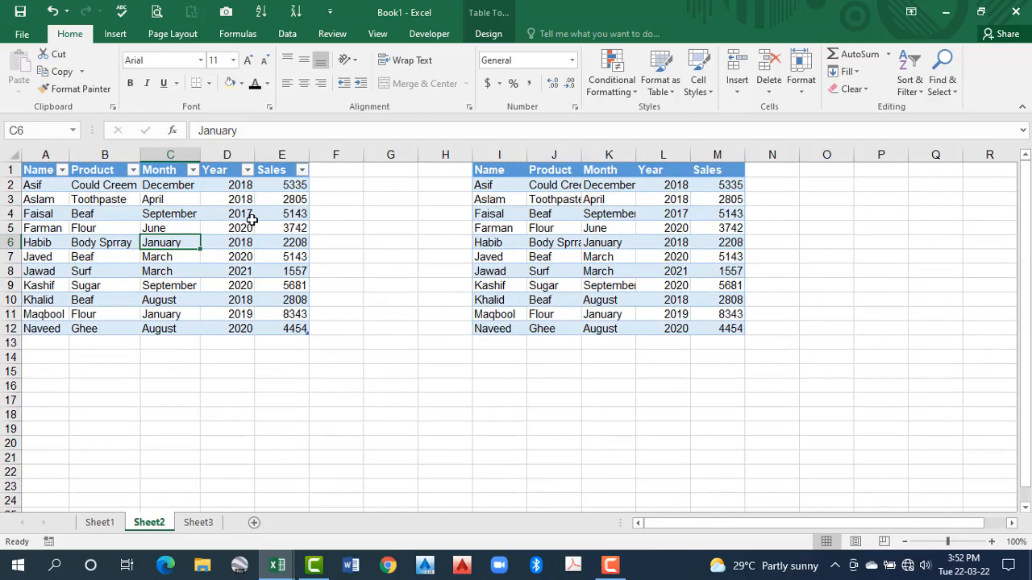
pyautogui.click(166, 256)
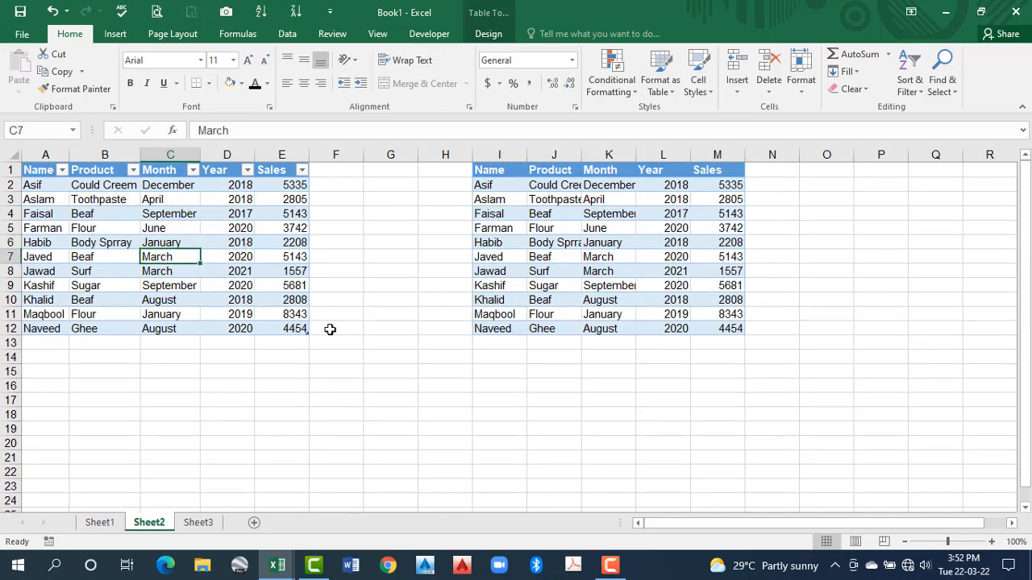
pyautogui.click(388, 280)
pyautogui.scroll(-5, 386, 322)
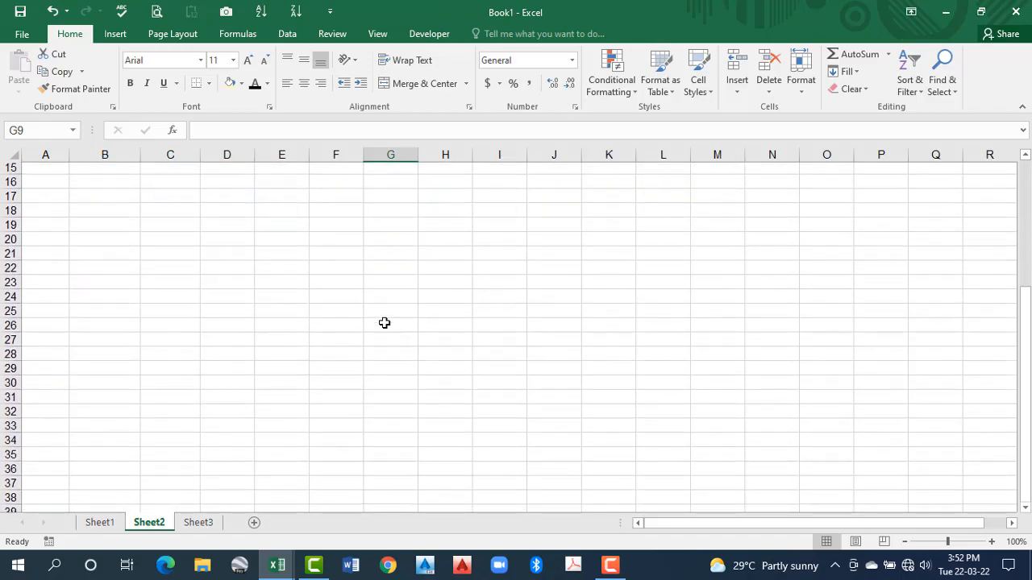
pyautogui.scroll(3, 385, 323)
pyautogui.scroll(2, 385, 323)
pyautogui.click(545, 271)
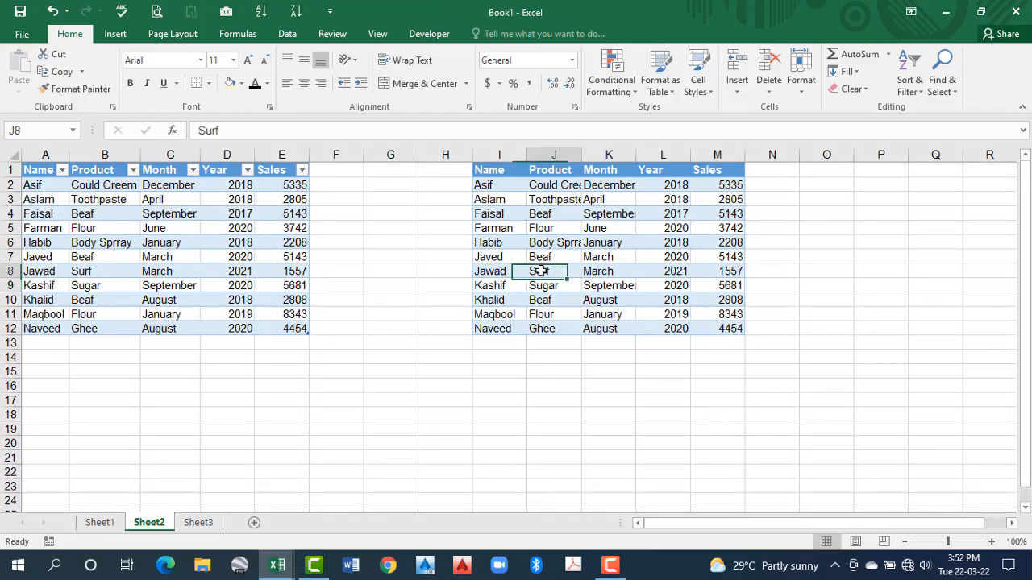
pyautogui.scroll(-3, 538, 306)
pyautogui.scroll(3, 539, 306)
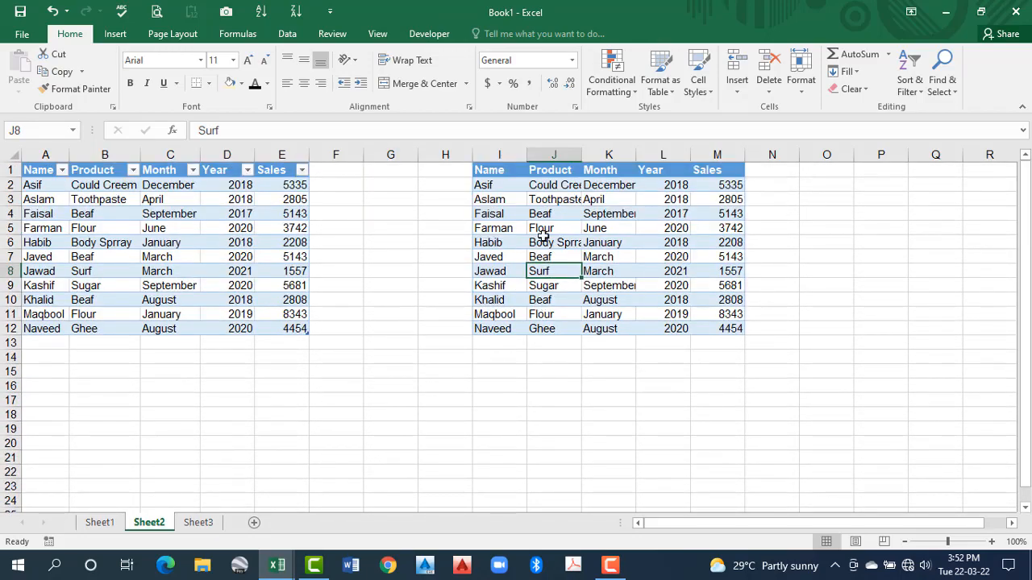
# Select cell D6 in the table and examine its column headings while scrolling down past the last row
pyautogui.click(217, 237)
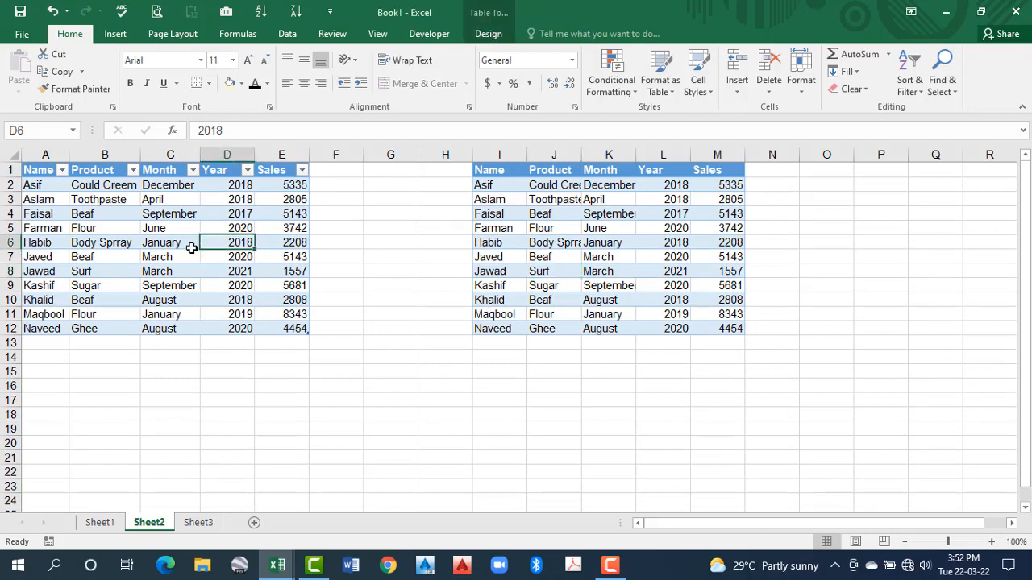
pyautogui.scroll(-2, 185, 311)
pyautogui.scroll(-2, 177, 299)
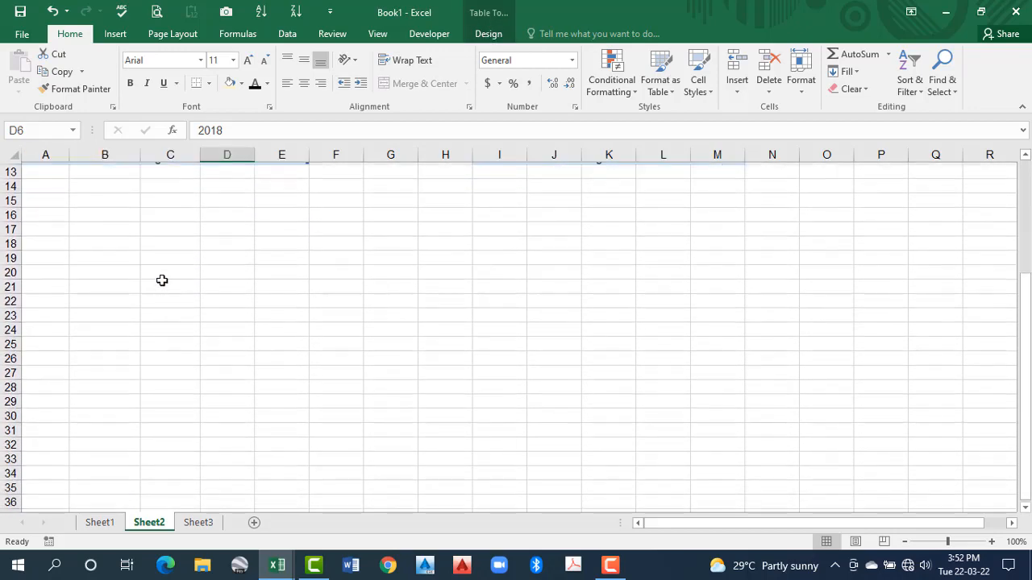
pyautogui.scroll(4, 153, 266)
pyautogui.scroll(-1, 88, 194)
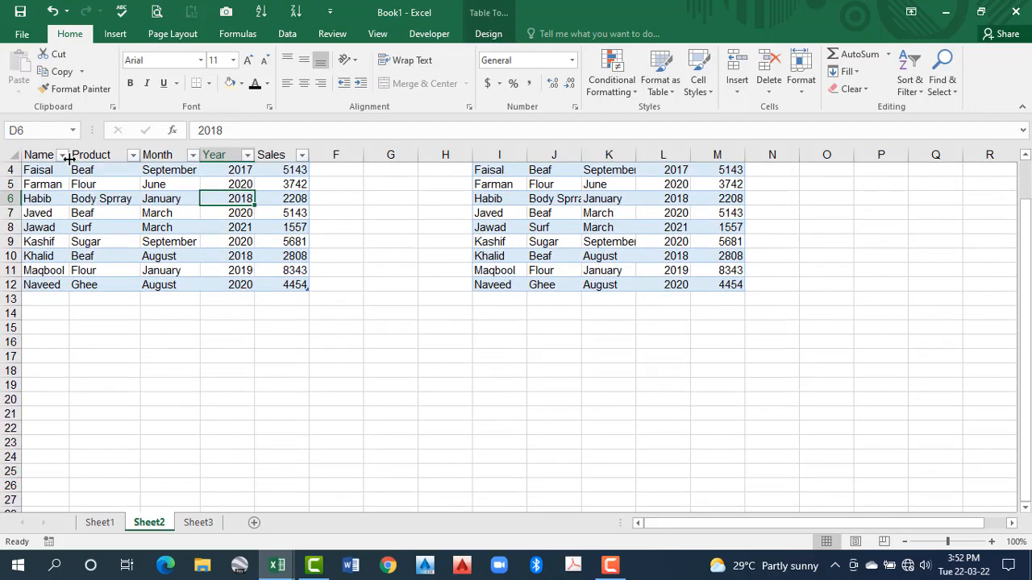
pyautogui.scroll(-8, 169, 238)
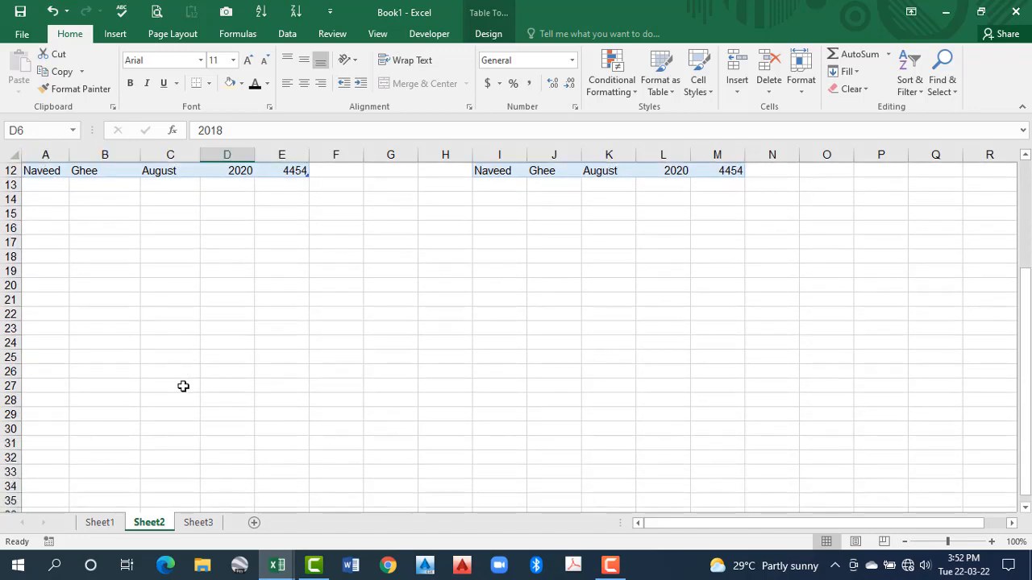
pyautogui.scroll(9, 175, 417)
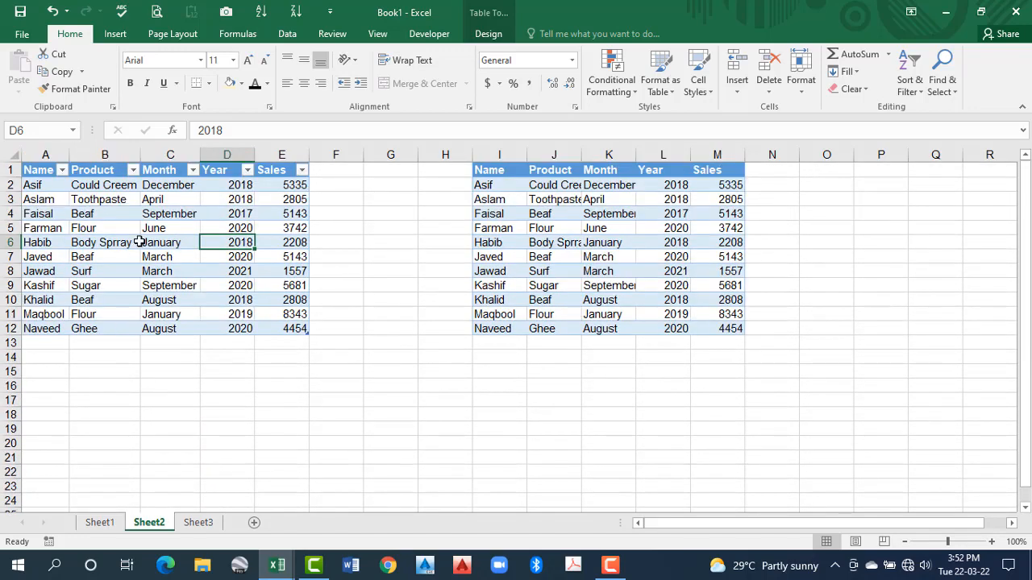
pyautogui.scroll(-10, 145, 266)
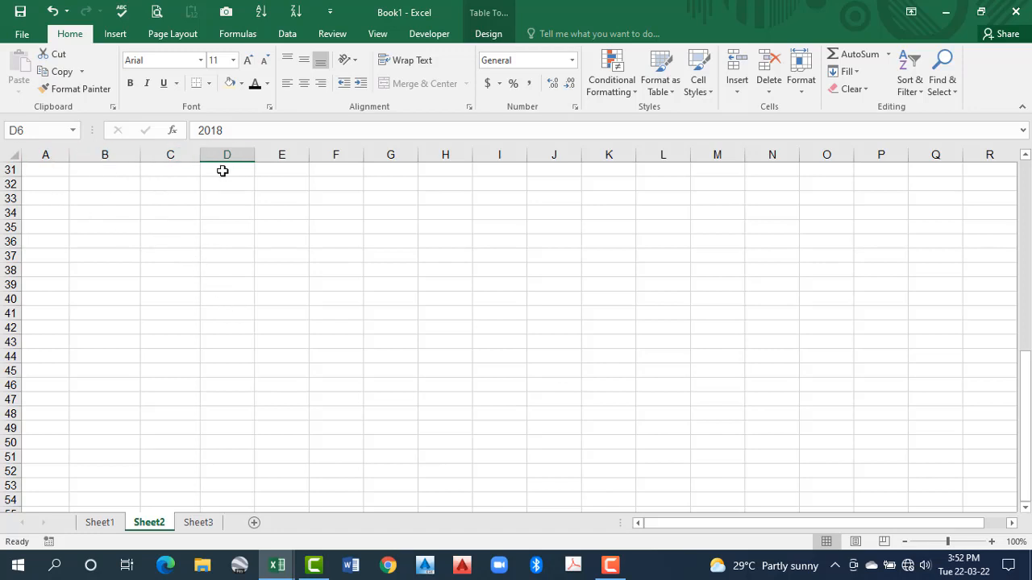
# Copy table rows A6:E11 and paste them repeatedly directly below the table to extend it down to row 36
pyautogui.scroll(10, 109, 171)
pyautogui.moveTo(46, 241); pyautogui.dragTo(300, 315)
pyautogui.hotkey('ctrl', 'c')
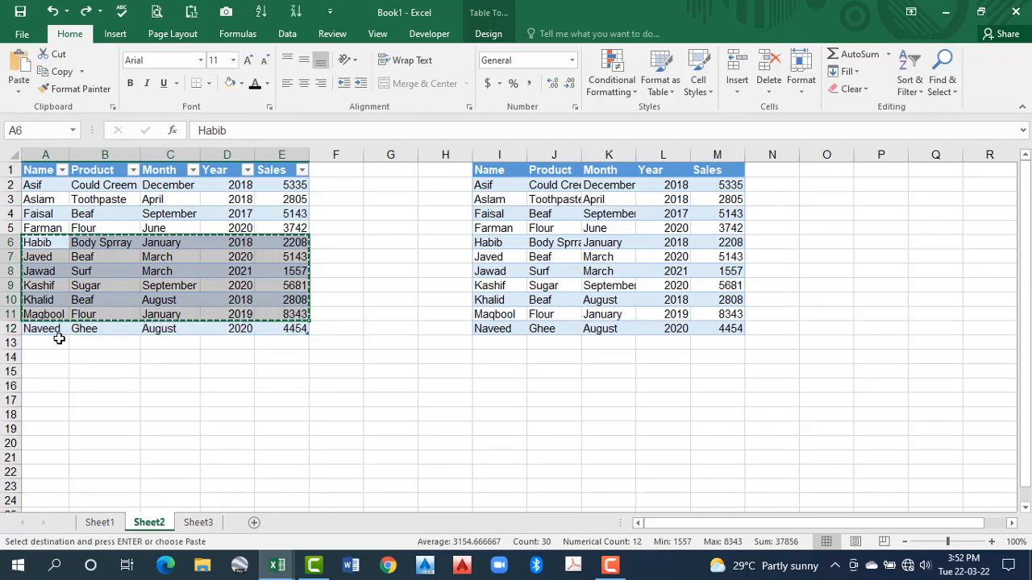
pyautogui.click(58, 341)
pyautogui.hotkey('ctrl', 'v')
pyautogui.click(53, 434)
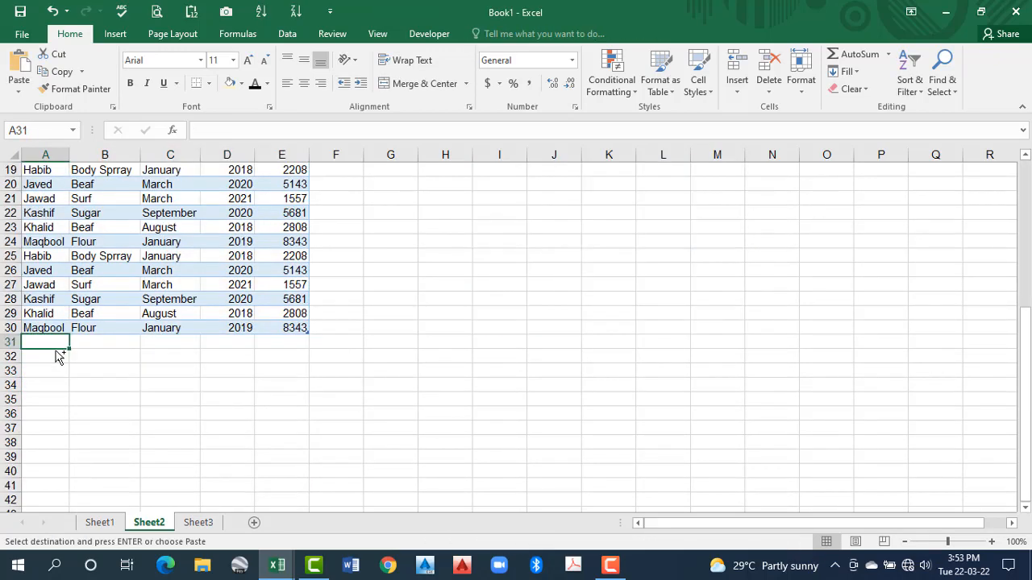
pyautogui.hotkey('ctrl', 'v')
pyautogui.scroll(6, 59, 356)
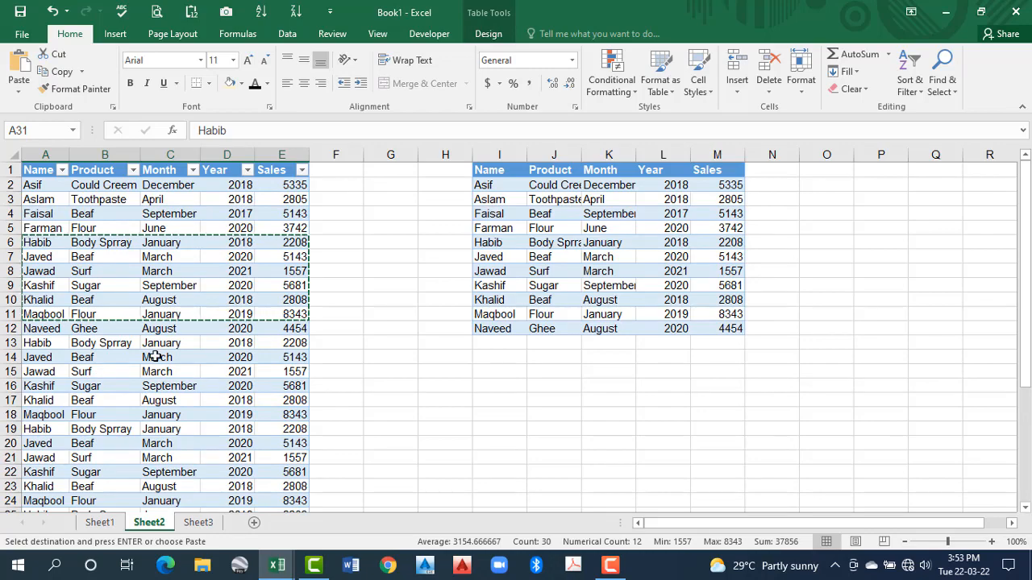
# Examine the headings while scrolling the extended table with cell C15 selected, and clear the copy marquee
pyautogui.click(172, 375)
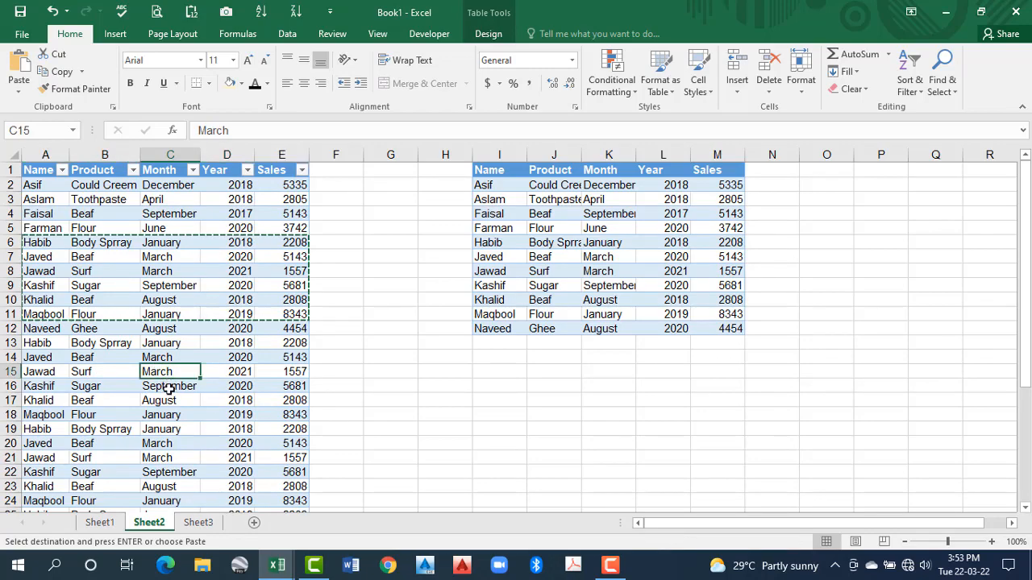
pyautogui.scroll(-1, 168, 395)
pyautogui.scroll(-3, 168, 395)
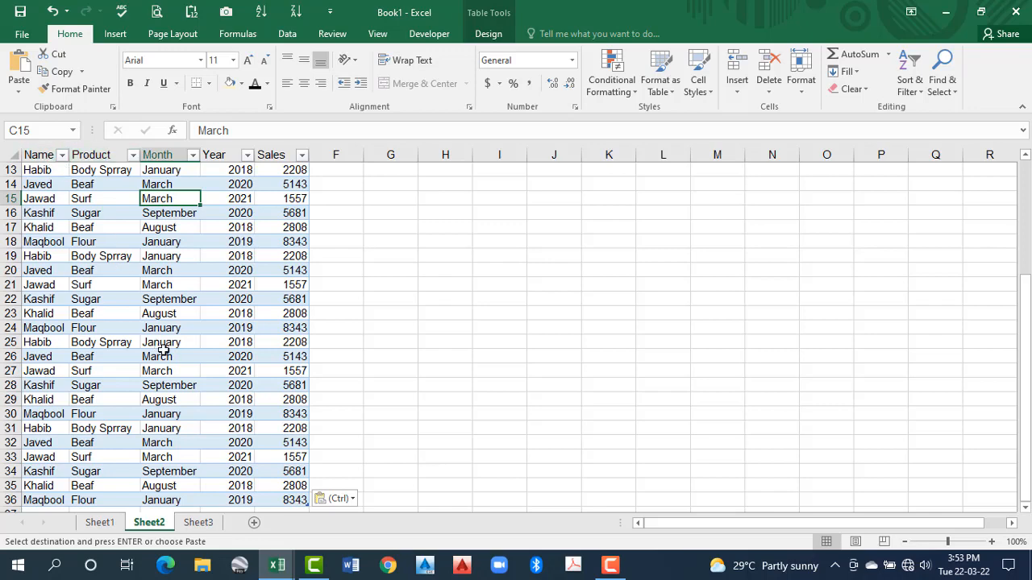
pyautogui.scroll(4, 164, 351)
pyautogui.click(207, 255)
pyautogui.press('Escape')
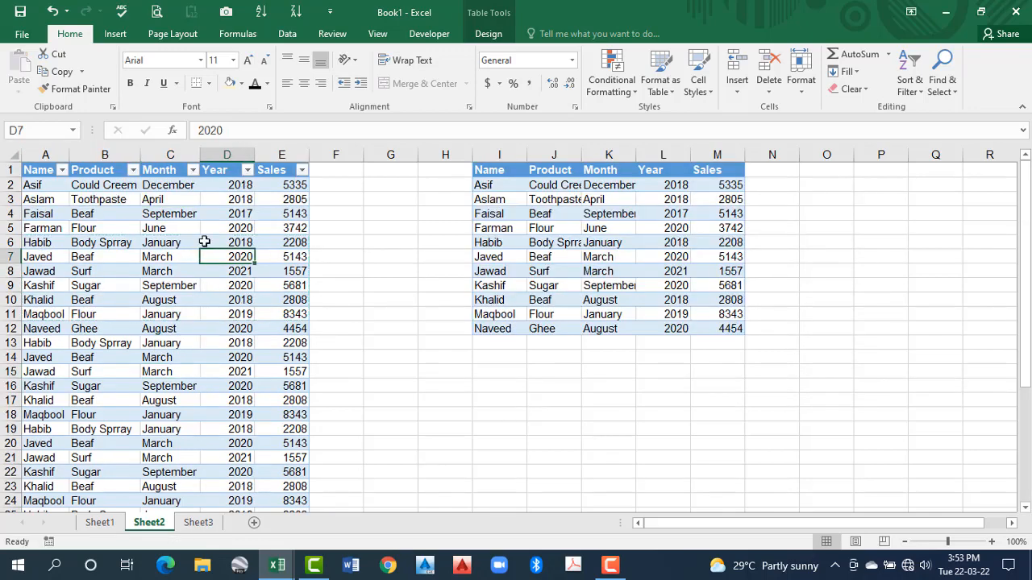
# Compare the table design options available for a table cell with those for a cell in the plain range
pyautogui.click(182, 231)
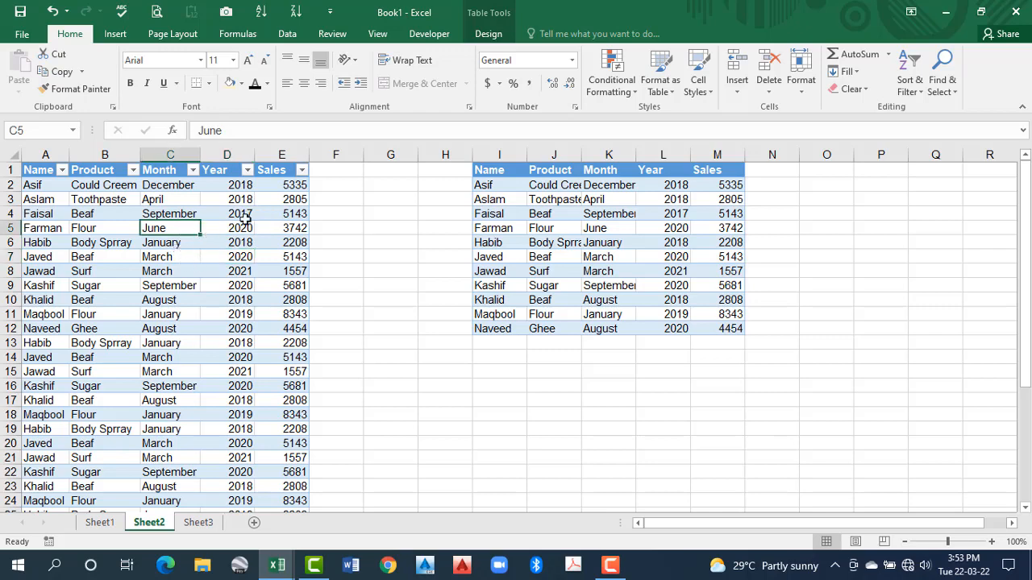
pyautogui.click(489, 34)
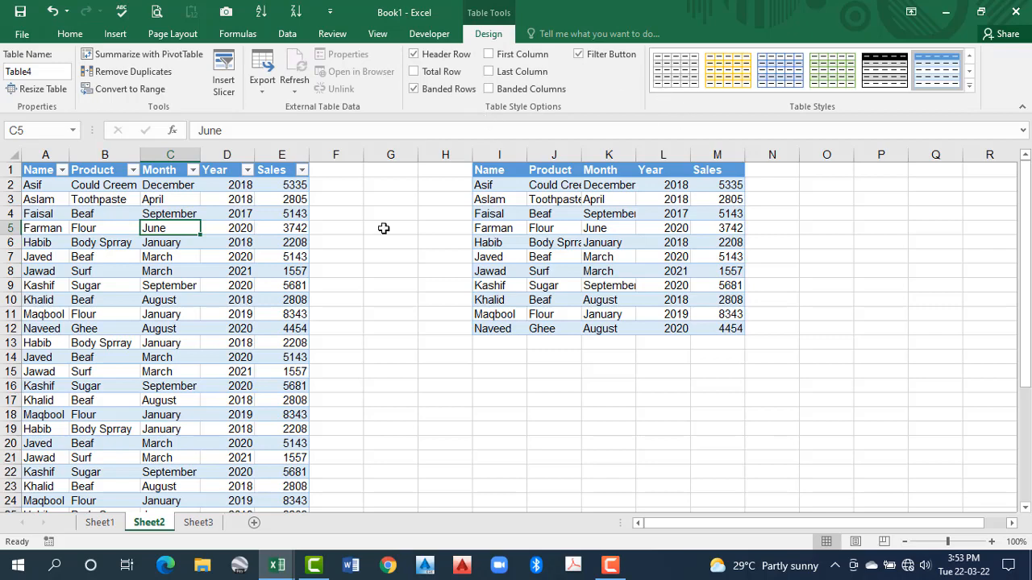
pyautogui.click(383, 228)
pyautogui.click(558, 243)
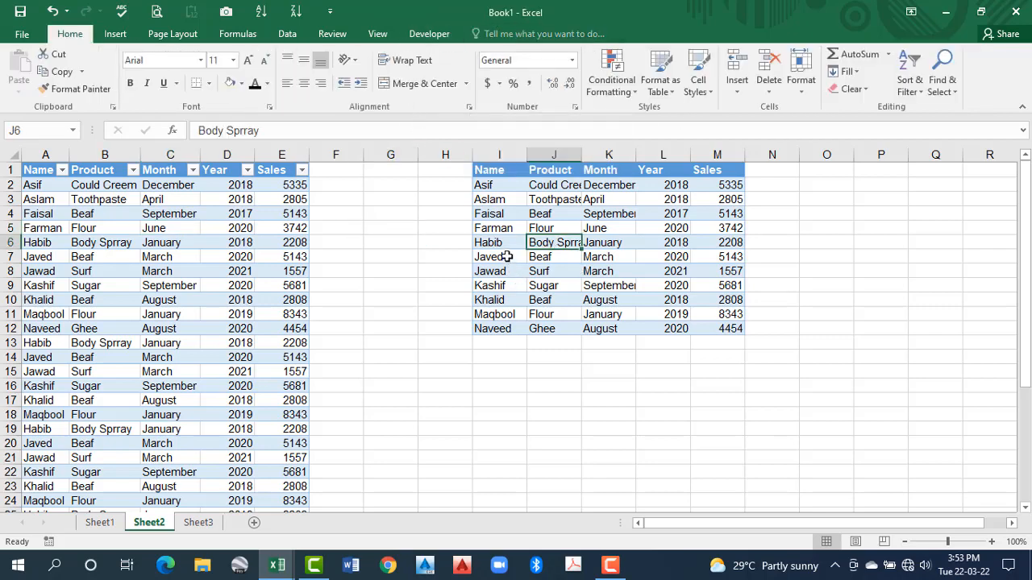
pyautogui.click(505, 256)
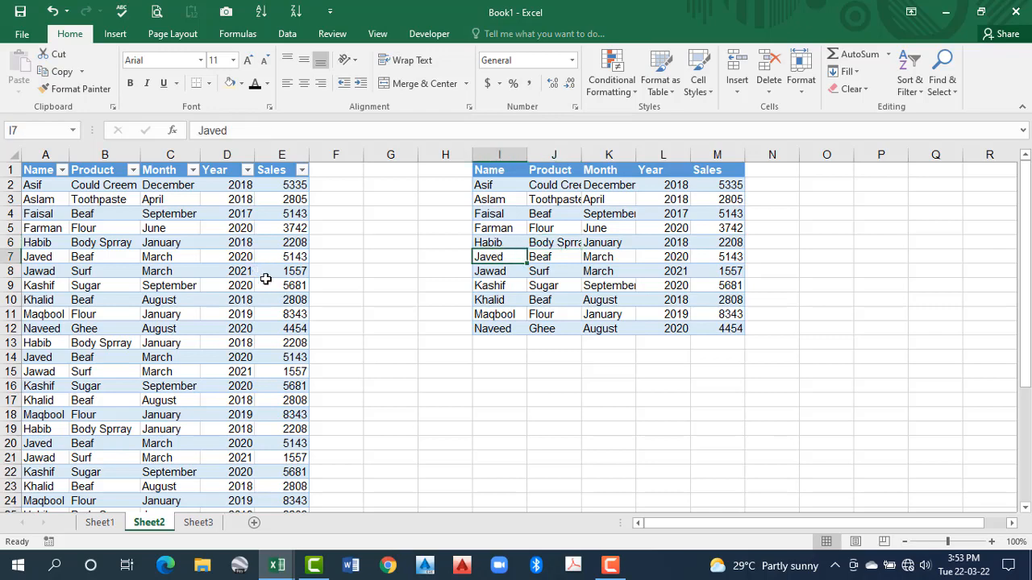
# Enter 2332, 2323, 56 and 565 in cells I13:I16 directly below the plain range
pyautogui.click(497, 344)
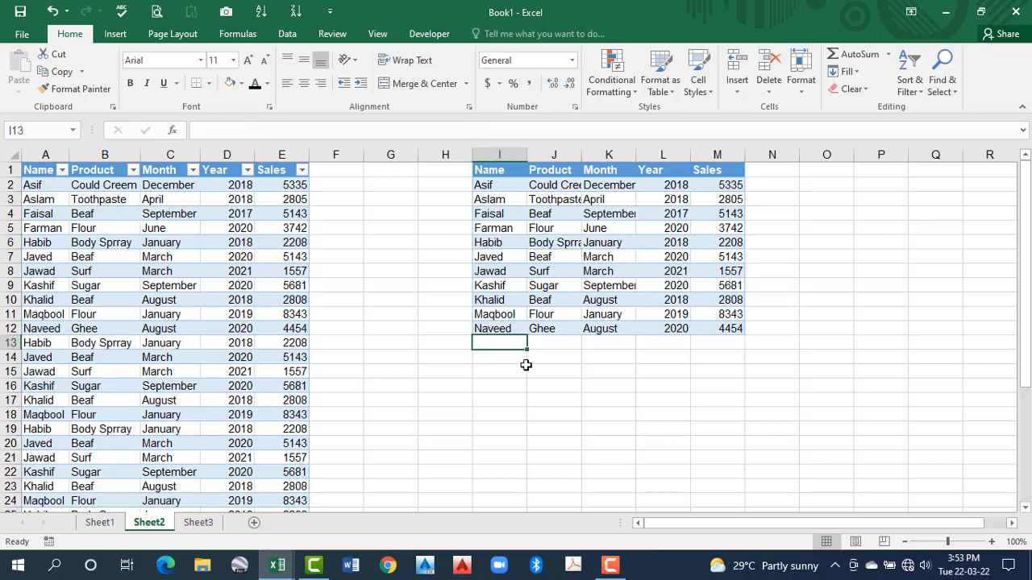
pyautogui.write('2332')
pyautogui.press('Return')
pyautogui.write('2323')
pyautogui.press('Return')
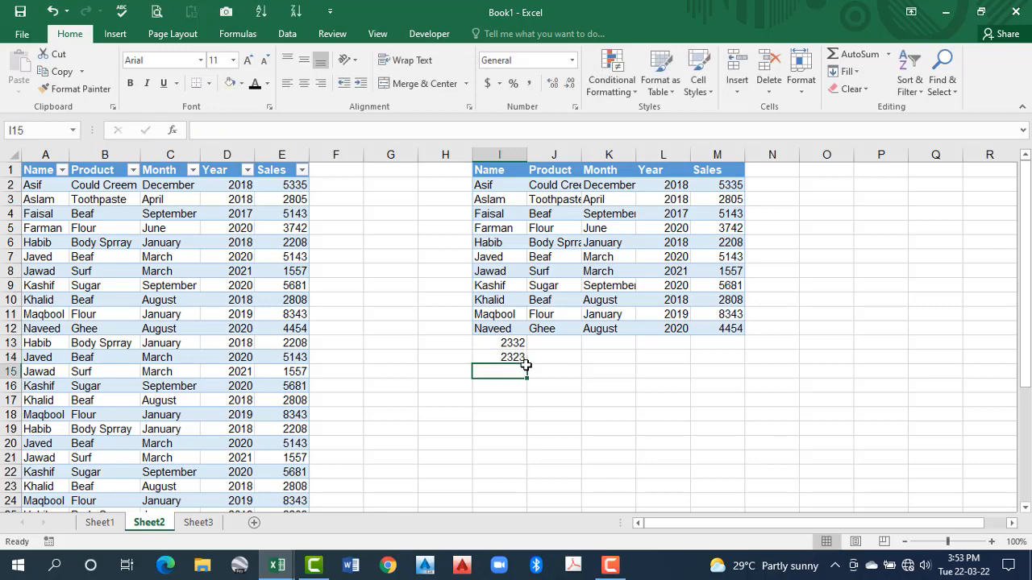
pyautogui.write('56')
pyautogui.press('Return')
pyautogui.write('565')
pyautogui.press('Return')
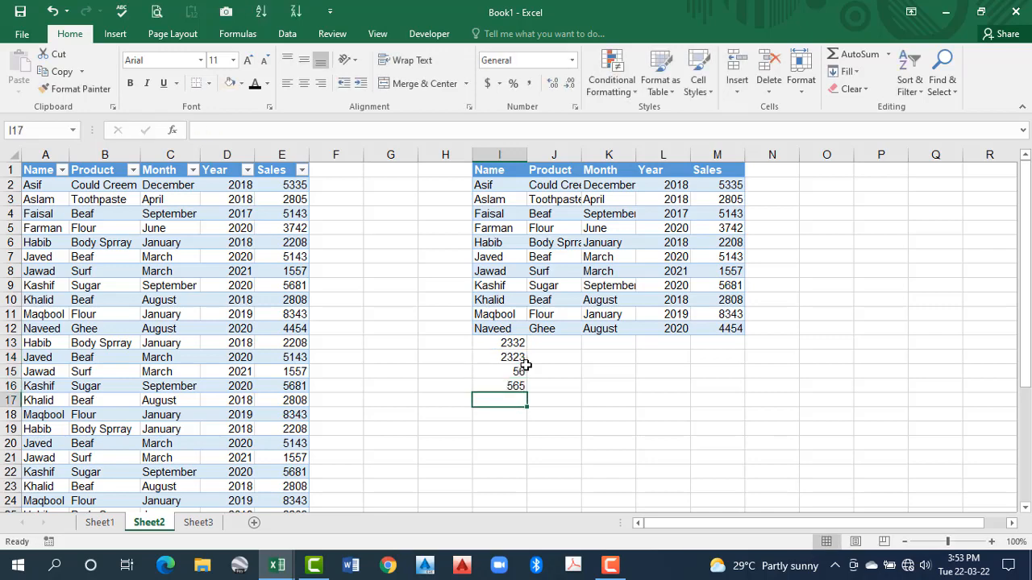
# Delete the table's rows 20 to 36
pyautogui.scroll(-4, 387, 435)
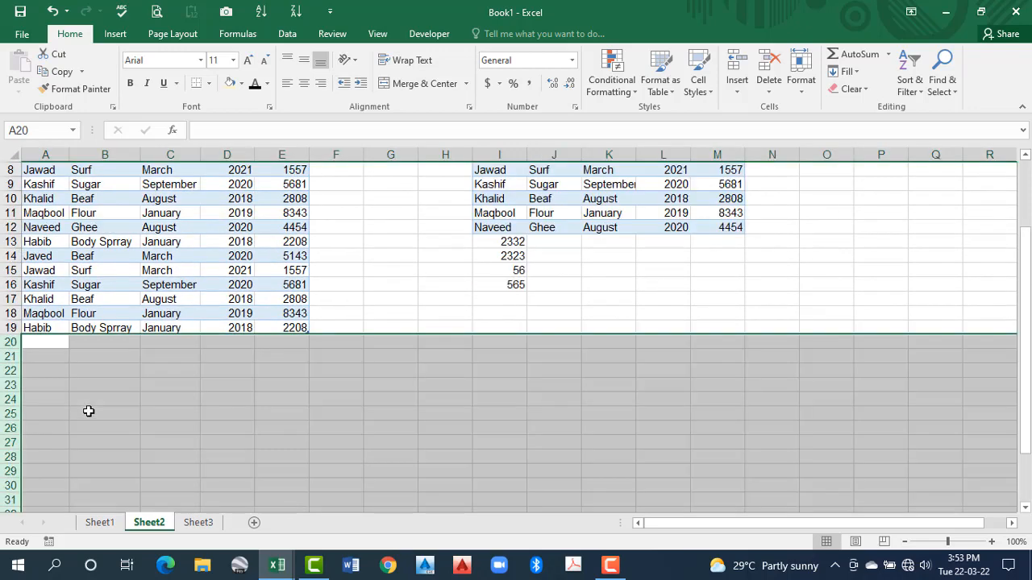
pyautogui.click(88, 411)
# Enter 5656, 5656, 5656, 656 and 565 in cells A20:A24 directly below the table
pyautogui.click(40, 341)
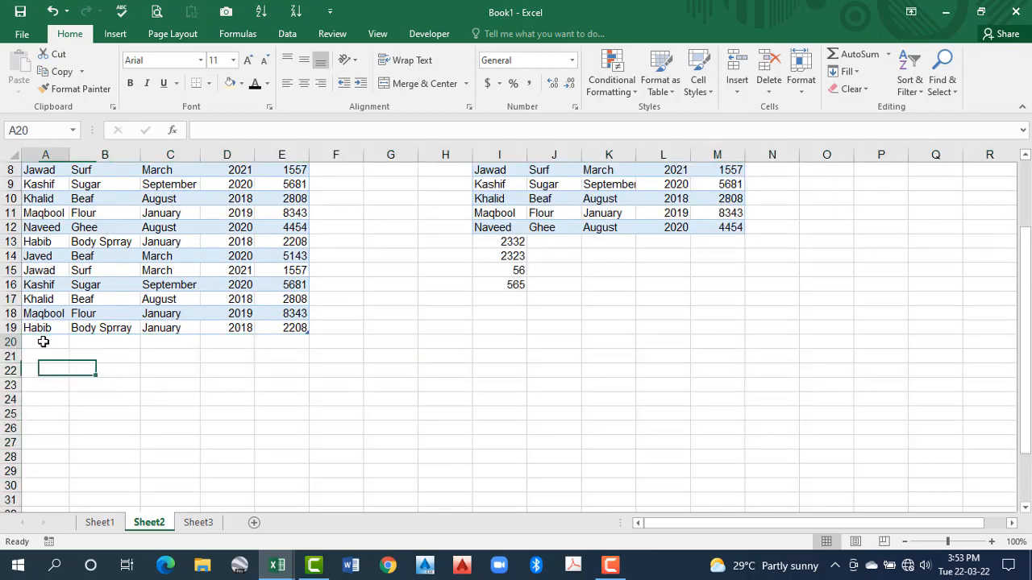
pyautogui.write('5656')
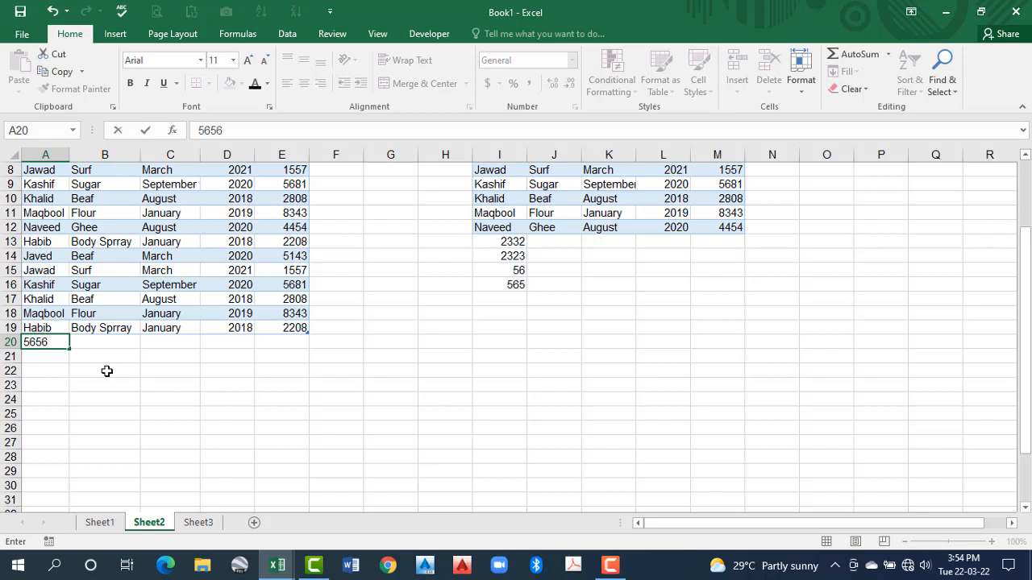
pyautogui.press('Return')
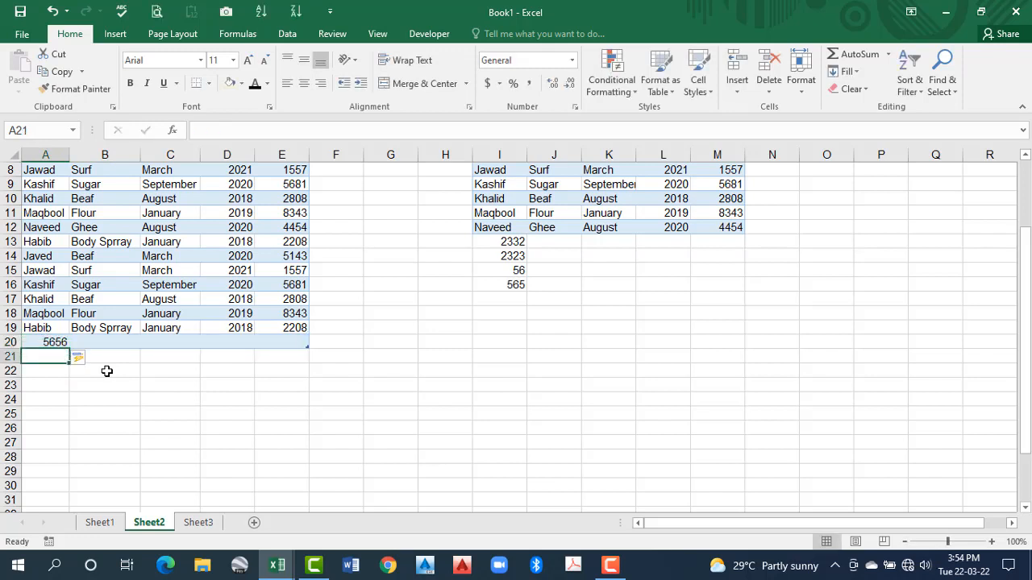
pyautogui.write('5656')
pyautogui.press('Return')
pyautogui.write('5656')
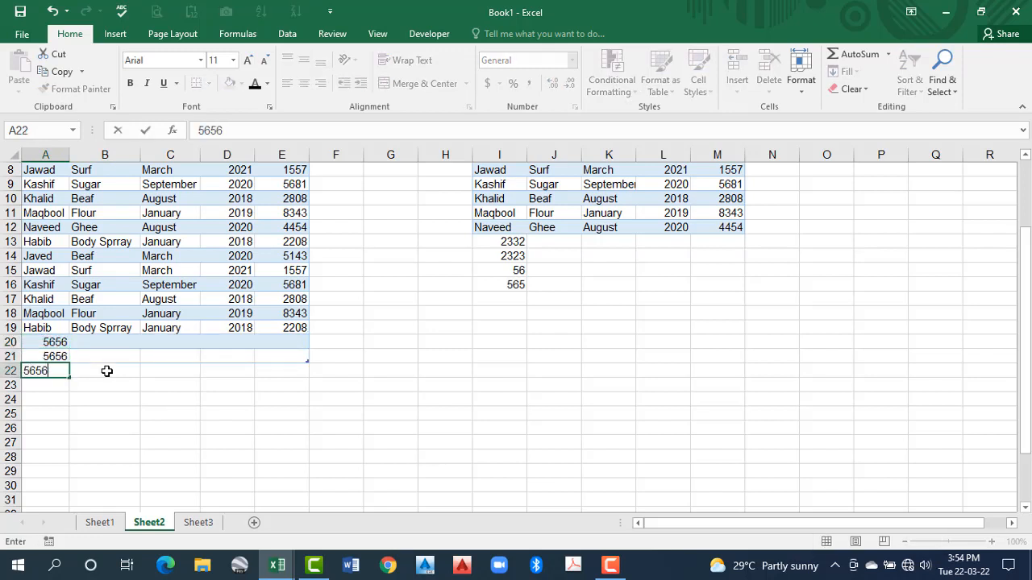
pyautogui.press('Return')
pyautogui.write('656')
pyautogui.press('Return')
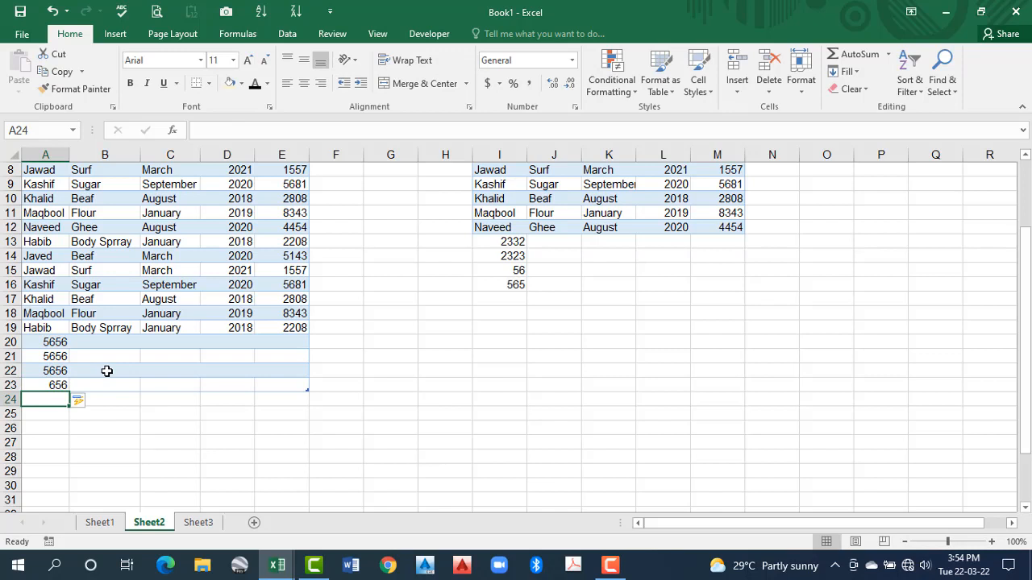
pyautogui.write('565')
pyautogui.press('Return')
# Resize the table down to row 29 and across to column H, and shrink it back to end at cell E22
pyautogui.click(144, 359)
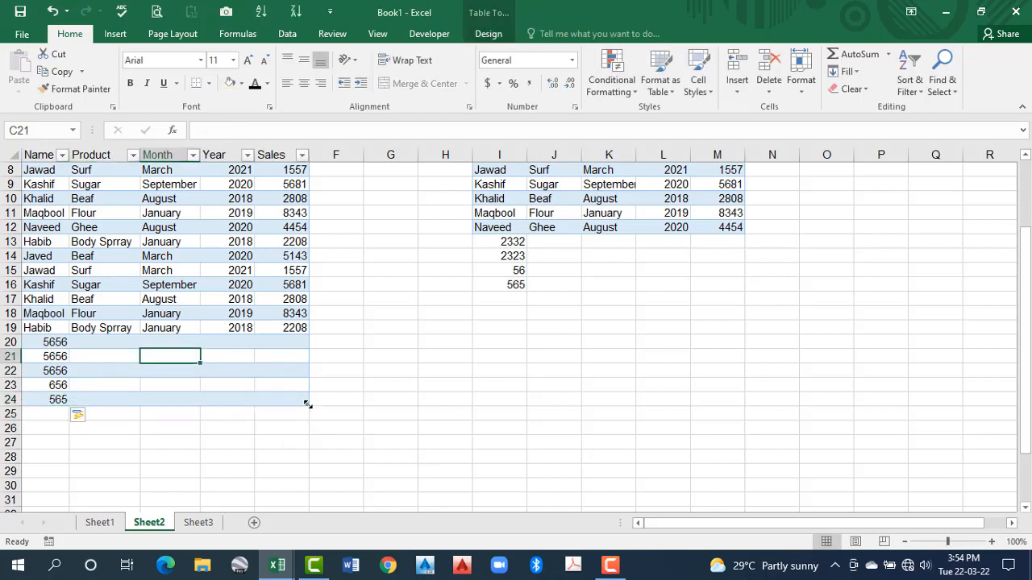
pyautogui.moveTo(308, 403); pyautogui.dragTo(309, 486)
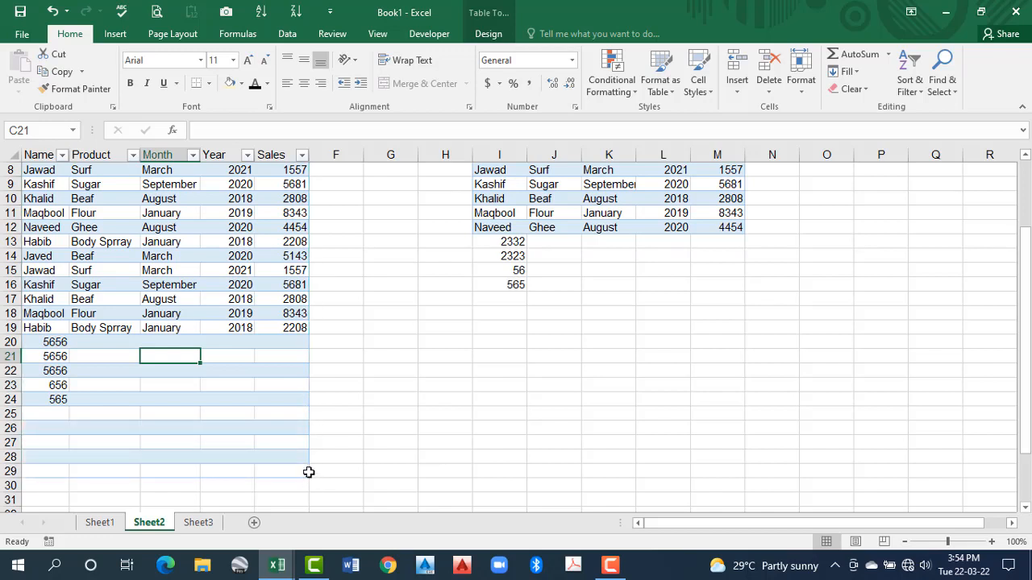
pyautogui.moveTo(308, 478); pyautogui.dragTo(377, 424)
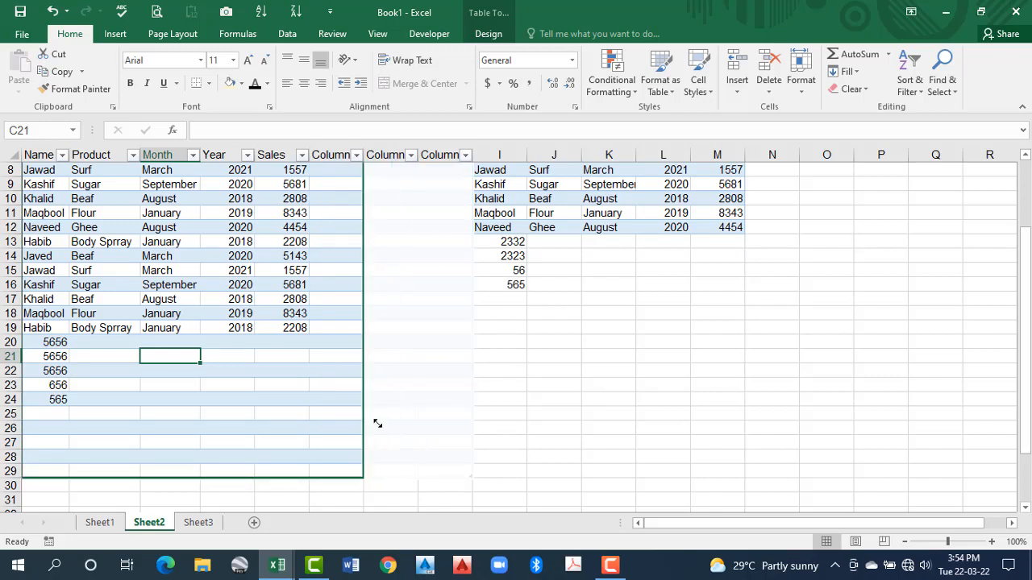
pyautogui.moveTo(337, 383); pyautogui.dragTo(316, 401)
pyautogui.moveTo(305, 476); pyautogui.dragTo(307, 376)
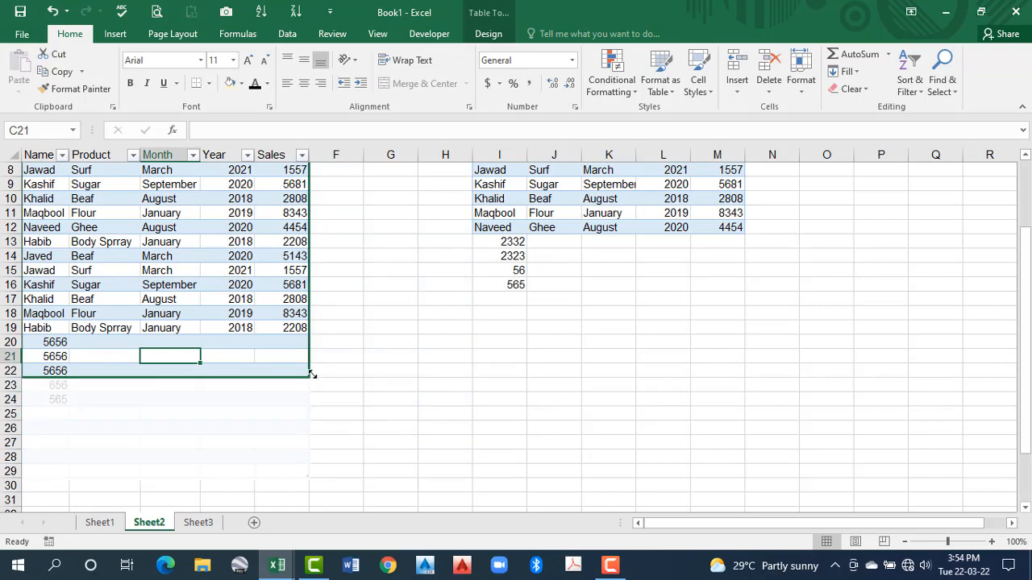
# Clear cells A23:A24 below the table and enter 5656 in each of them
pyautogui.click(50, 389)
pyautogui.keyDown('shift'); pyautogui.click(58, 403); pyautogui.keyUp('shift')
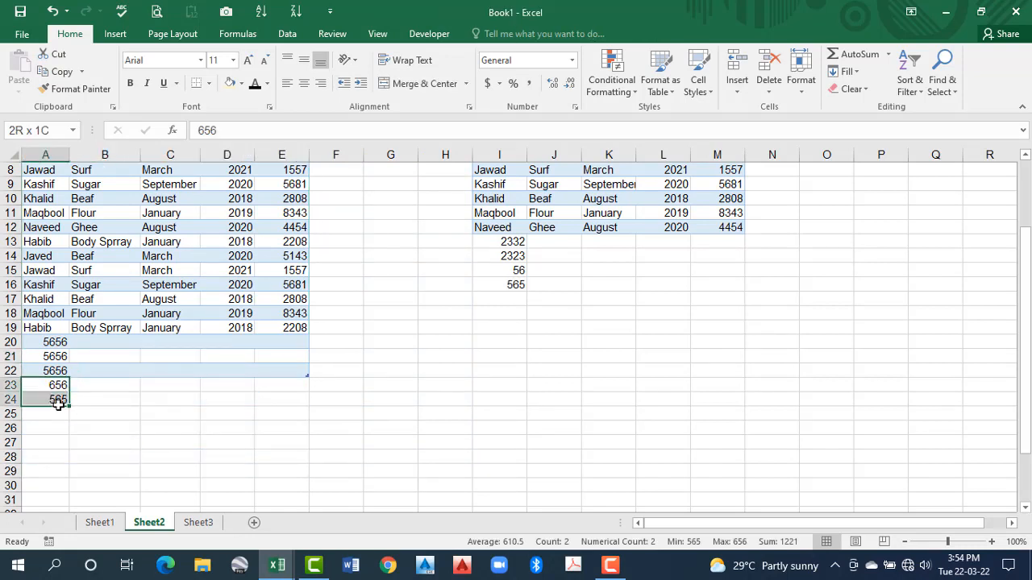
pyautogui.press('Delete')
pyautogui.click(56, 384)
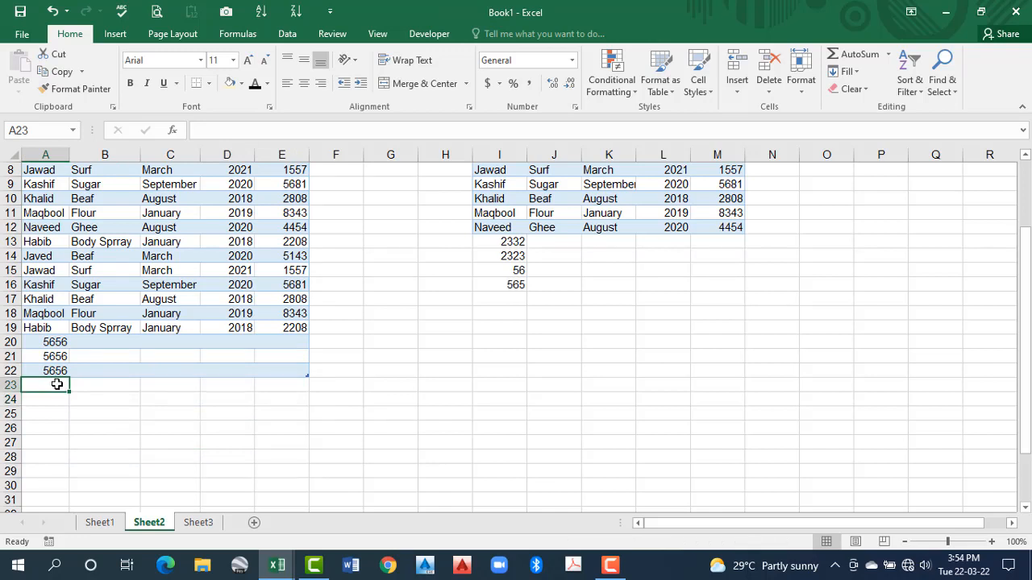
pyautogui.write('5656')
pyautogui.press('Return')
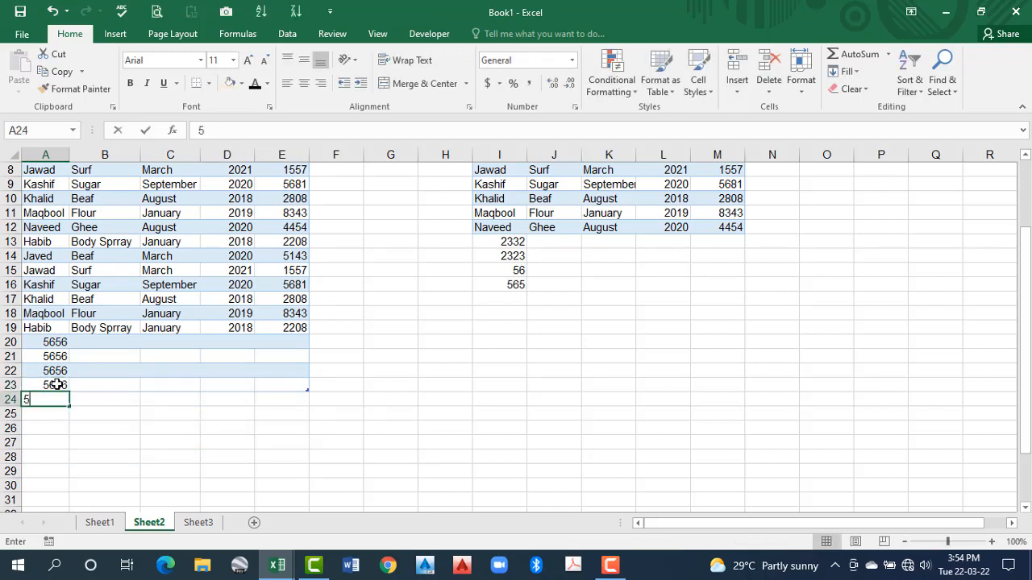
pyautogui.write('5656')
pyautogui.press('Return')
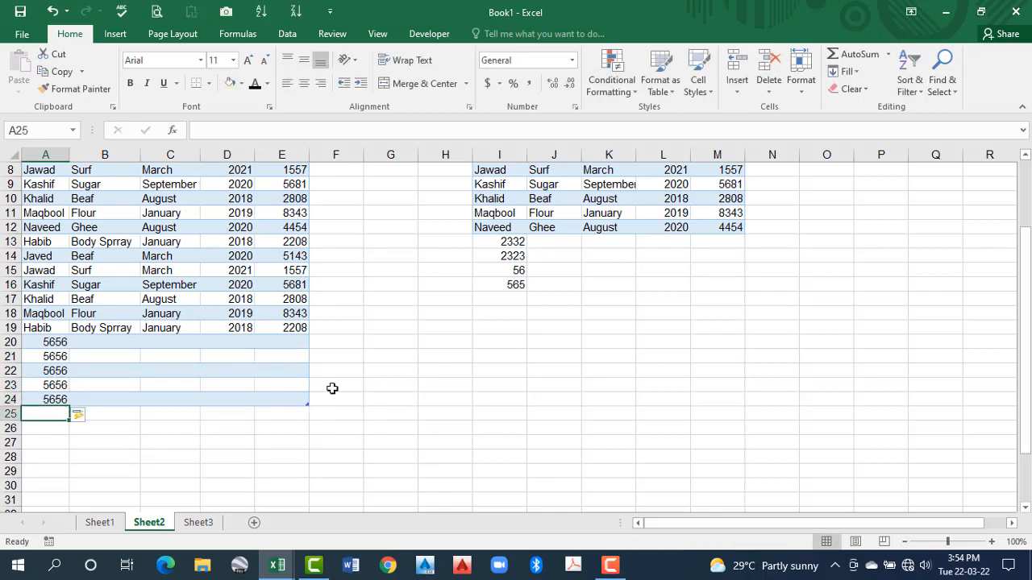
# Clear the test values in I13:M16 below the plain range
pyautogui.moveTo(516, 244); pyautogui.dragTo(626, 285)
pyautogui.scroll(3, 626, 290)
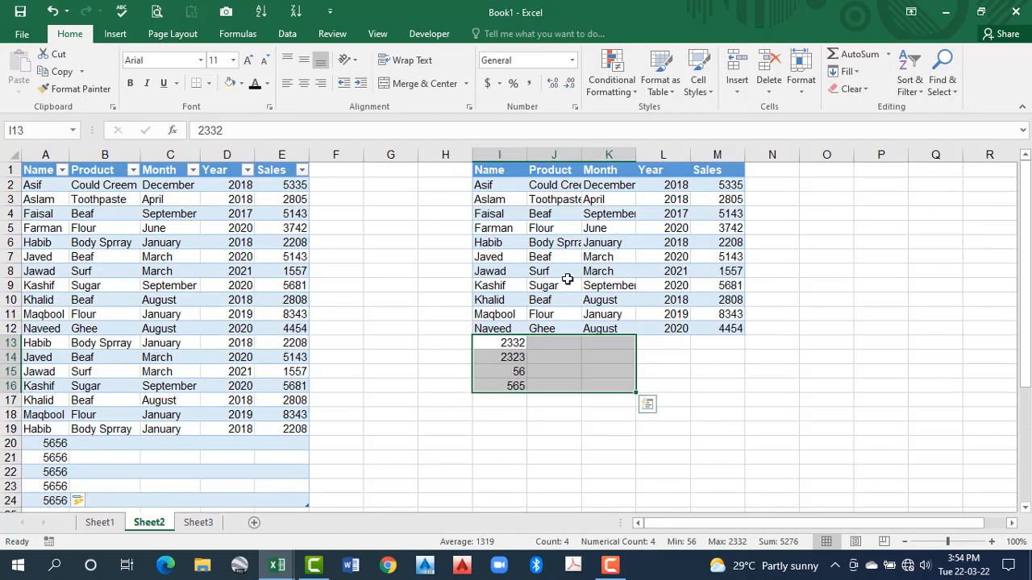
pyautogui.moveTo(511, 342); pyautogui.dragTo(713, 388)
pyautogui.press('Delete')
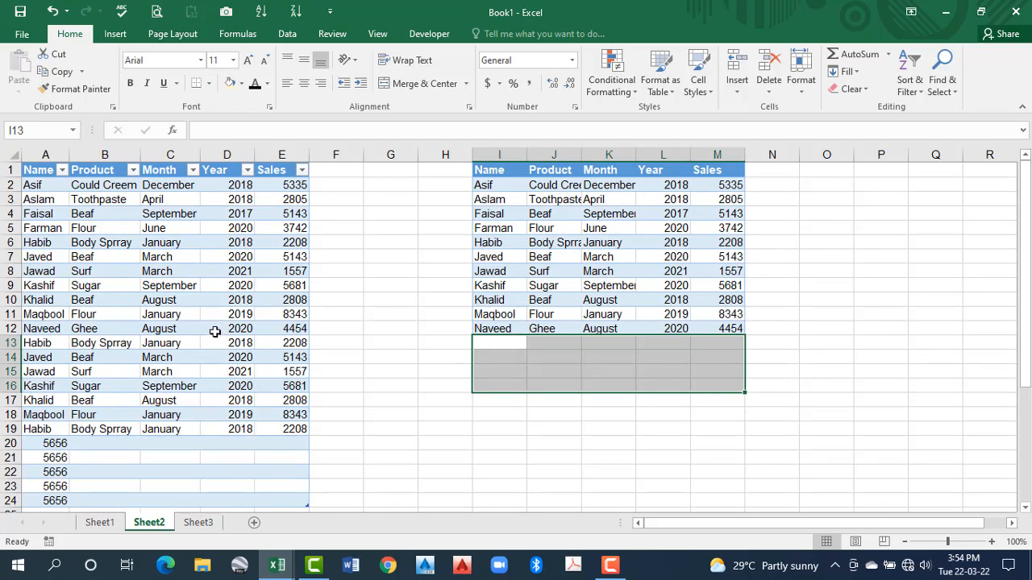
# Apply the gold table style from the second row of the Medium group to the table in columns A to E
pyautogui.scroll(-2, 177, 305)
pyautogui.scroll(2, 212, 302)
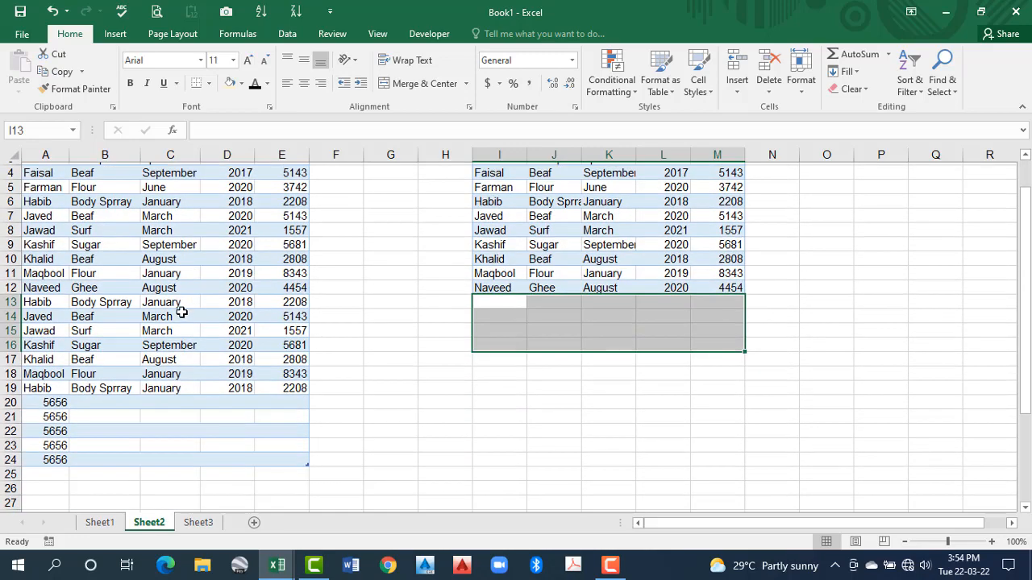
pyautogui.click(185, 286)
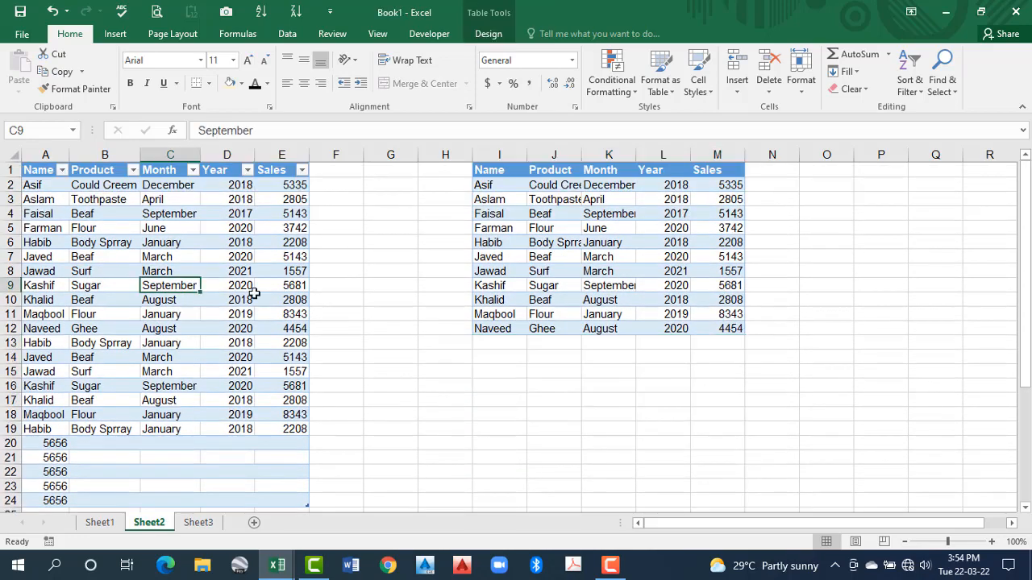
pyautogui.click(492, 34)
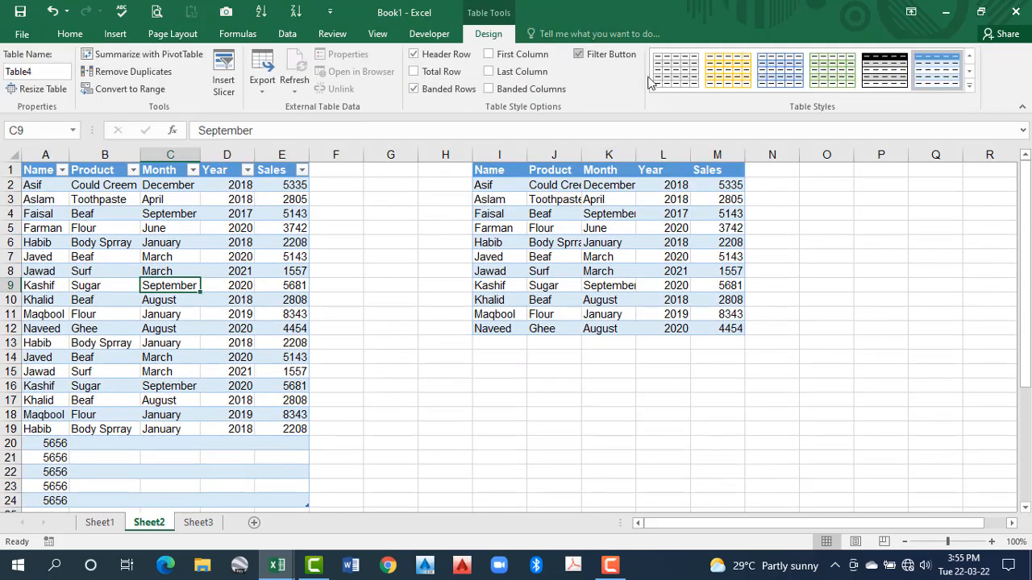
pyautogui.click(971, 84)
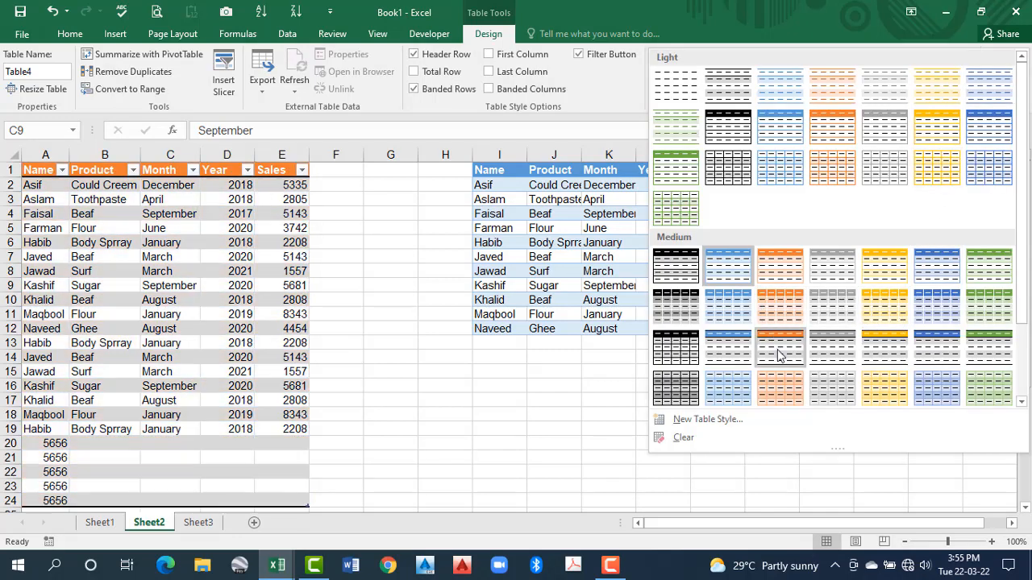
pyautogui.scroll(-2, 778, 355)
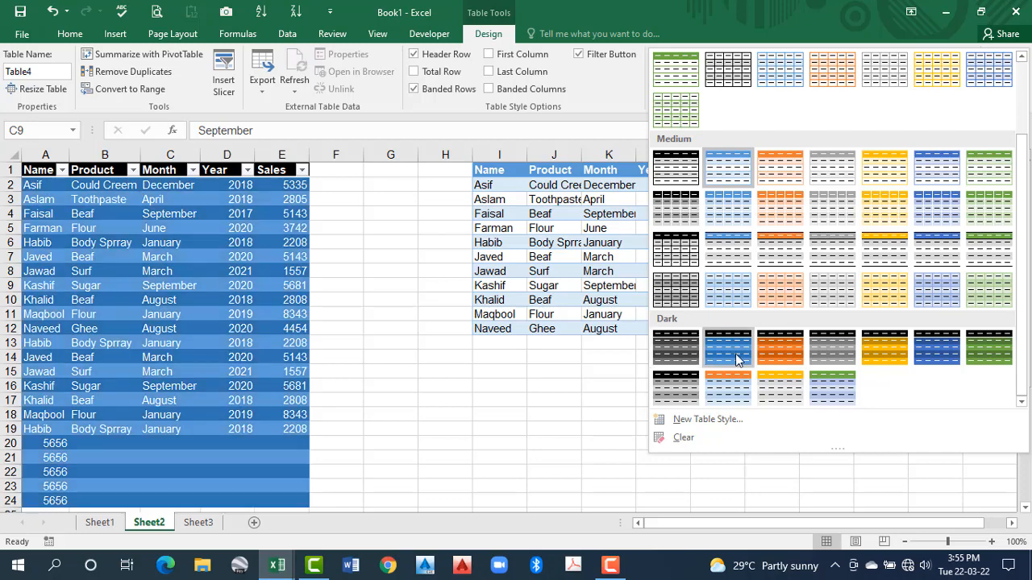
pyautogui.click(873, 223)
# Try to format the plain range I1:M12 as a table with headers, using the grey style from the Dark group
pyautogui.click(556, 273)
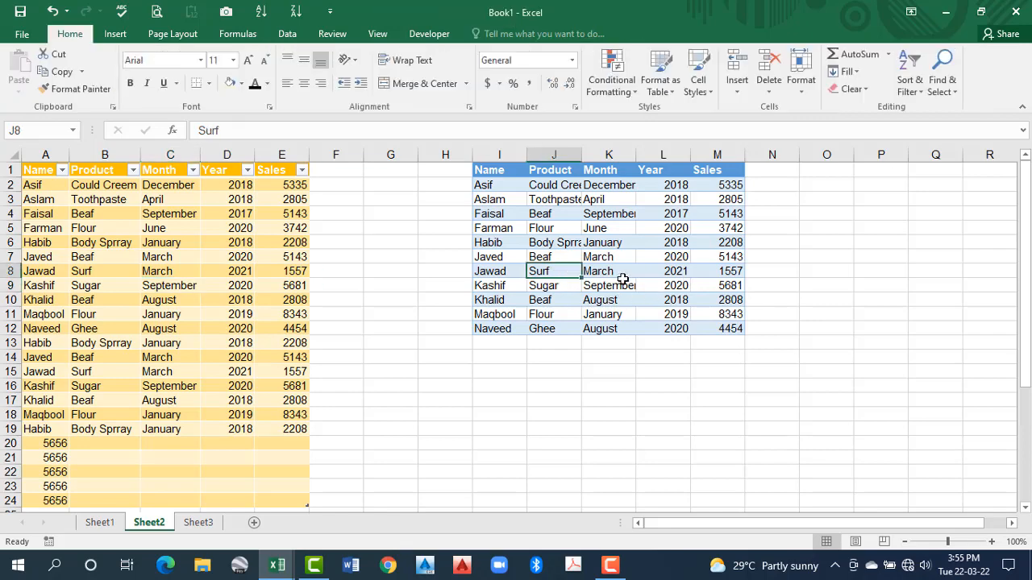
pyautogui.click(673, 92)
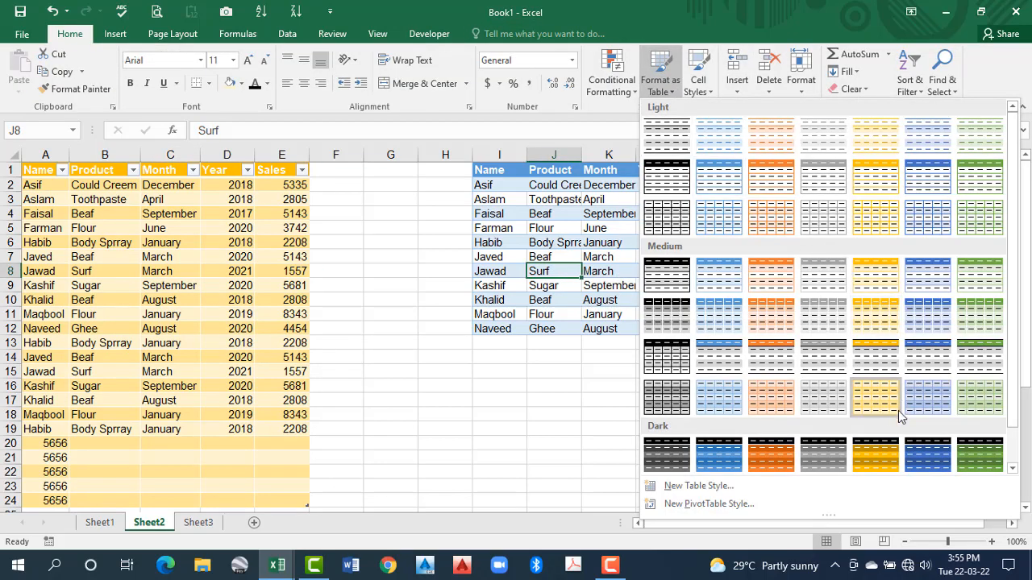
pyautogui.click(822, 453)
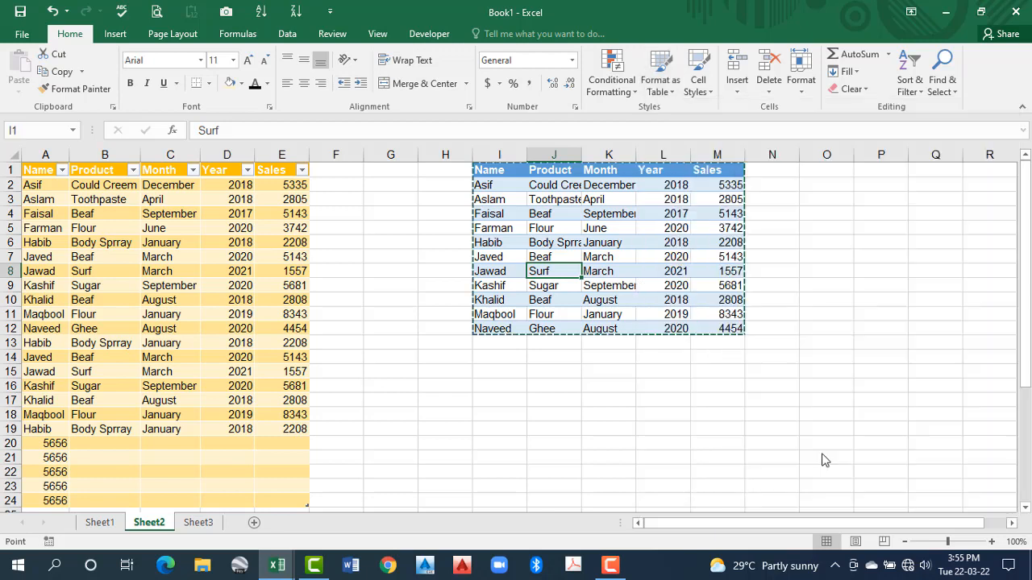
pyautogui.moveTo(661, 175); pyautogui.dragTo(788, 179)
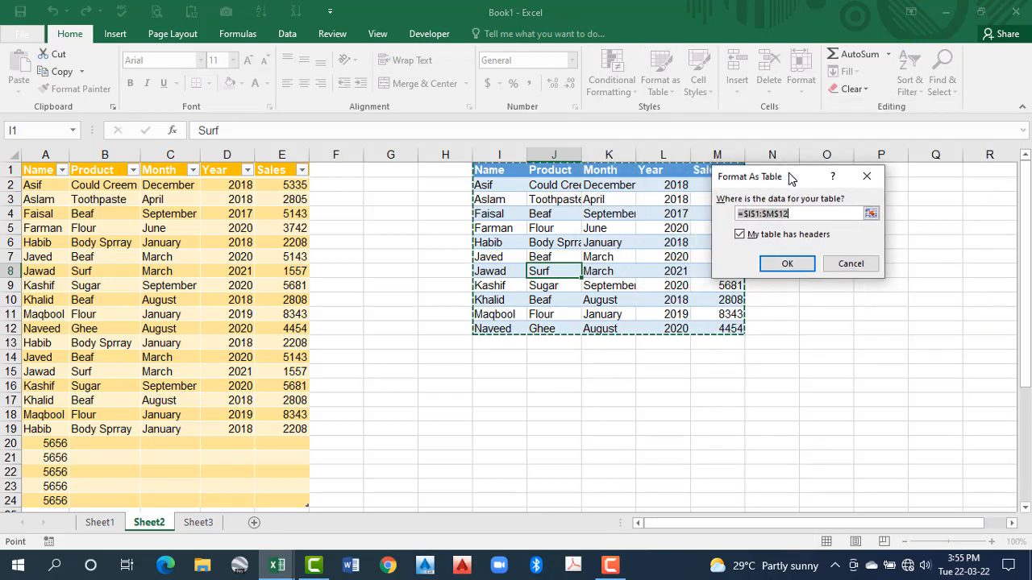
pyautogui.click(789, 267)
# Compare the newly formatted table in columns I to M with the gold table, and undo its conversion
pyautogui.click(601, 240)
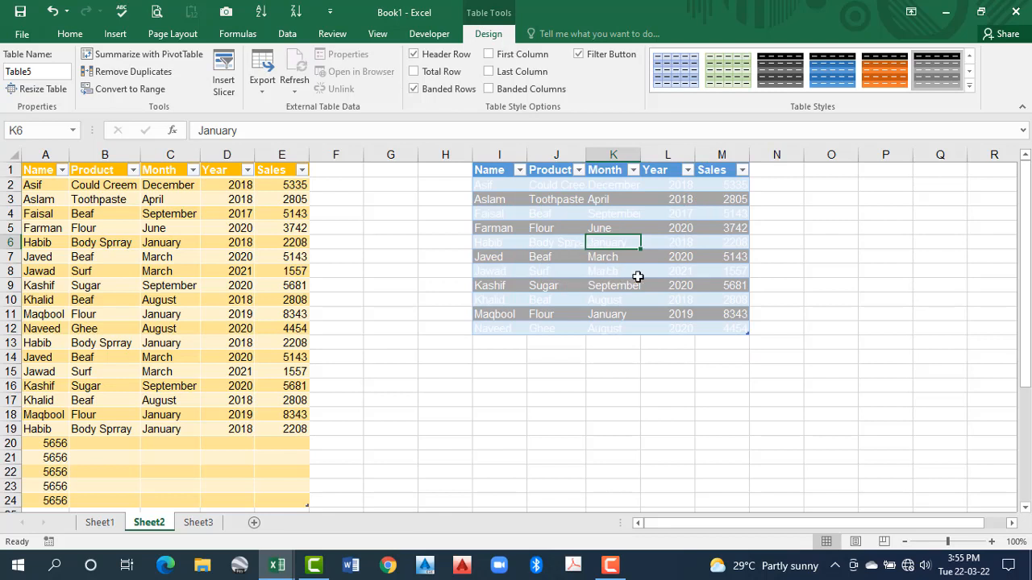
pyautogui.click(596, 228)
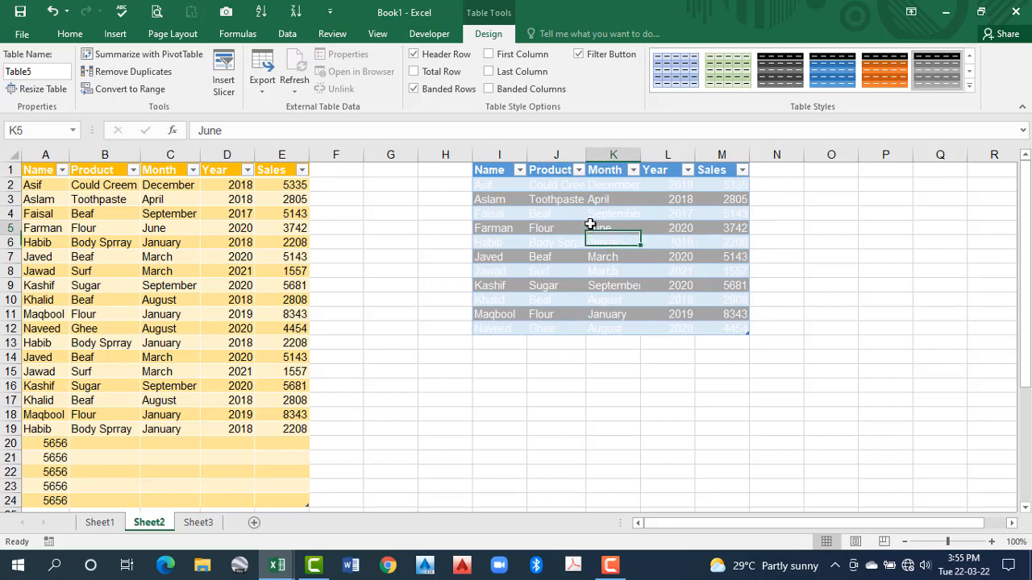
pyautogui.click(229, 242)
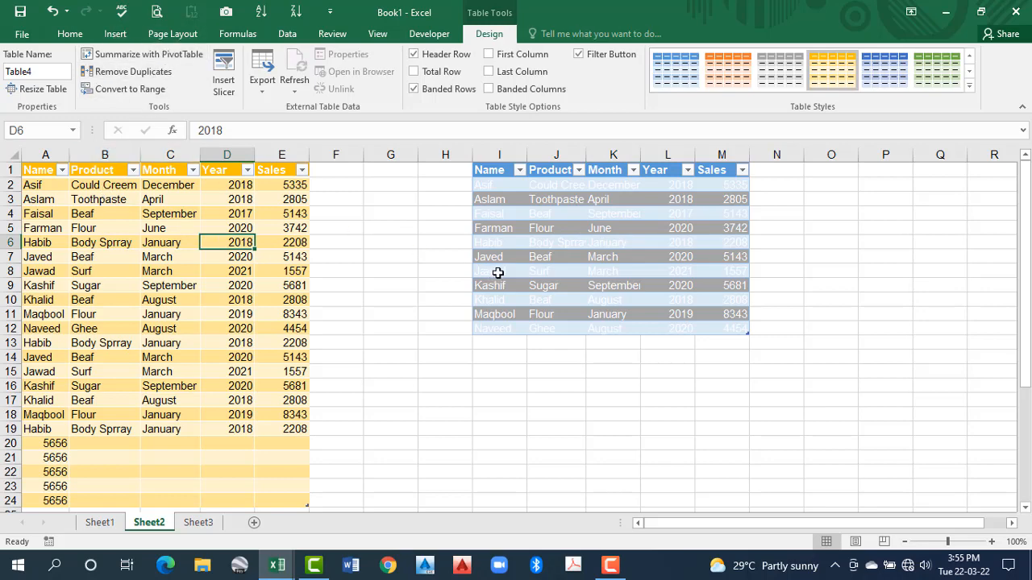
pyautogui.click(587, 232)
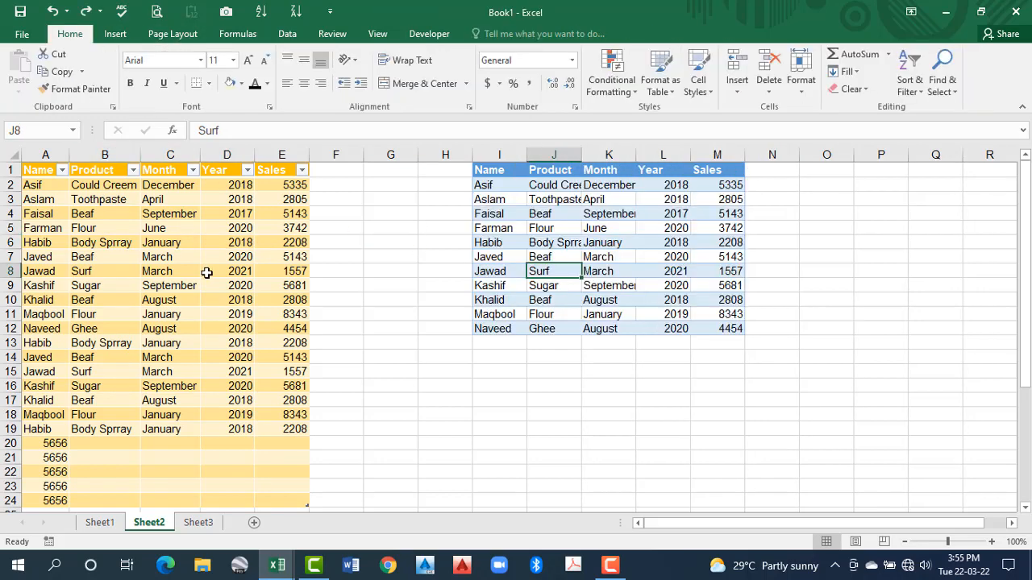
pyautogui.scroll(-1, 205, 269)
pyautogui.scroll(1, 207, 280)
# Merge and center cells I13:L13 directly below the plain range
pyautogui.click(207, 276)
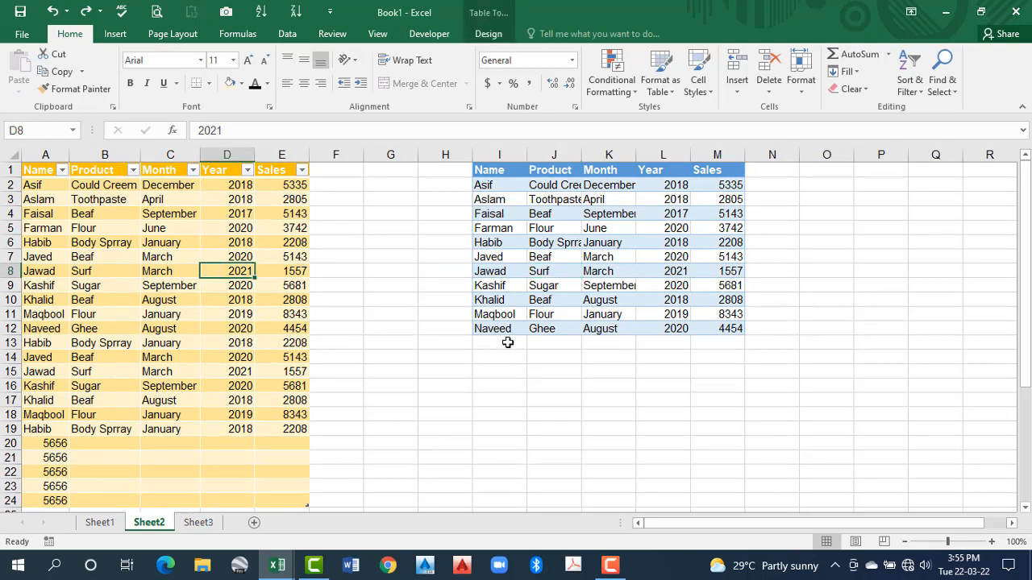
pyautogui.moveTo(508, 342); pyautogui.dragTo(677, 345)
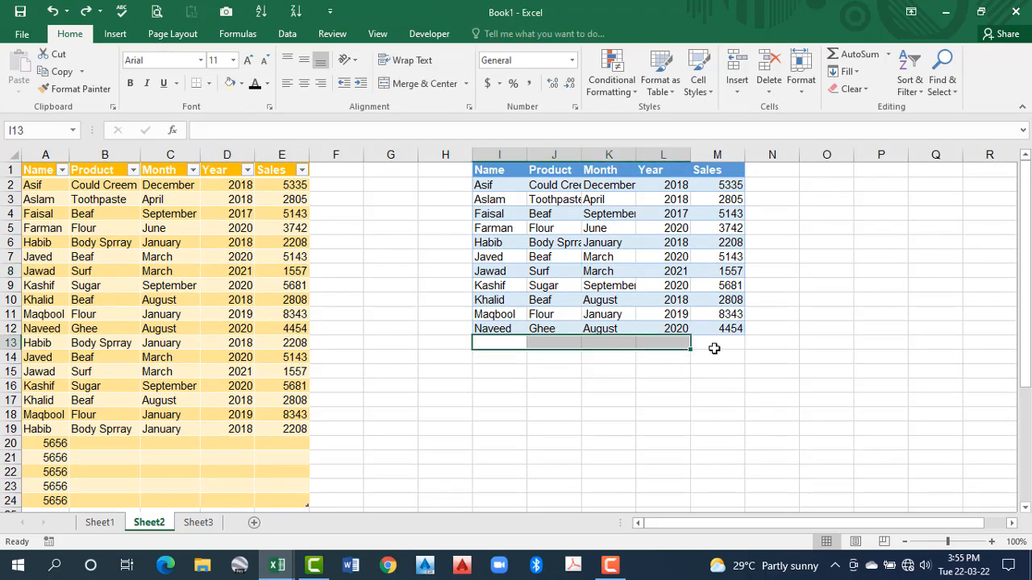
pyautogui.click(409, 87)
# Total the plain range's Sales values in M13 with =SUM(M2:M12) and inspect the formula
pyautogui.click(715, 342)
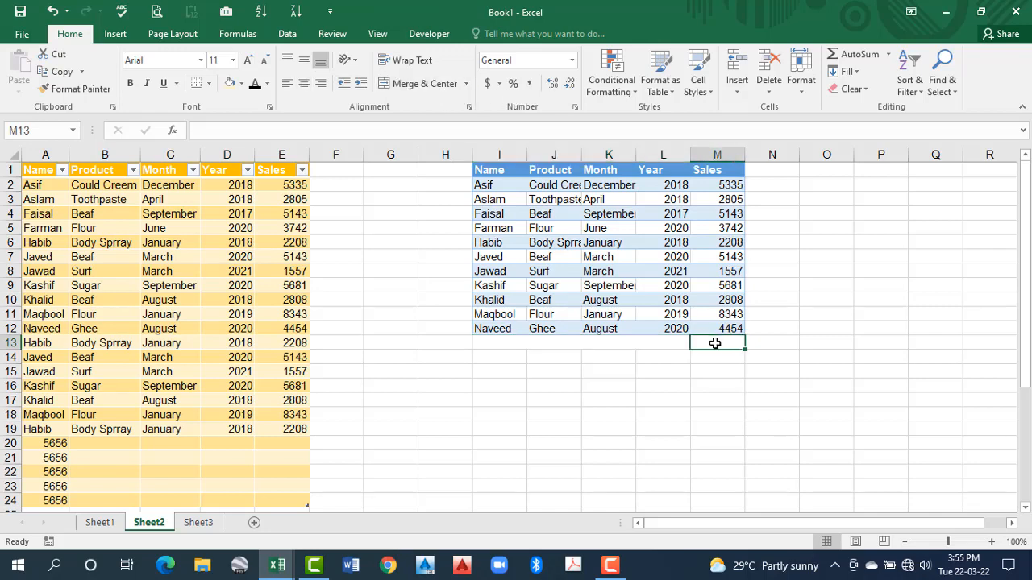
pyautogui.hotkey('alt', '=')
pyautogui.press('Return')
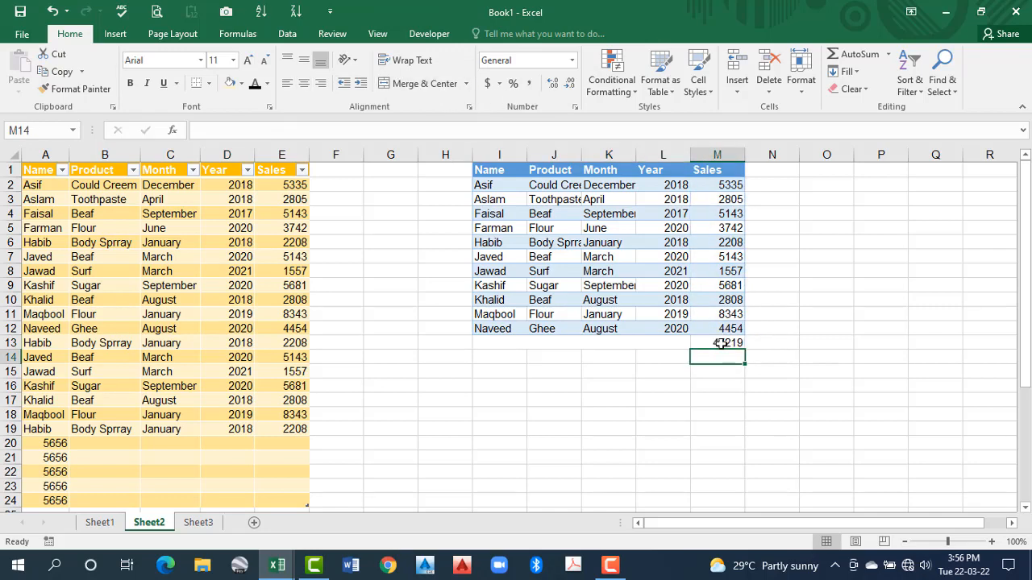
pyautogui.click(719, 343)
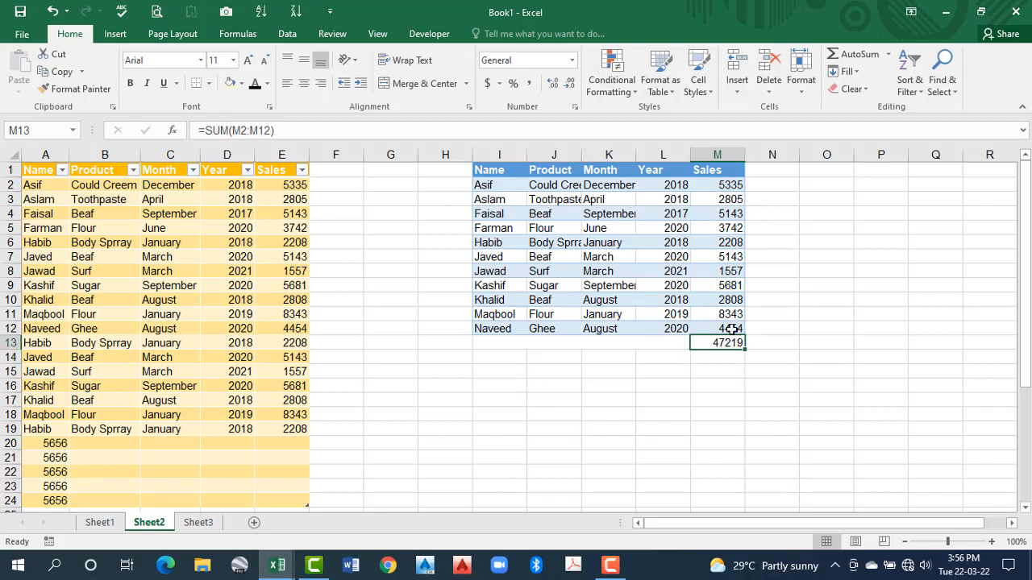
pyautogui.click(230, 129)
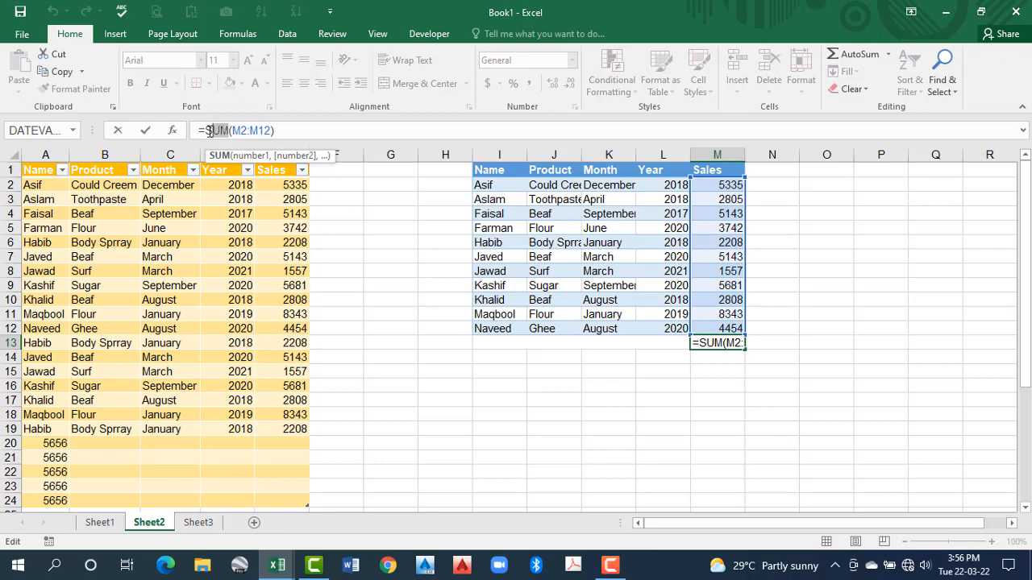
pyautogui.press('Return')
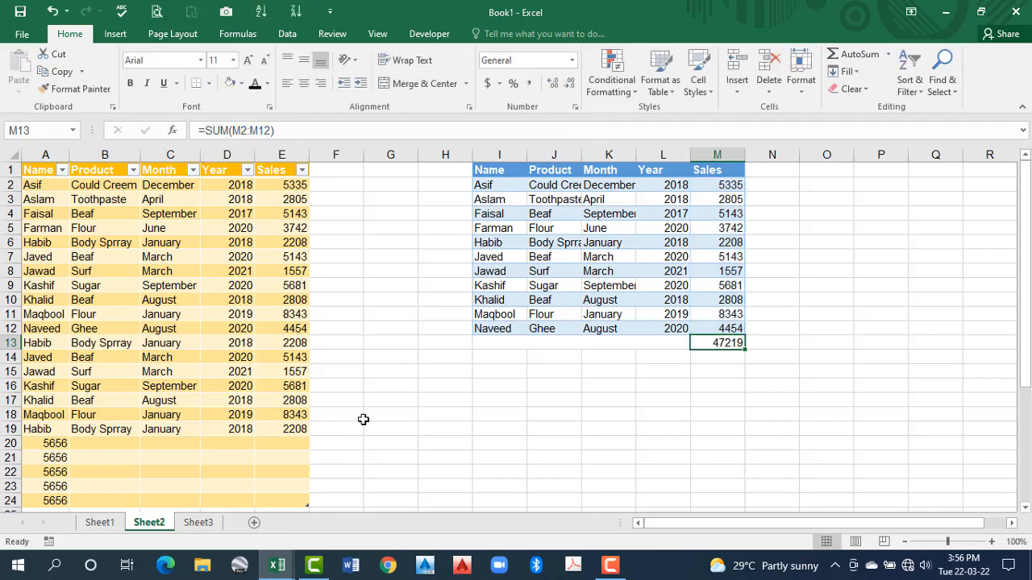
# Turn on the Total Row for the gold table
pyautogui.click(352, 414)
pyautogui.scroll(-3, 338, 419)
pyautogui.click(274, 386)
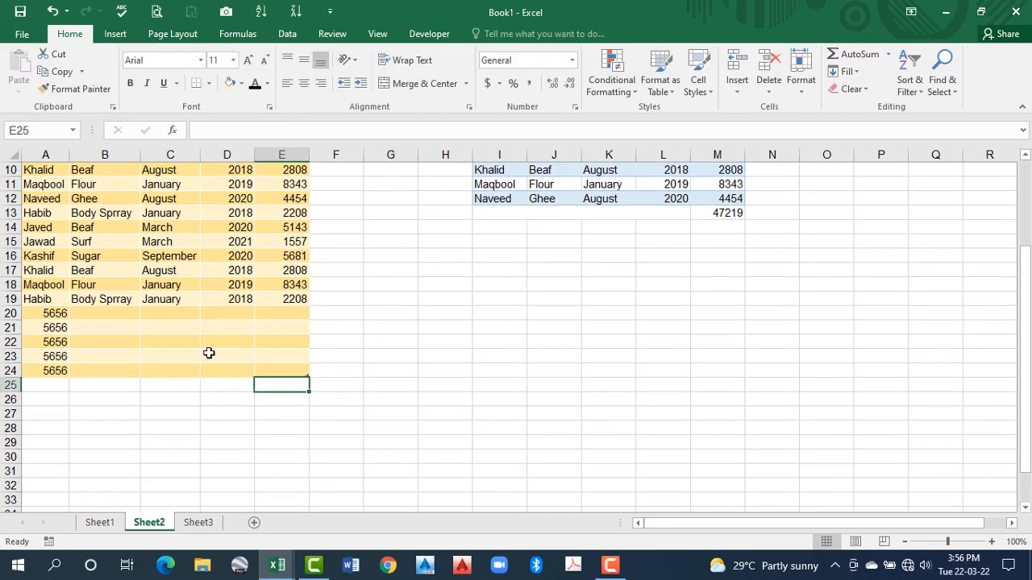
pyautogui.click(213, 343)
pyautogui.click(488, 33)
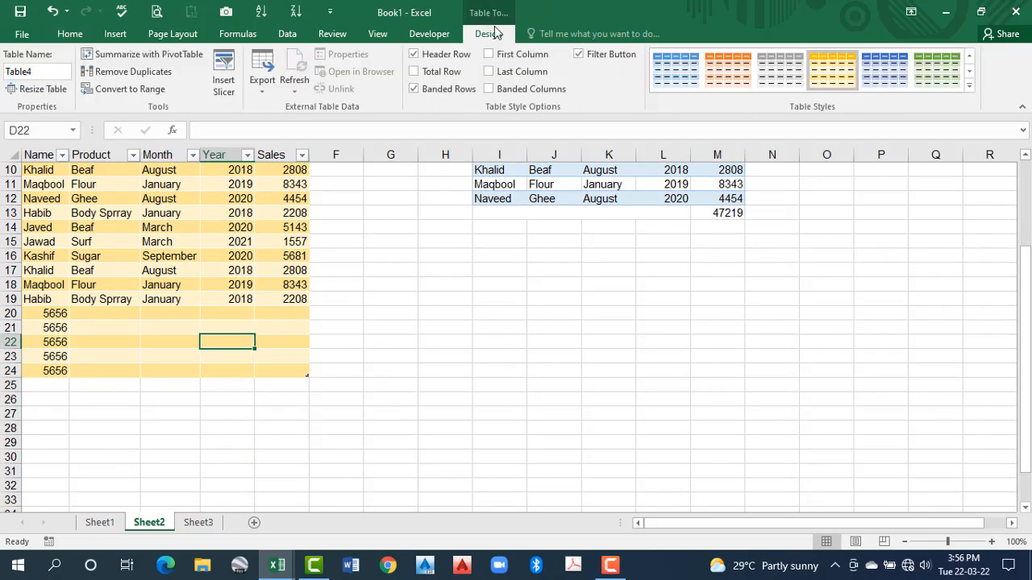
pyautogui.click(415, 74)
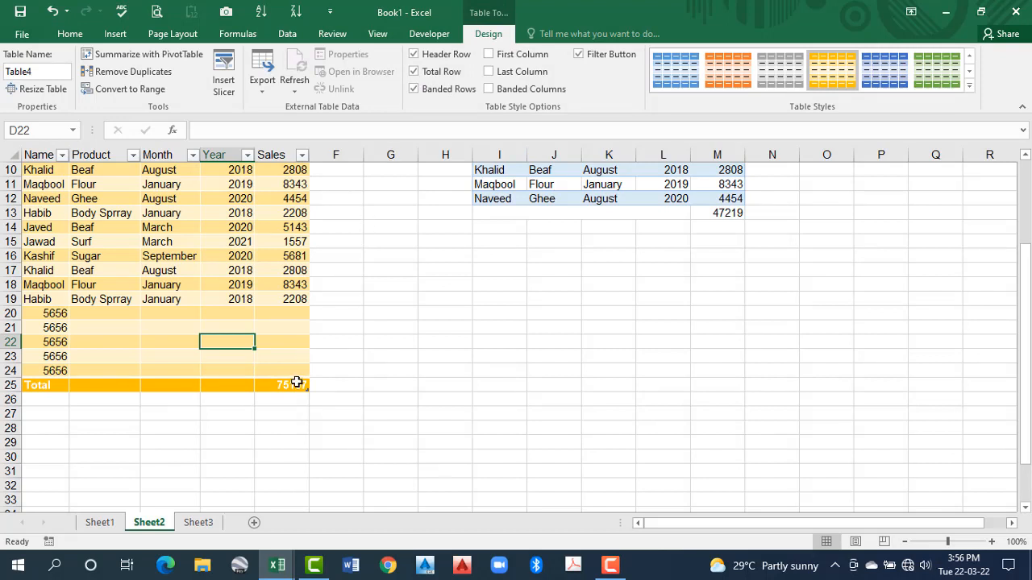
# Switch the Sales calculation in the table's total row to Max, and change it to Min
pyautogui.click(298, 387)
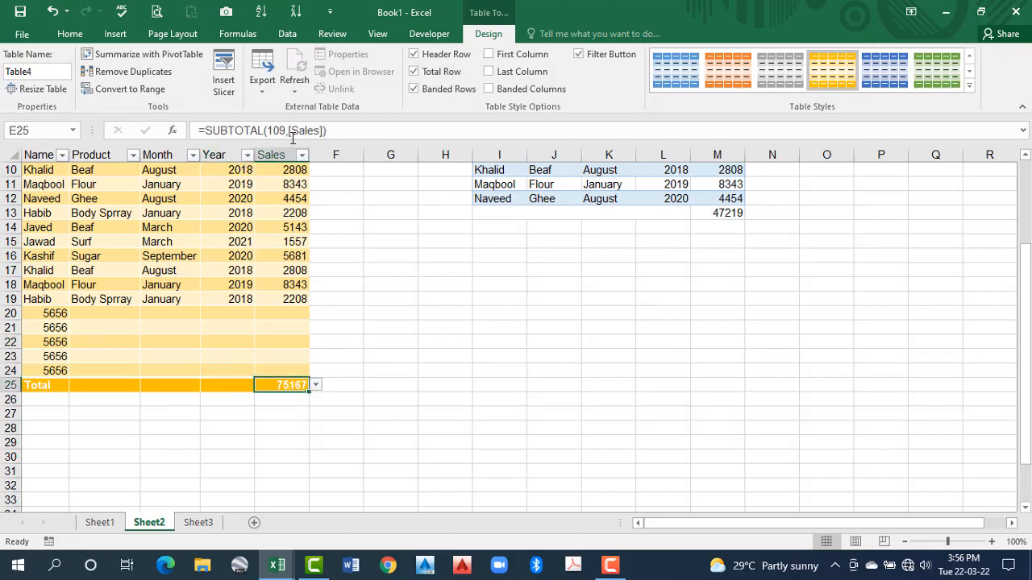
pyautogui.click(317, 386)
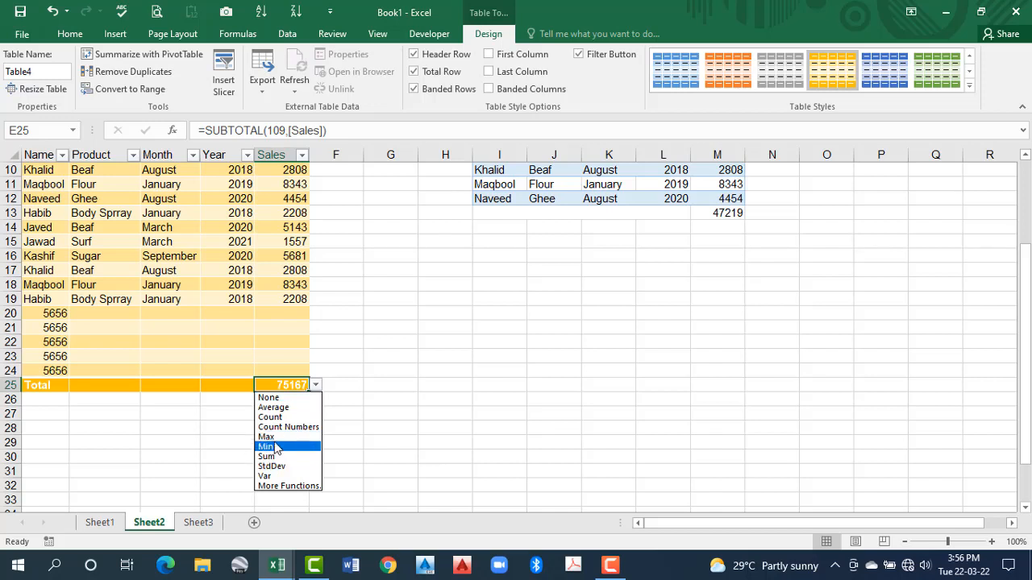
pyautogui.click(269, 437)
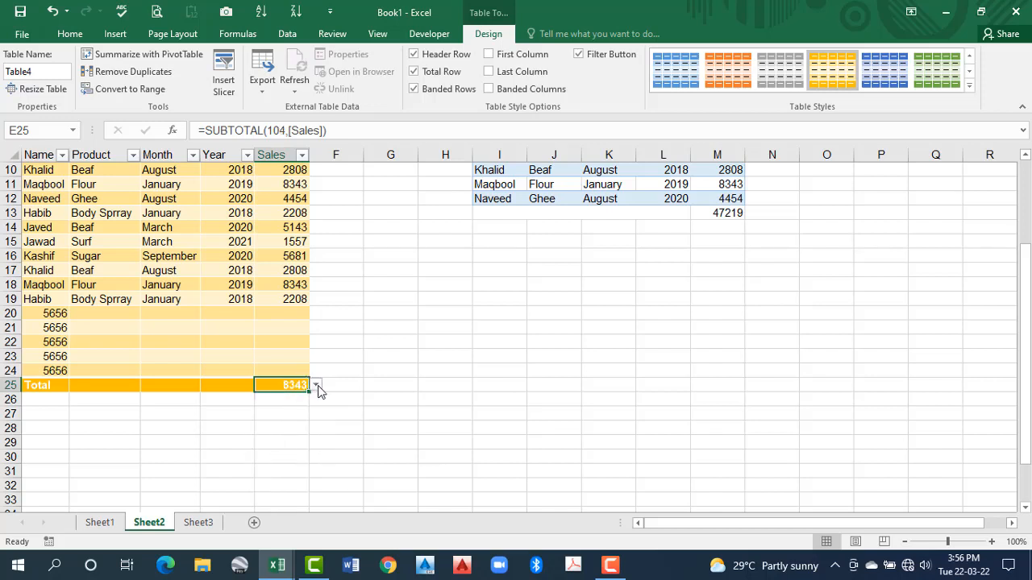
pyautogui.click(316, 387)
pyautogui.click(268, 449)
# Review the calculation options offered for the Year, Month and Product cells in the gold table's total row
pyautogui.click(237, 385)
pyautogui.click(262, 388)
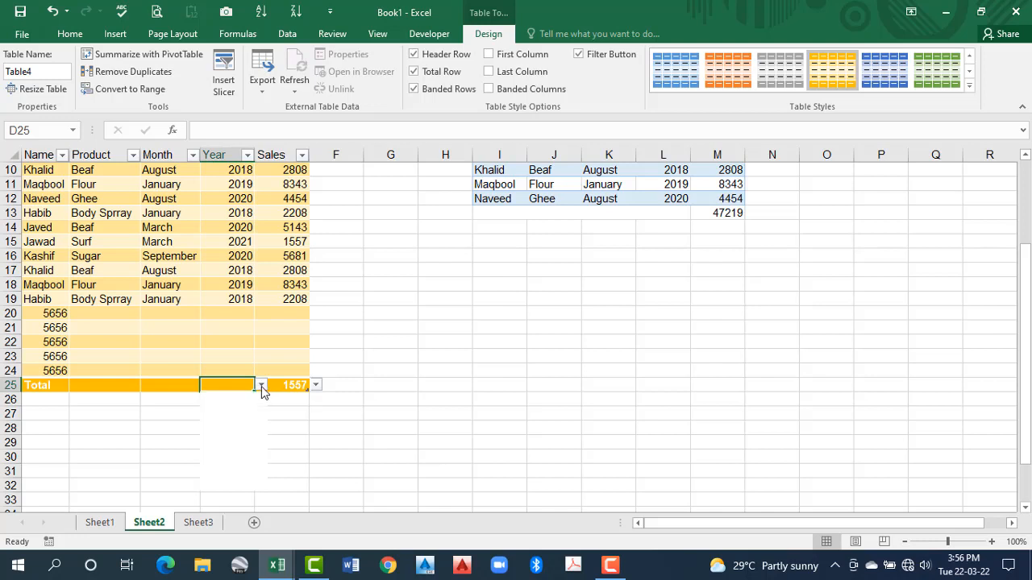
pyautogui.click(173, 385)
pyautogui.click(206, 385)
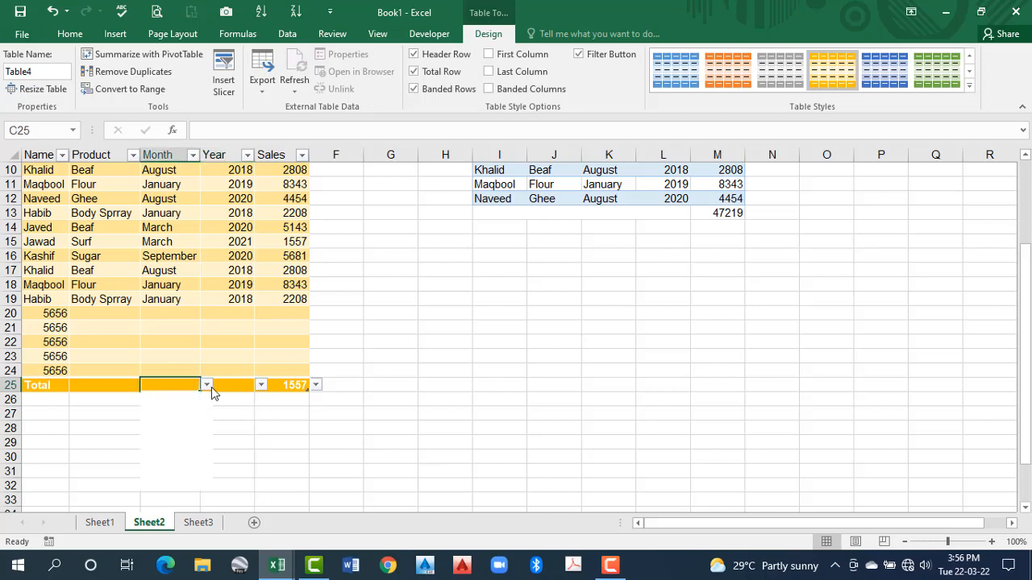
pyautogui.click(125, 386)
pyautogui.click(122, 385)
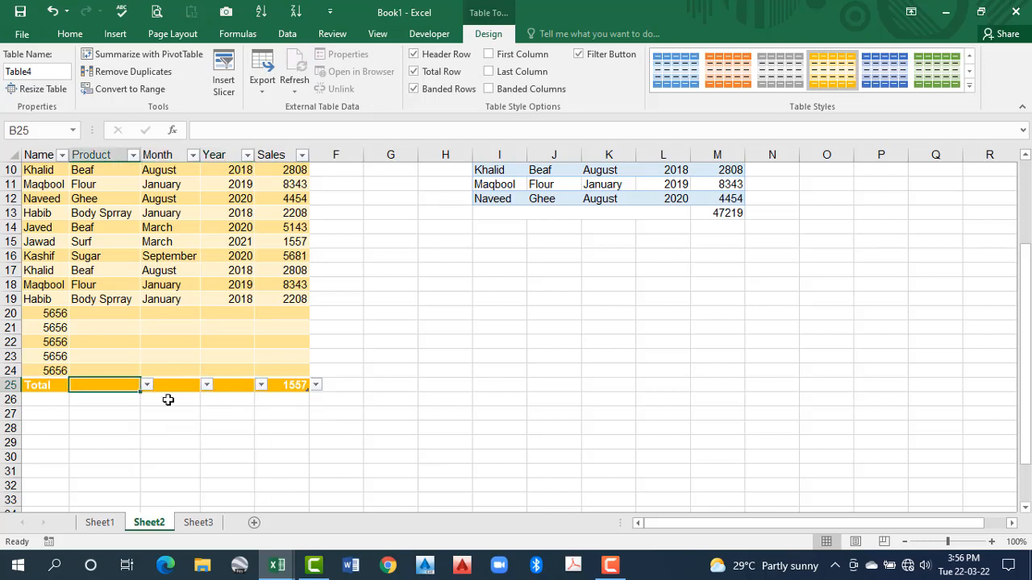
pyautogui.click(177, 385)
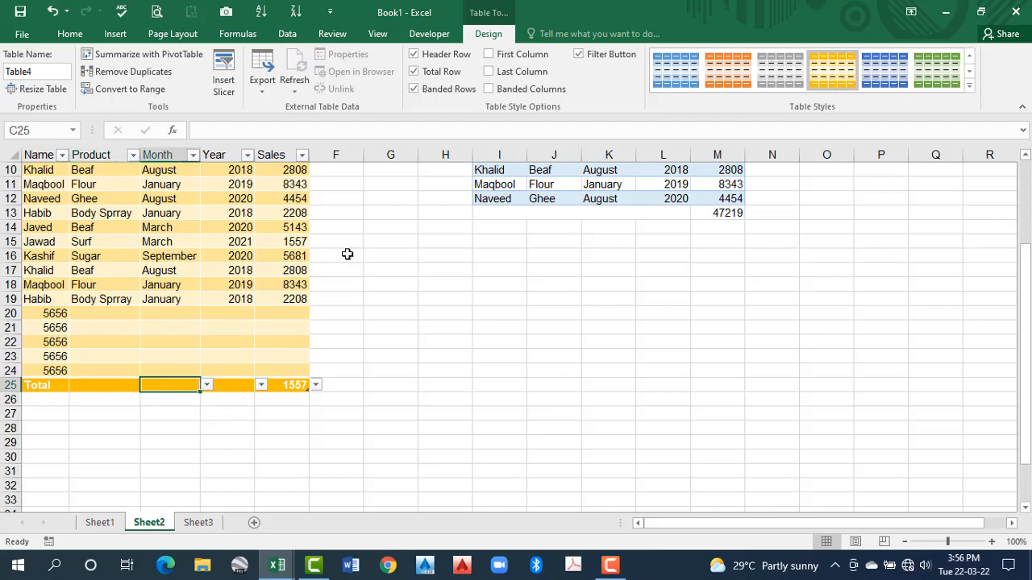
# Turn off the gold table's Total Row, and switch its Header Row off and back on
pyautogui.click(414, 70)
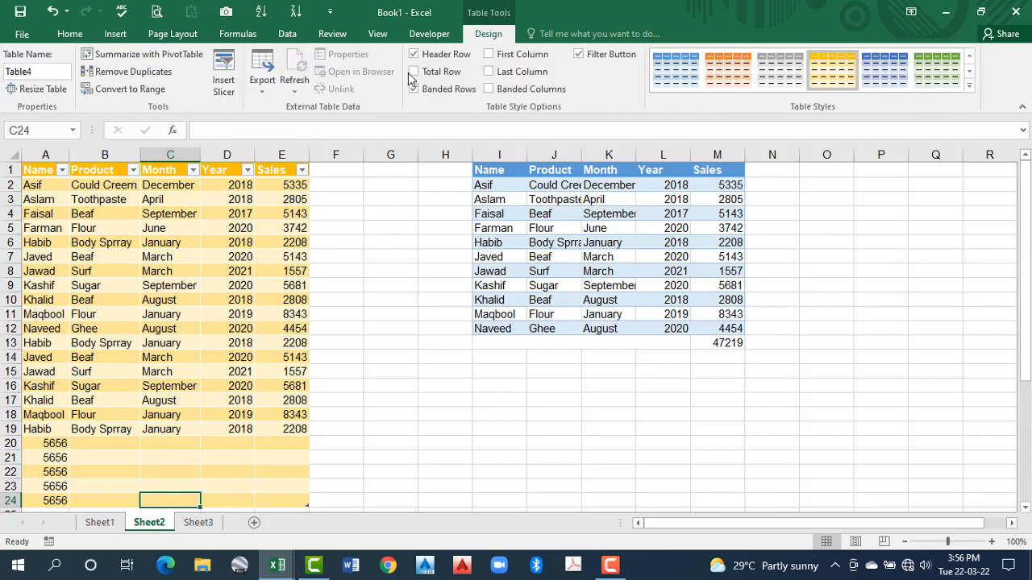
pyautogui.click(414, 55)
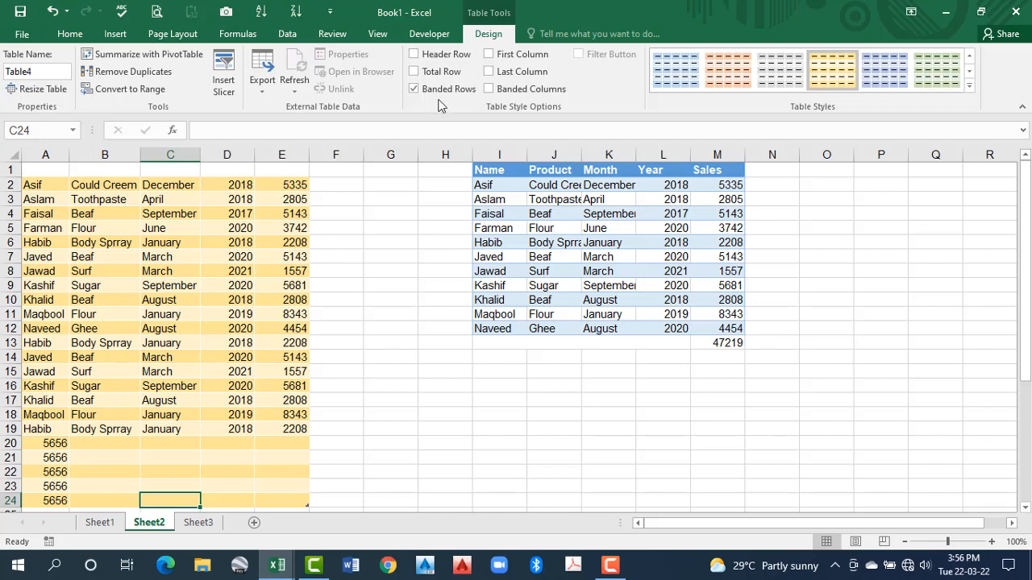
pyautogui.click(414, 55)
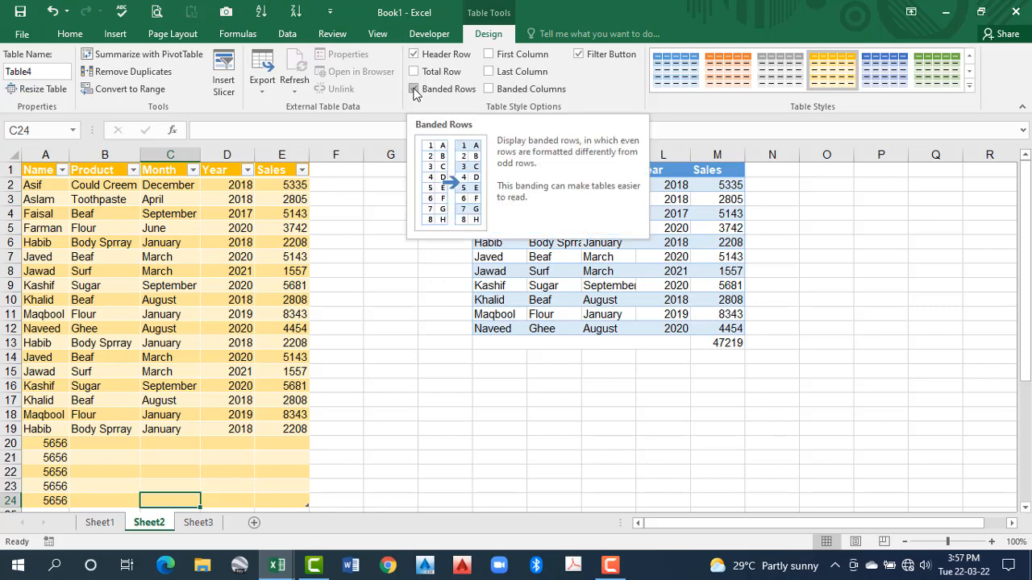
# Try Banded Columns on the table without and with Banded Rows, and leave both banding options off
pyautogui.click(415, 89)
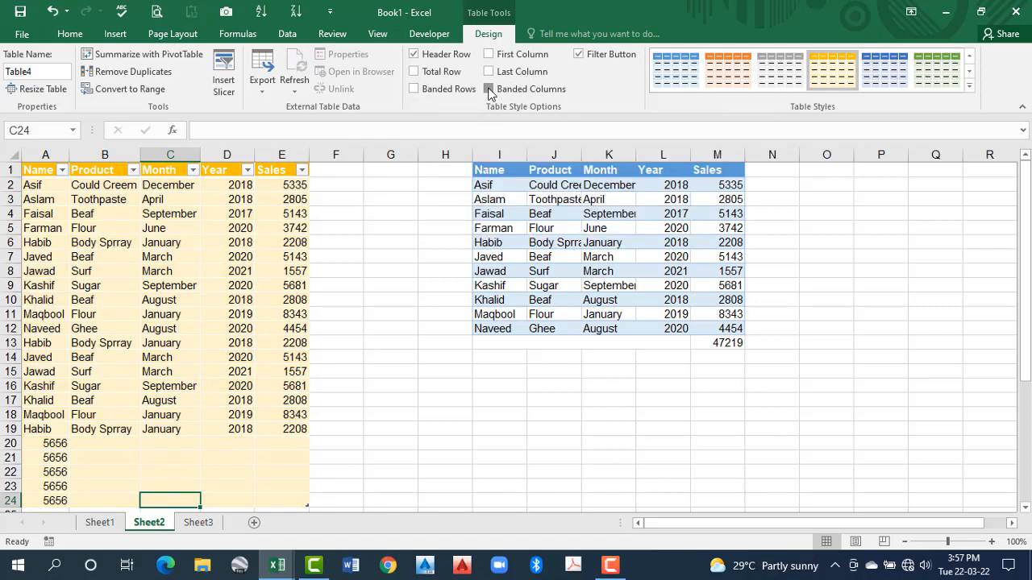
pyautogui.click(489, 90)
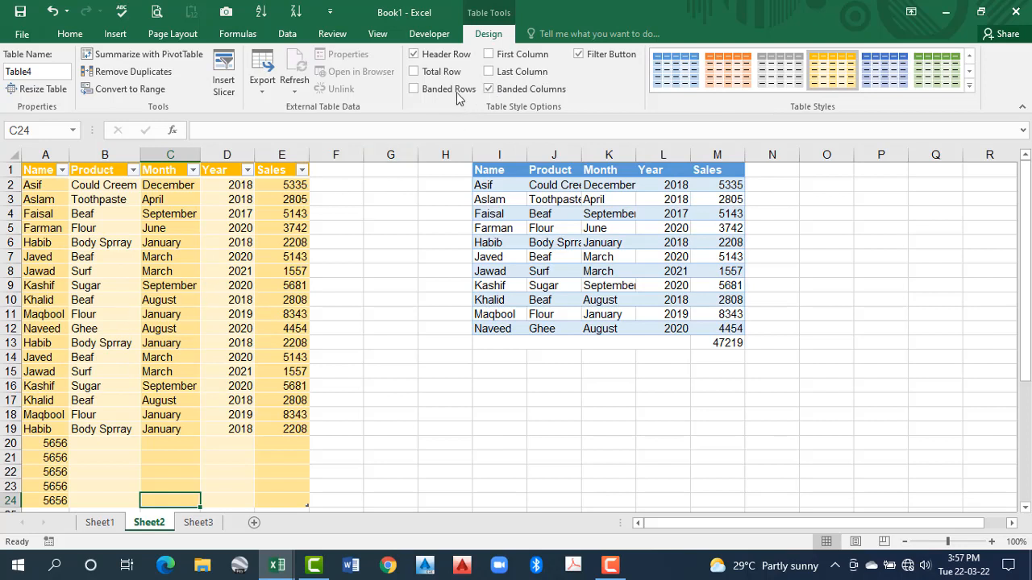
pyautogui.click(413, 88)
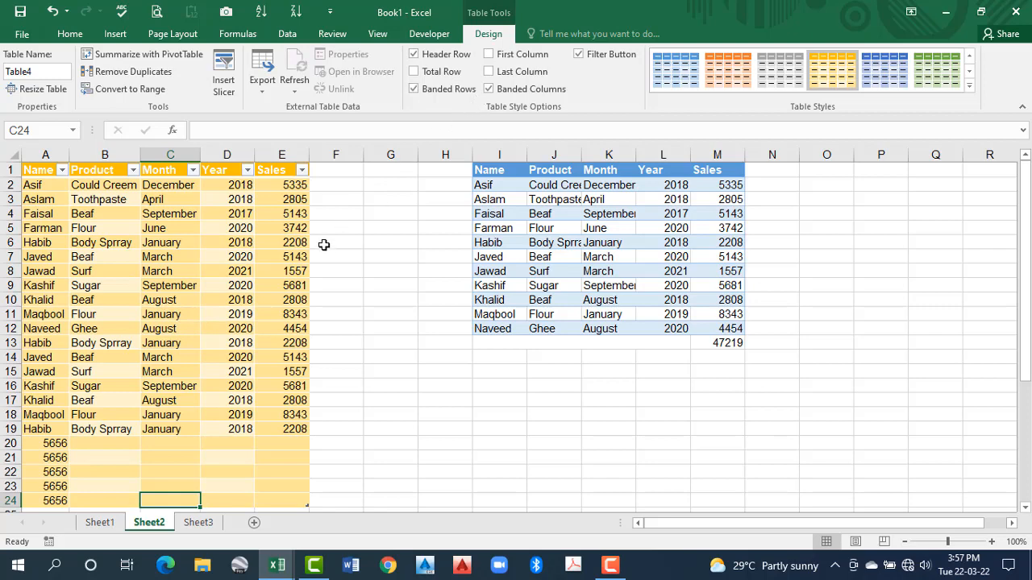
pyautogui.click(488, 88)
pyautogui.click(413, 88)
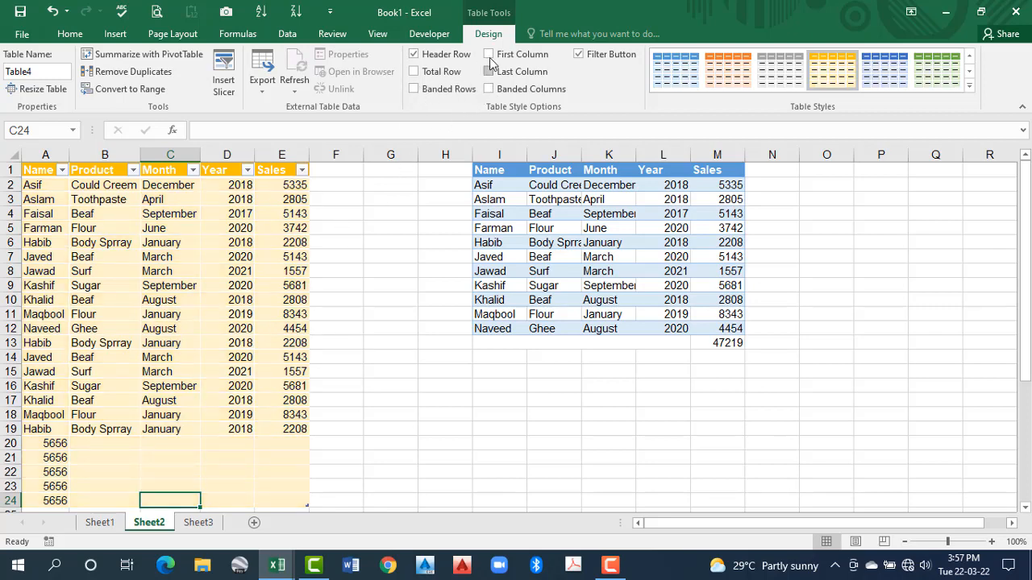
# Turn on First Column formatting for the table, and try Last Column formatting before switching it off
pyautogui.click(489, 54)
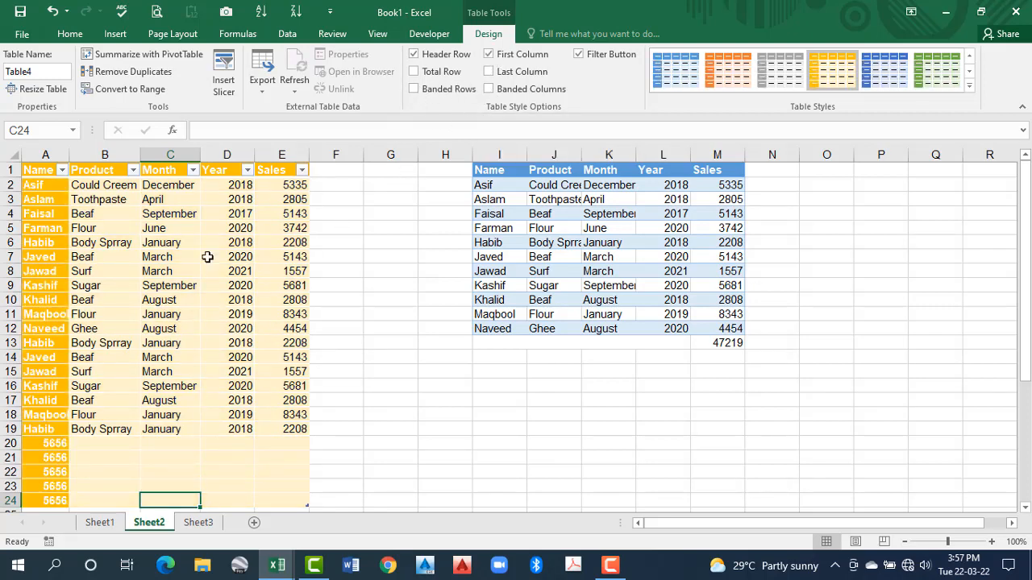
pyautogui.click(53, 268)
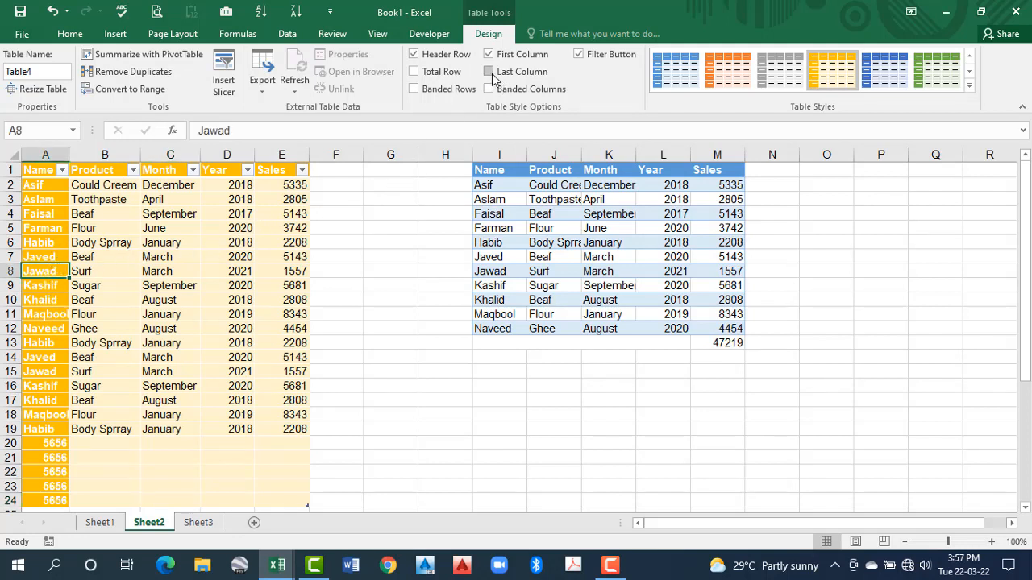
pyautogui.click(489, 72)
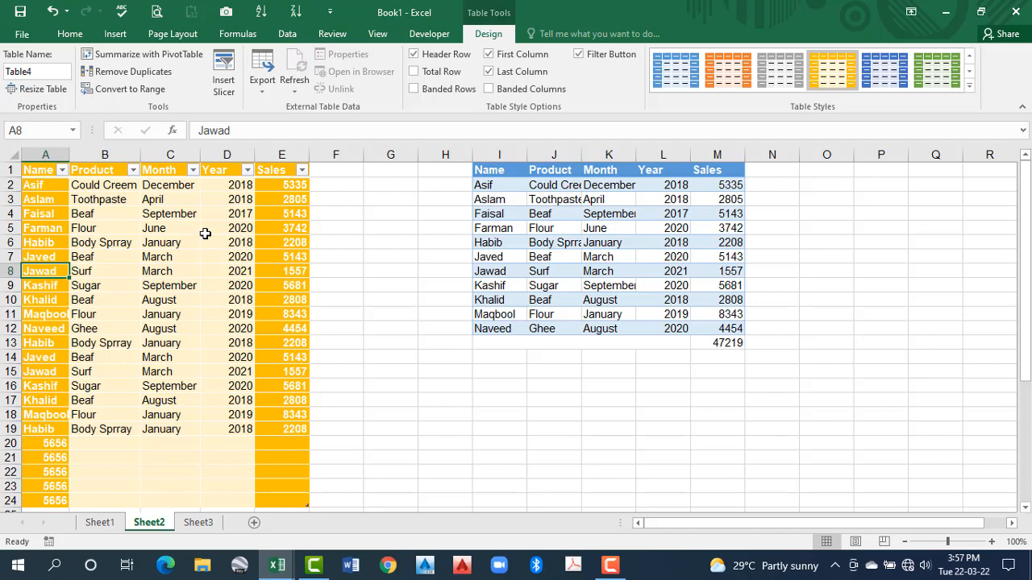
pyautogui.click(174, 237)
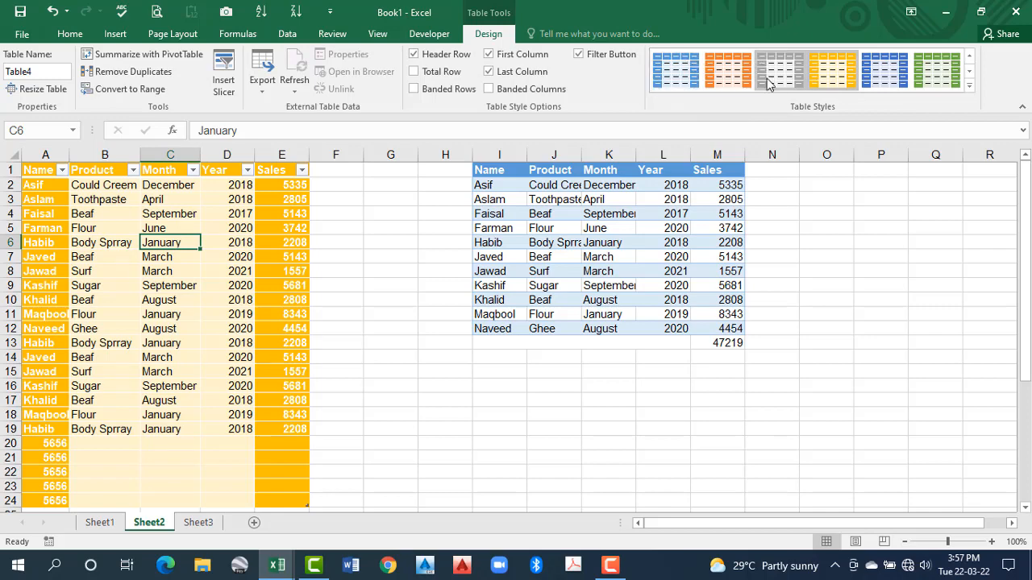
pyautogui.click(297, 263)
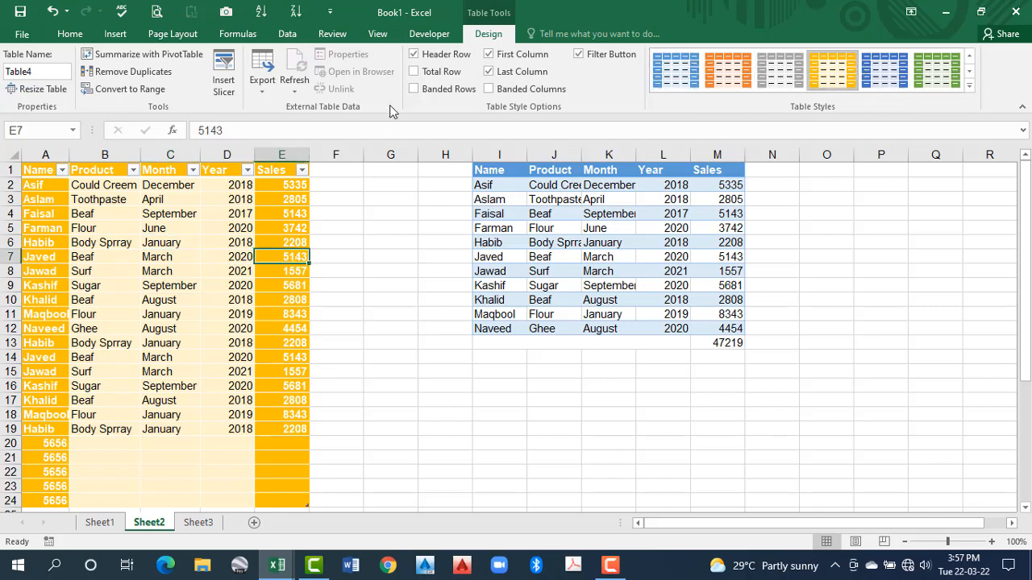
pyautogui.click(493, 72)
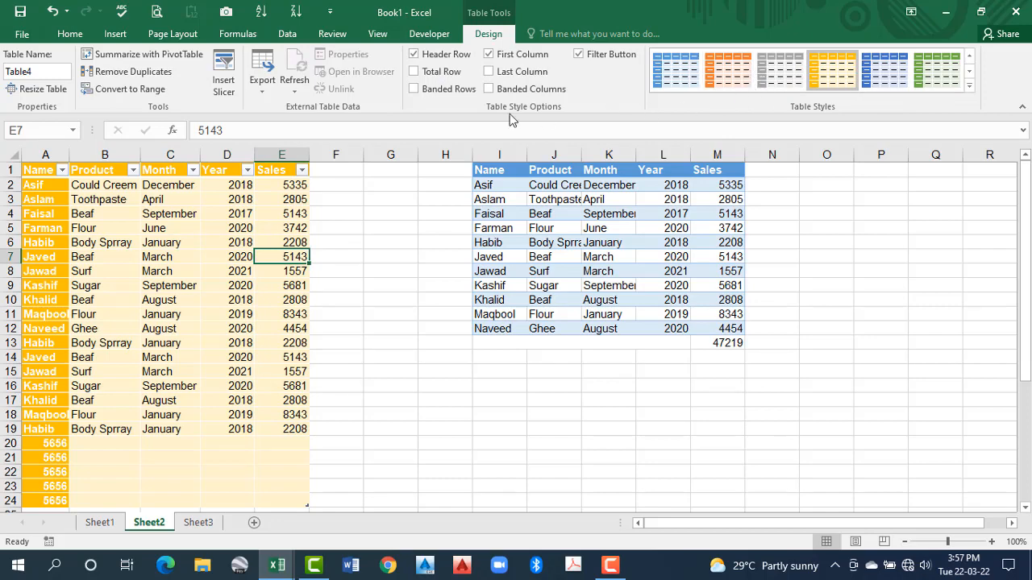
# Turn Banded Rows back on and apply the gold style with a black header from the Dark table styles
pyautogui.click(416, 91)
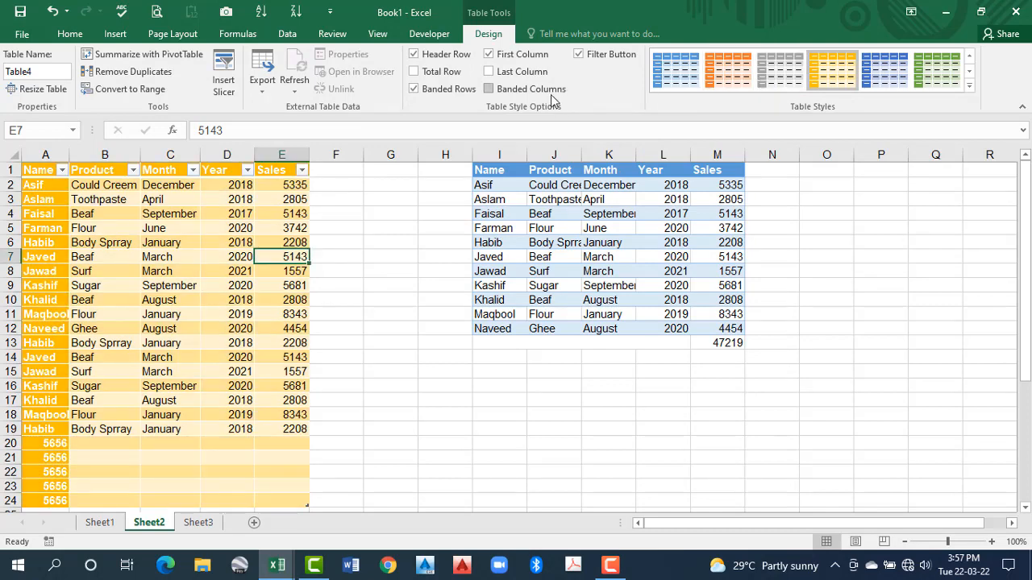
pyautogui.click(969, 85)
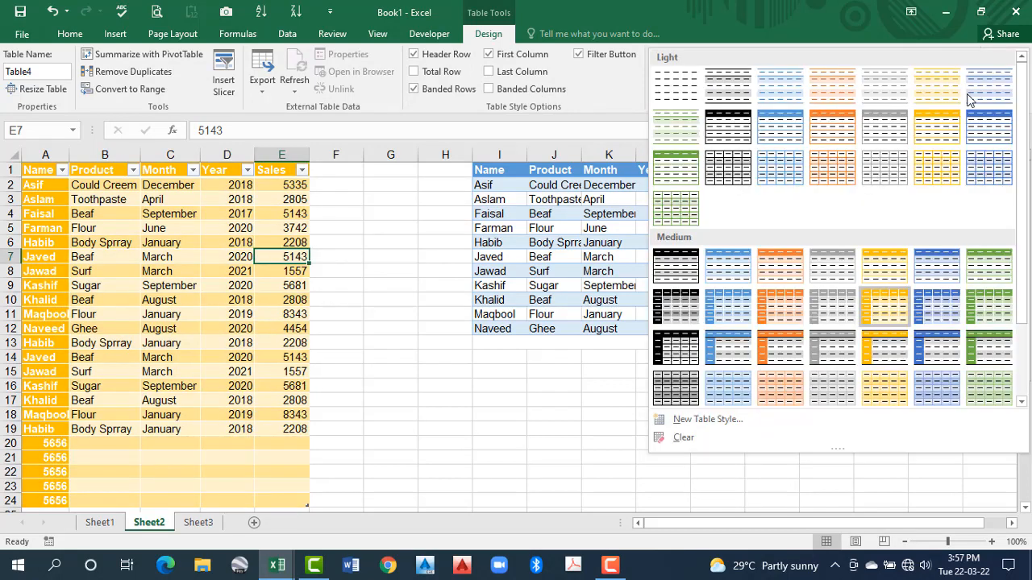
pyautogui.scroll(-2, 795, 358)
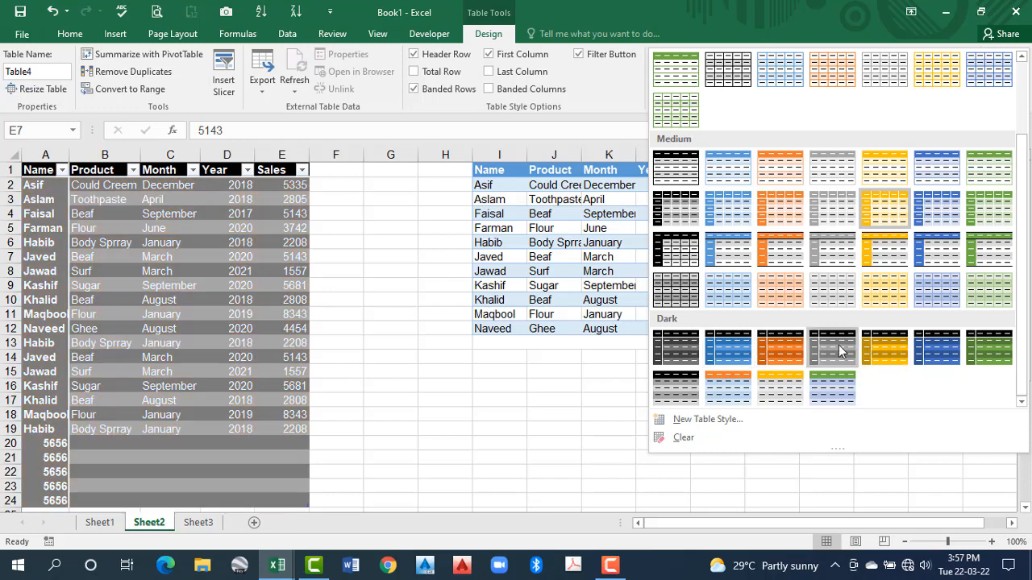
pyautogui.click(874, 353)
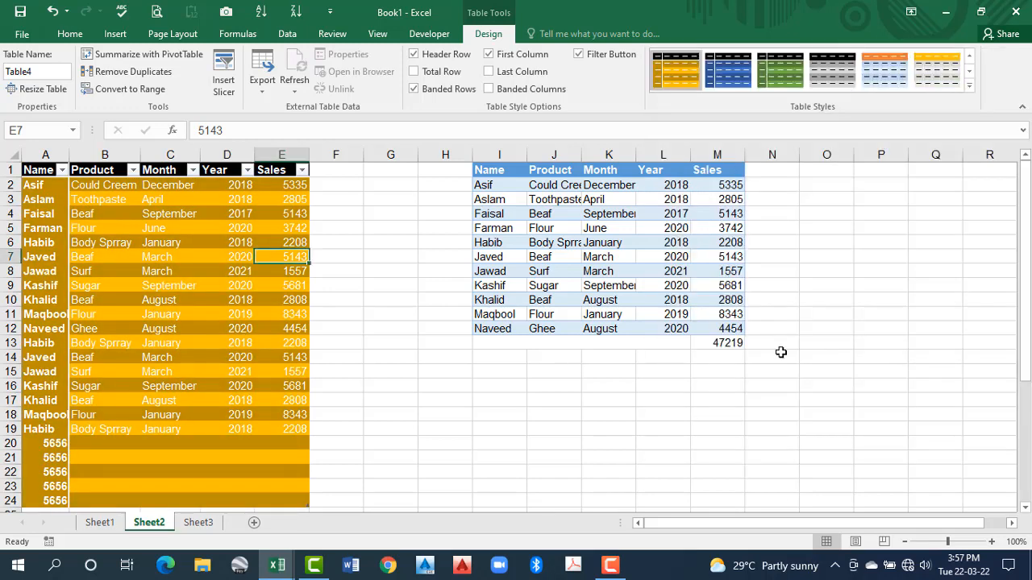
# Set the font color of the table's data cells A2:E24 to black
pyautogui.click(117, 236)
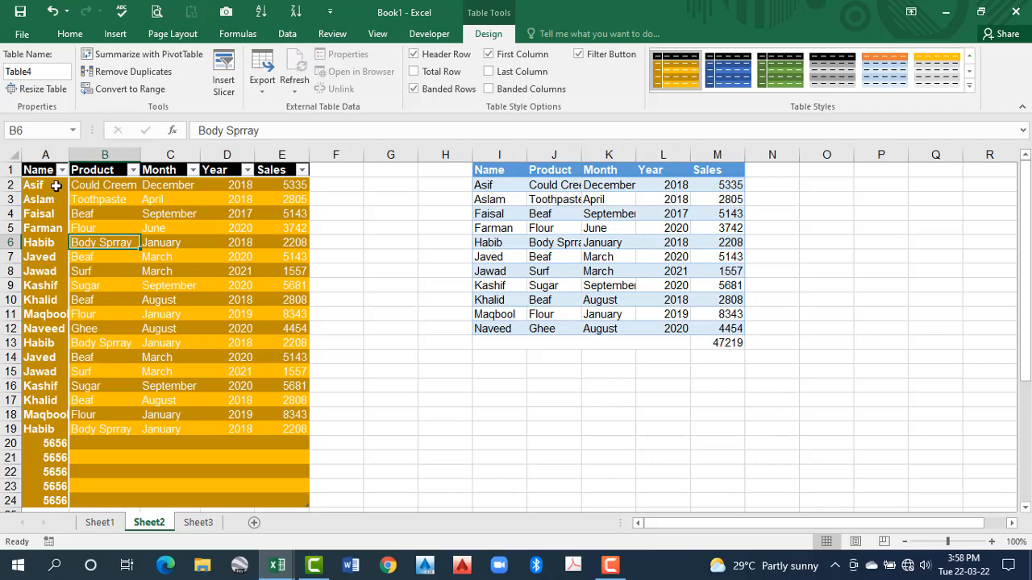
pyautogui.moveTo(57, 186); pyautogui.dragTo(288, 501)
pyautogui.click(162, 32)
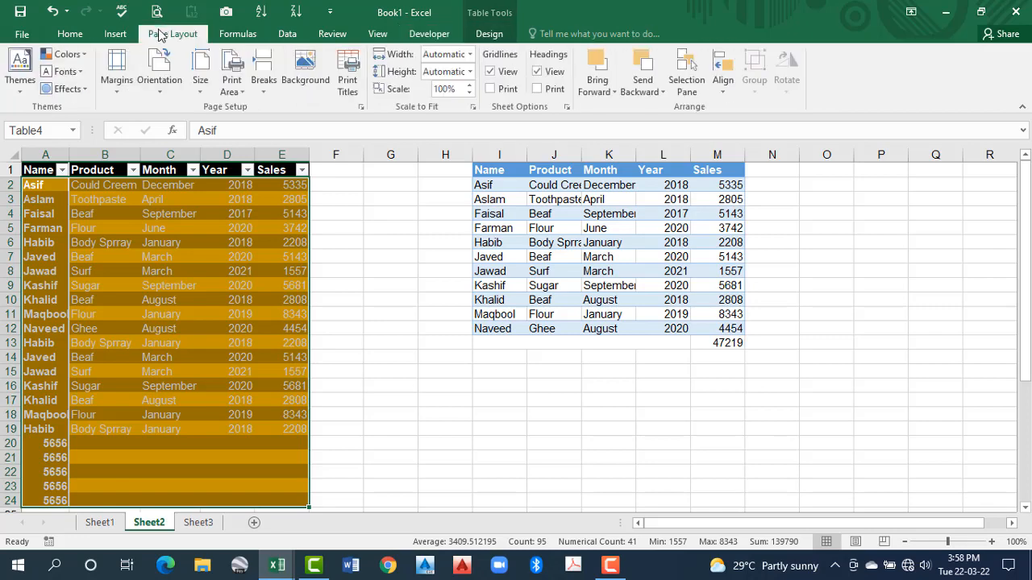
pyautogui.click(70, 33)
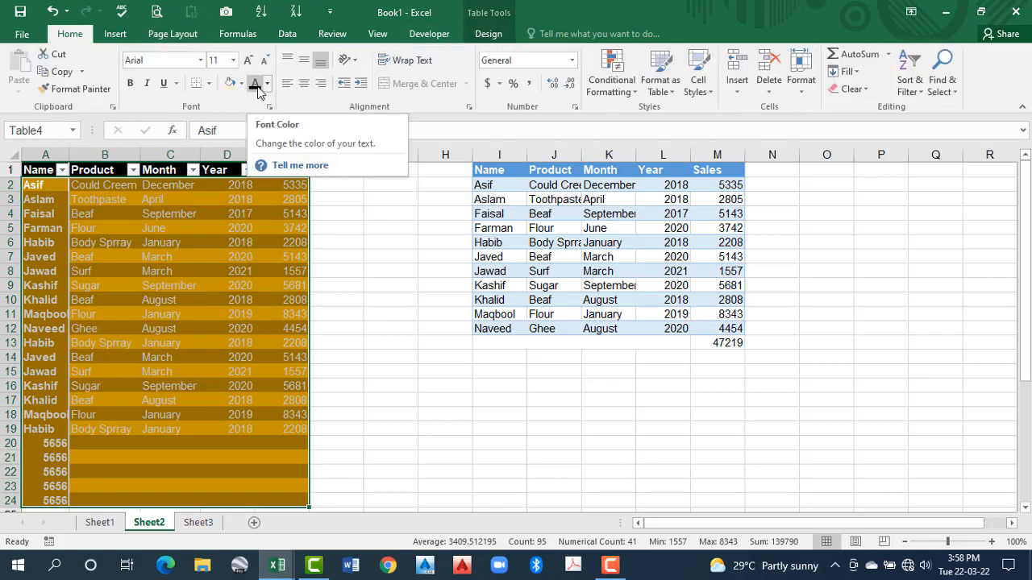
pyautogui.click(223, 258)
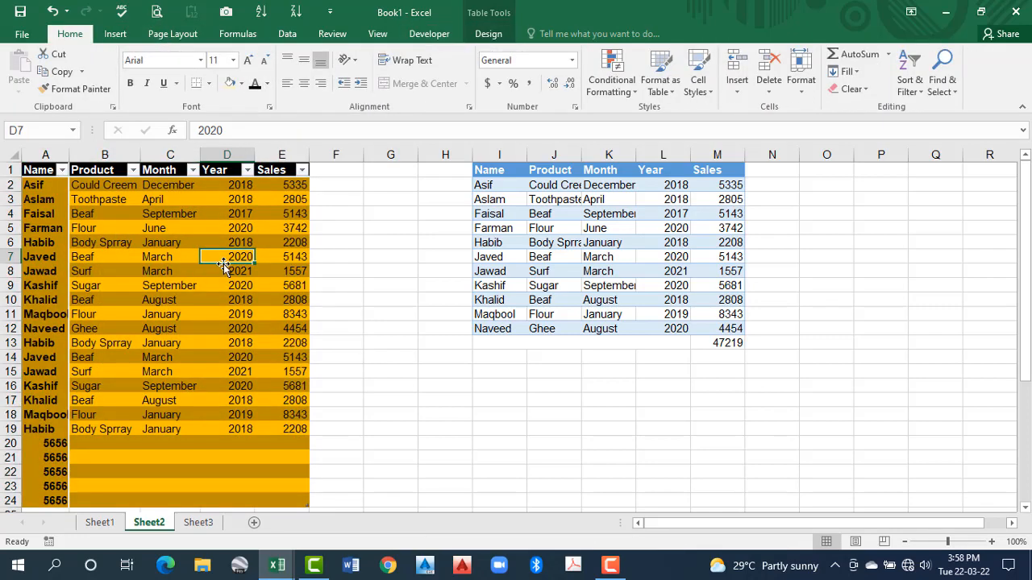
# Delete rows 20 to 24, which hold the 5656 entries, from the end of the table
pyautogui.click(40, 256)
pyautogui.click(226, 257)
pyautogui.scroll(-2, 246, 339)
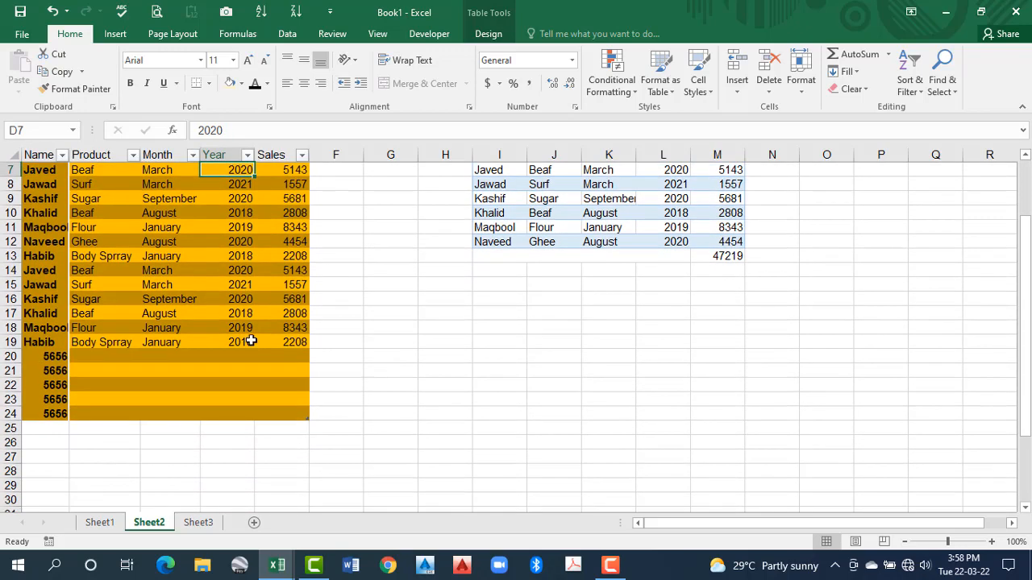
pyautogui.moveTo(13, 356); pyautogui.dragTo(22, 411)
pyautogui.hotkey('ctrl', '-')
pyautogui.click(144, 383)
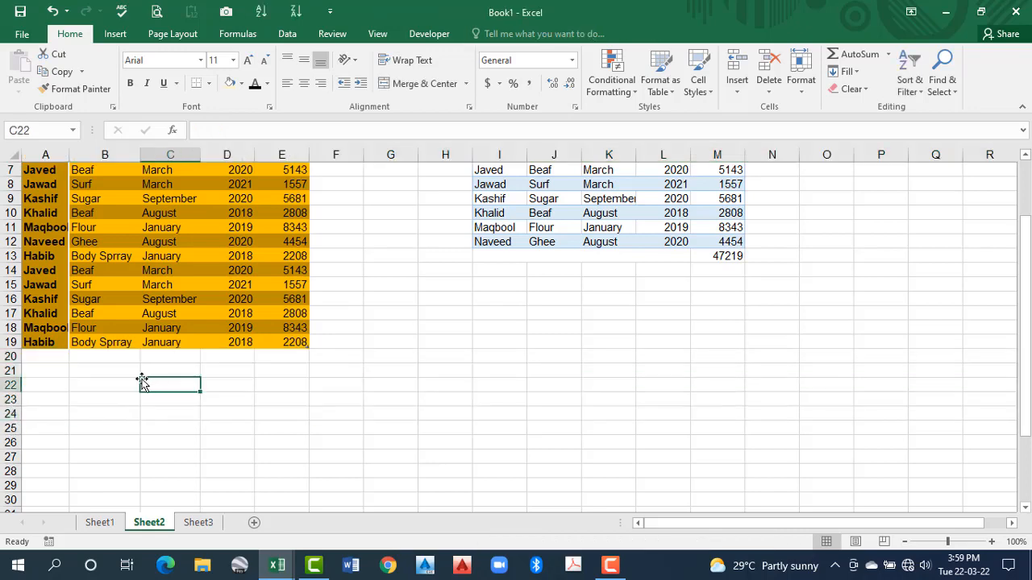
# Turn on the table's Total Row and compare its Sales formula with the plain range's formula in M13
pyautogui.scroll(2, 148, 387)
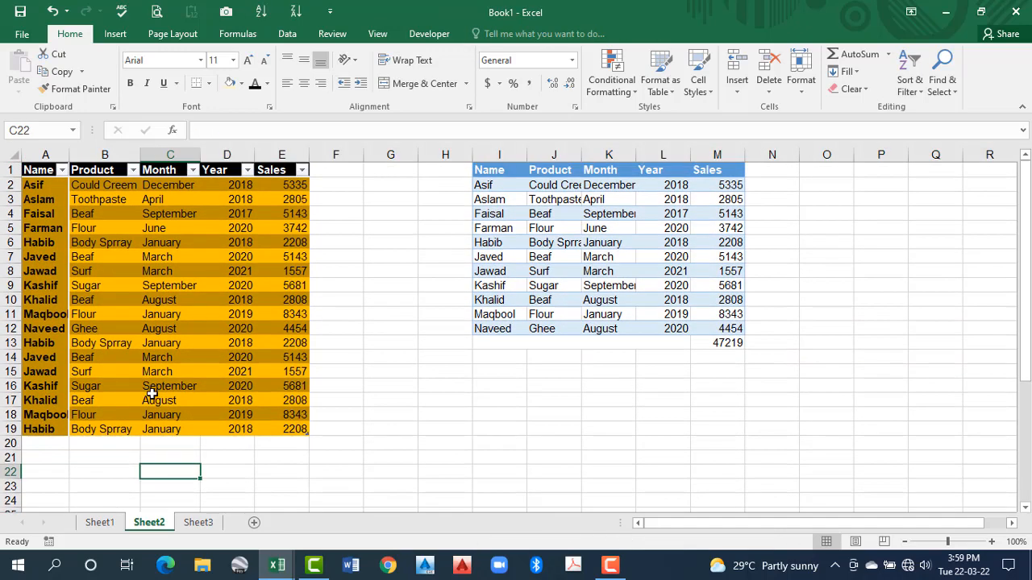
pyautogui.click(239, 241)
pyautogui.click(490, 34)
pyautogui.click(413, 71)
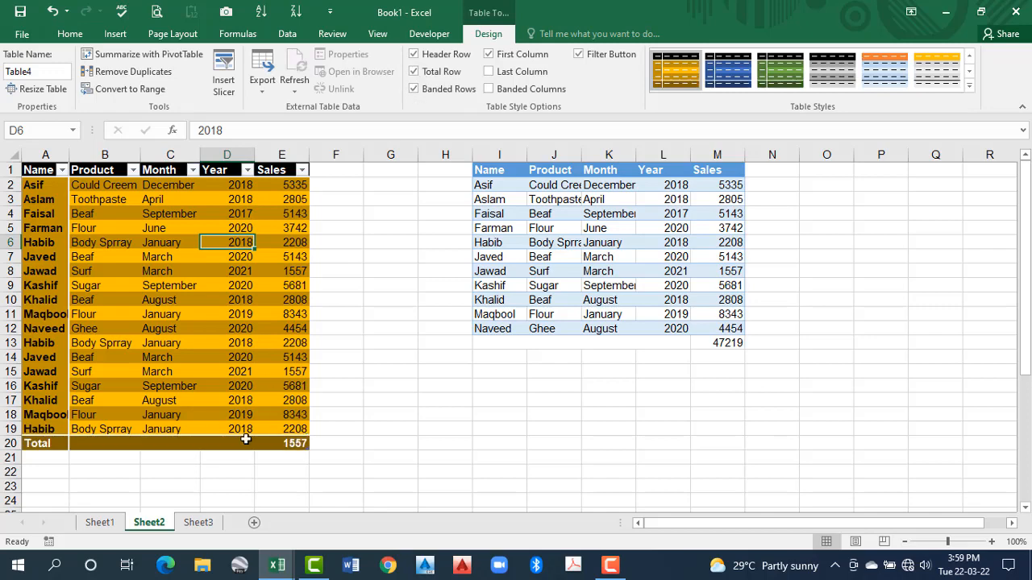
pyautogui.click(287, 445)
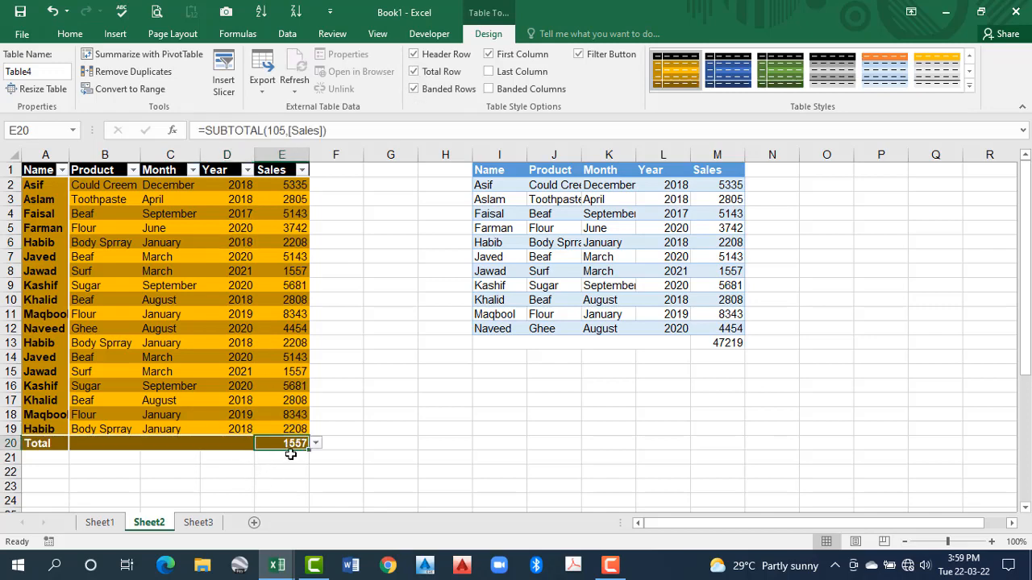
pyautogui.click(725, 343)
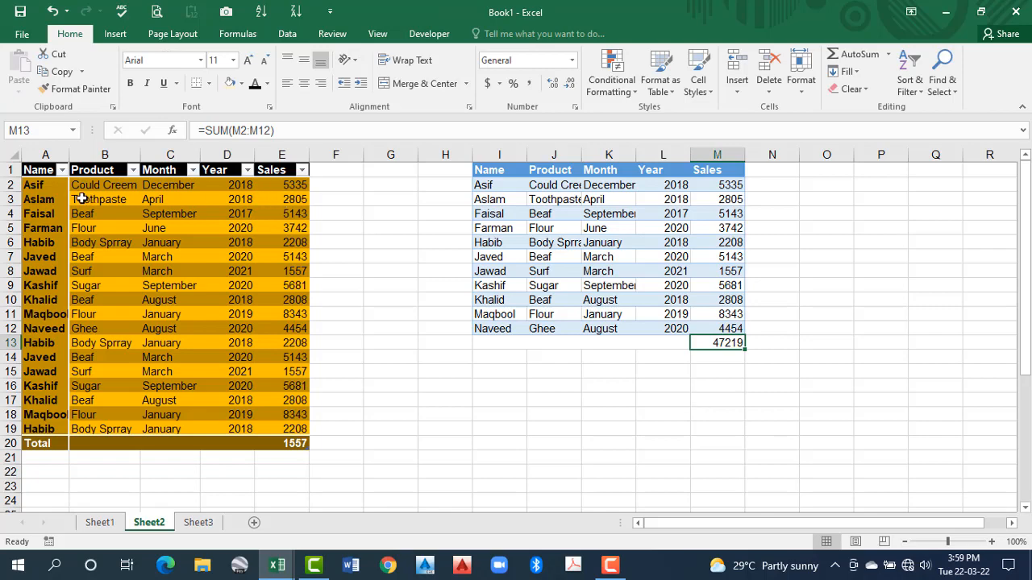
# Copy the table's data A2:E19 and paste it over the plain range starting at I2
pyautogui.moveTo(50, 189); pyautogui.dragTo(292, 429)
pyautogui.hotkey('ctrl', 'c')
pyautogui.click(499, 185)
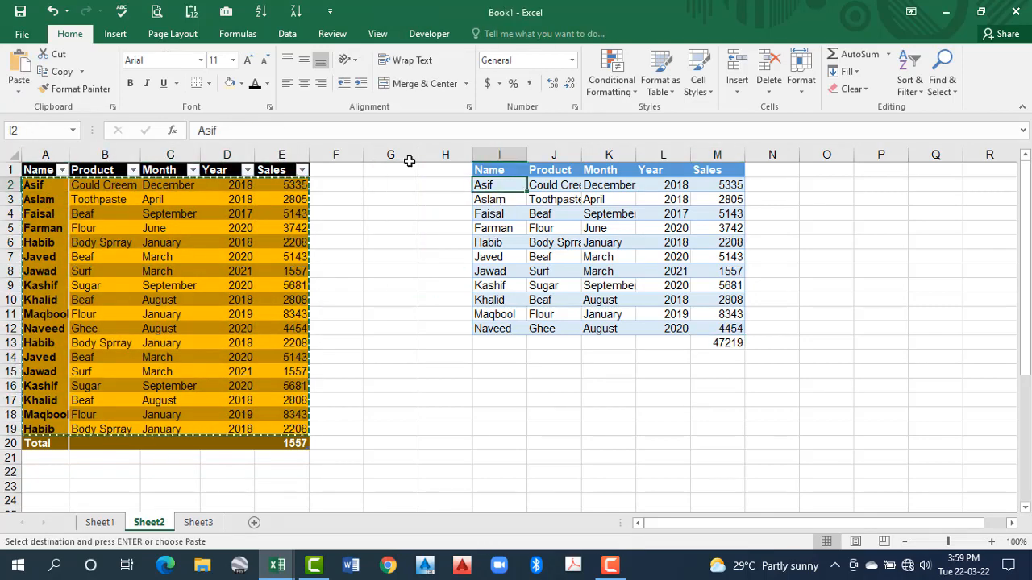
pyautogui.hotkey('ctrl', 'v')
pyautogui.click(657, 345)
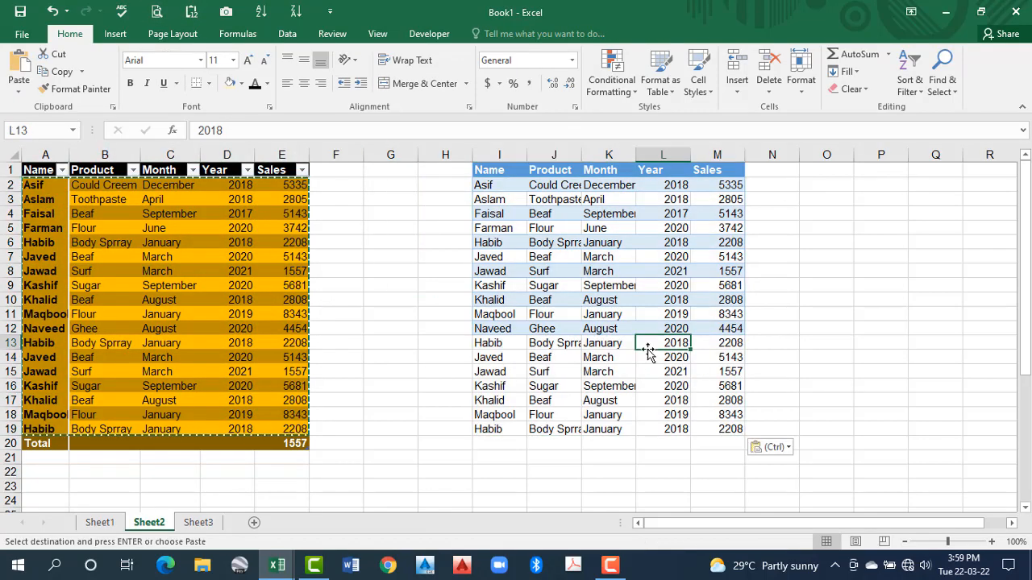
# Total the plain range's Sales values M2:M19 in cell M20 with AutoSum
pyautogui.click(718, 444)
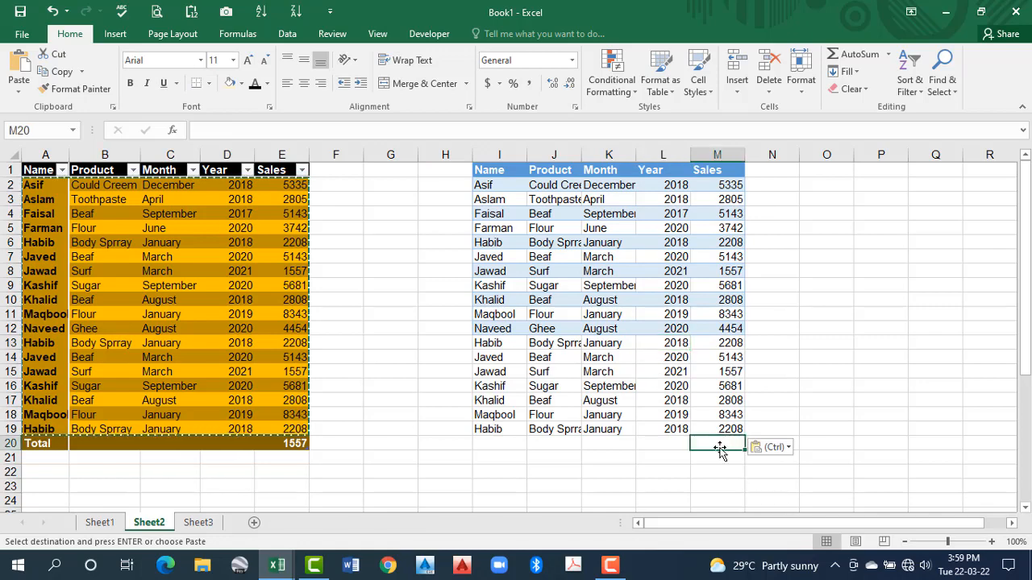
pyautogui.click(852, 55)
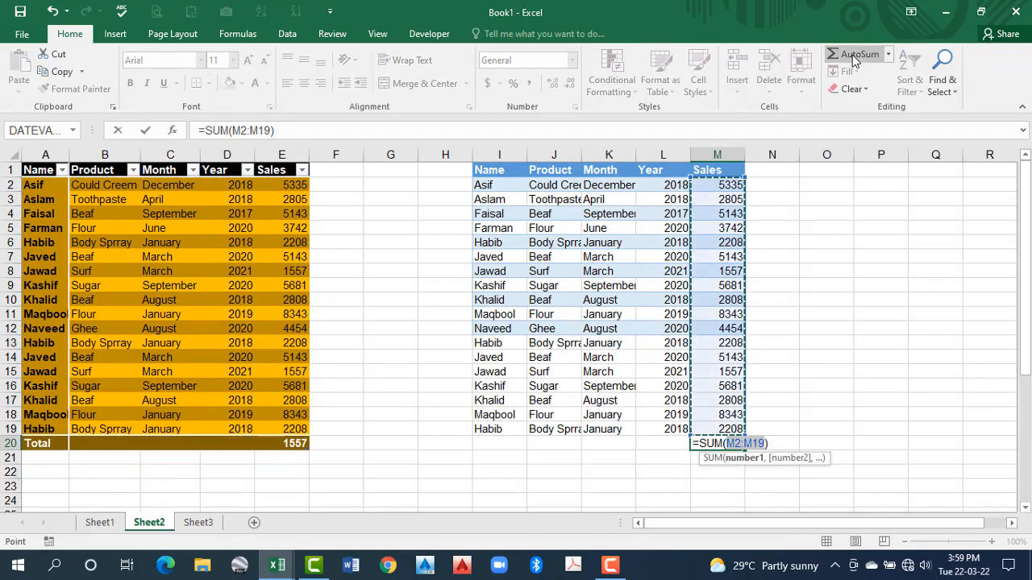
pyautogui.click(855, 60)
# Switch the table's Sales total in E20 to Sum and make the plain range's total in M20 bold
pyautogui.click(285, 442)
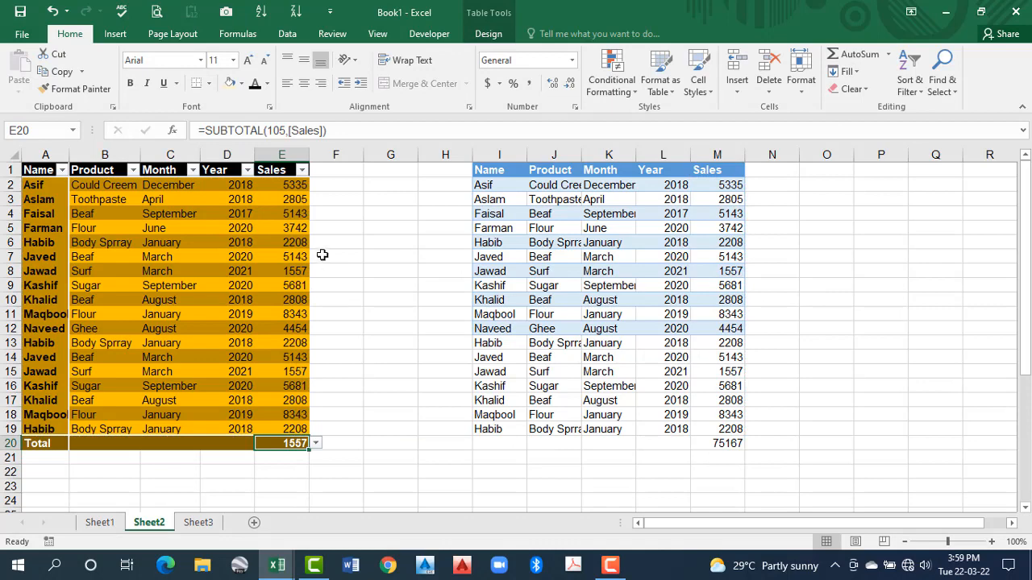
pyautogui.click(316, 444)
pyautogui.click(275, 520)
pyautogui.click(730, 445)
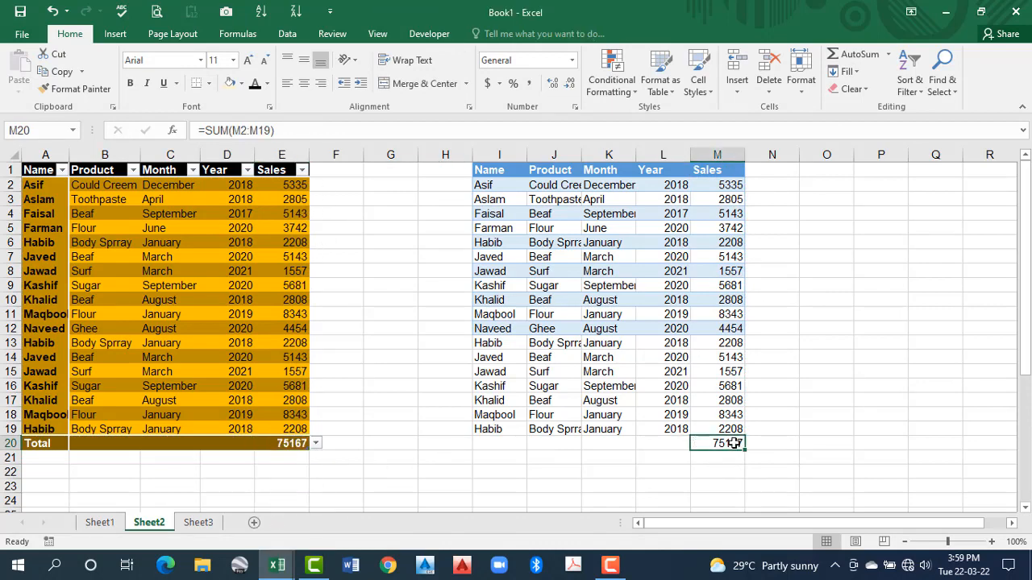
pyautogui.click(131, 84)
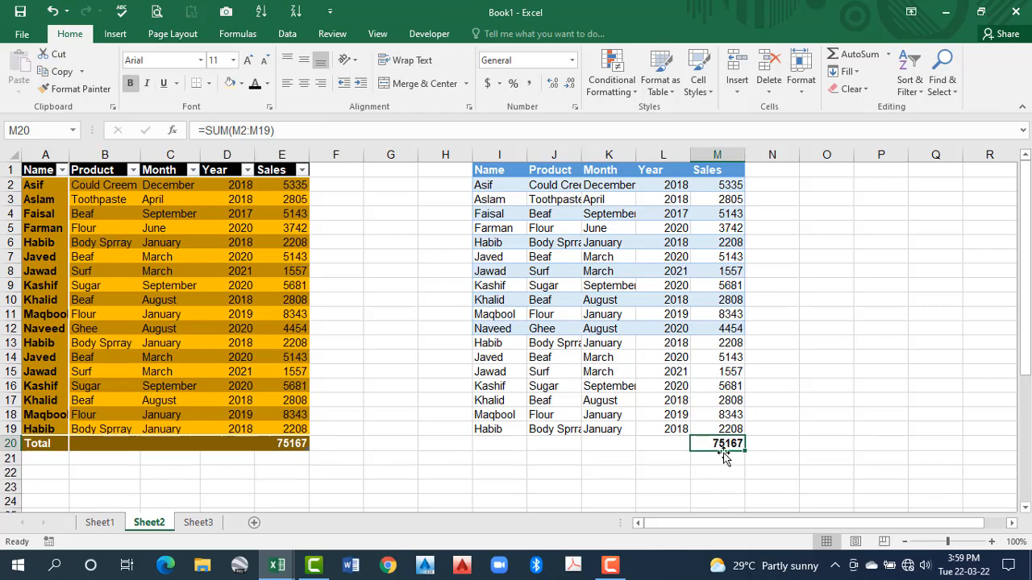
# Hide rows 6 to 10 across both the table and the plain range
pyautogui.scroll(-1, 695, 431)
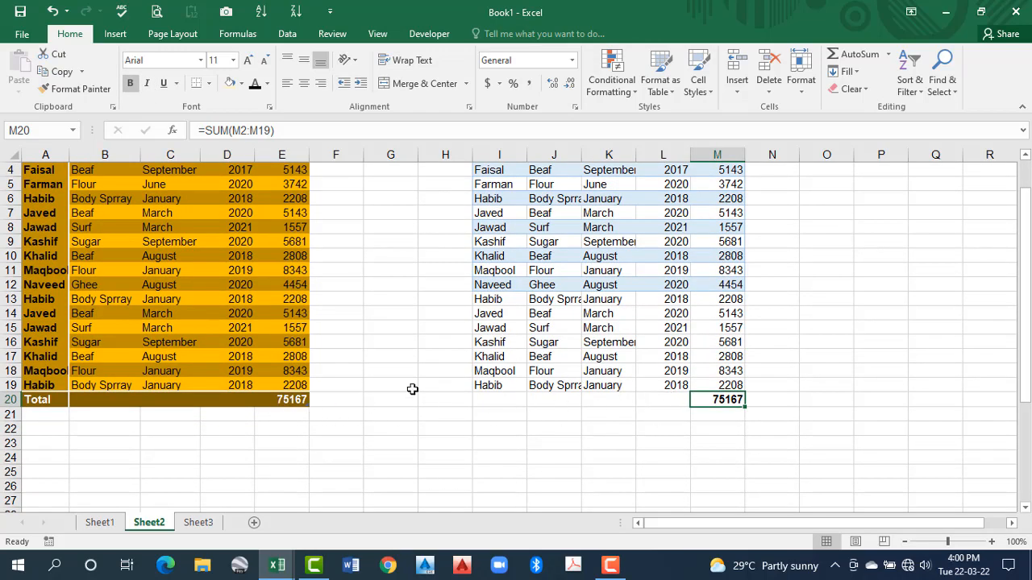
pyautogui.scroll(1, 4, 245)
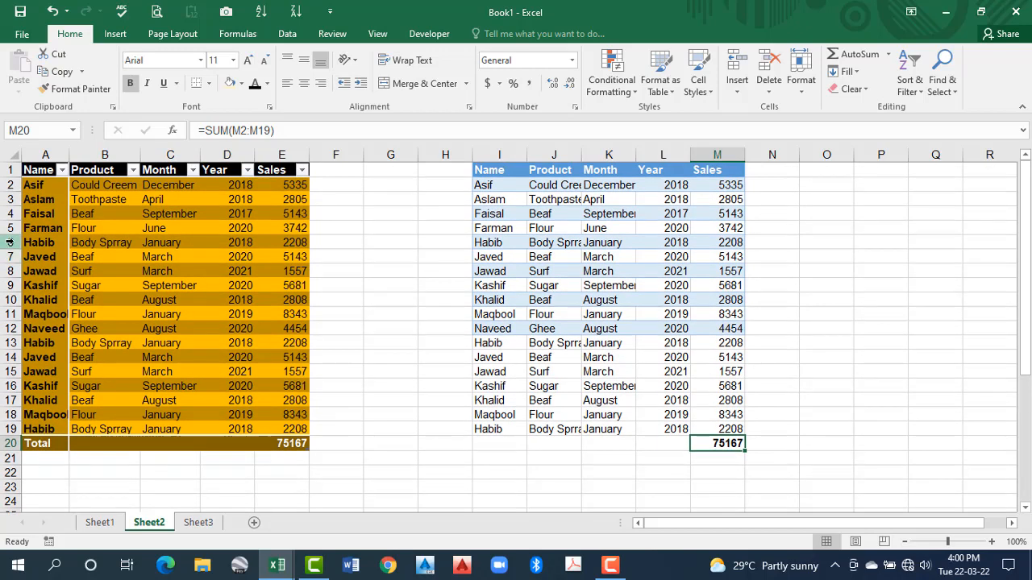
pyautogui.moveTo(10, 241); pyautogui.dragTo(16, 302)
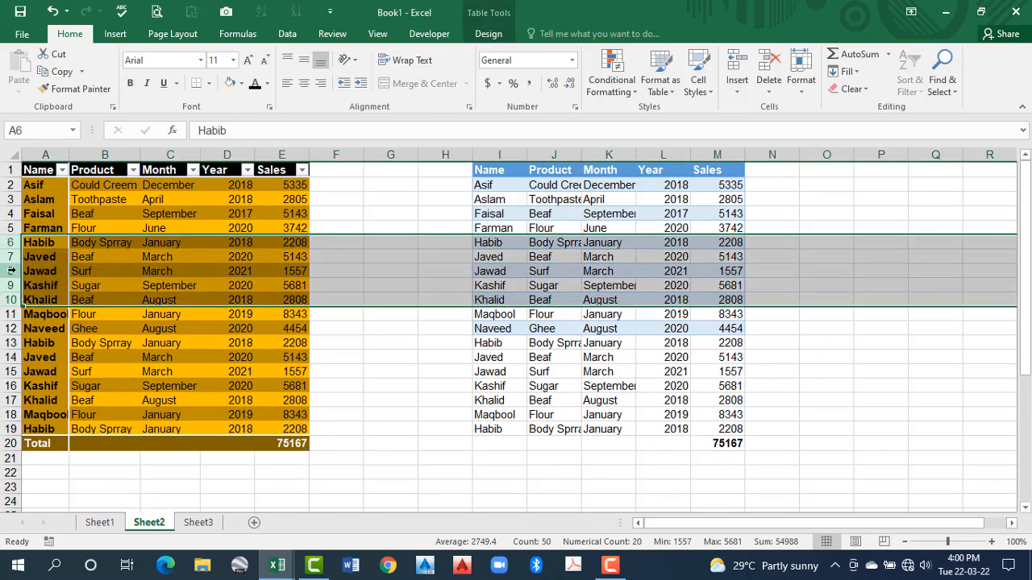
pyautogui.rightClick(19, 270)
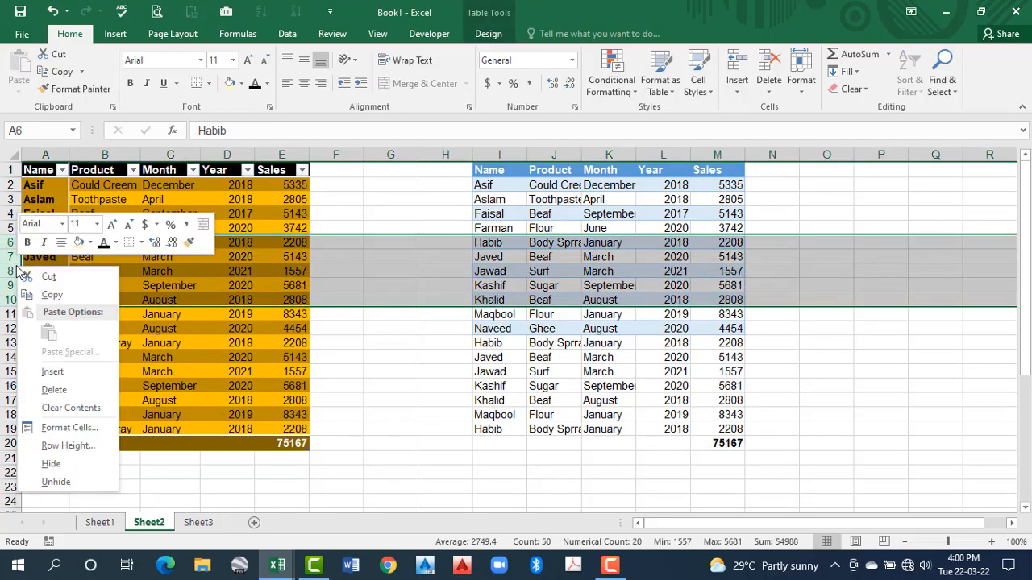
pyautogui.click(51, 467)
# Compare the Sales totals in E20 and M20 and their formulas with the sums of the visible Sales cells
pyautogui.click(663, 415)
pyautogui.click(725, 372)
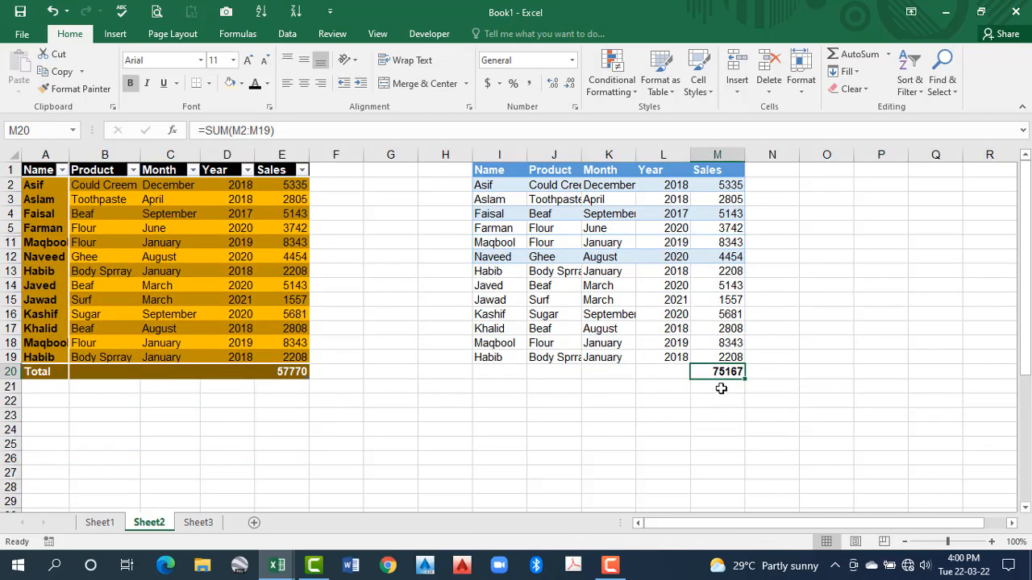
pyautogui.click(286, 372)
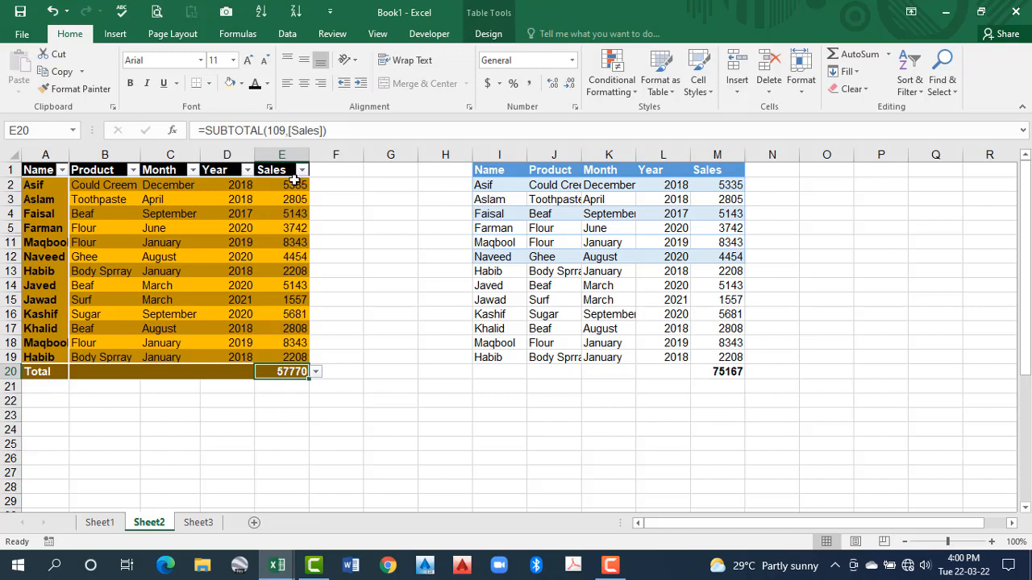
pyautogui.moveTo(295, 180); pyautogui.dragTo(295, 362)
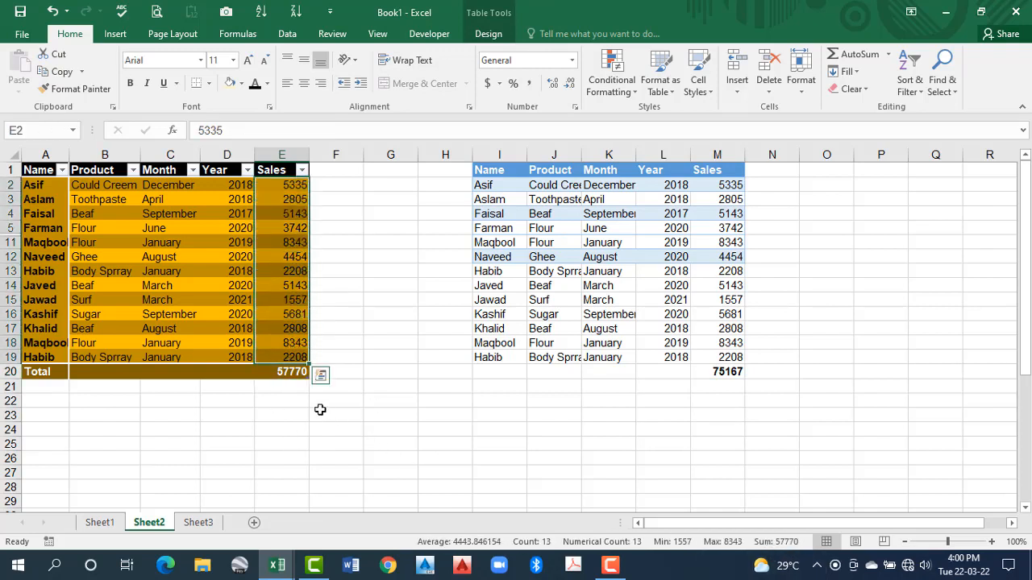
pyautogui.click(280, 374)
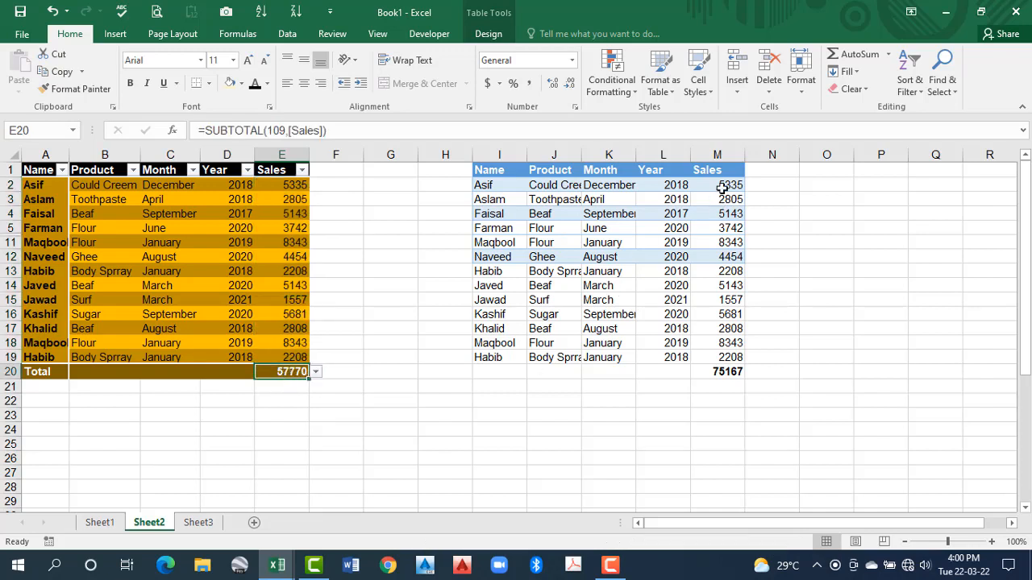
pyautogui.click(728, 187)
pyautogui.moveTo(728, 227); pyautogui.dragTo(725, 359)
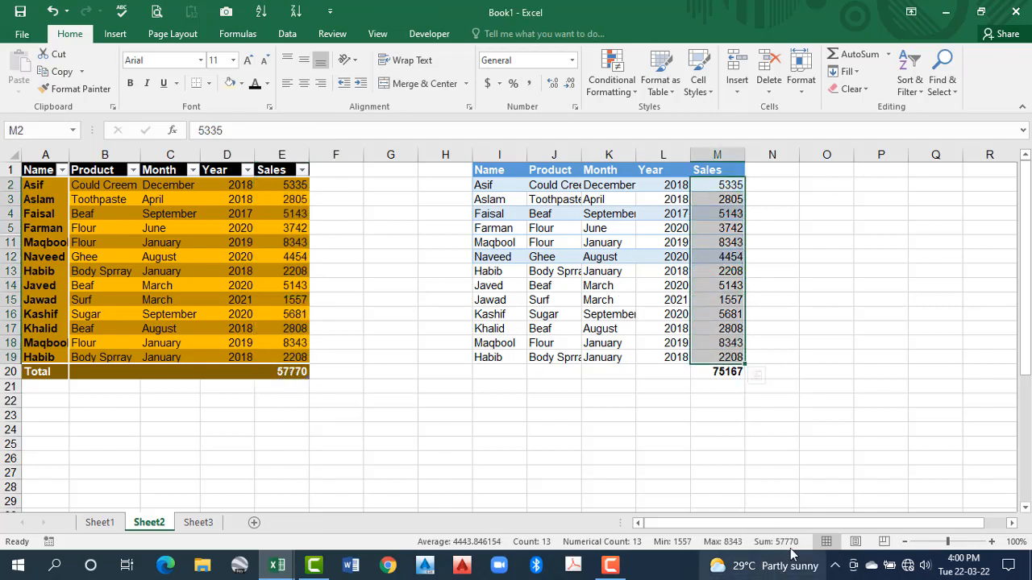
pyautogui.click(712, 373)
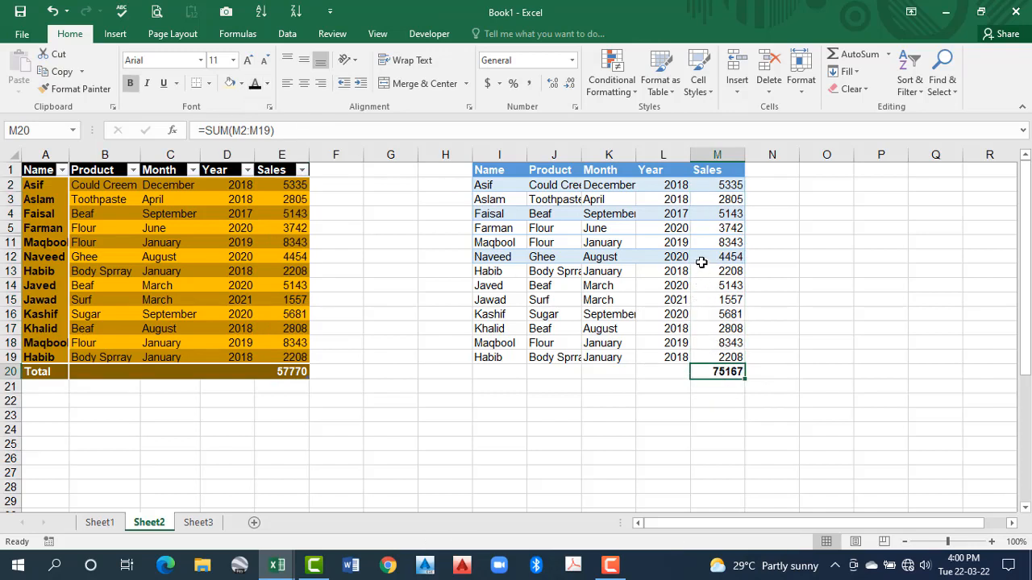
# Unhide rows 6 to 10 between rows 5 and 11
pyautogui.moveTo(12, 228); pyautogui.dragTo(12, 242)
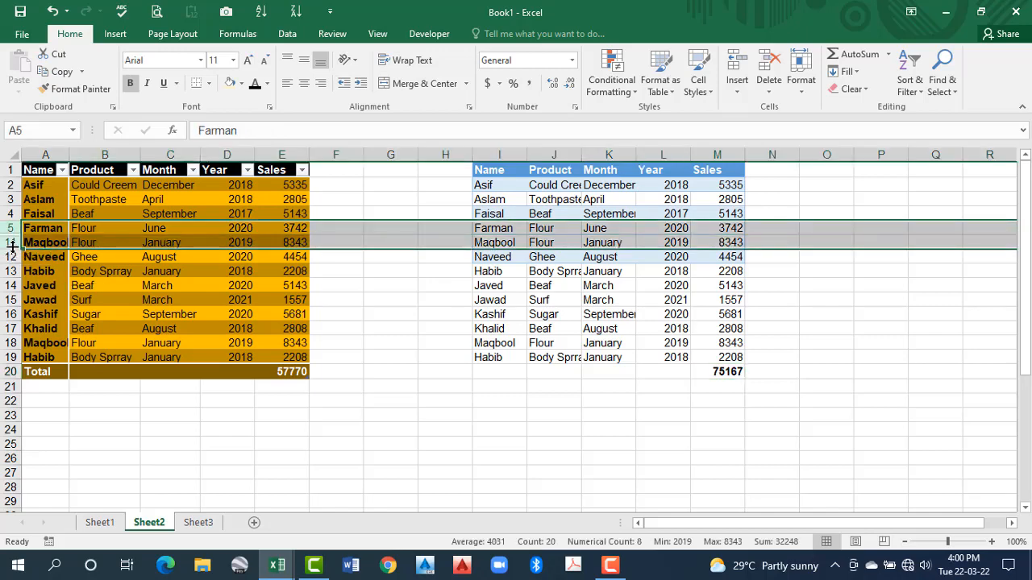
pyautogui.rightClick(13, 246)
pyautogui.click(51, 463)
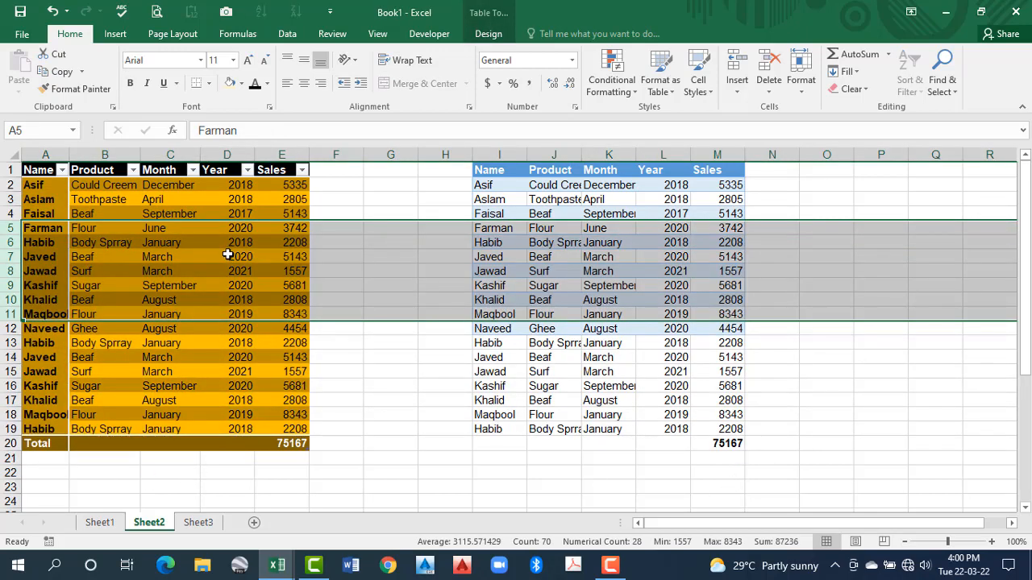
pyautogui.click(228, 255)
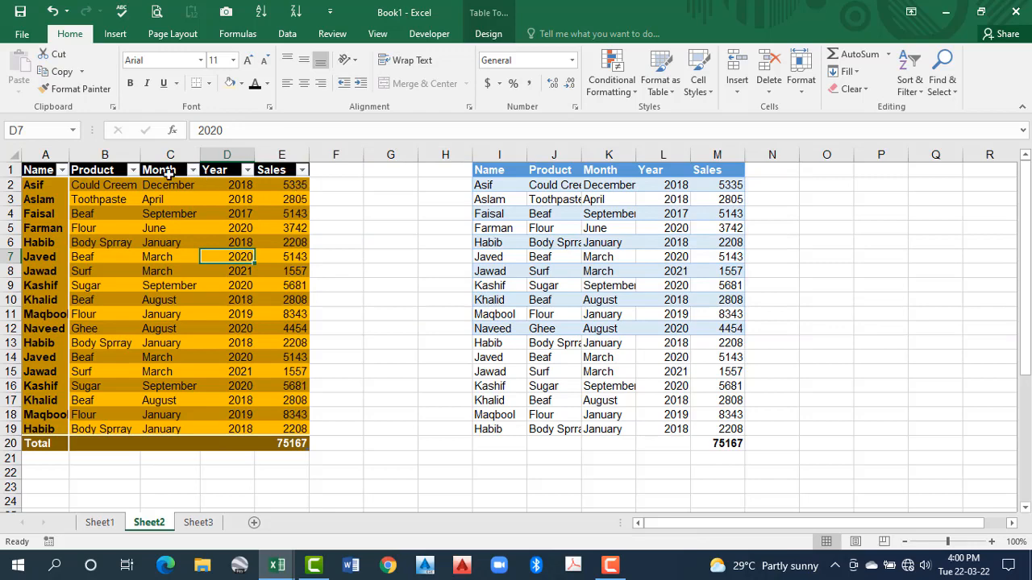
# Filter the table's Sales column to exclude the values 1557, 2208, 2805, 2808 and 5143
pyautogui.click(301, 170)
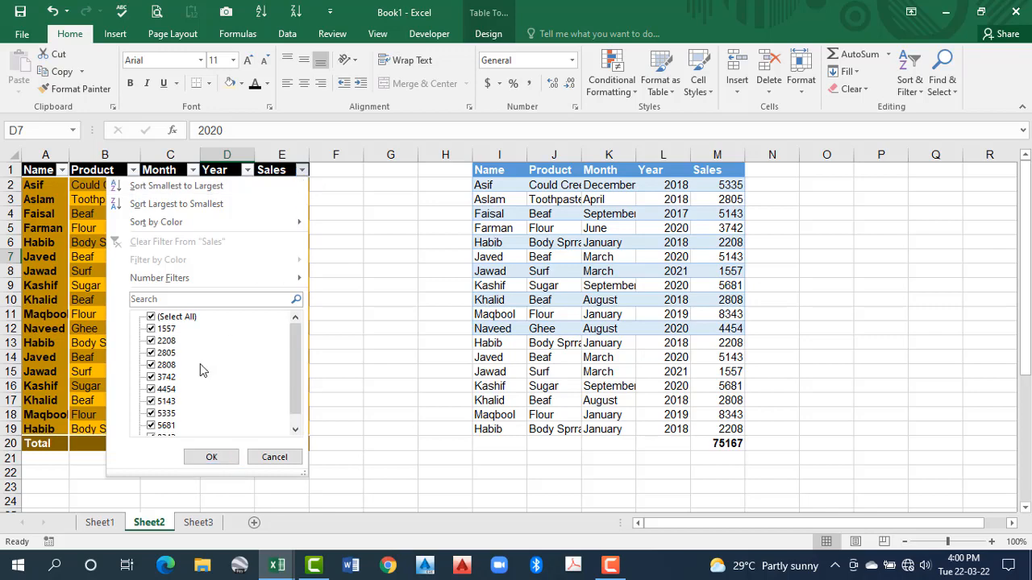
pyautogui.click(152, 329)
pyautogui.click(152, 341)
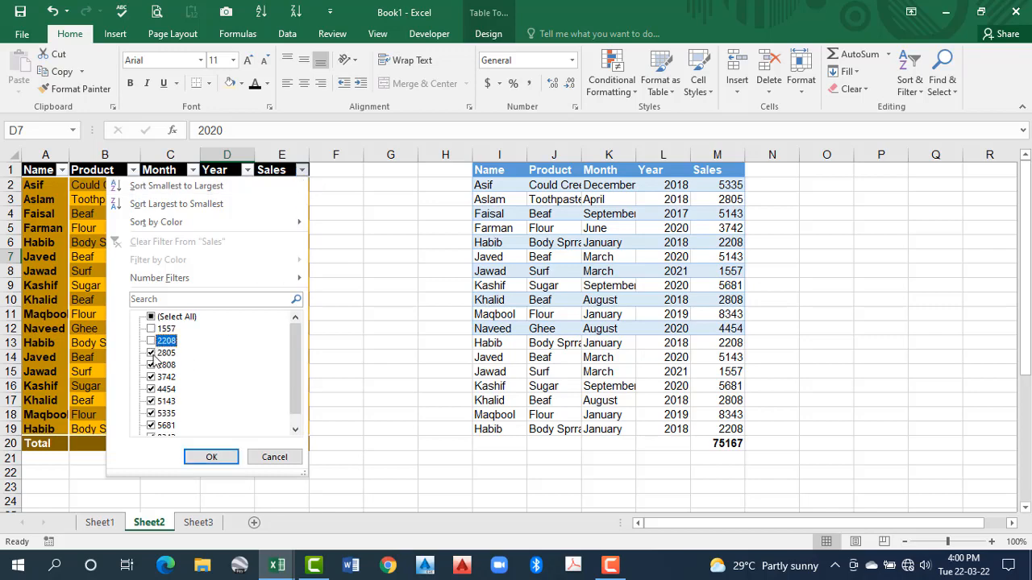
pyautogui.click(152, 353)
pyautogui.click(151, 365)
pyautogui.click(151, 402)
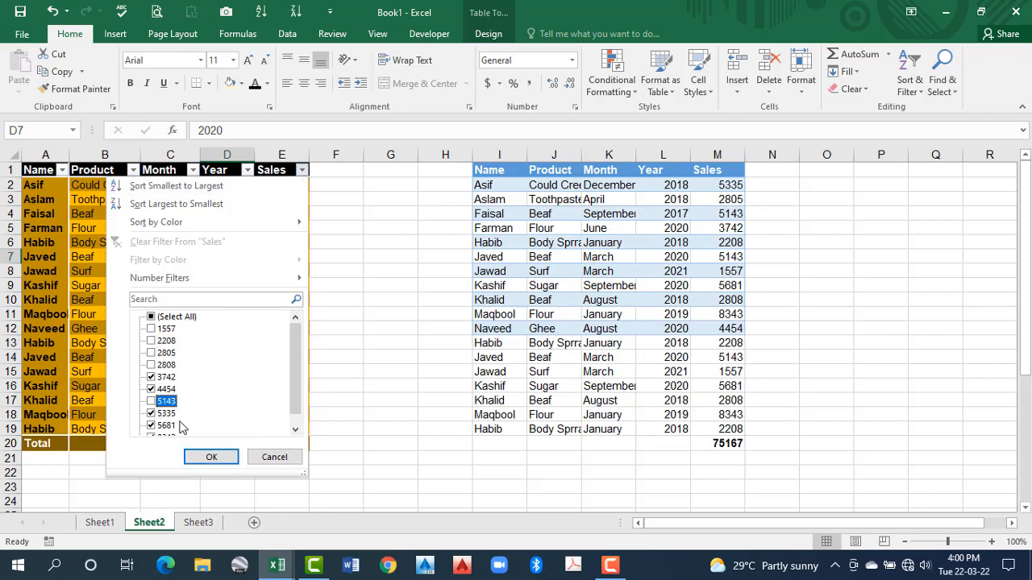
pyautogui.click(211, 457)
pyautogui.click(312, 367)
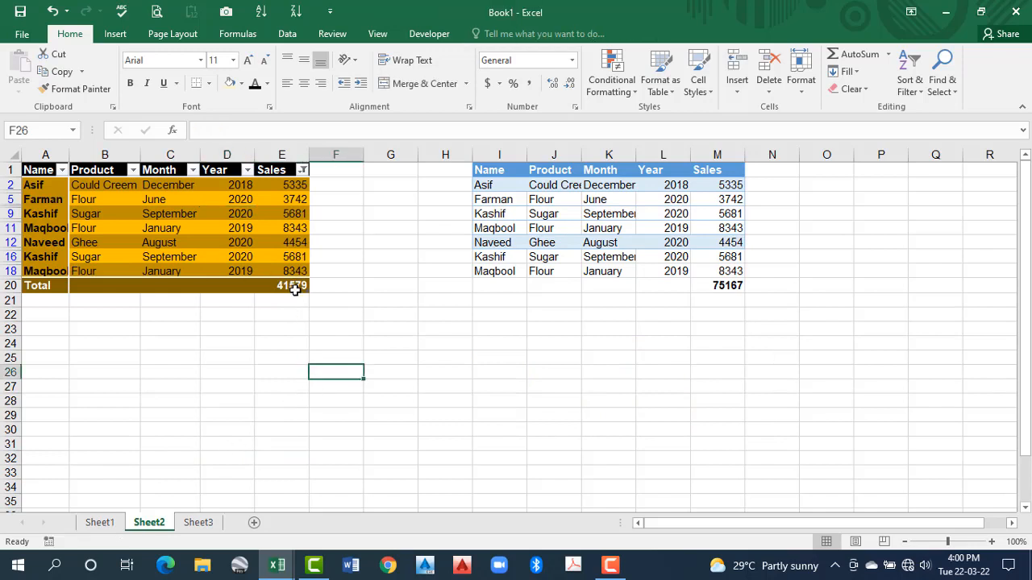
# Check the sum of the filtered Sales cells in columns E and M against the totals in row 20
pyautogui.click(730, 285)
pyautogui.moveTo(301, 187); pyautogui.dragTo(295, 272)
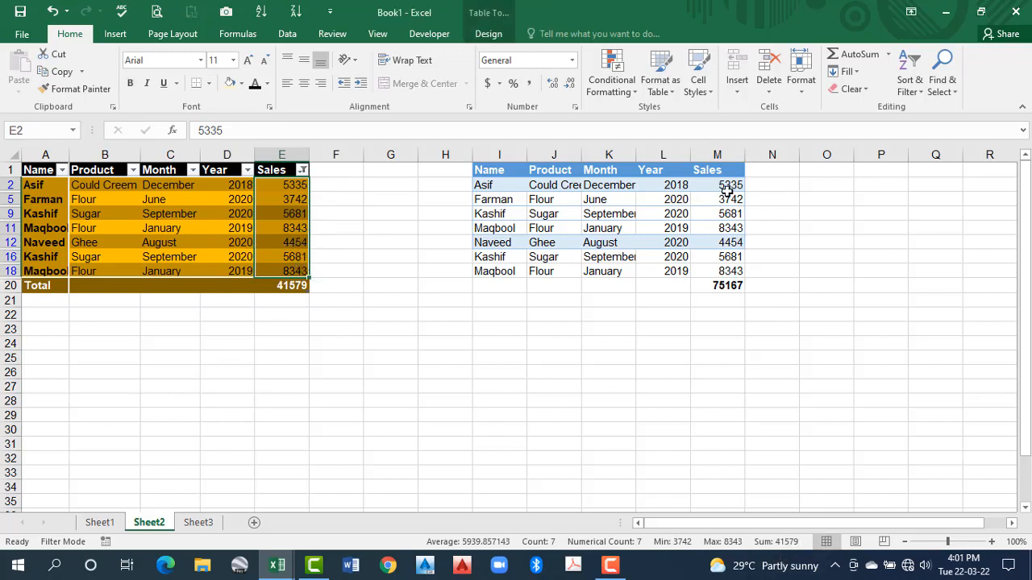
pyautogui.moveTo(725, 185); pyautogui.dragTo(726, 270)
pyautogui.hotkey('ctrl', 'v')
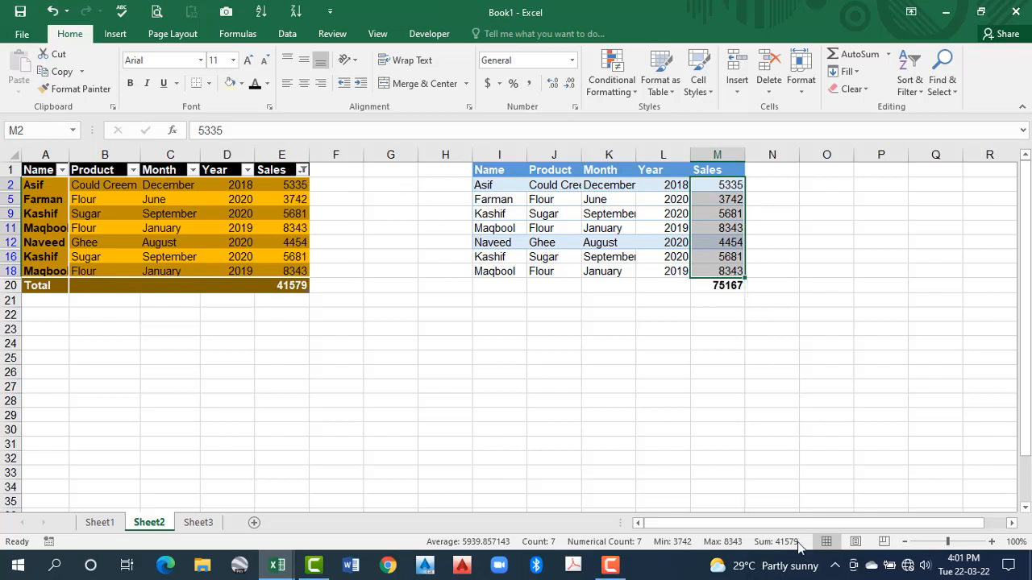
# Switch the table's Sales total in E20 through Max, Min and Average, ending with Count
pyautogui.click(299, 285)
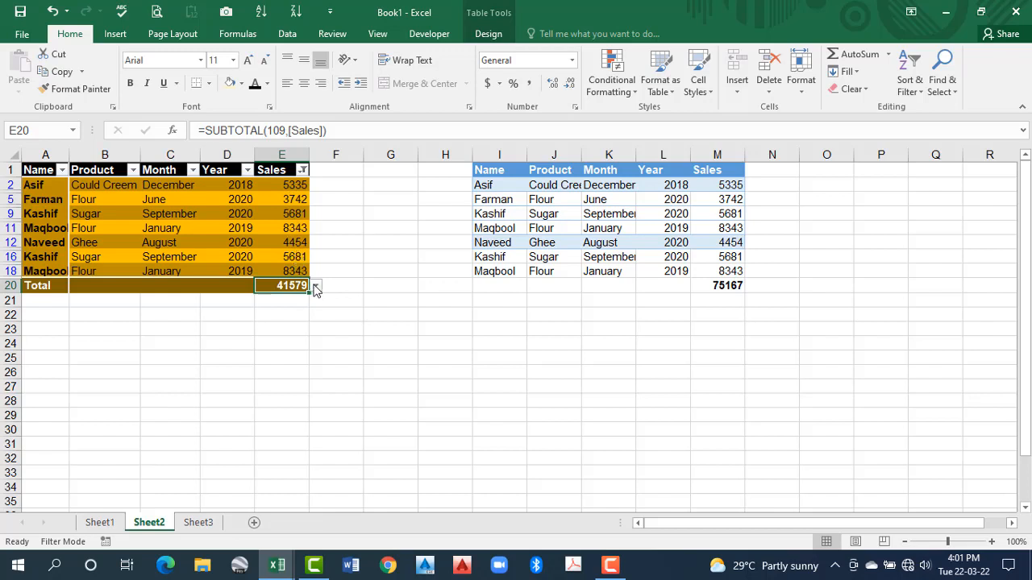
pyautogui.click(315, 285)
pyautogui.click(277, 339)
pyautogui.click(315, 285)
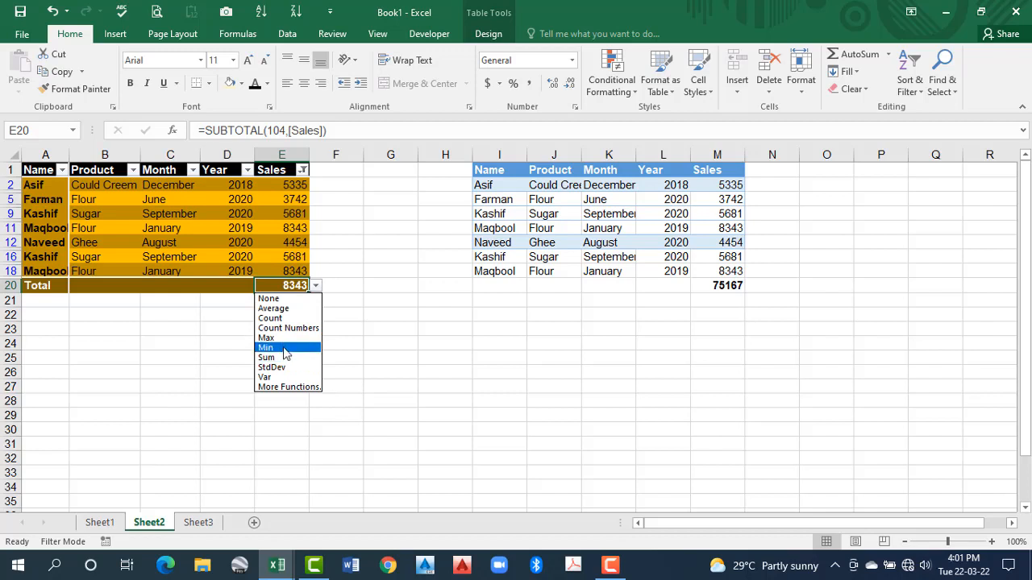
pyautogui.click(282, 347)
pyautogui.click(316, 287)
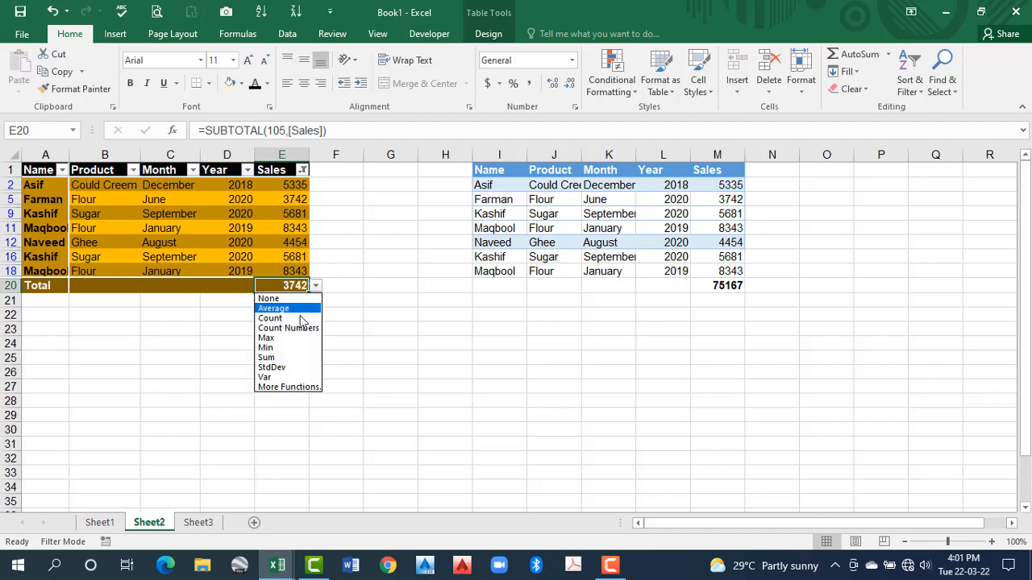
pyautogui.click(295, 310)
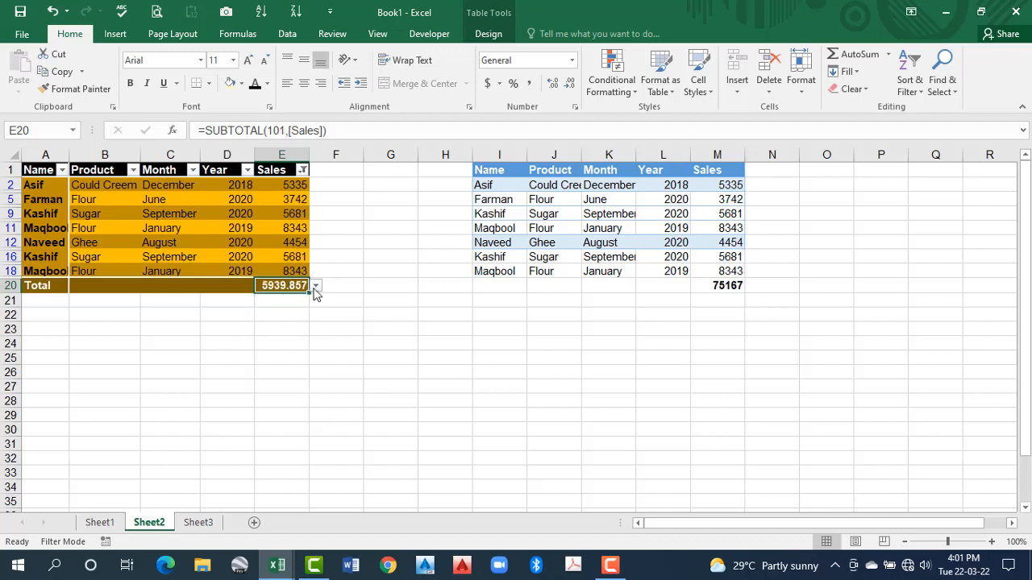
pyautogui.click(316, 286)
pyautogui.click(274, 319)
# Remove the filter from the table's Sales column by selecting all values again
pyautogui.click(301, 170)
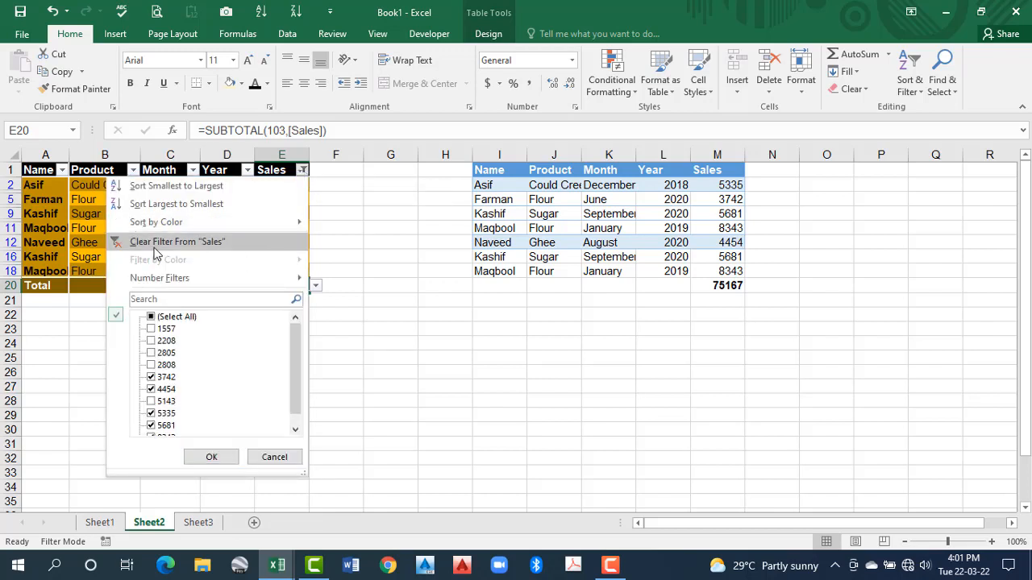
pyautogui.click(82, 251)
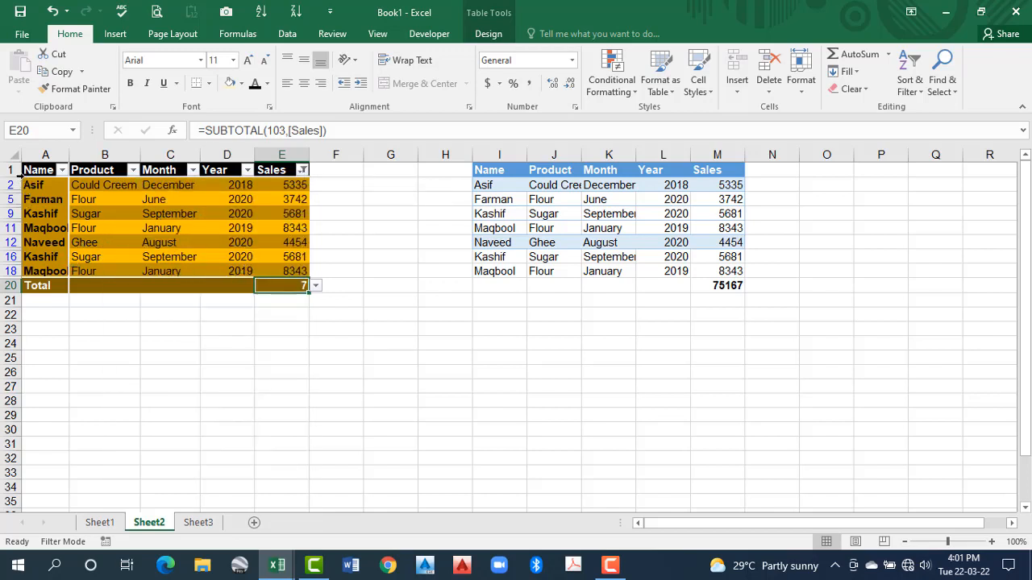
pyautogui.click(304, 171)
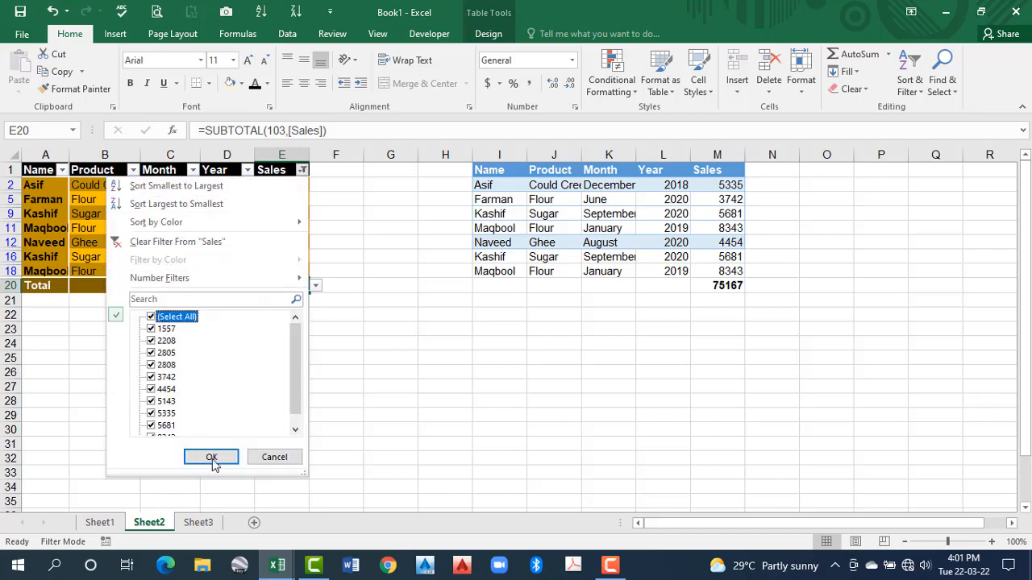
pyautogui.click(211, 457)
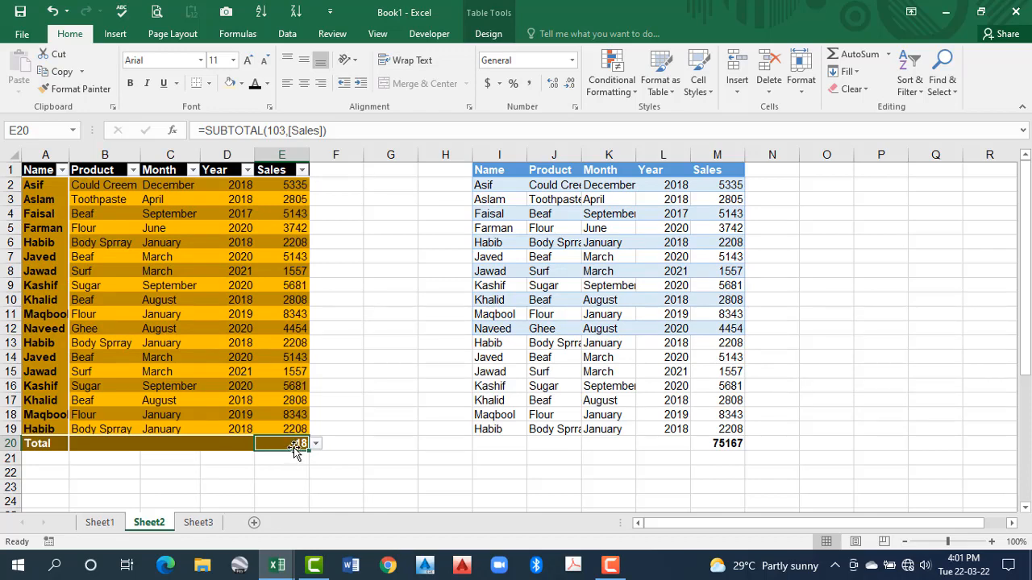
pyautogui.click(385, 328)
# Enter the formula =SUM(Table4[Sales]) in cell E21, below the table's total row
pyautogui.click(374, 453)
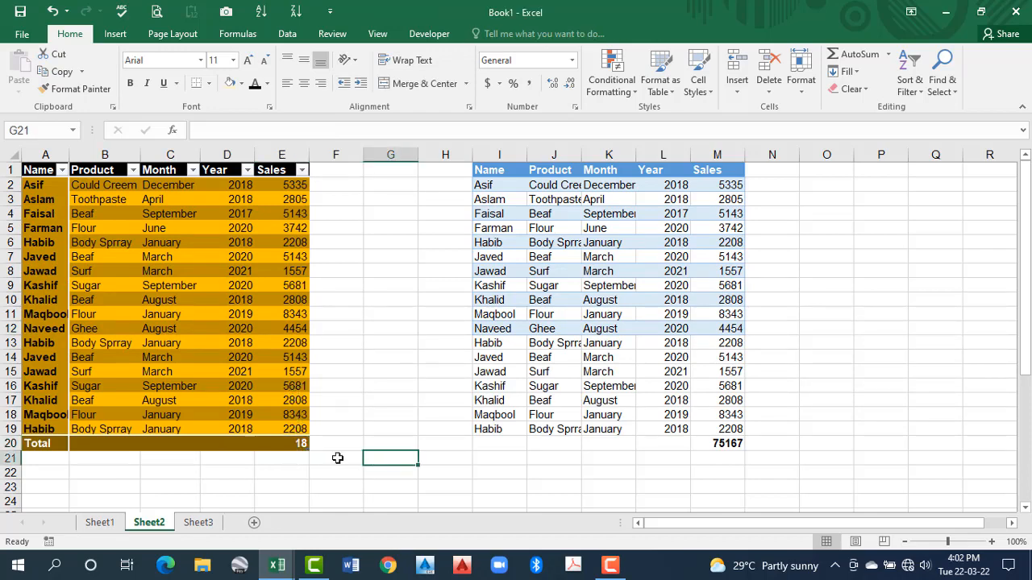
pyautogui.click(287, 459)
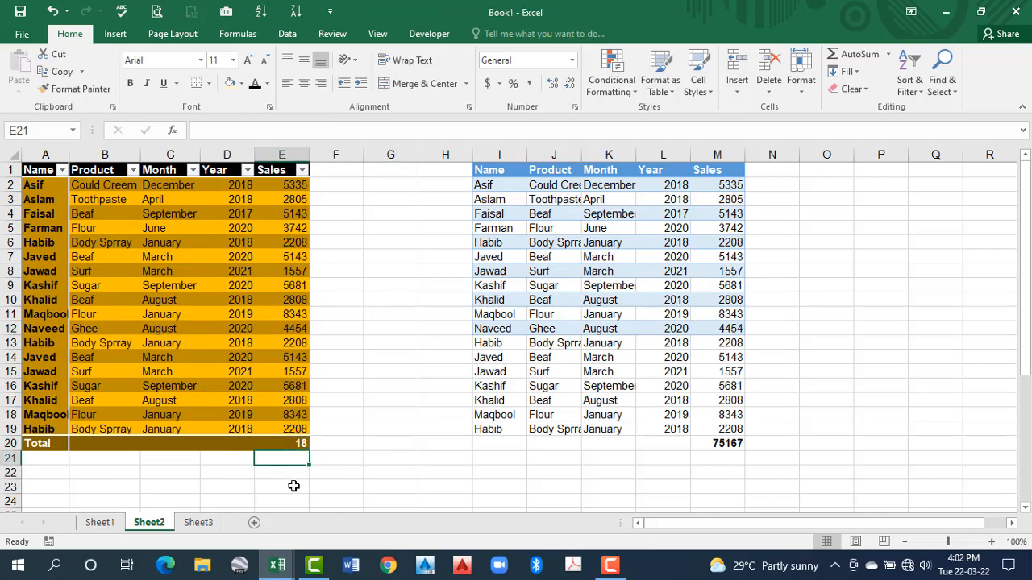
pyautogui.write('=su')
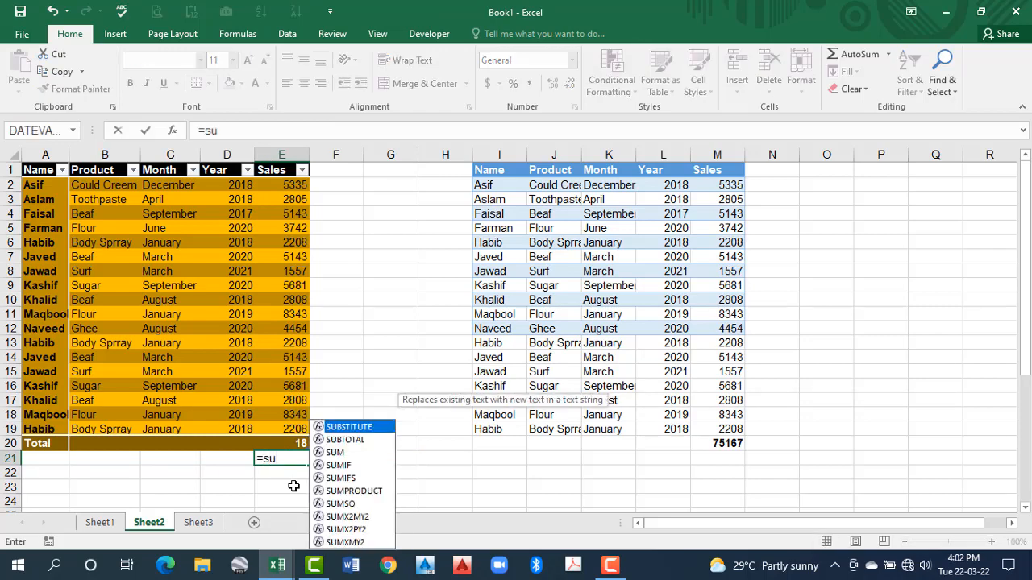
pyautogui.press('BackSpace')
pyautogui.press('BackSpace')
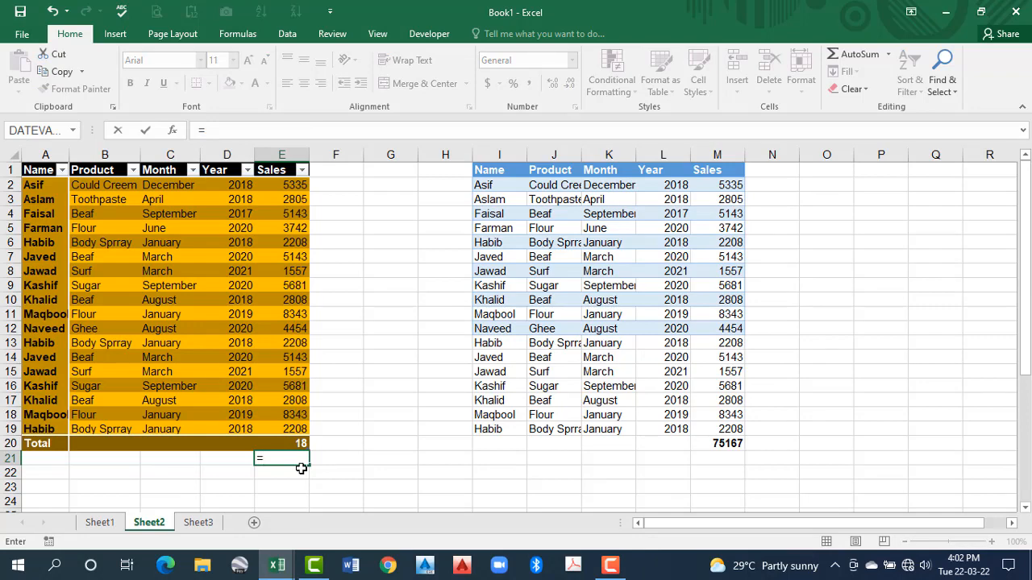
pyautogui.write('sum(')
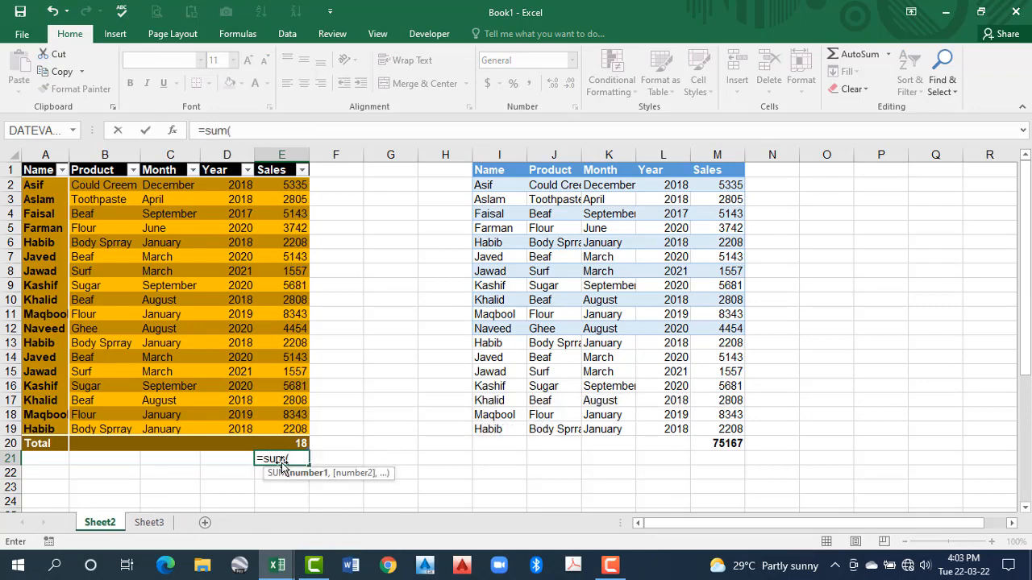
pyautogui.write('tab')
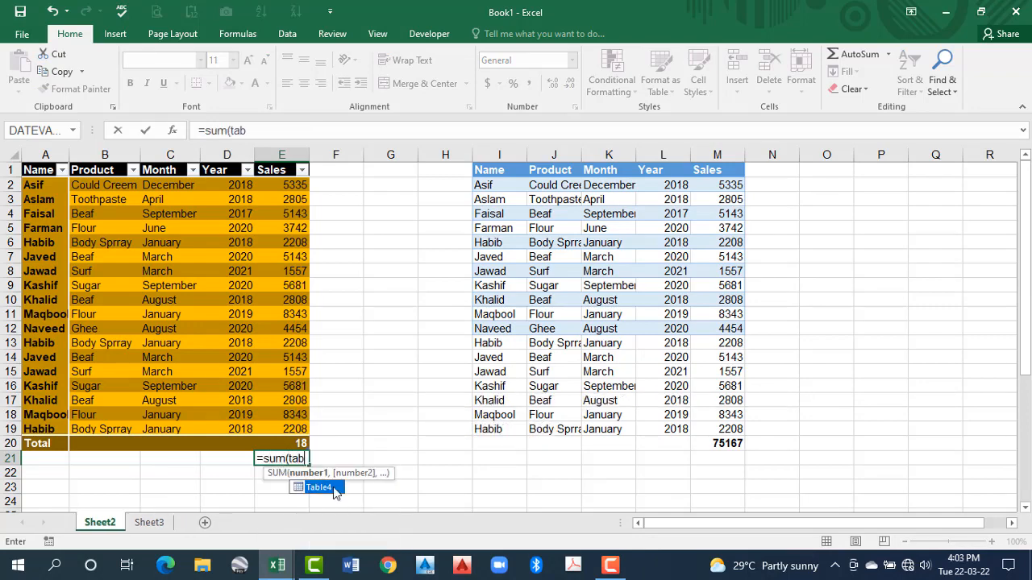
pyautogui.doubleClick(335, 489)
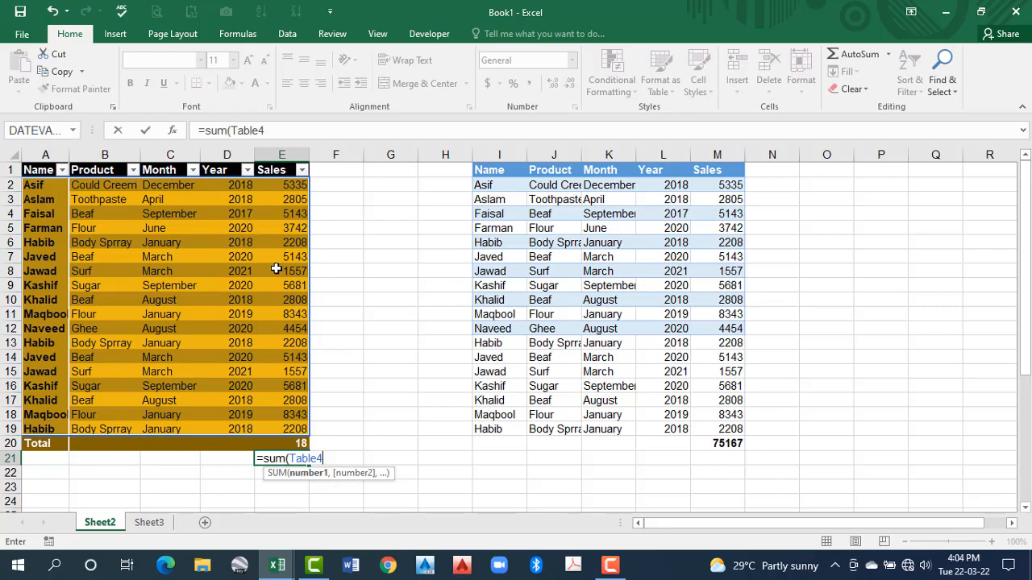
pyautogui.write('[')
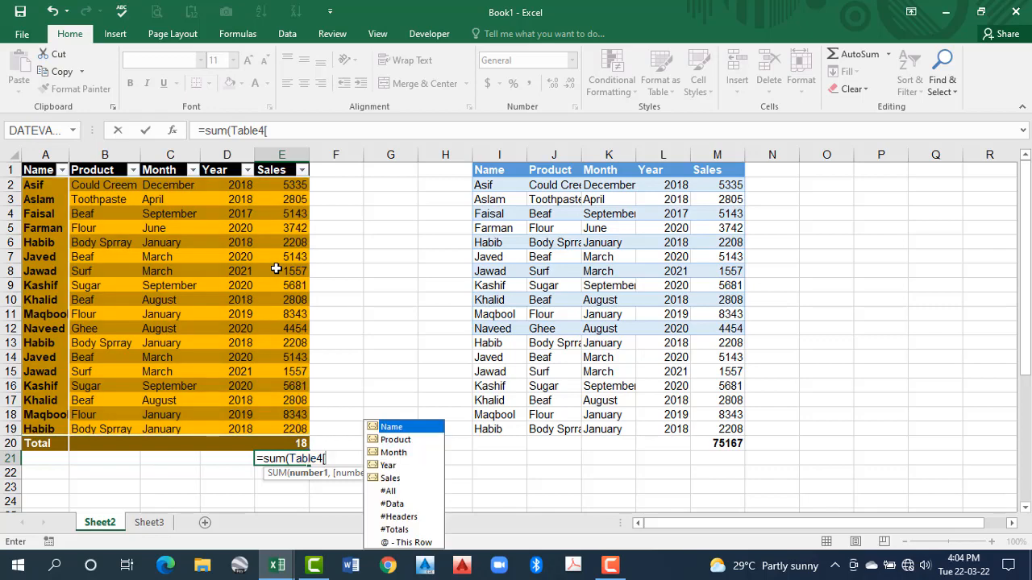
pyautogui.doubleClick(391, 478)
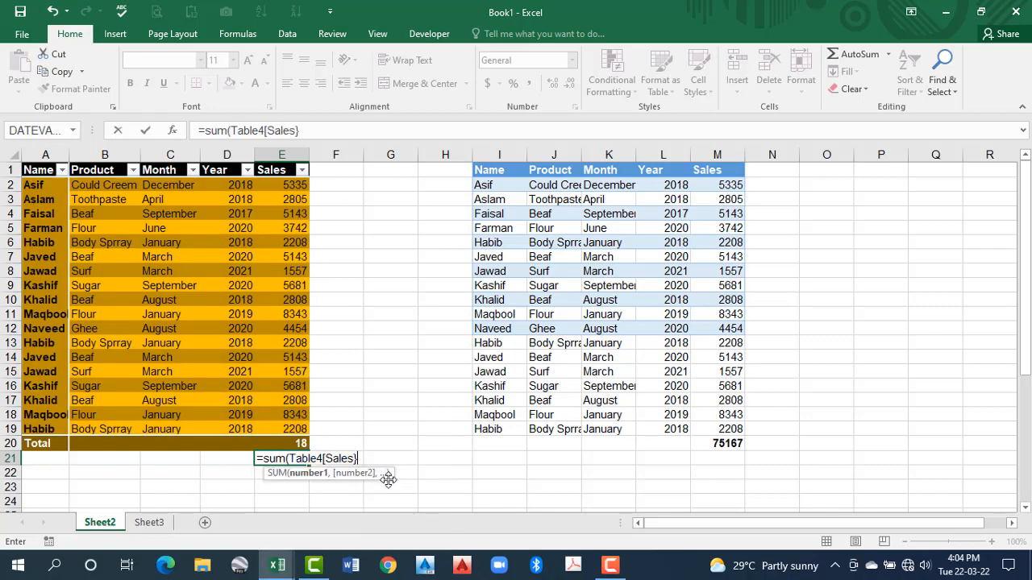
pyautogui.press('Return')
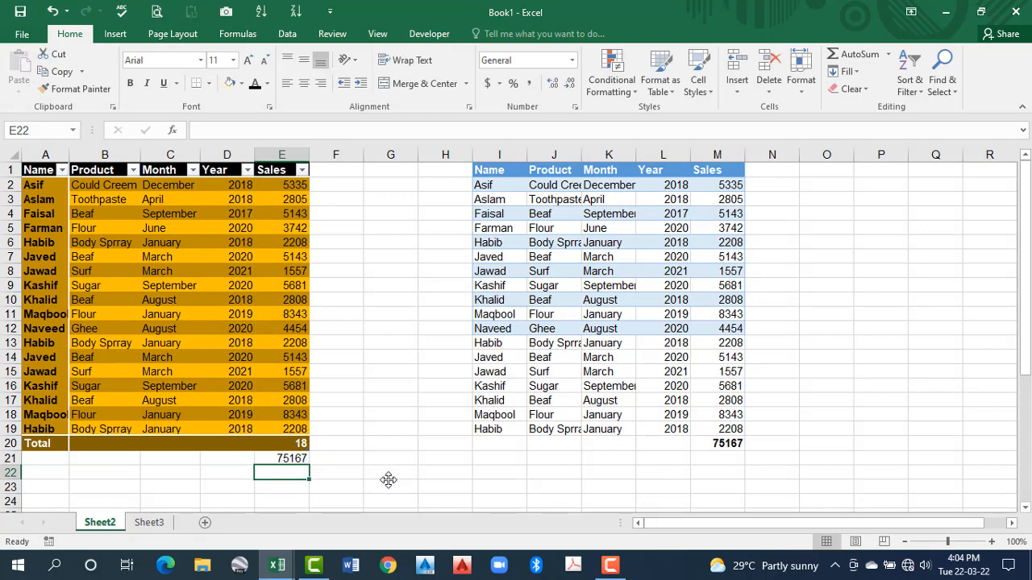
pyautogui.click(278, 457)
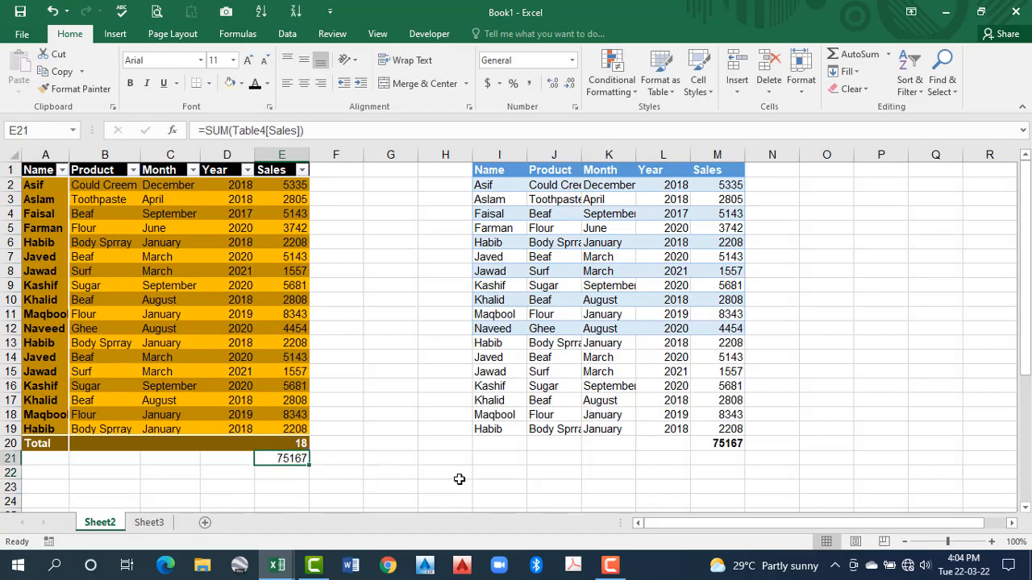
pyautogui.click(726, 459)
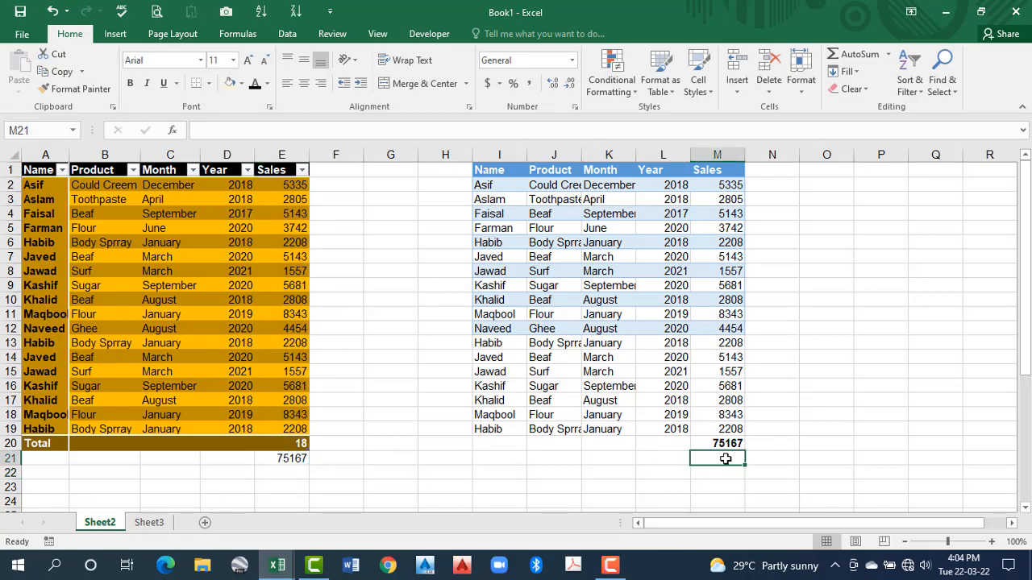
pyautogui.write('=')
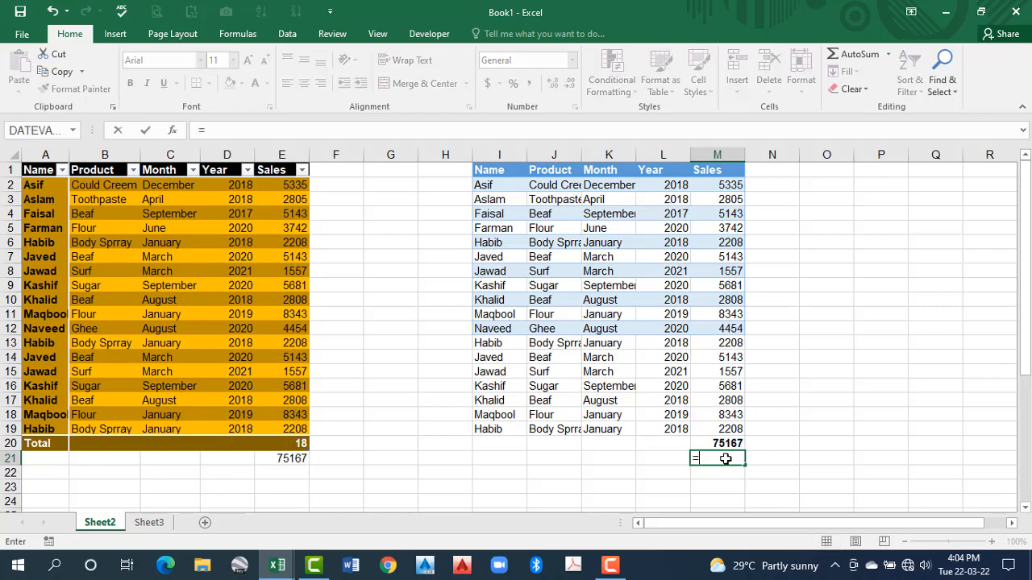
pyautogui.press('Escape')
pyautogui.write('=')
pyautogui.press('Escape')
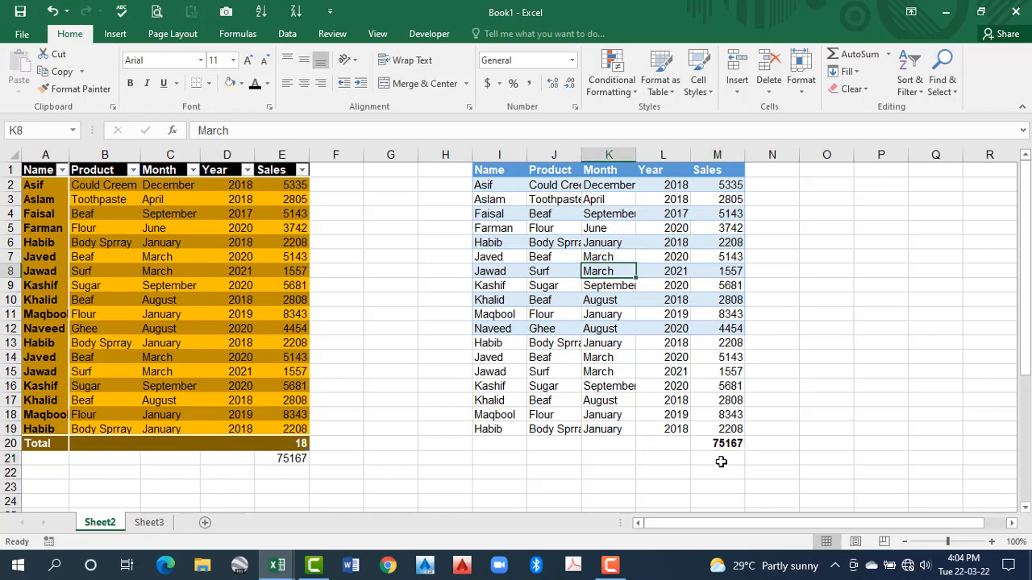
# Check the structured formula in E21 and compare cells in the table with those in the plain formatted range
pyautogui.click(292, 458)
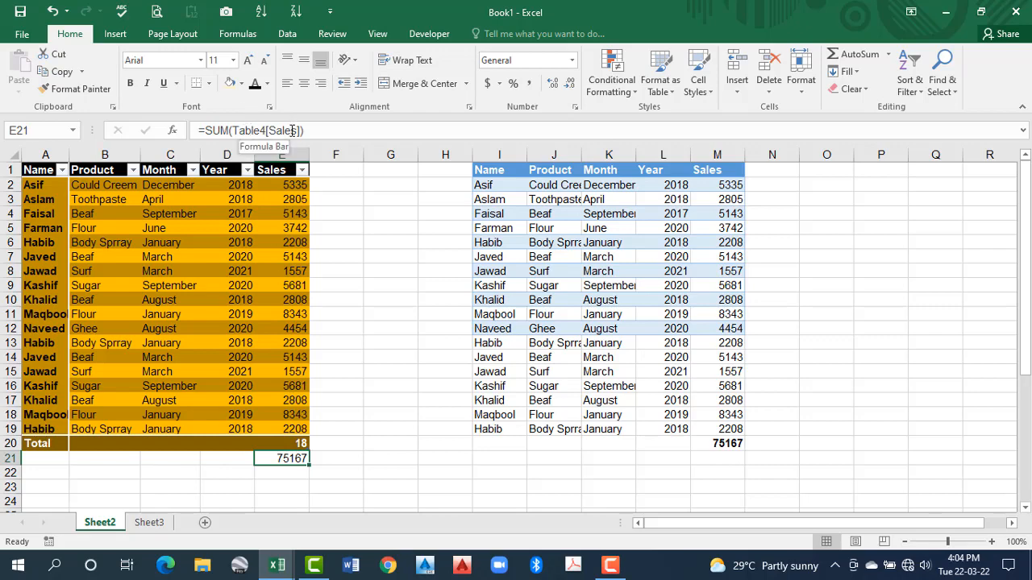
pyautogui.click(249, 282)
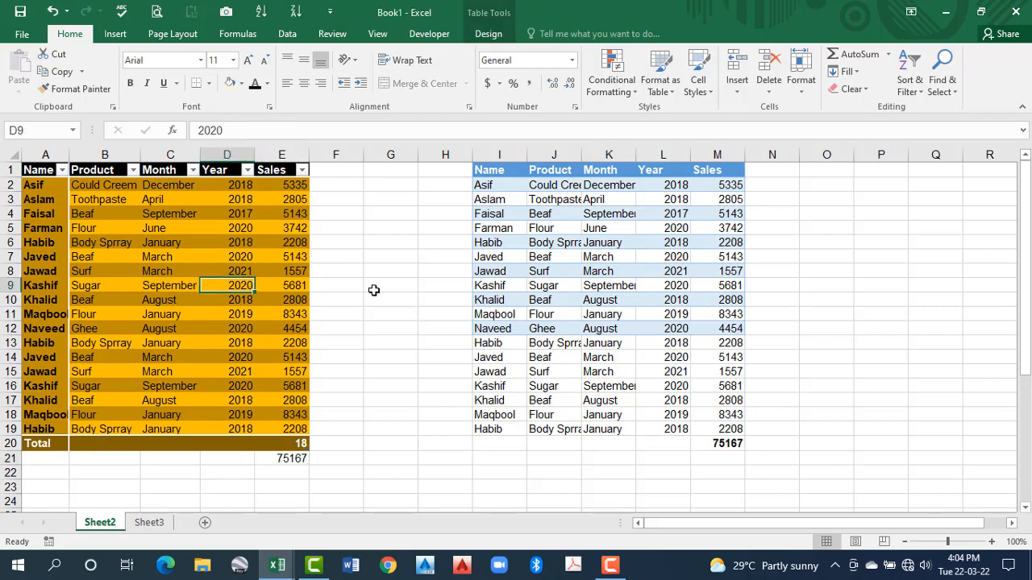
pyautogui.click(590, 271)
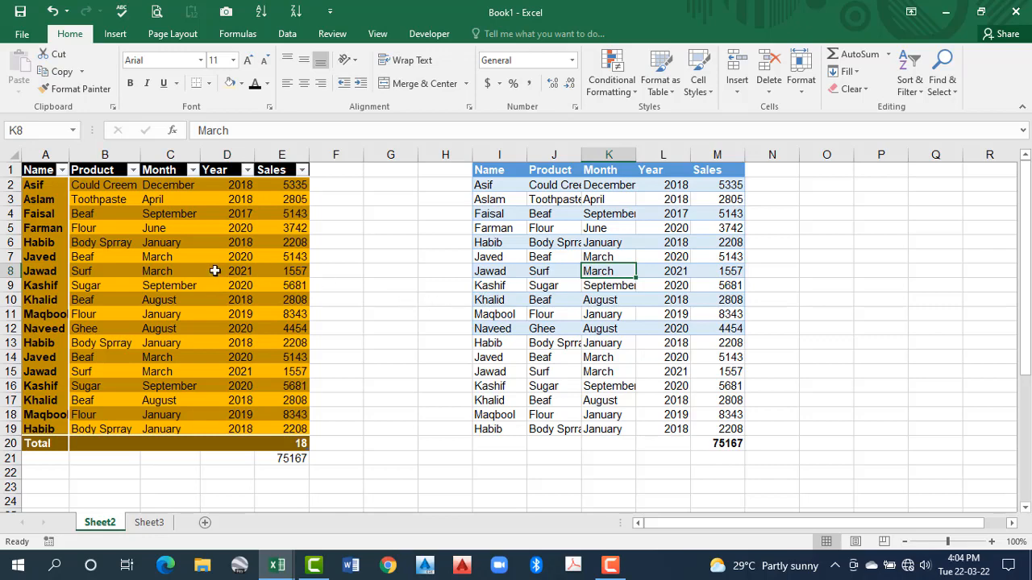
pyautogui.click(171, 270)
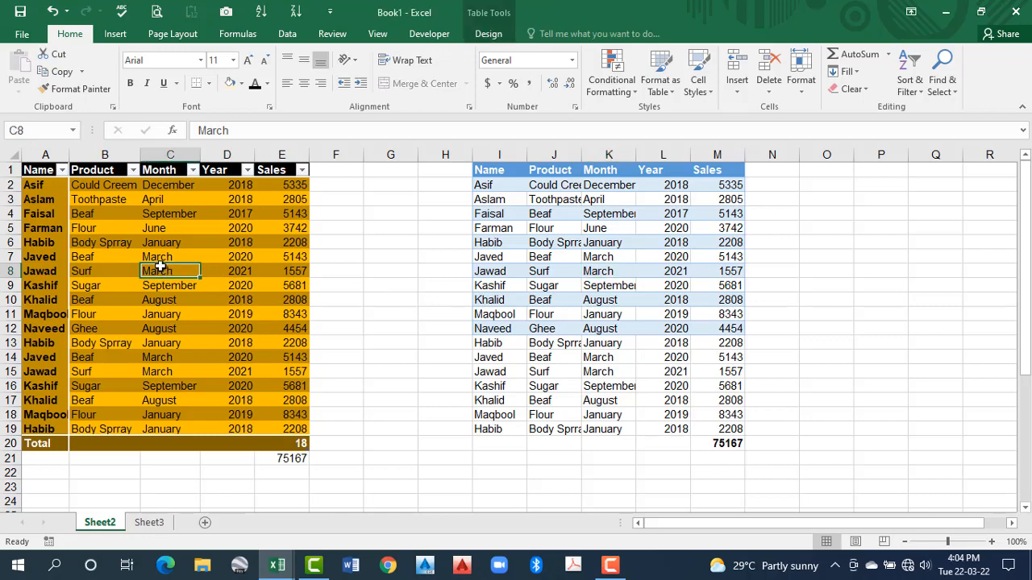
pyautogui.click(160, 256)
# Delete columns I through M, which hold the plain formatted copy of the sales data
pyautogui.moveTo(499, 154); pyautogui.dragTo(728, 169)
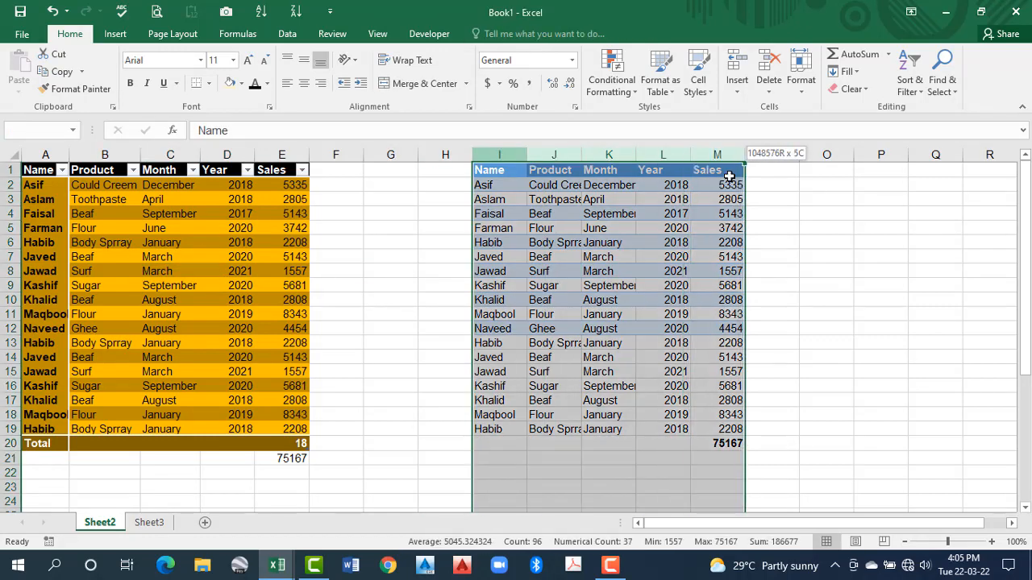
pyautogui.rightClick(686, 153)
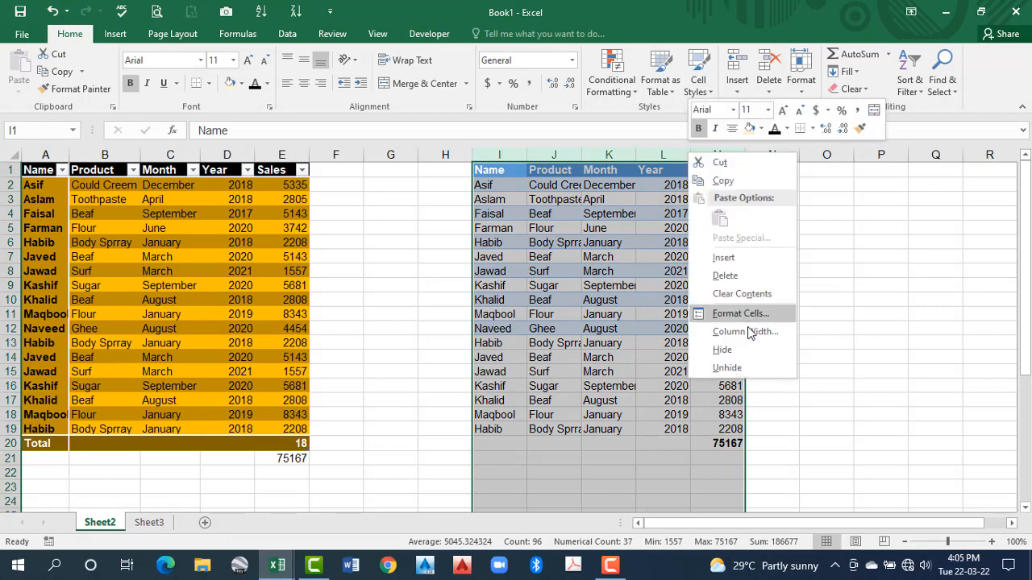
pyautogui.click(724, 272)
# Filter the table's Sales column to exclude the values 1557, 2208, 2805, 2808 and 3742
pyautogui.click(227, 271)
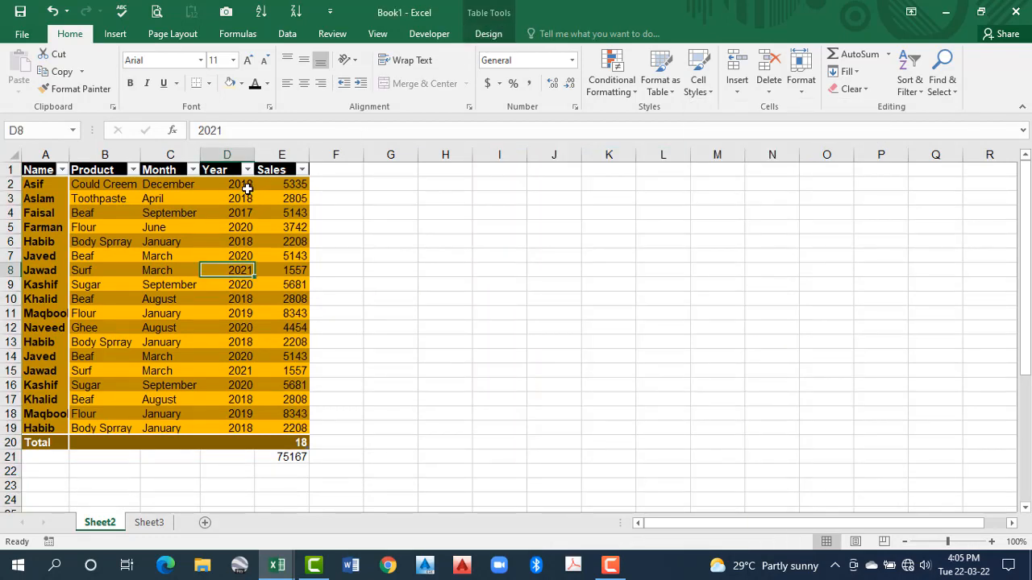
pyautogui.click(487, 34)
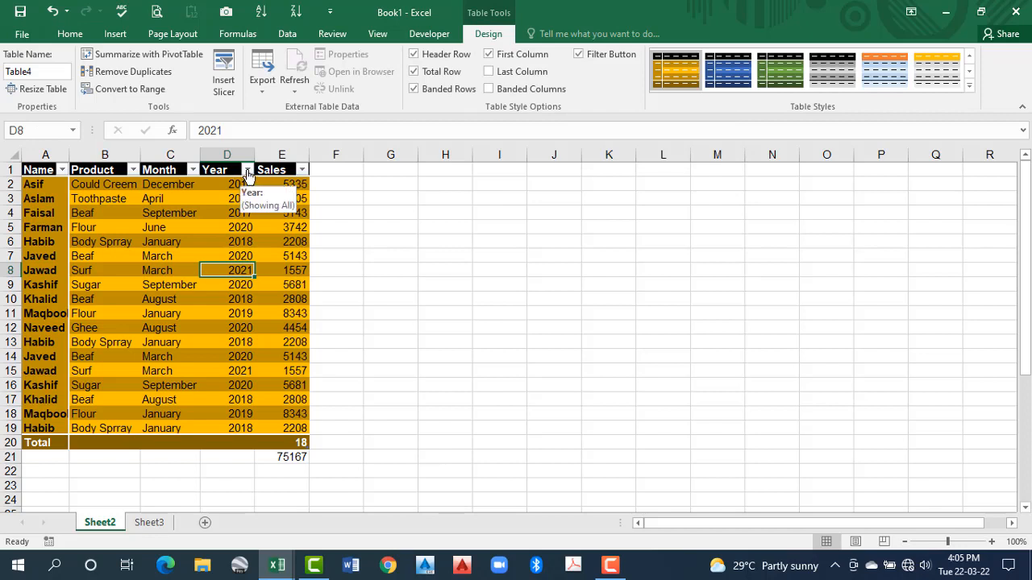
pyautogui.click(302, 169)
pyautogui.click(150, 328)
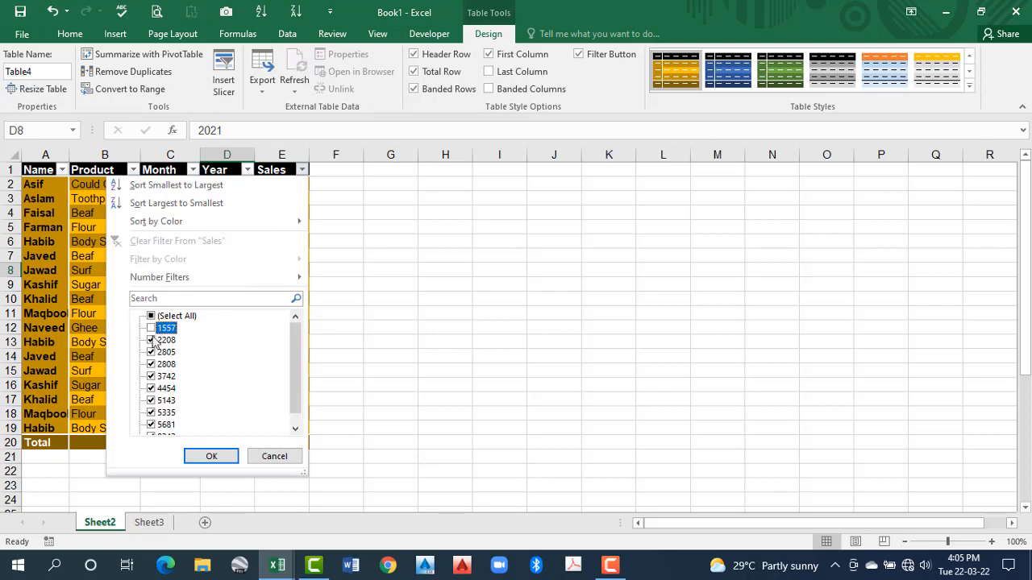
pyautogui.click(151, 340)
pyautogui.click(151, 352)
pyautogui.click(150, 364)
pyautogui.click(151, 377)
pyautogui.click(211, 456)
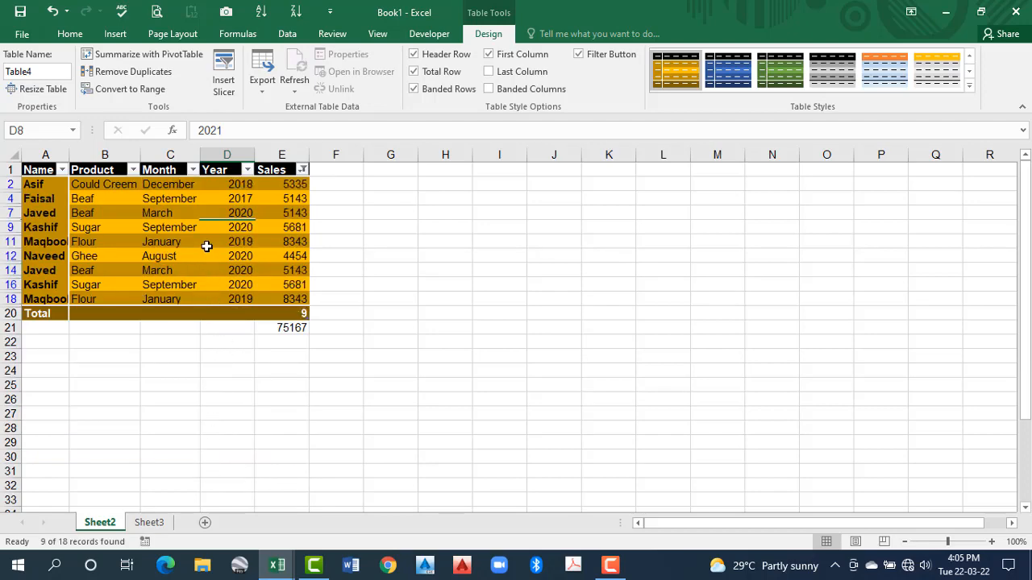
# Restore all rows in the table by selecting every value in the Sales column filter
pyautogui.click(302, 170)
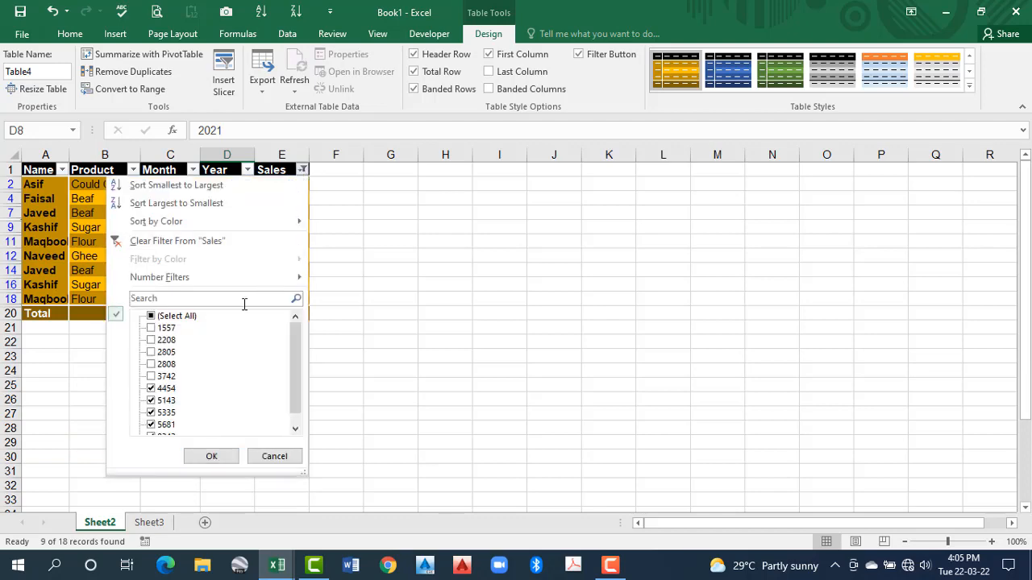
pyautogui.click(170, 317)
pyautogui.click(208, 456)
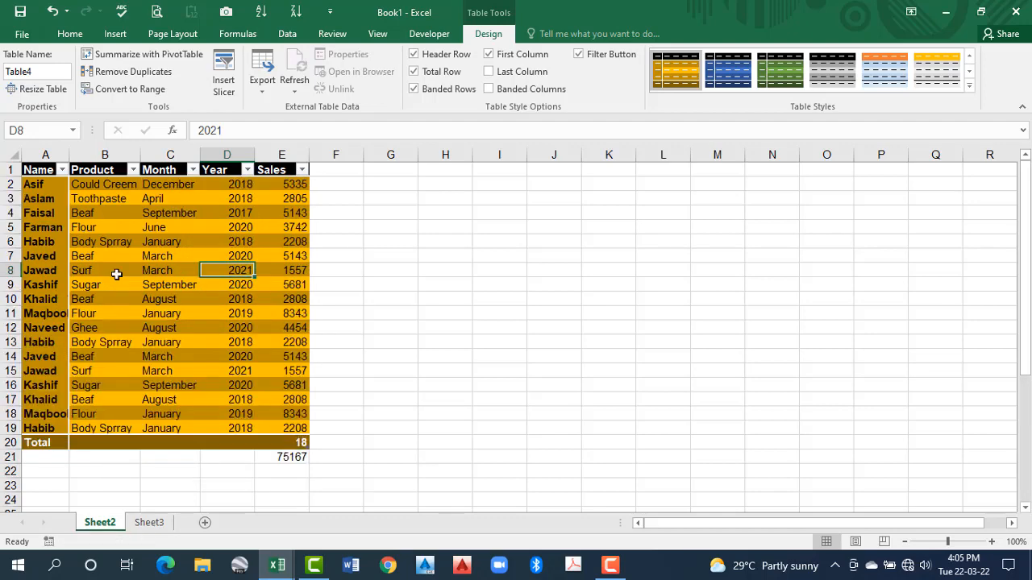
# Filter the table's Product column to show only Beaf
pyautogui.click(133, 169)
pyautogui.click(46, 316)
pyautogui.click(46, 328)
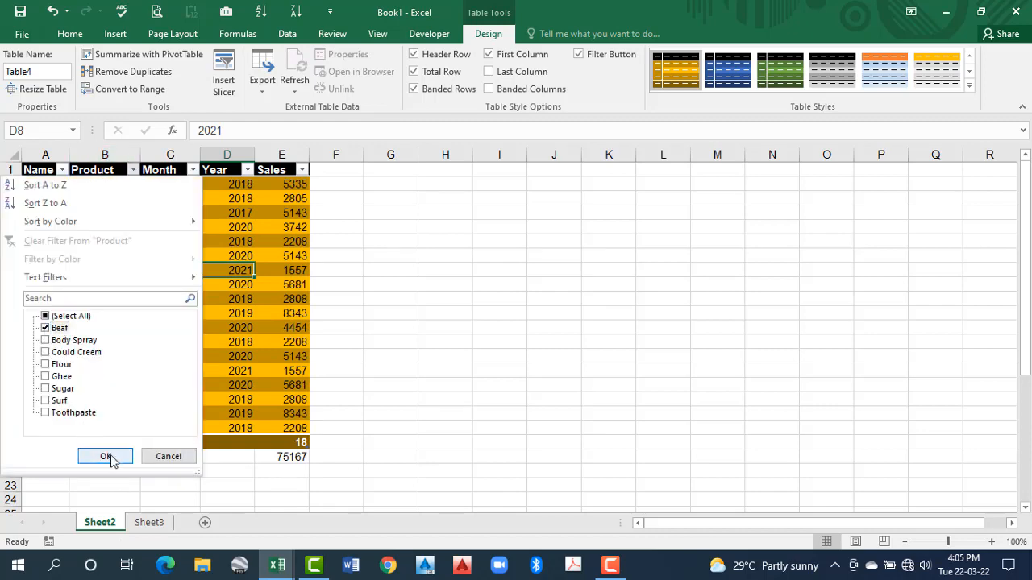
pyautogui.click(105, 456)
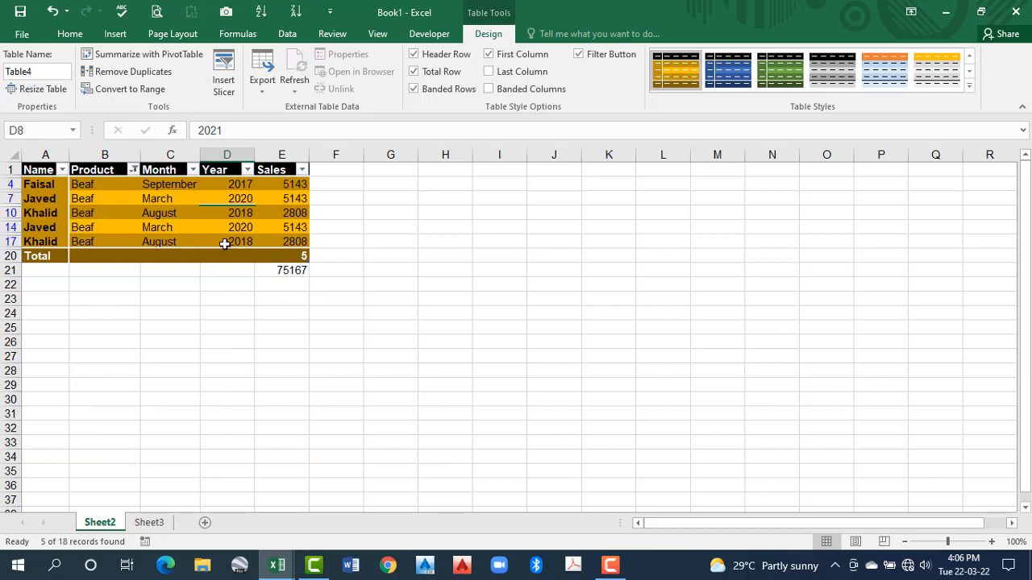
# Set the table's Sales total in E20 to Sum and delete the formula in E21
pyautogui.click(299, 255)
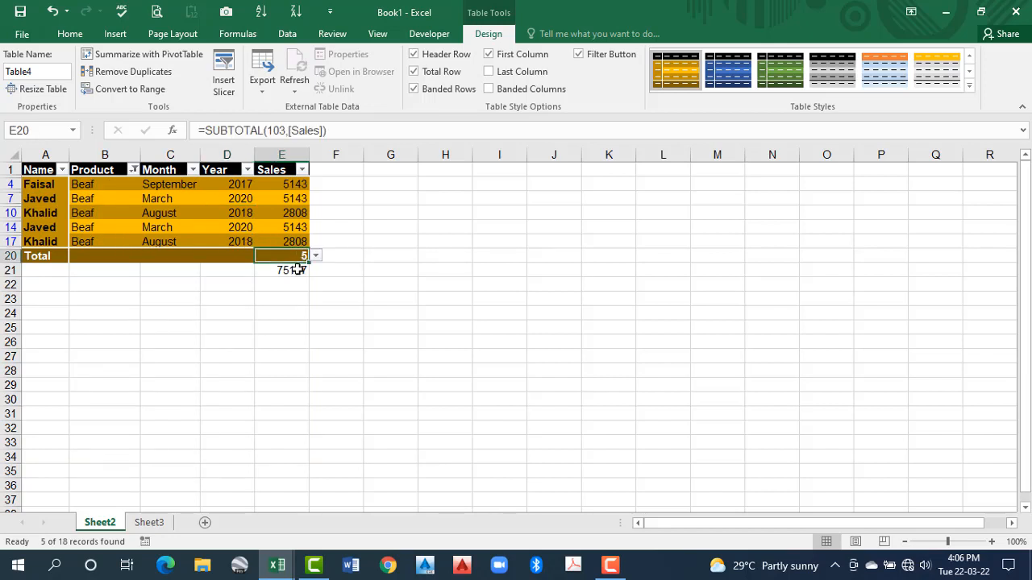
pyautogui.click(319, 256)
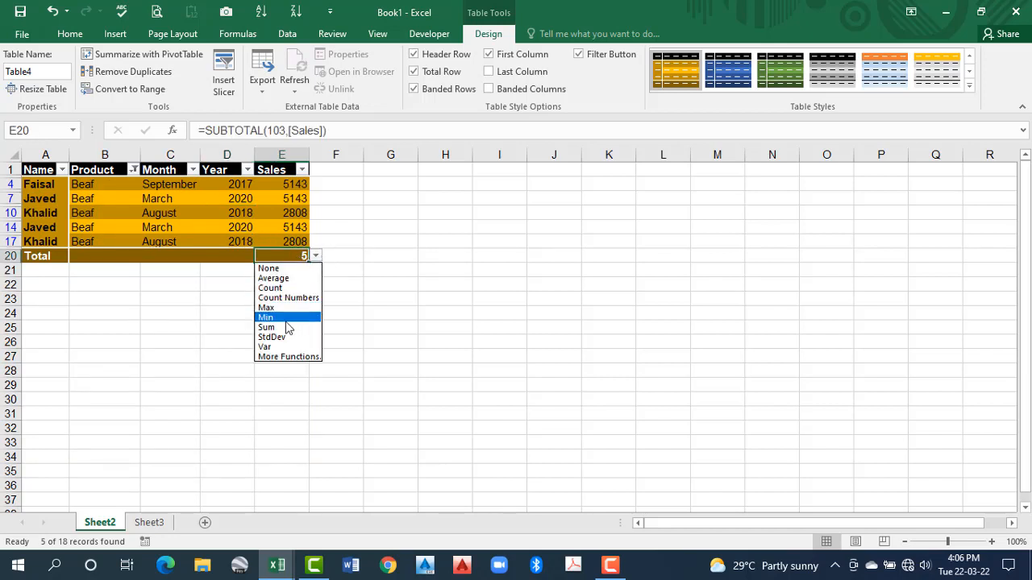
pyautogui.click(272, 328)
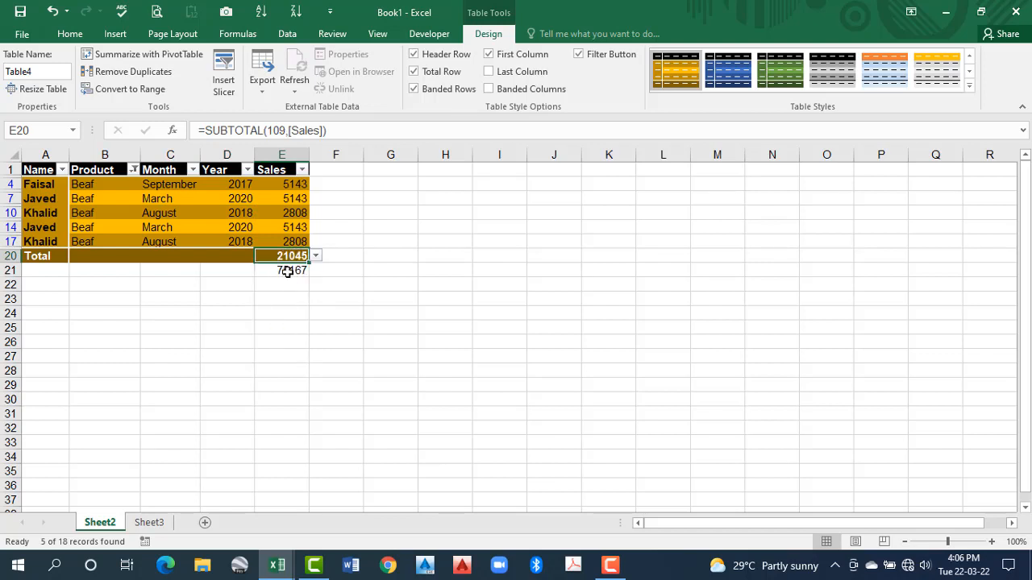
pyautogui.click(287, 270)
pyautogui.press('Delete')
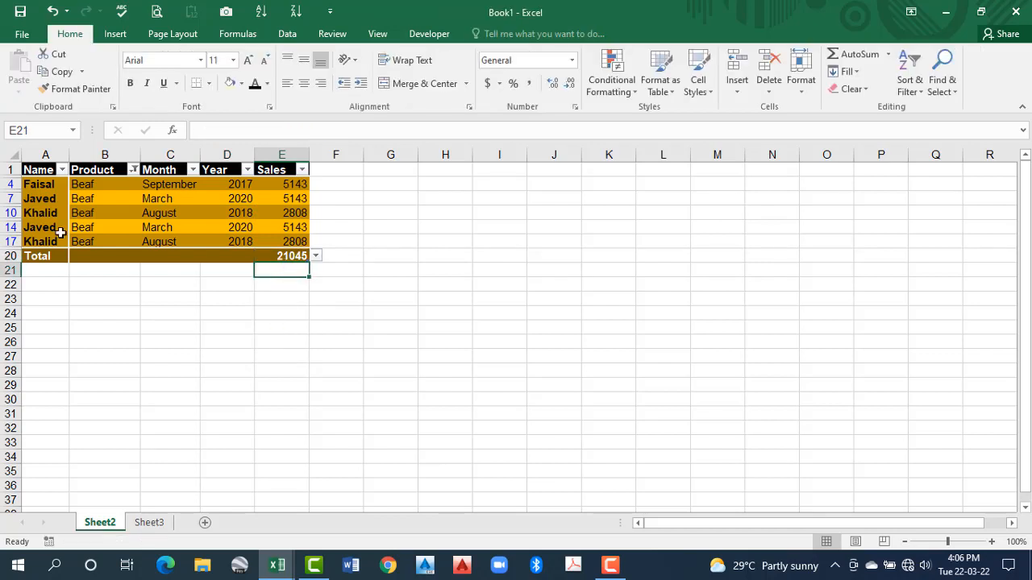
# Turn off the filter buttons in the sales table's header row
pyautogui.click(227, 172)
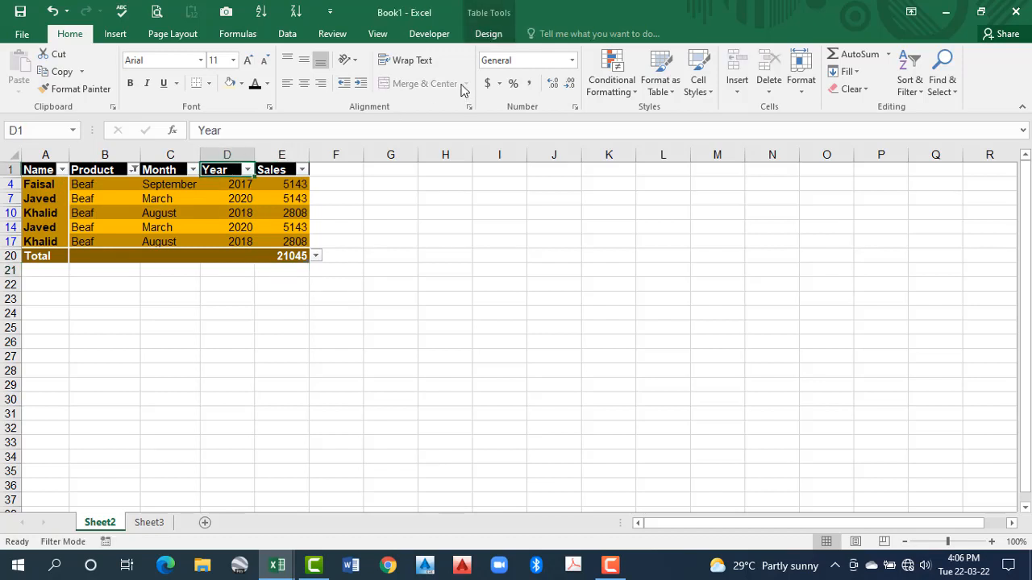
pyautogui.click(486, 34)
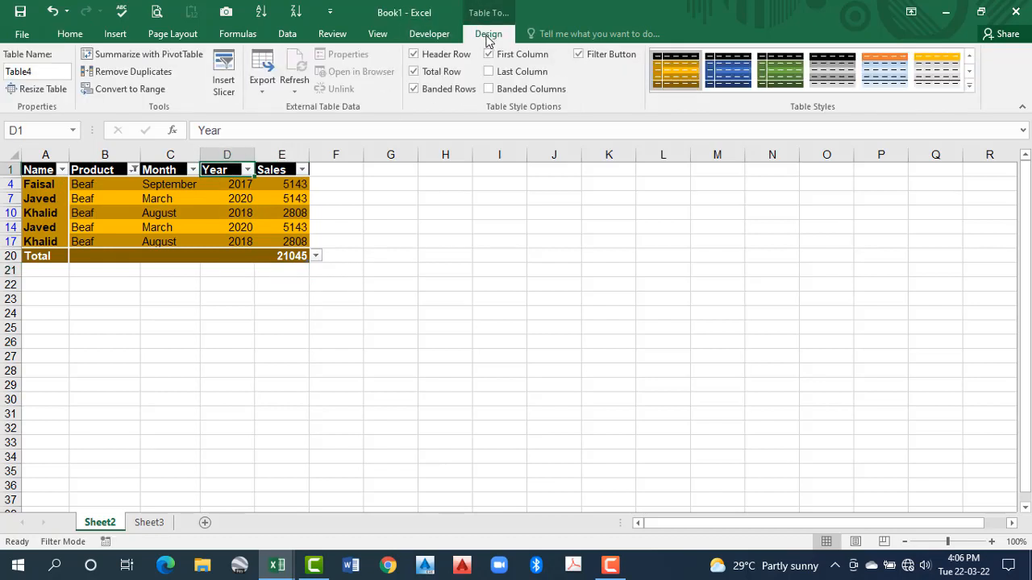
pyautogui.click(578, 54)
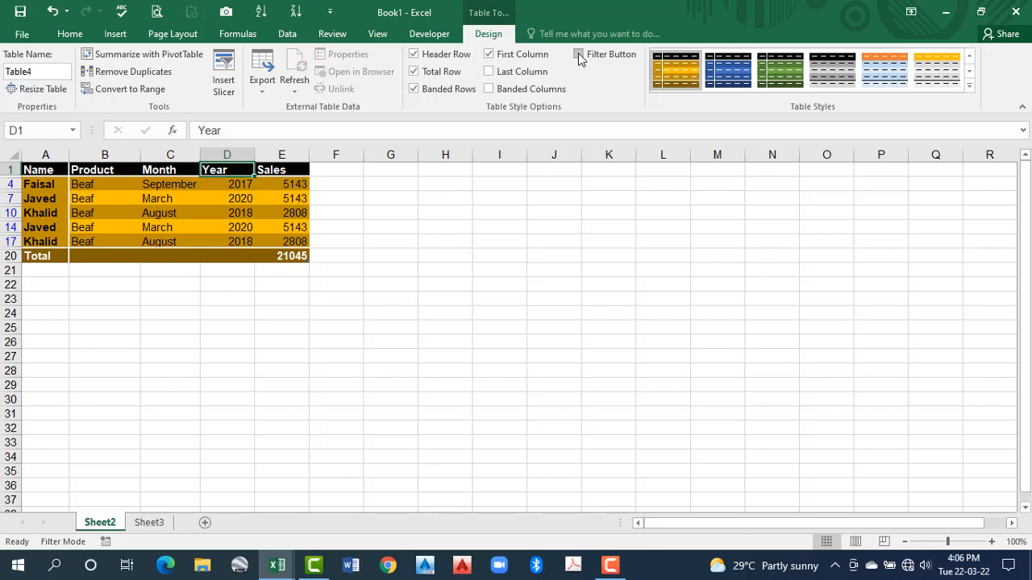
# Temporarily turn the table's filter buttons back on to show all values in the Product column, and hide the buttons again
pyautogui.click(220, 212)
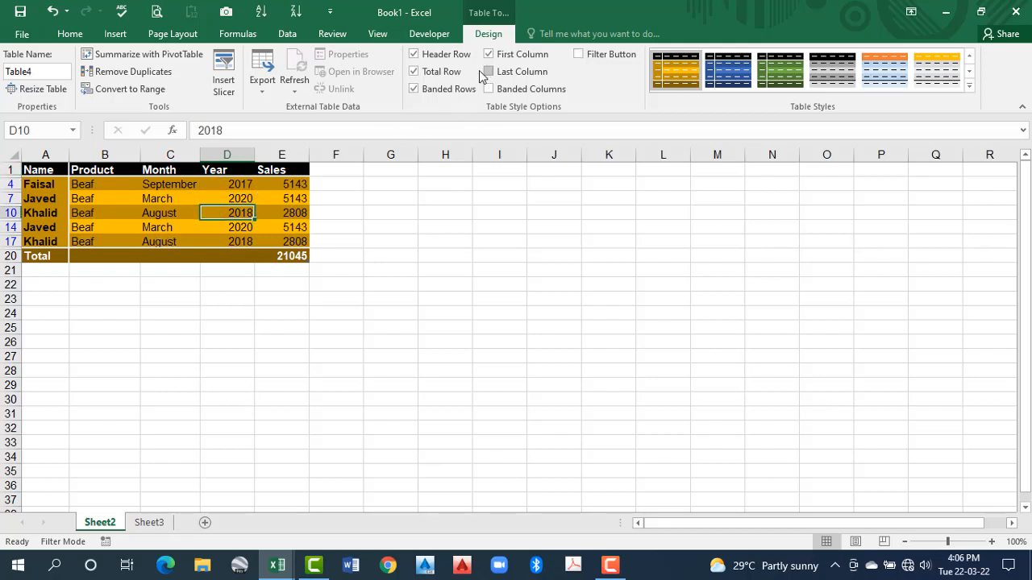
pyautogui.click(580, 54)
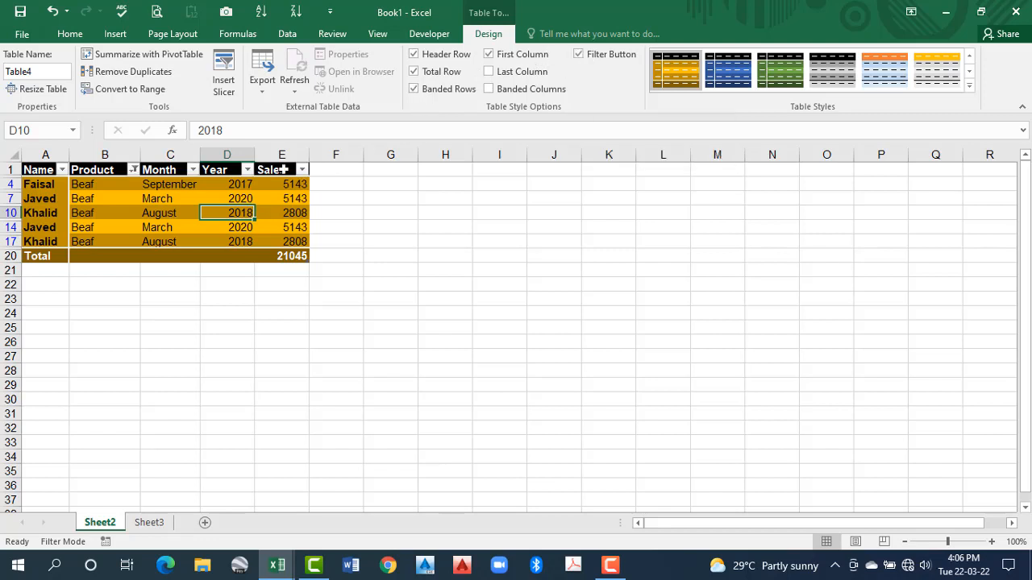
pyautogui.click(134, 169)
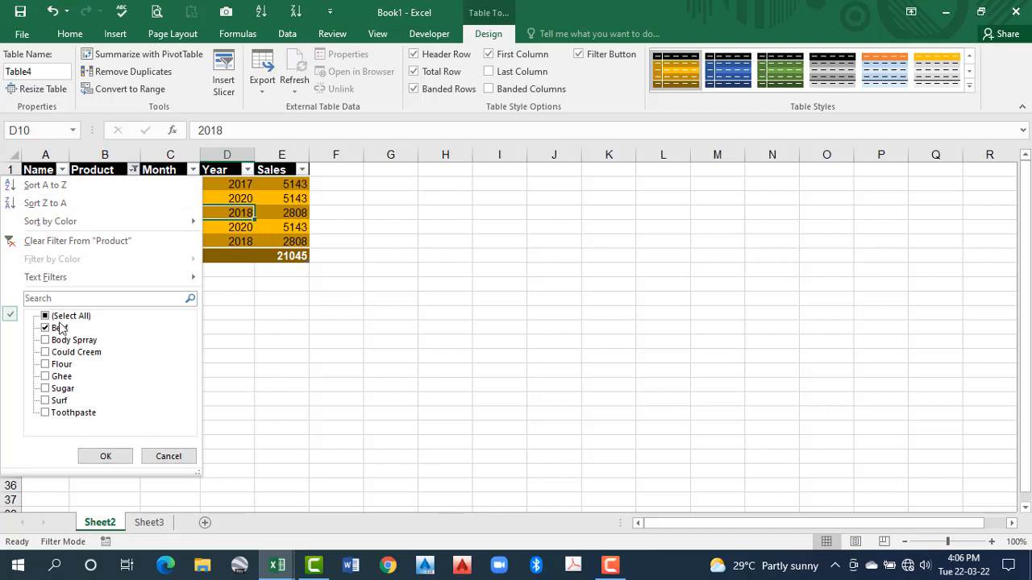
pyautogui.click(105, 456)
pyautogui.click(169, 256)
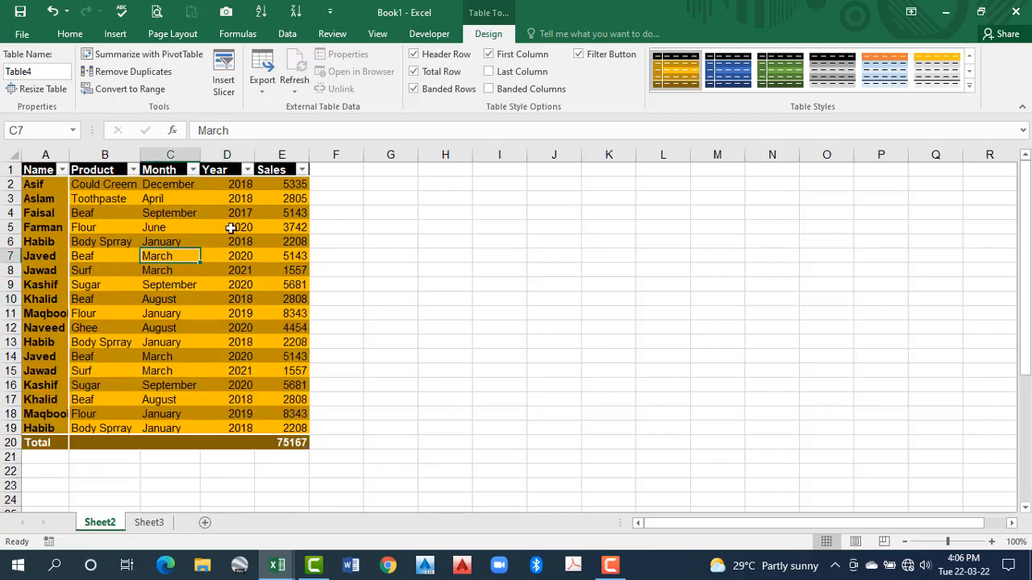
pyautogui.click(577, 54)
pyautogui.click(189, 271)
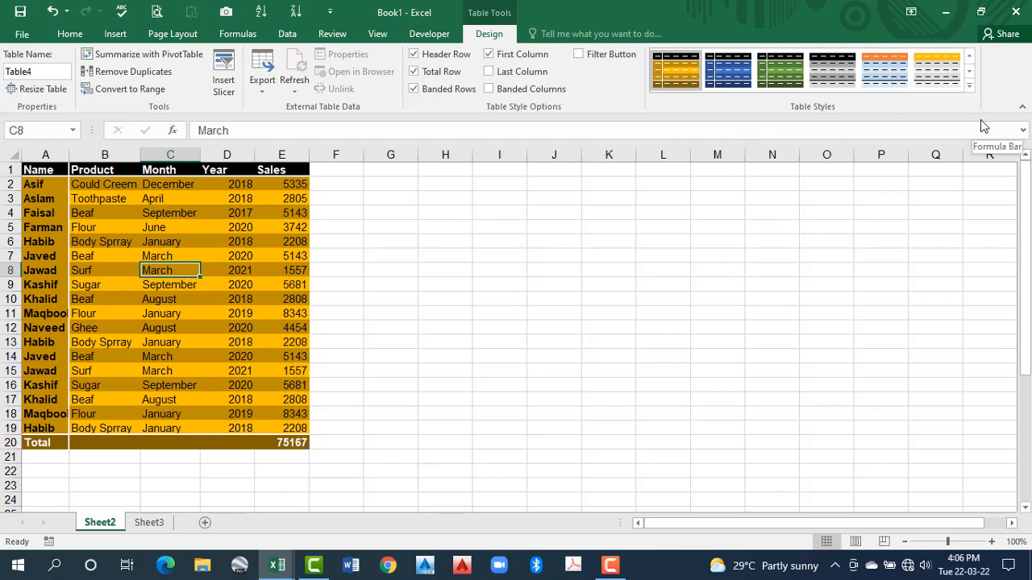
# Preview the available light, medium and dark table styles and clear the style from the sales table
pyautogui.click(969, 85)
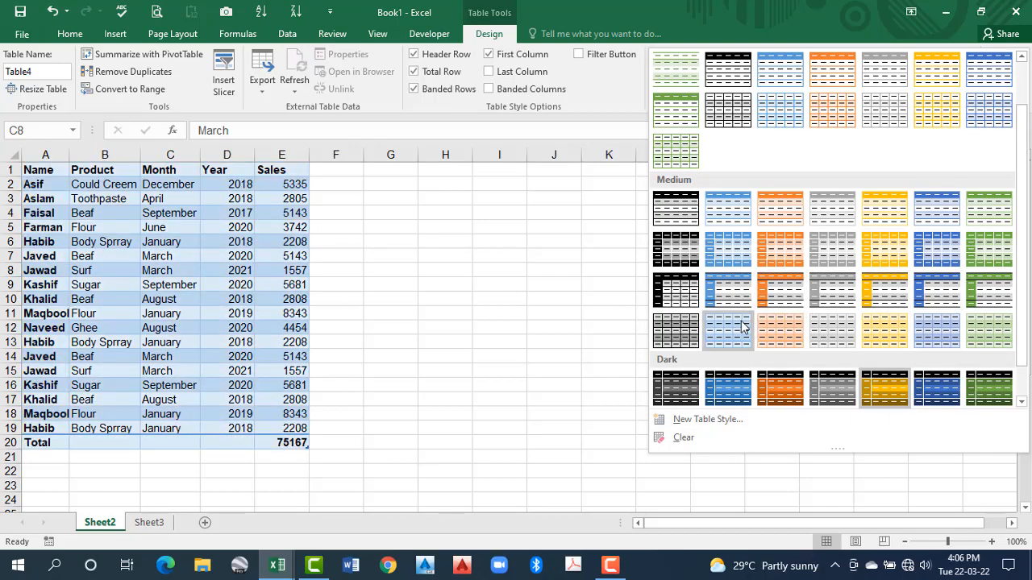
pyautogui.scroll(2, 742, 110)
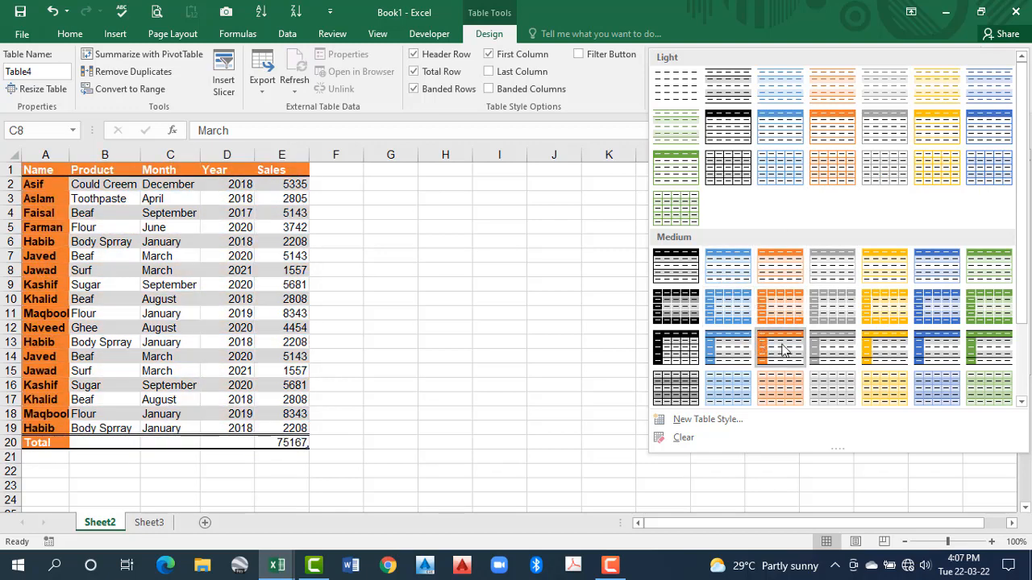
pyautogui.scroll(-2, 780, 352)
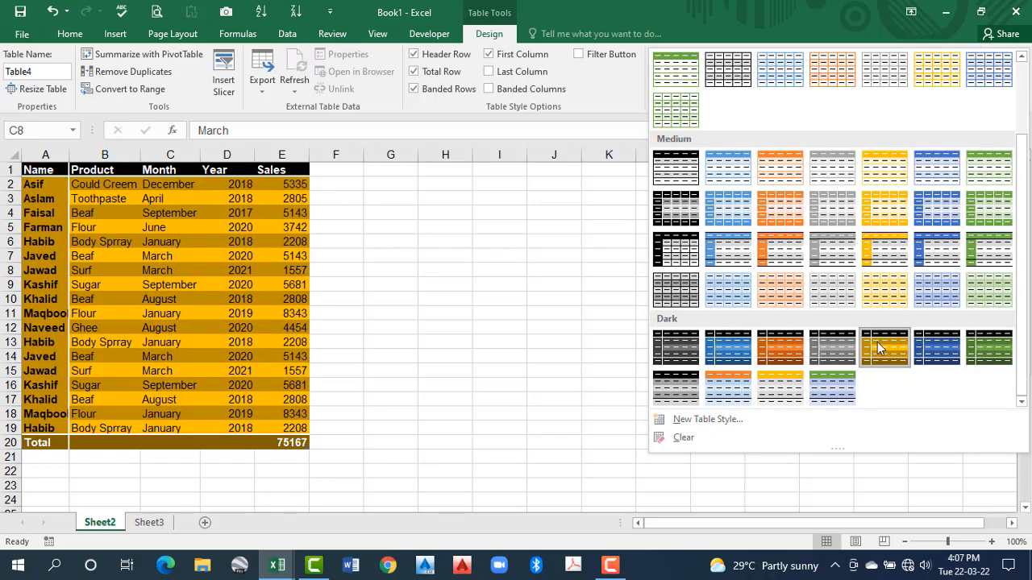
pyautogui.scroll(2, 762, 278)
pyautogui.scroll(-2, 715, 234)
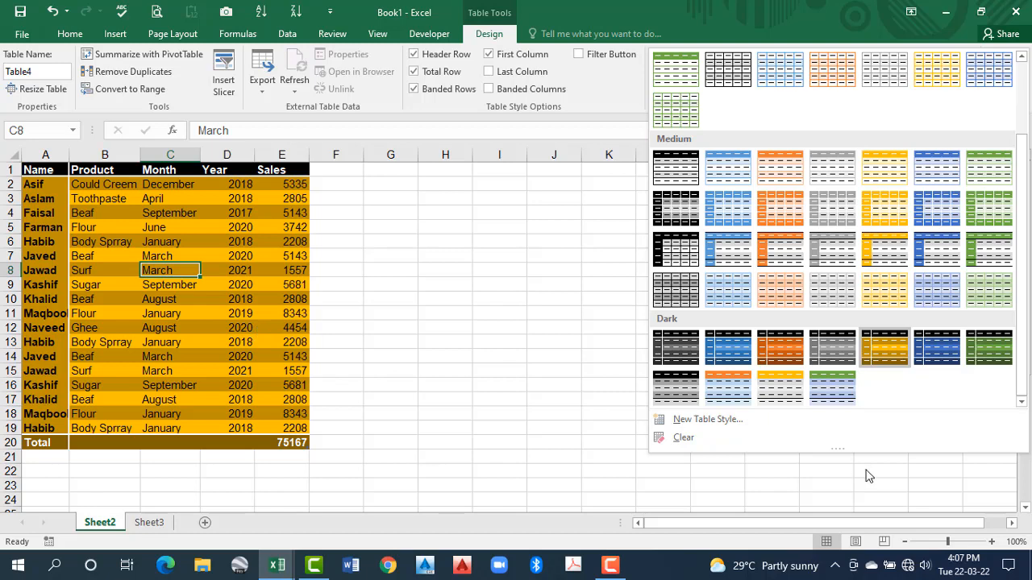
pyautogui.click(683, 440)
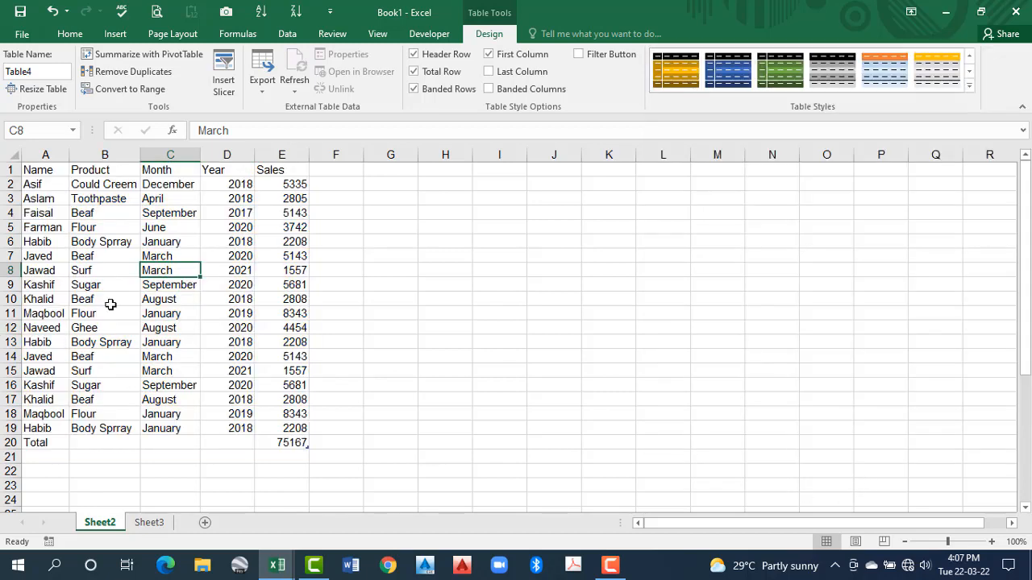
pyautogui.press('Right')
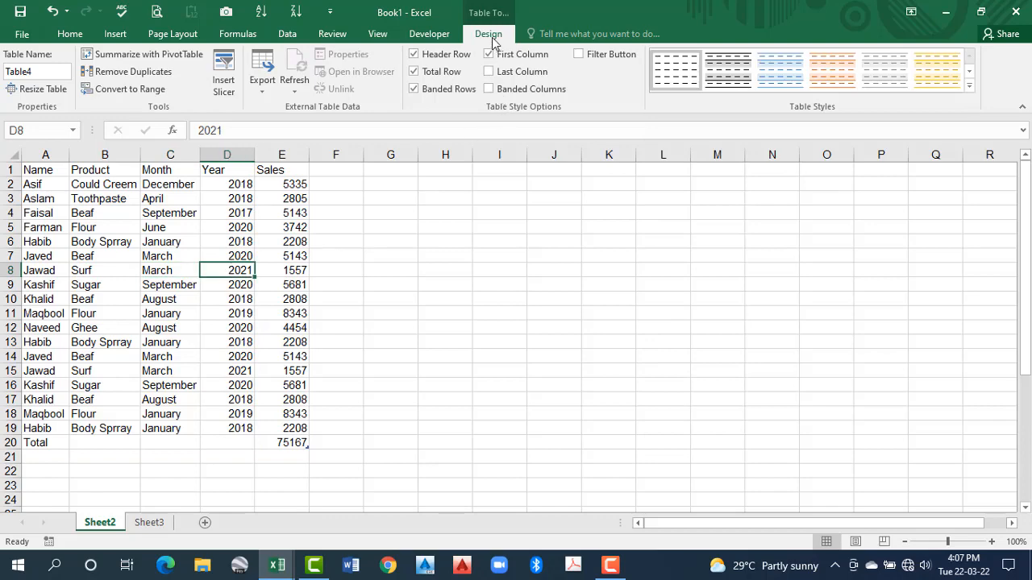
pyautogui.click(530, 268)
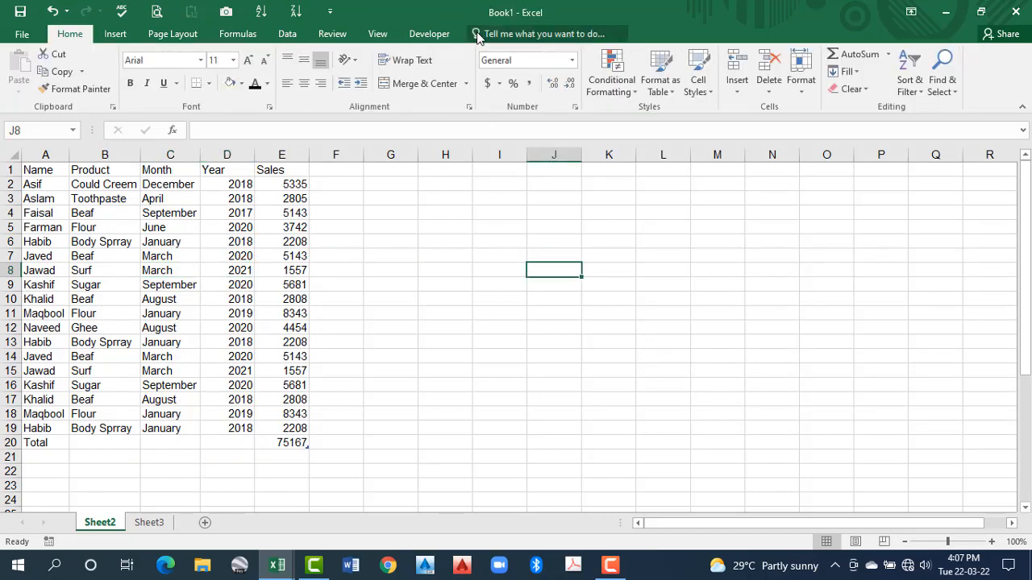
# Format the sales table with the orange style from the Dark group
pyautogui.click(153, 299)
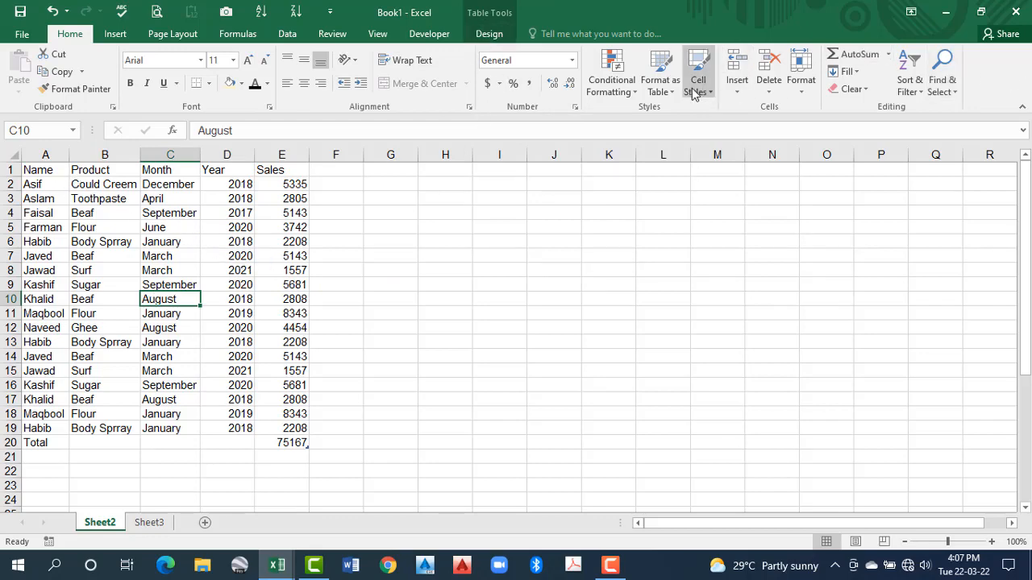
pyautogui.click(660, 84)
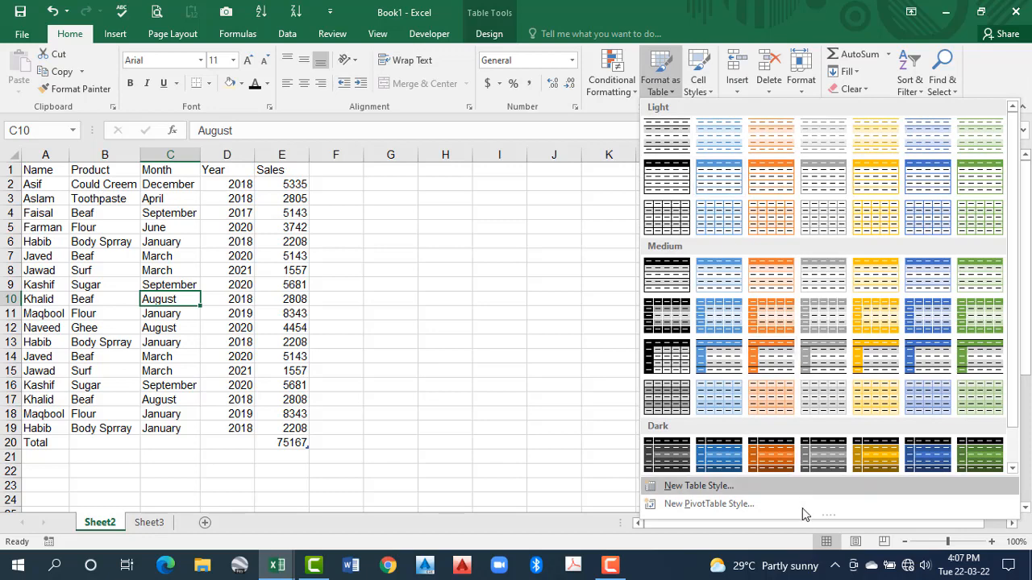
pyautogui.click(770, 466)
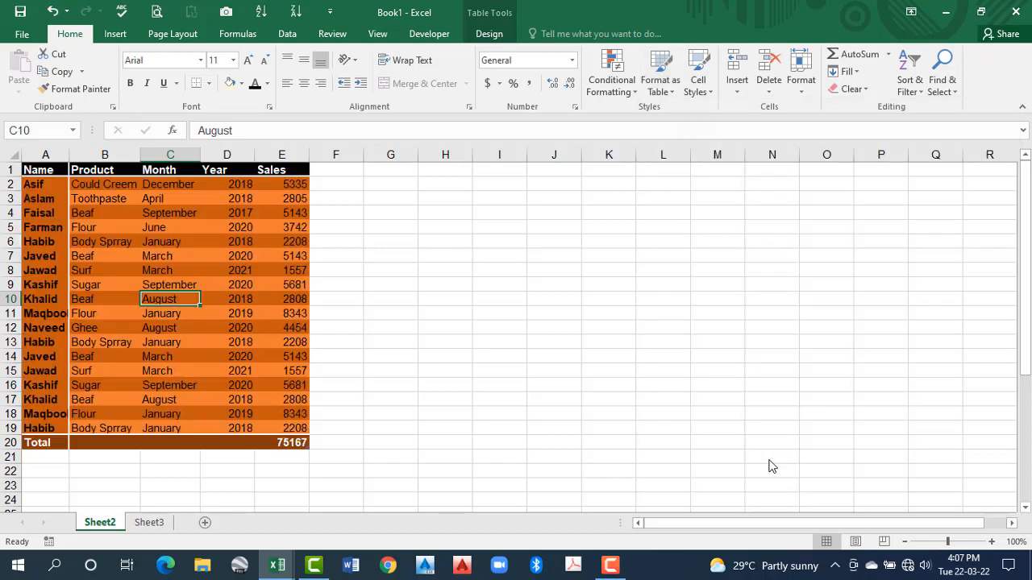
pyautogui.click(203, 381)
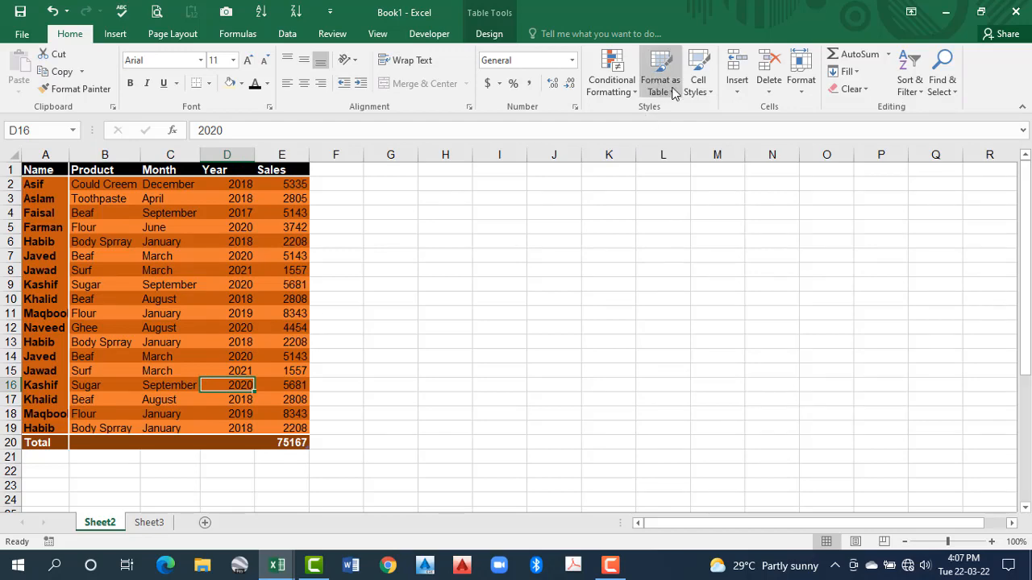
pyautogui.click(489, 34)
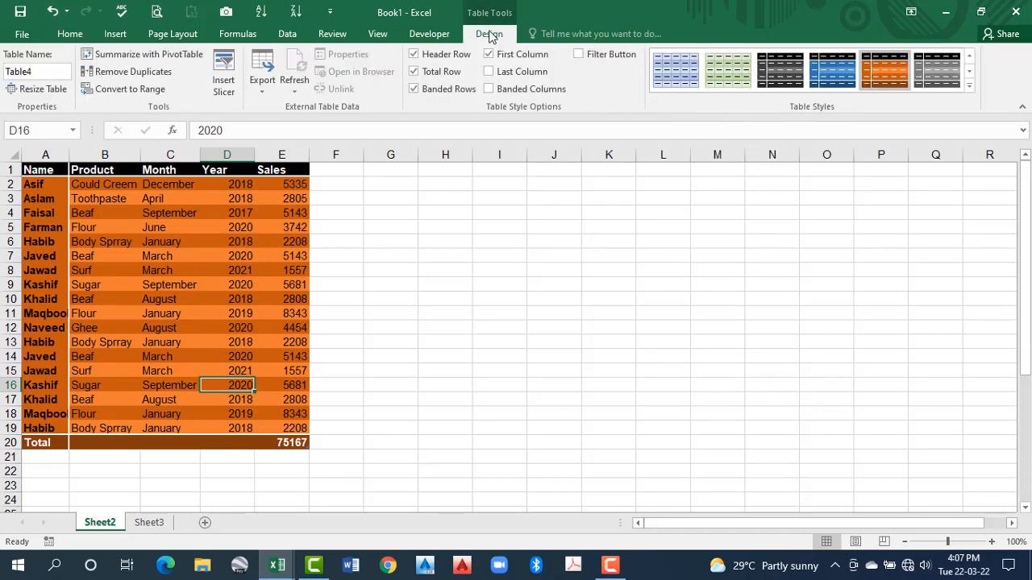
pyautogui.click(970, 85)
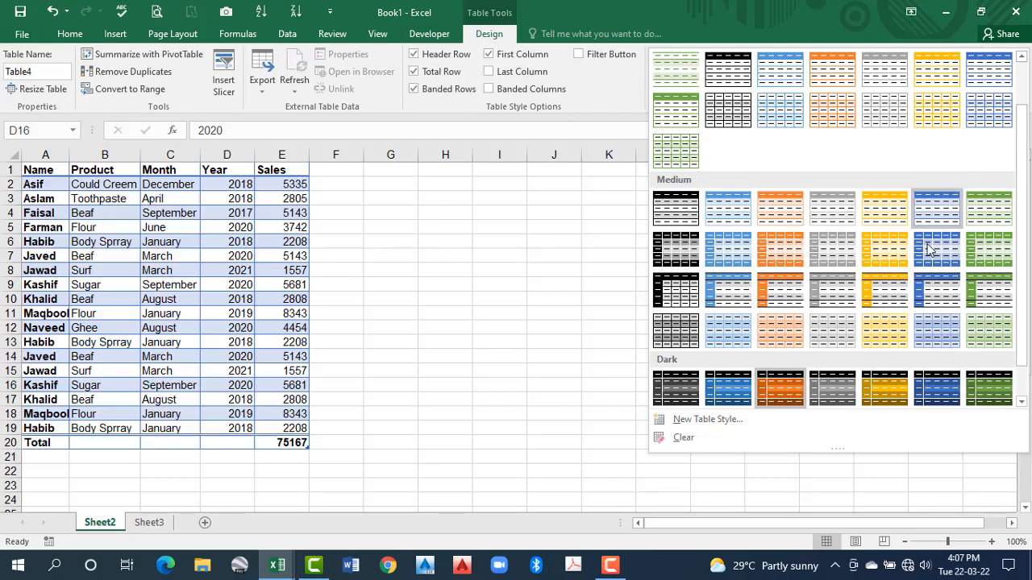
pyautogui.click(501, 295)
pyautogui.click(70, 34)
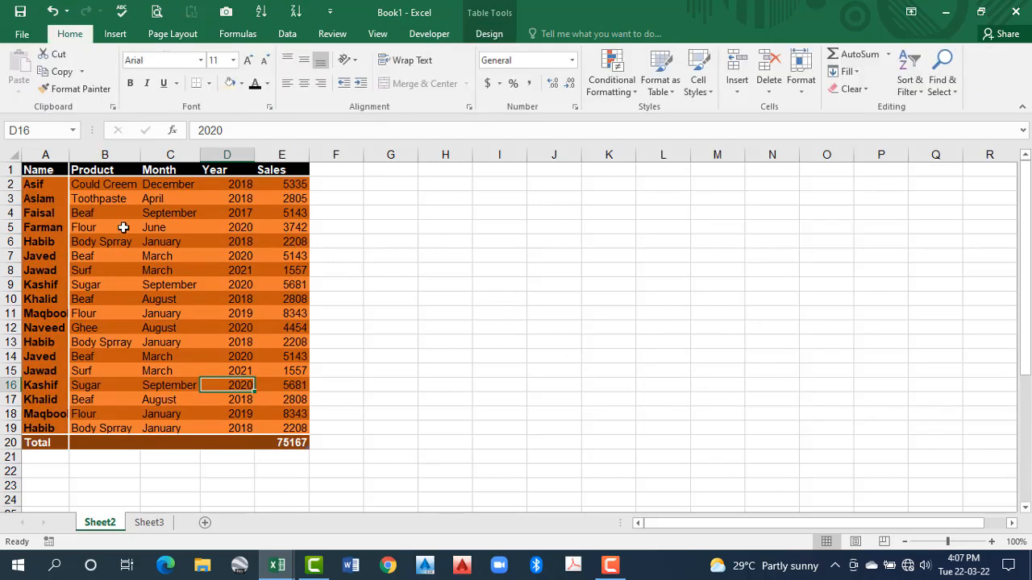
# Start a new custom table style and select the Whole Table element for formatting
pyautogui.click(168, 272)
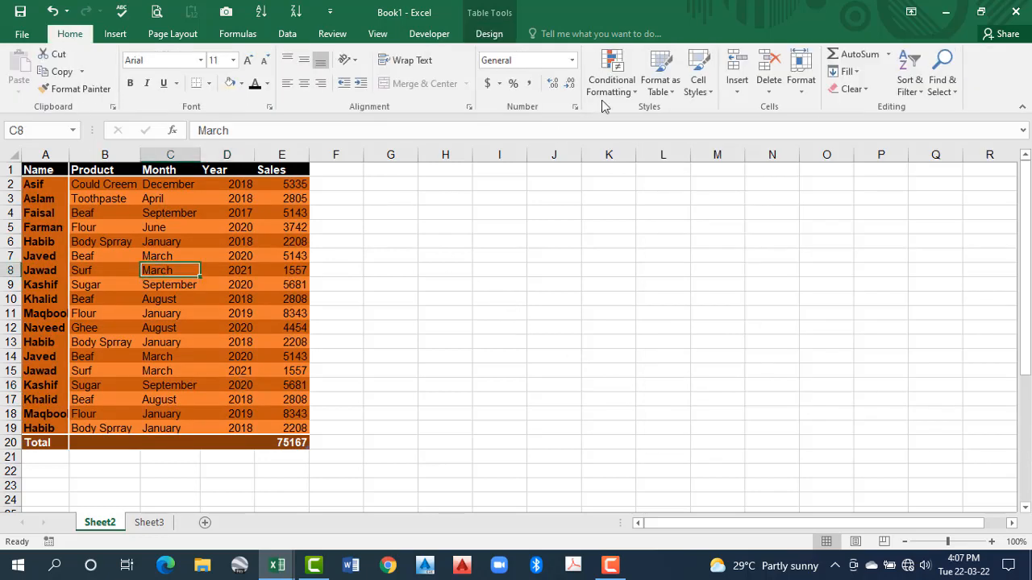
pyautogui.click(674, 91)
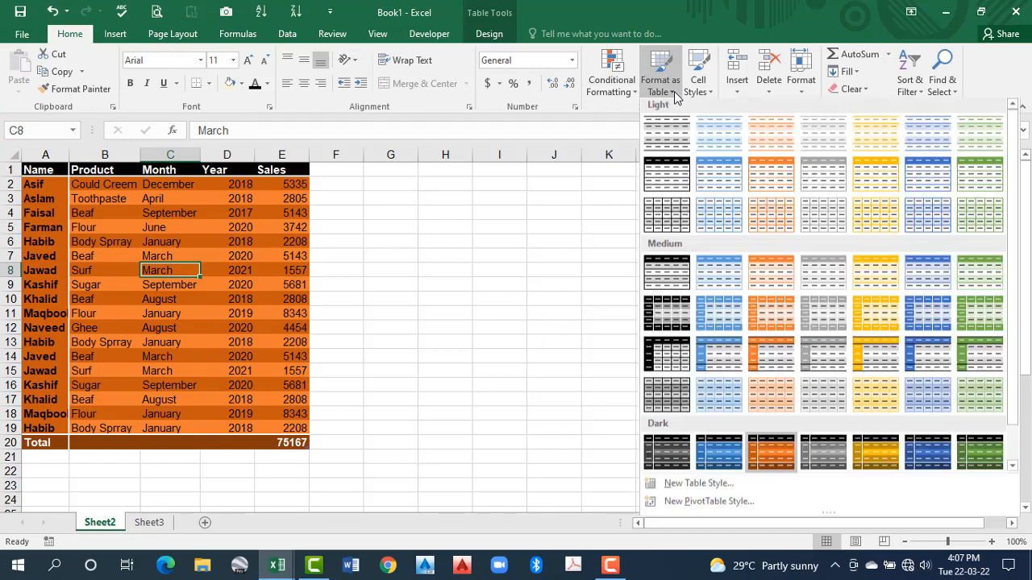
pyautogui.click(723, 488)
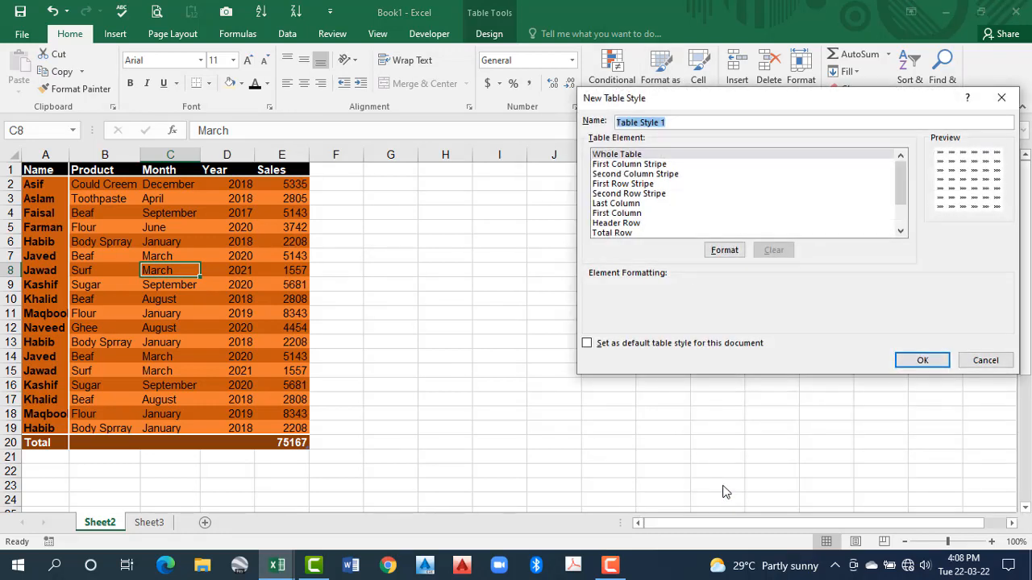
pyautogui.click(628, 156)
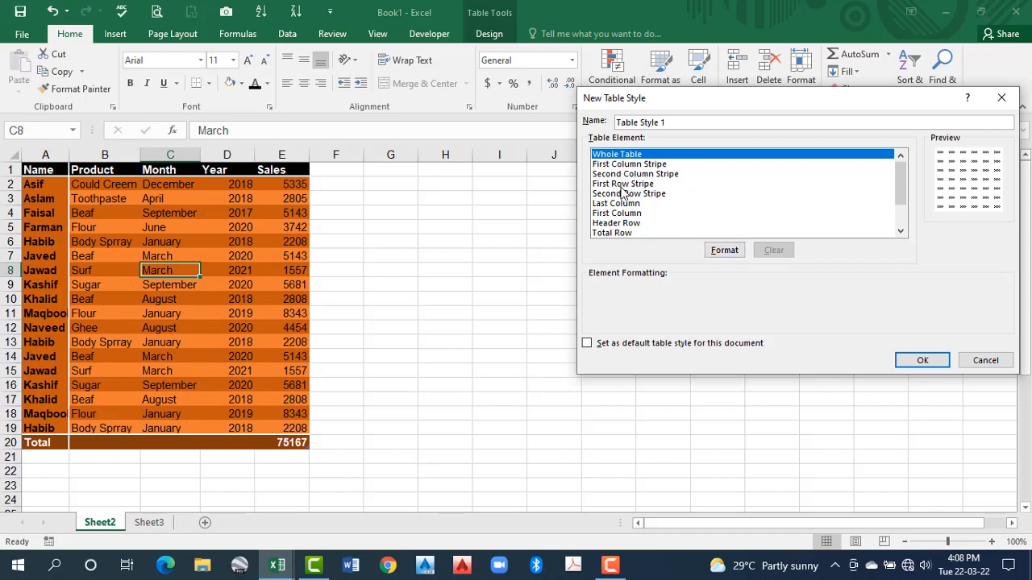
# Review the elements available in the new table style, from First Column Stripe through Last Total Cell
pyautogui.click(611, 165)
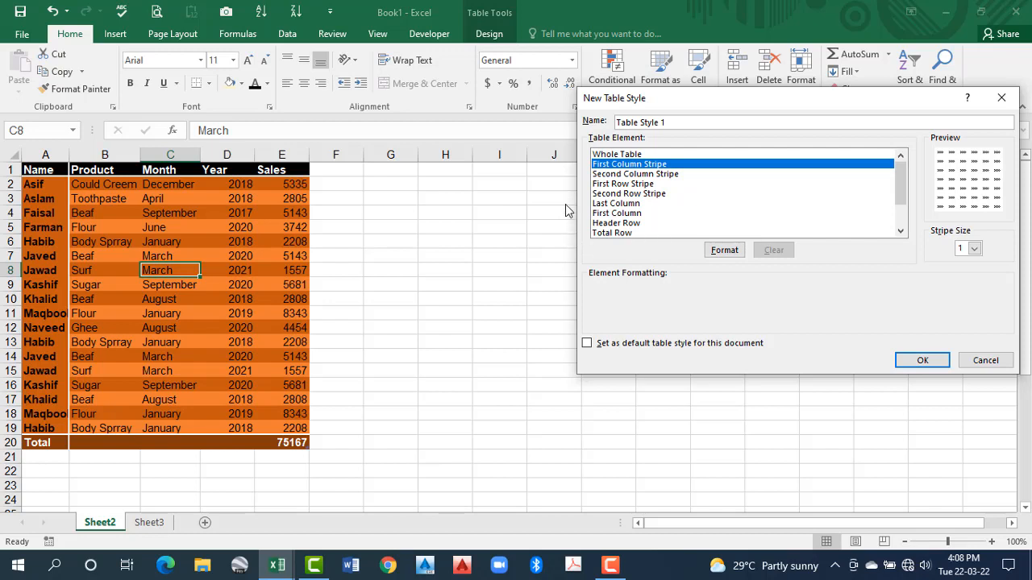
pyautogui.click(619, 174)
pyautogui.click(620, 184)
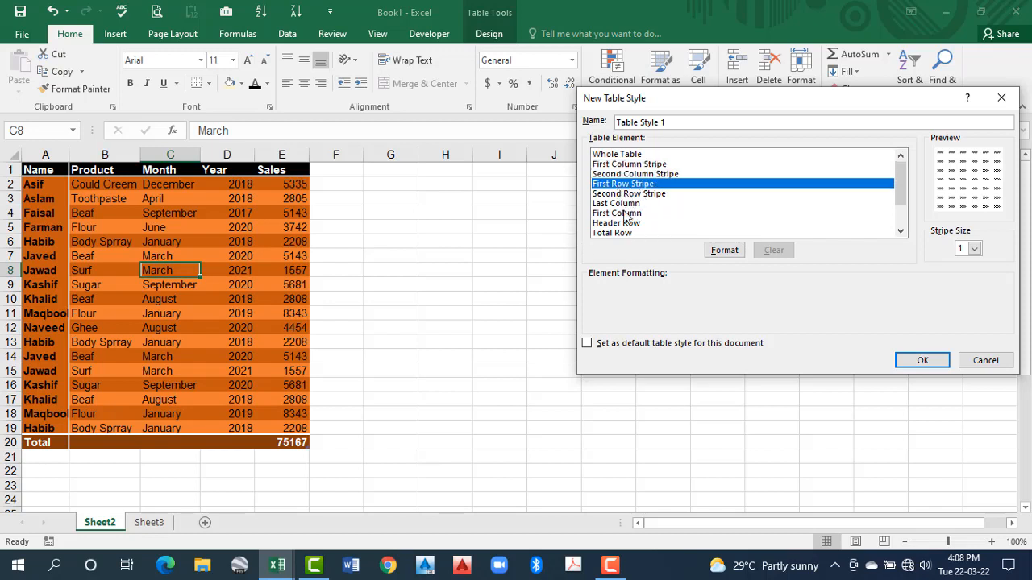
pyautogui.click(603, 193)
pyautogui.click(624, 204)
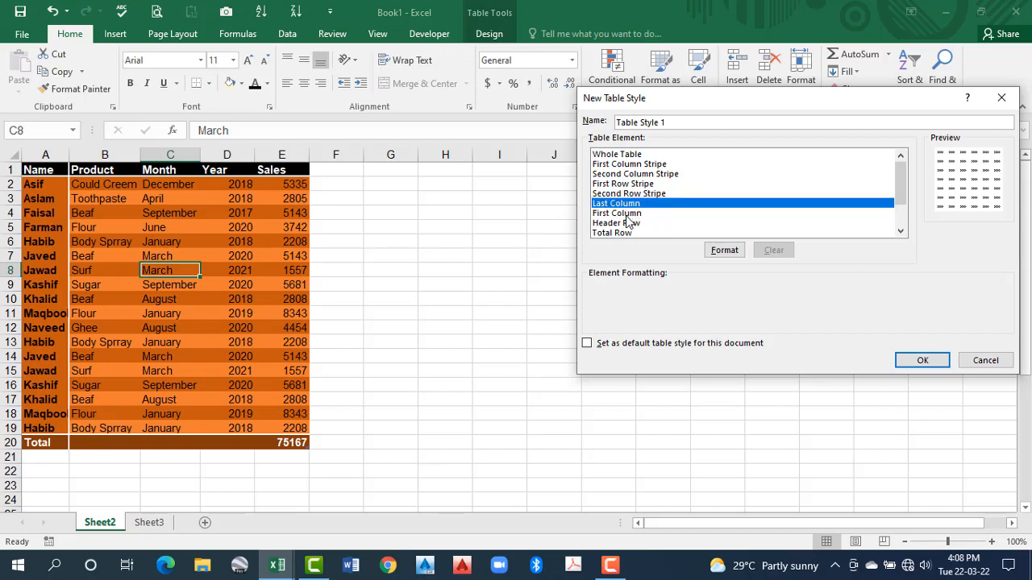
pyautogui.click(626, 214)
pyautogui.click(626, 224)
pyautogui.click(623, 234)
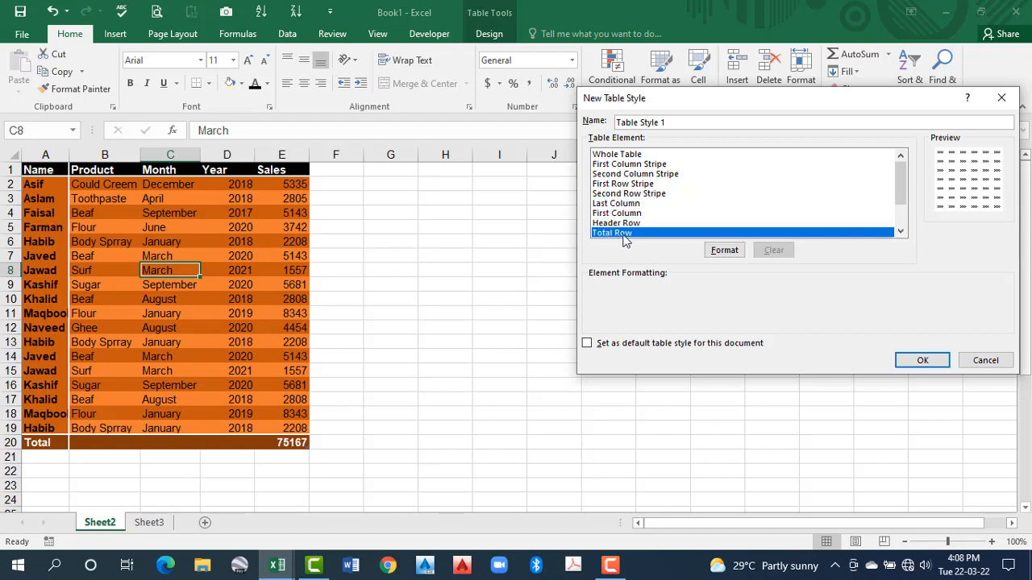
pyautogui.moveTo(901, 194); pyautogui.dragTo(902, 219)
pyautogui.click(623, 205)
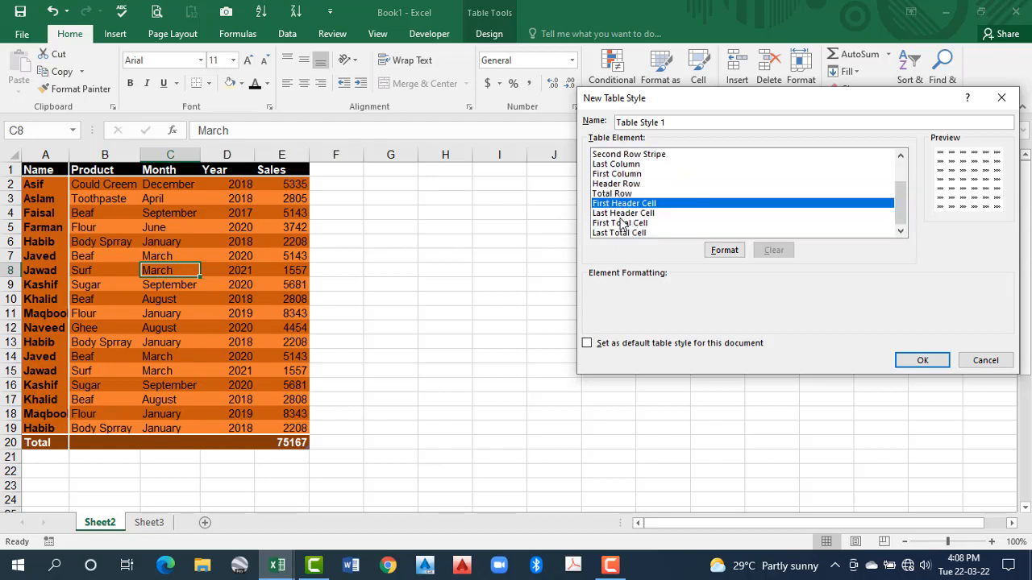
pyautogui.click(621, 216)
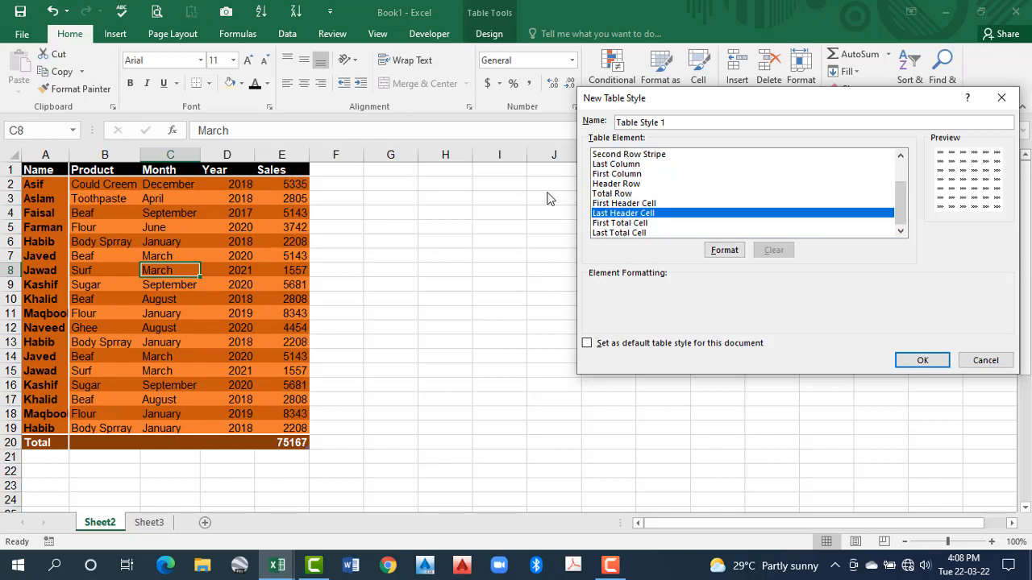
pyautogui.click(615, 224)
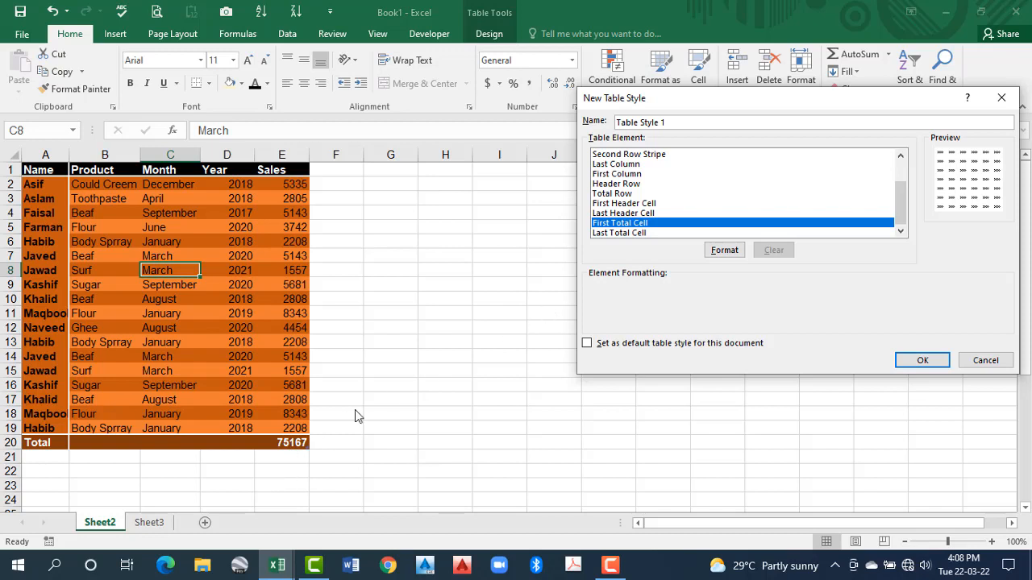
pyautogui.click(634, 233)
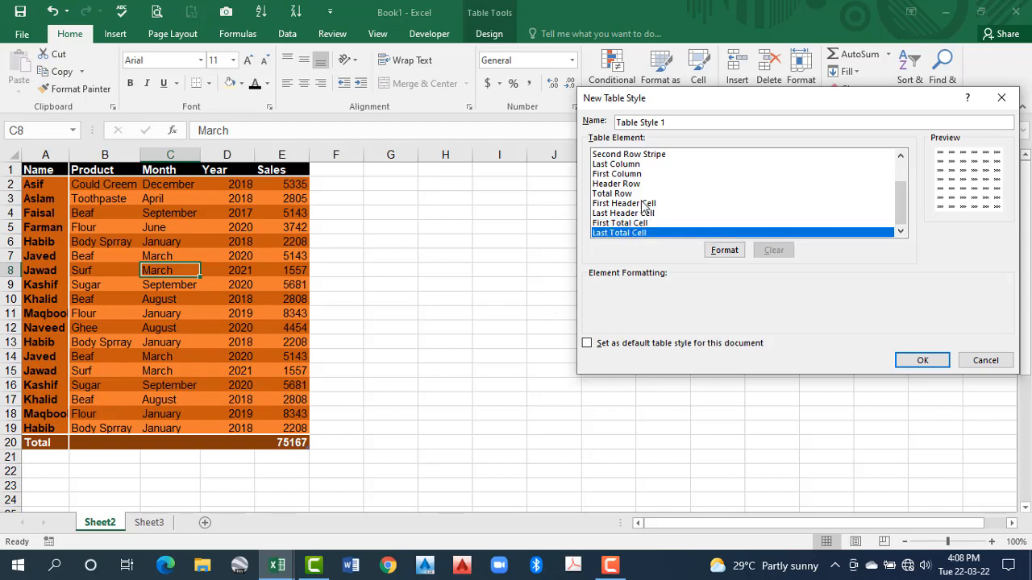
pyautogui.moveTo(901, 207); pyautogui.dragTo(901, 173)
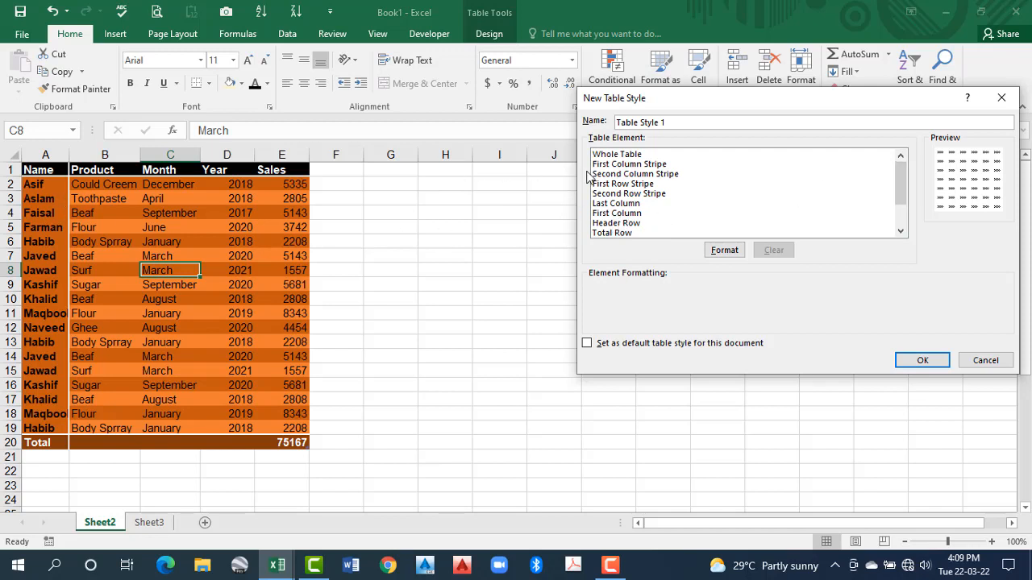
# Format the style's Header Row element with a dark green fill and a white bold font
pyautogui.click(612, 225)
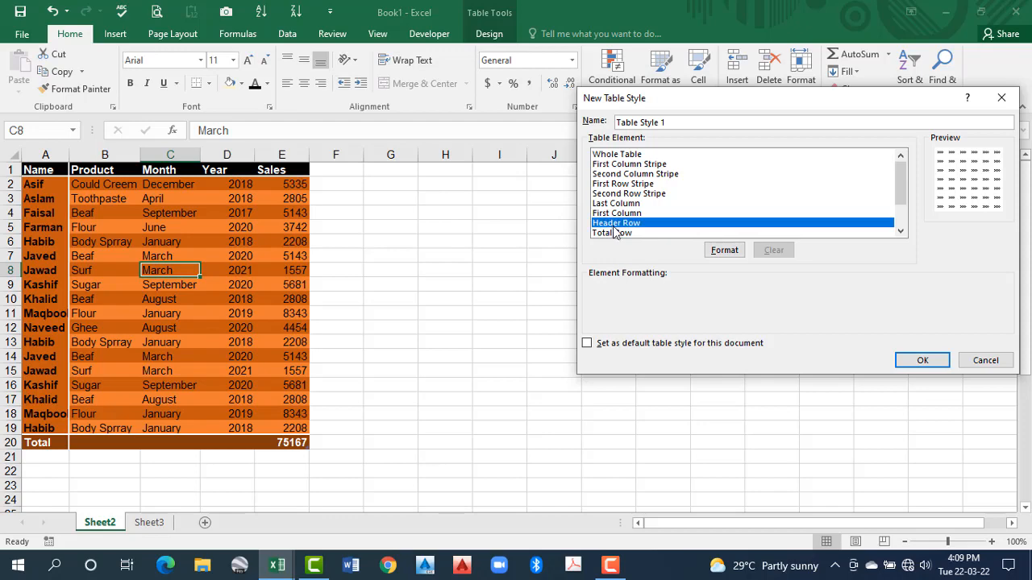
pyautogui.click(728, 251)
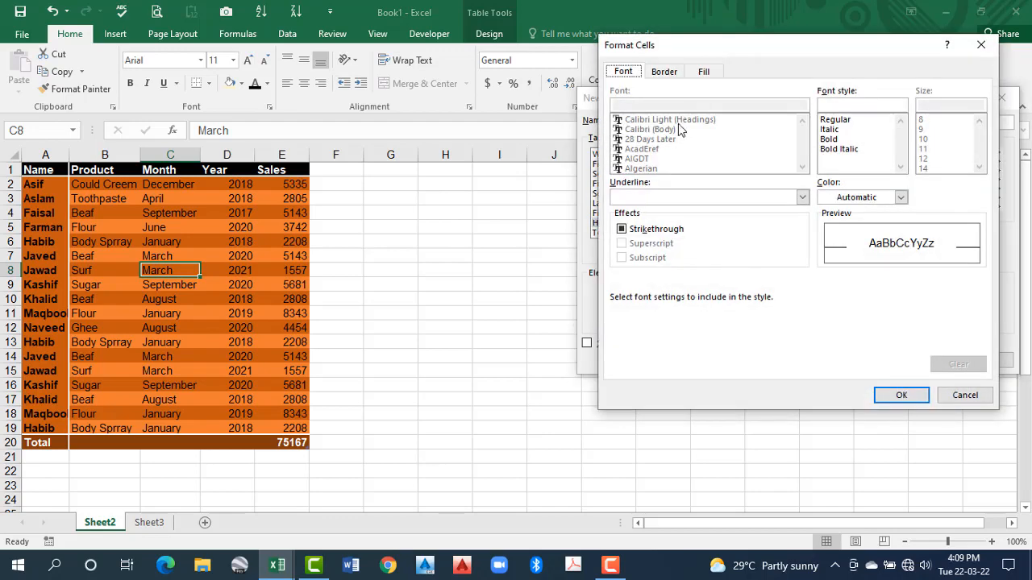
pyautogui.click(703, 72)
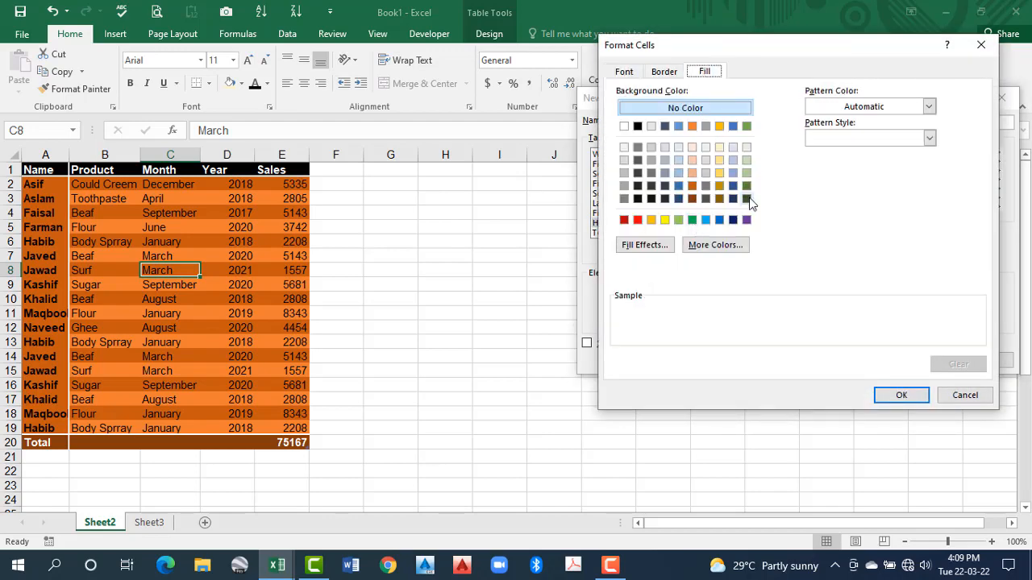
pyautogui.click(623, 72)
pyautogui.click(900, 198)
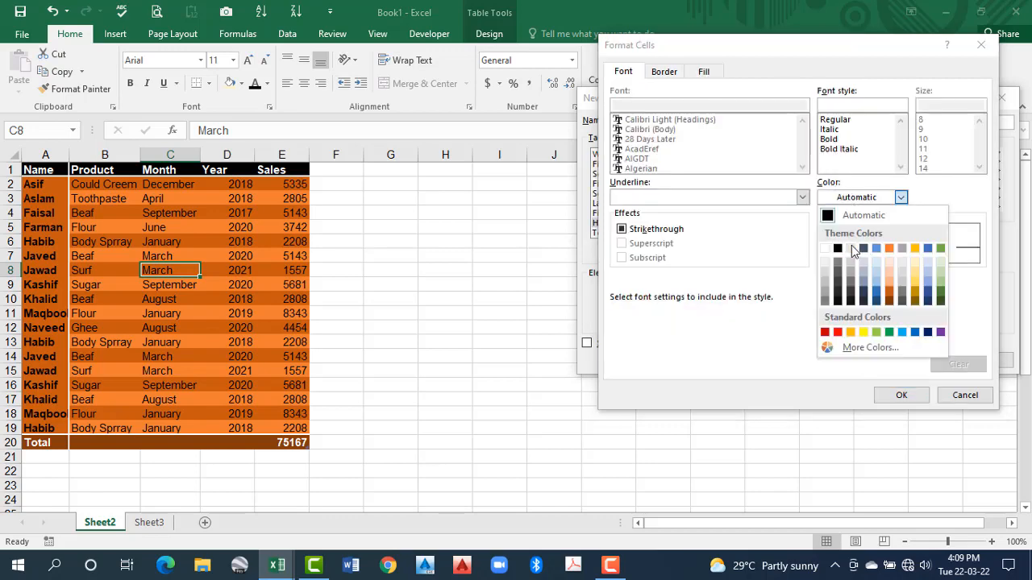
pyautogui.click(825, 250)
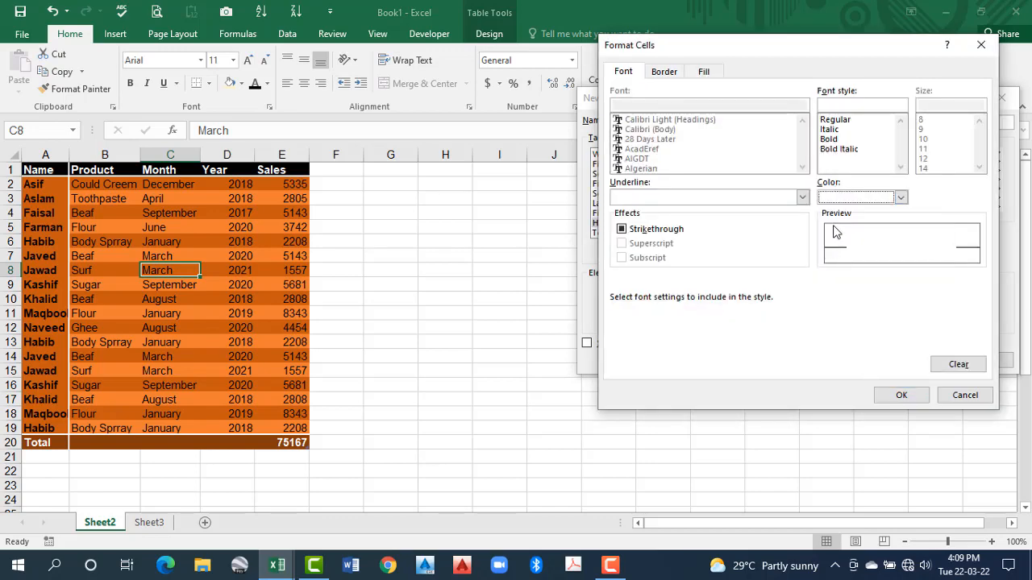
pyautogui.click(829, 139)
pyautogui.click(901, 395)
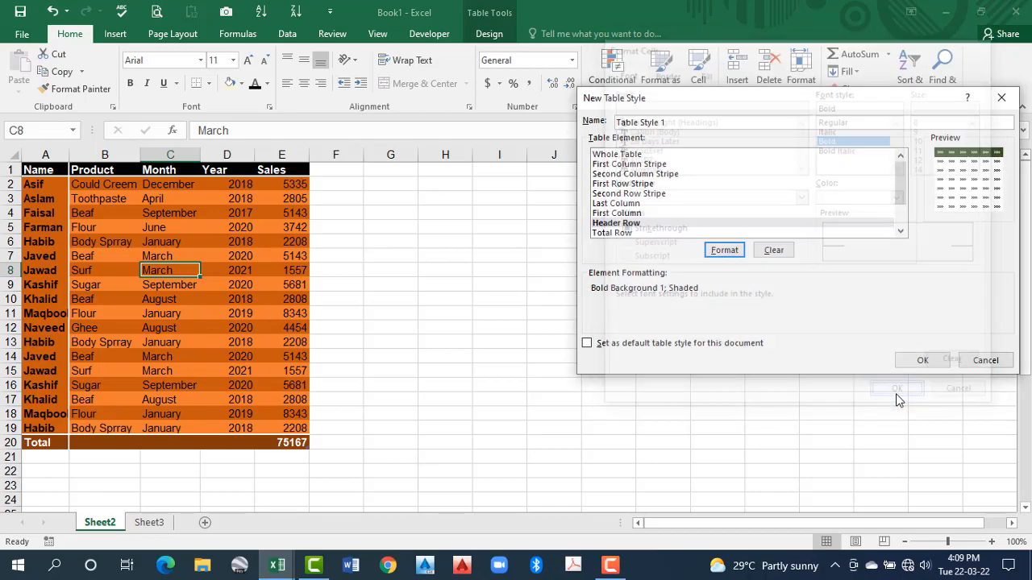
# Start formatting the style's First Column element and give it a light green fill
pyautogui.click(643, 203)
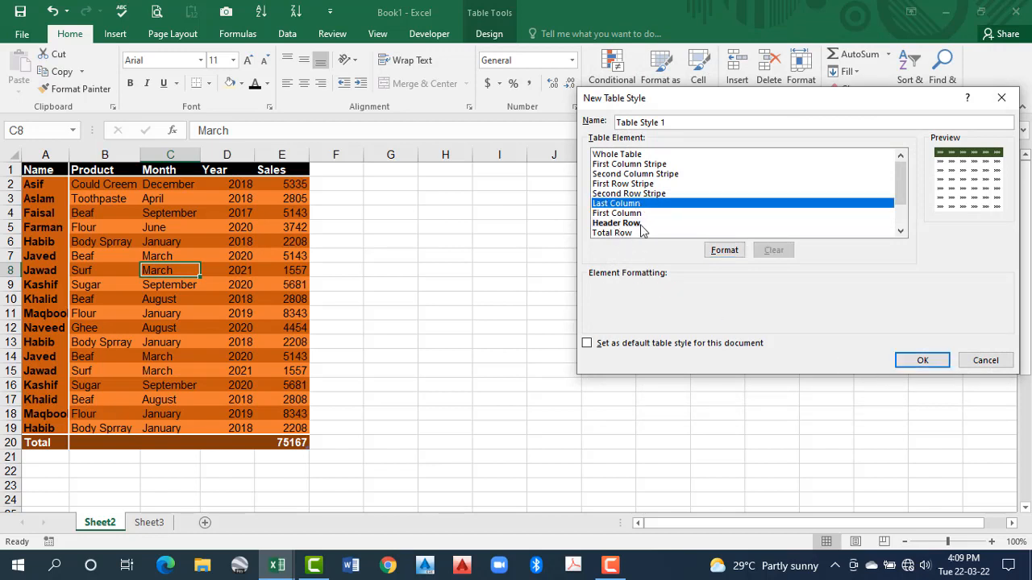
pyautogui.click(636, 224)
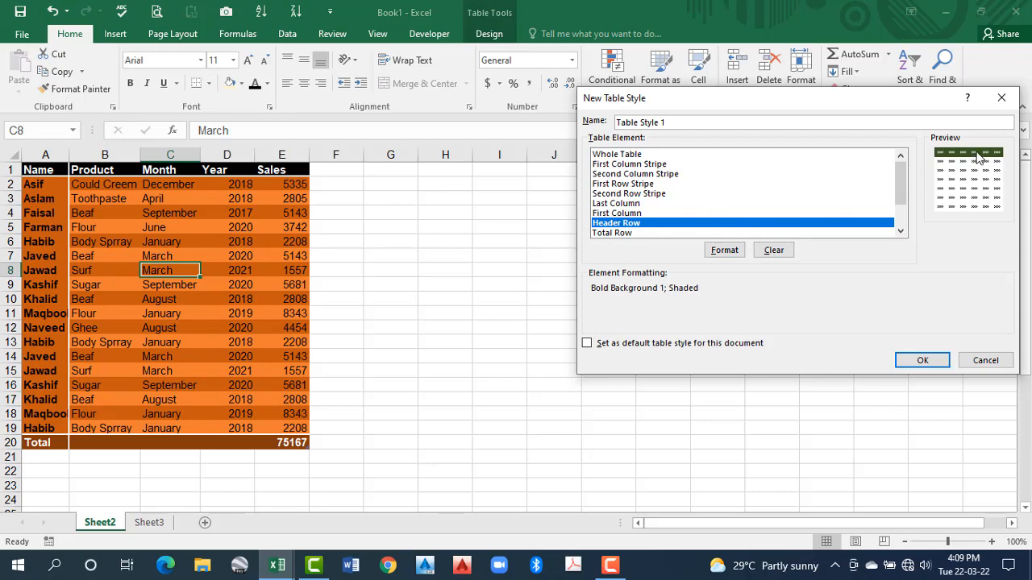
pyautogui.click(613, 213)
pyautogui.click(729, 253)
pyautogui.click(729, 253)
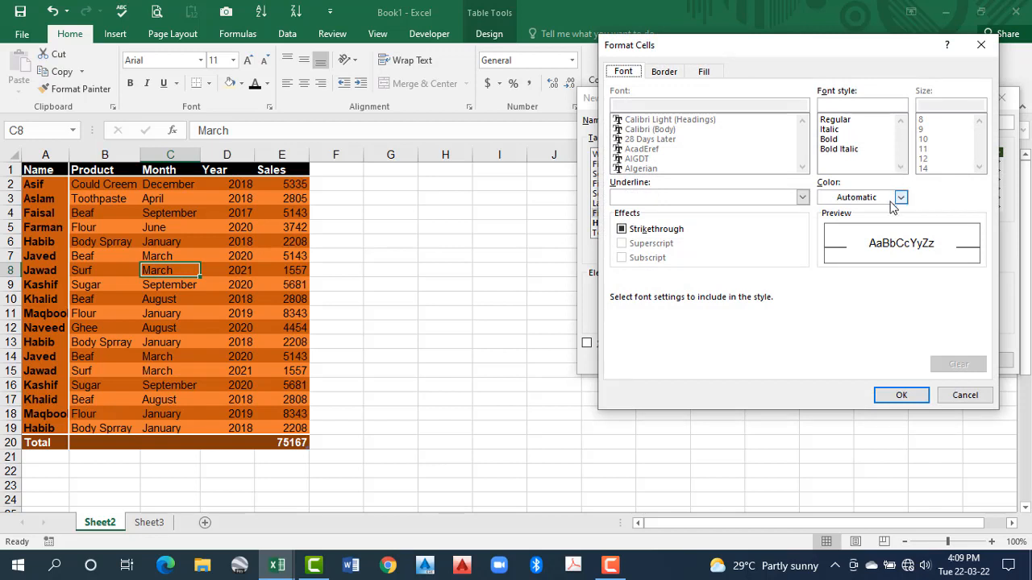
pyautogui.click(704, 71)
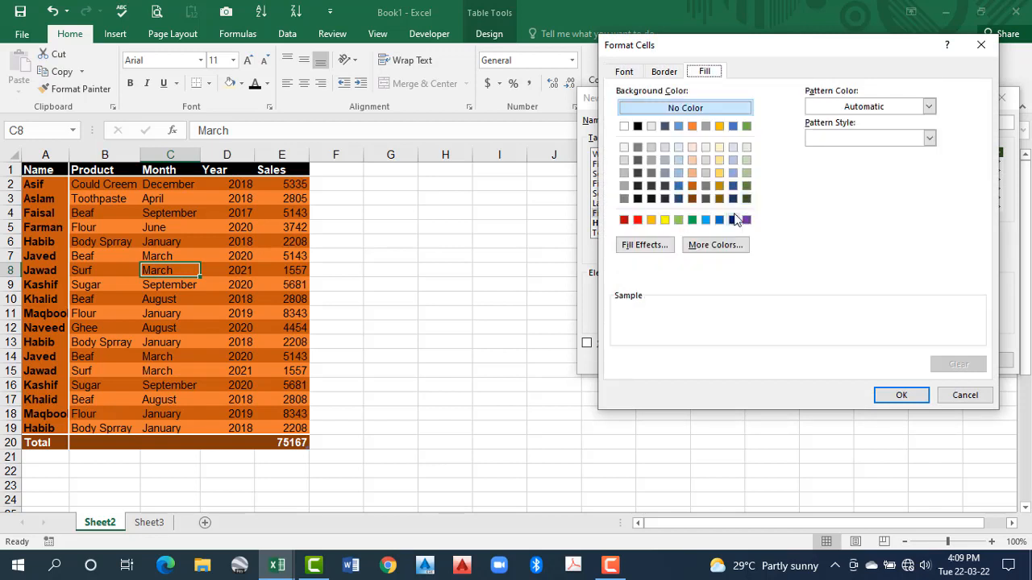
pyautogui.click(746, 172)
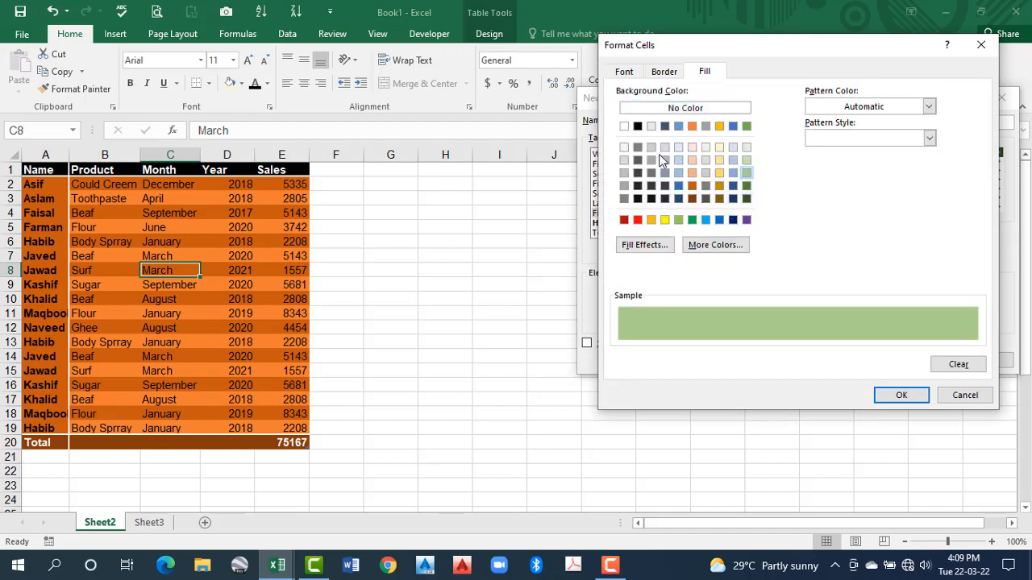
# Set the First Column font to dark orange (Accent 2, Darker 25%) with the Italic style
pyautogui.click(625, 71)
pyautogui.click(901, 197)
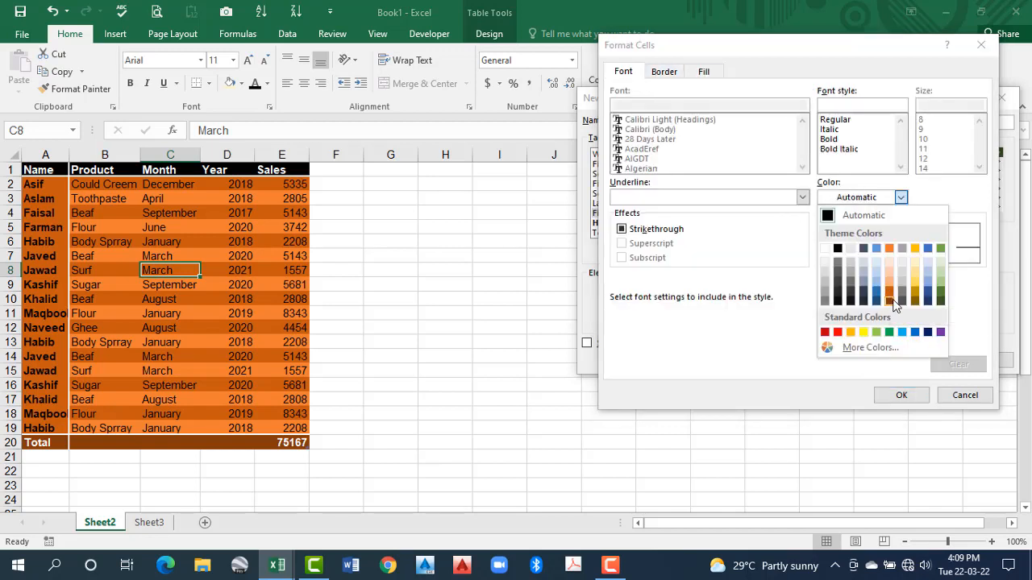
pyautogui.click(892, 301)
pyautogui.click(830, 140)
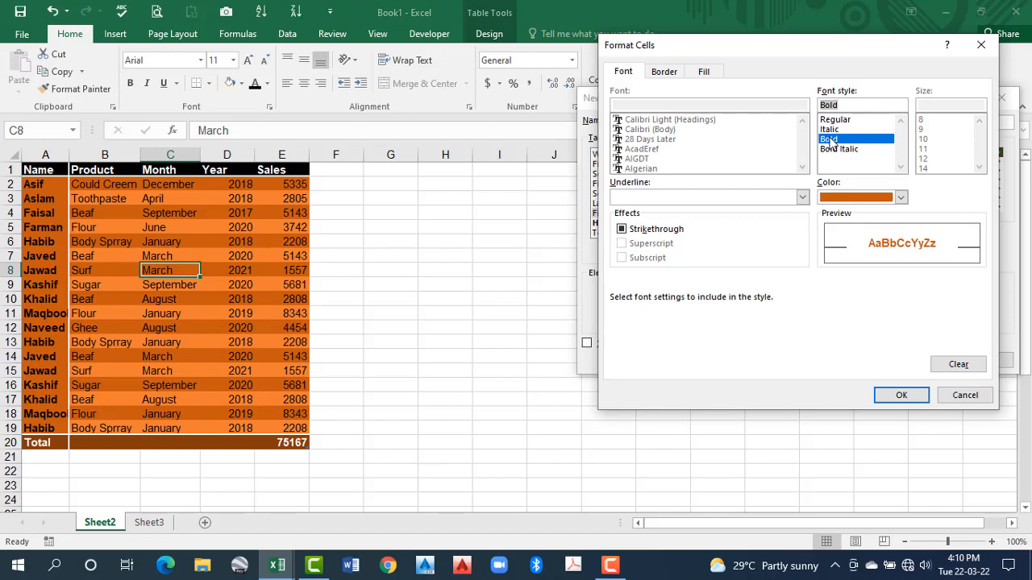
pyautogui.click(829, 129)
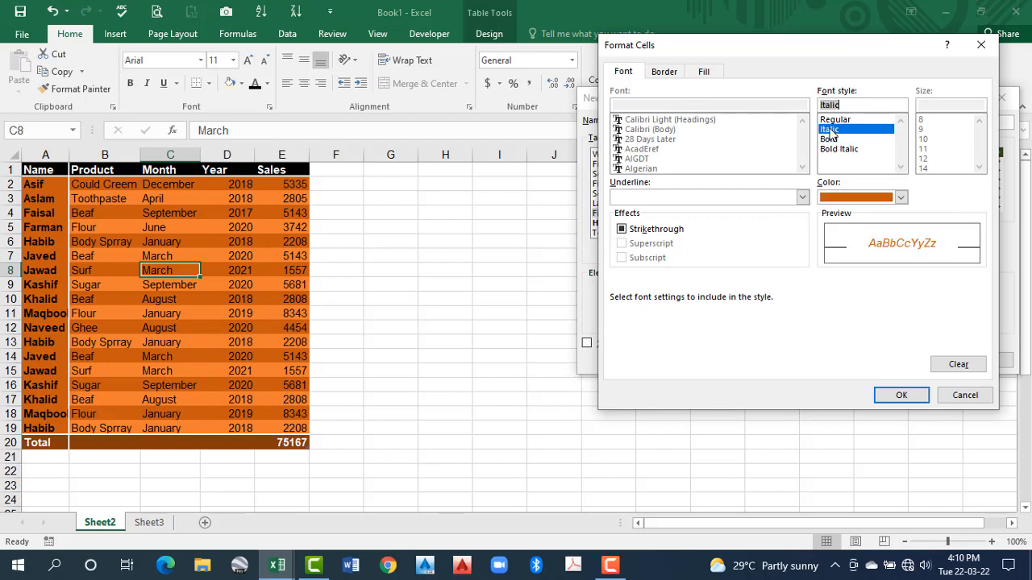
pyautogui.click(833, 120)
pyautogui.click(834, 133)
# Add thin solid outer and inside borders on all sides of the First Column element and apply its formatting
pyautogui.click(704, 71)
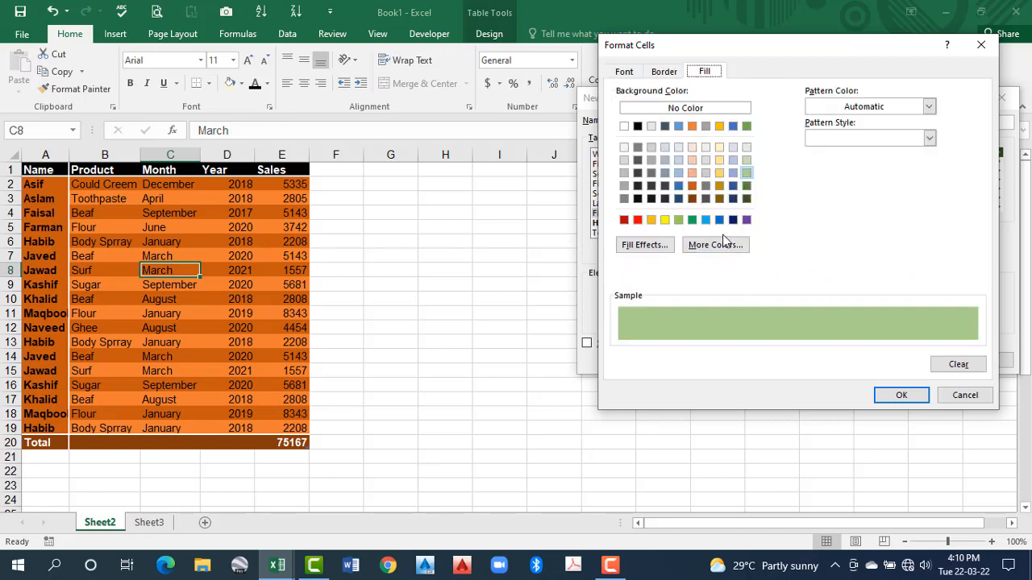
pyautogui.click(665, 74)
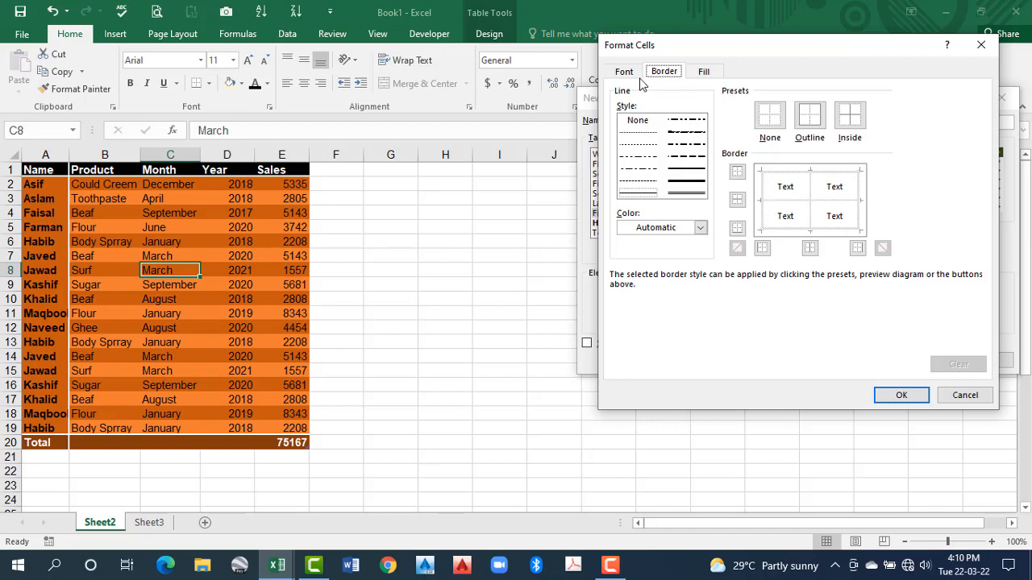
pyautogui.click(765, 197)
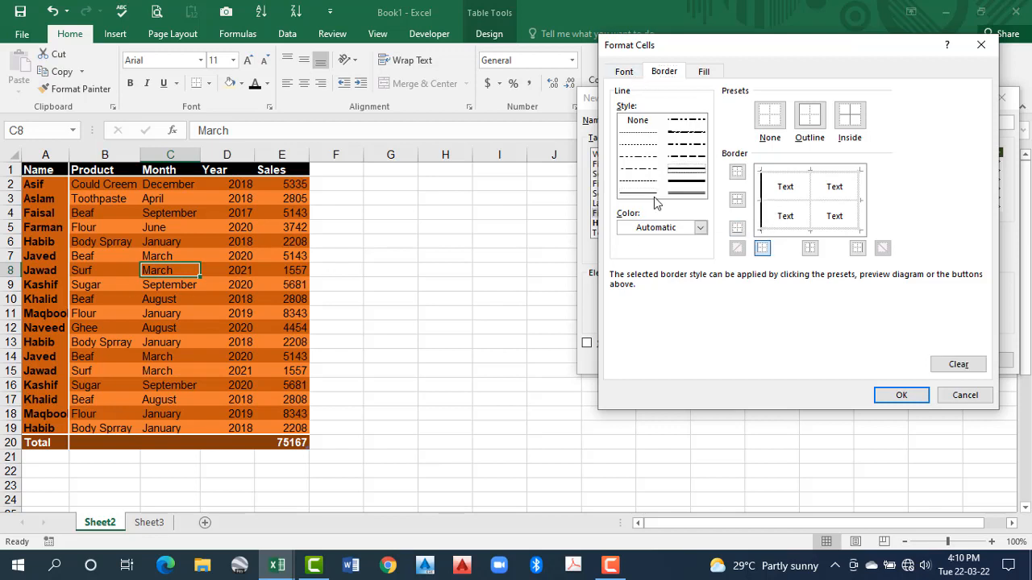
pyautogui.click(802, 178)
pyautogui.click(800, 203)
pyautogui.click(812, 196)
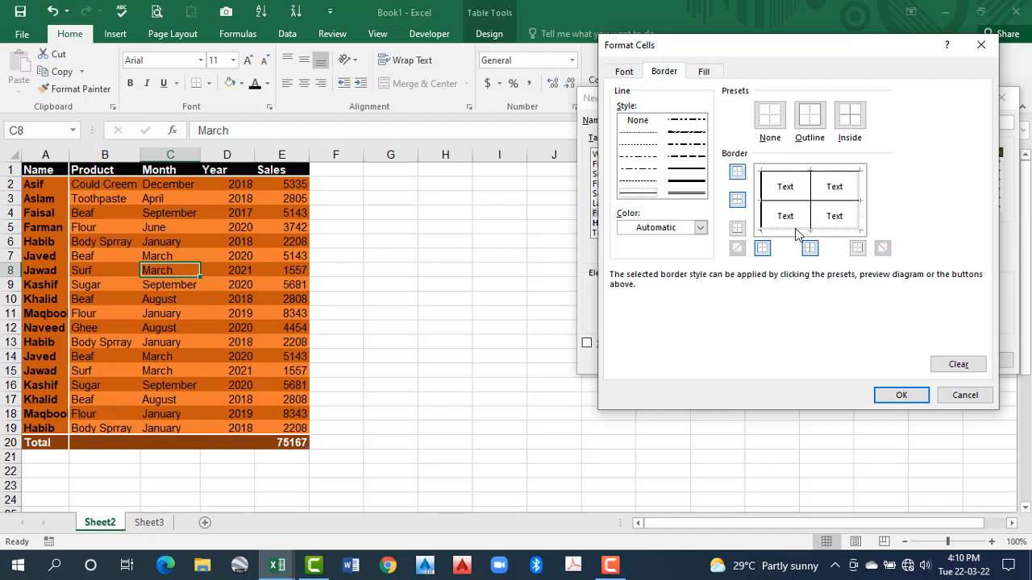
pyautogui.click(798, 232)
pyautogui.click(859, 200)
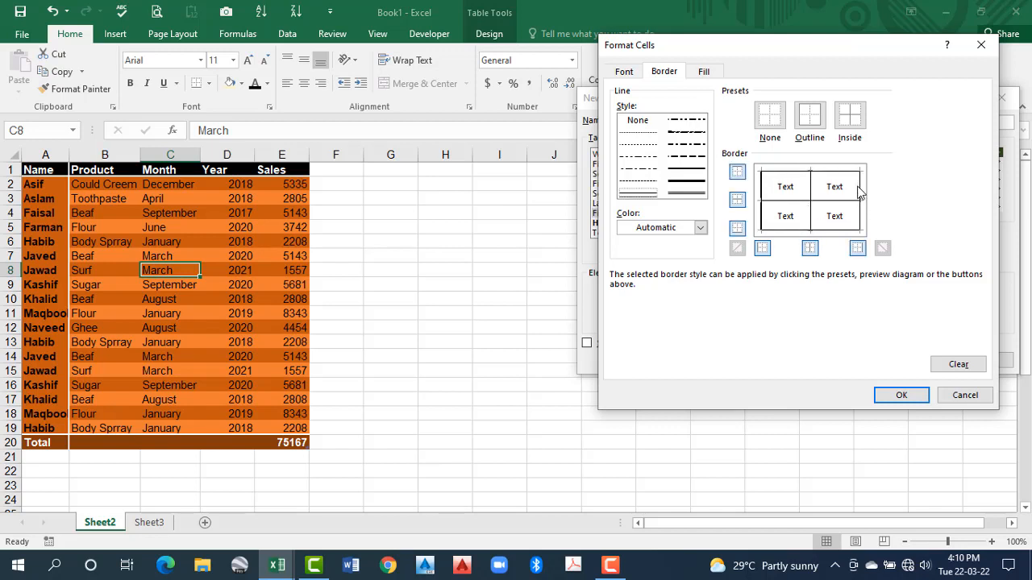
pyautogui.click(896, 396)
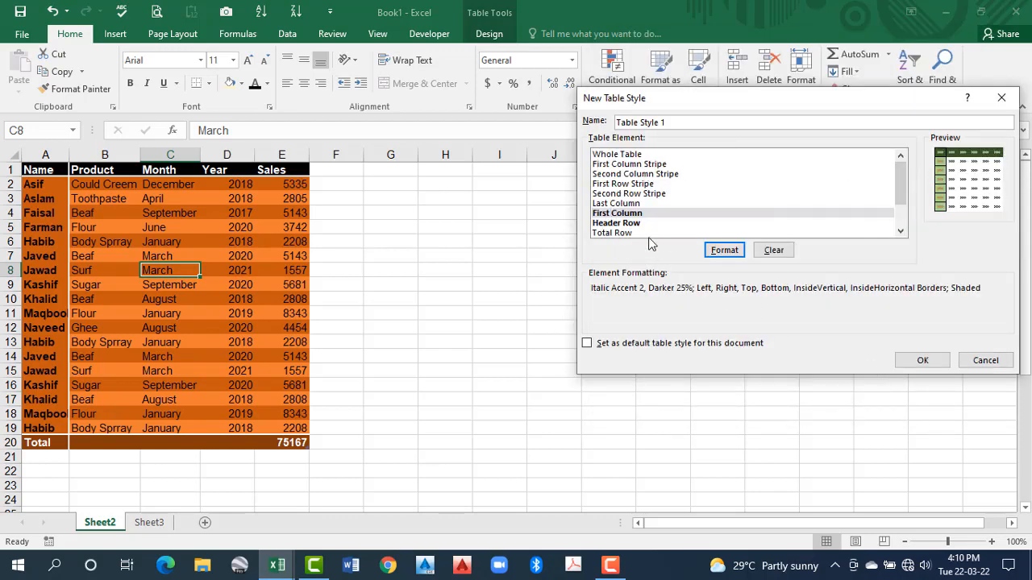
# Give the style's Last Column element a medium solid right border and thin solid borders on the other outer and inside edges
pyautogui.click(616, 203)
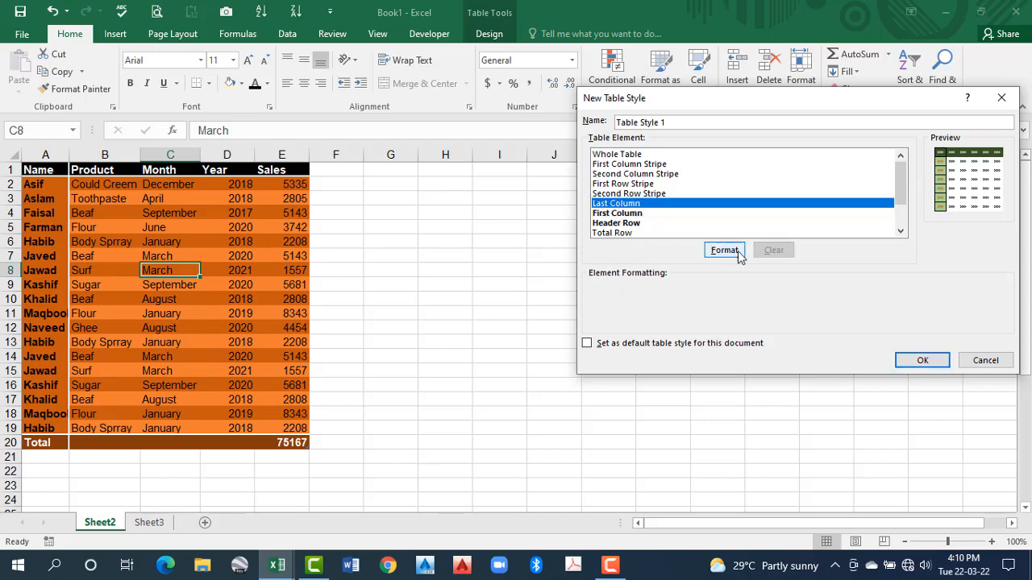
pyautogui.click(724, 250)
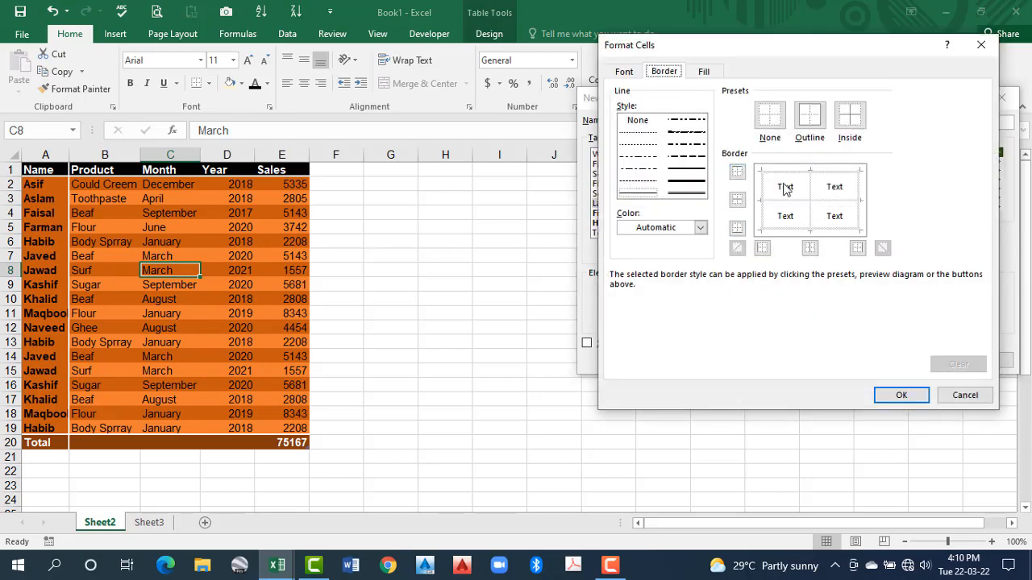
pyautogui.click(691, 173)
pyautogui.click(859, 200)
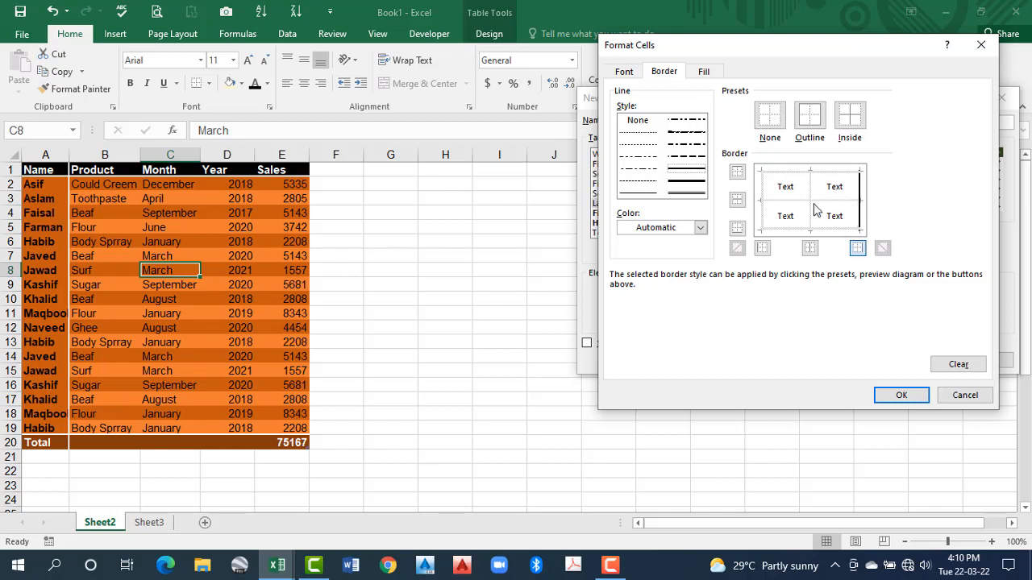
pyautogui.click(642, 193)
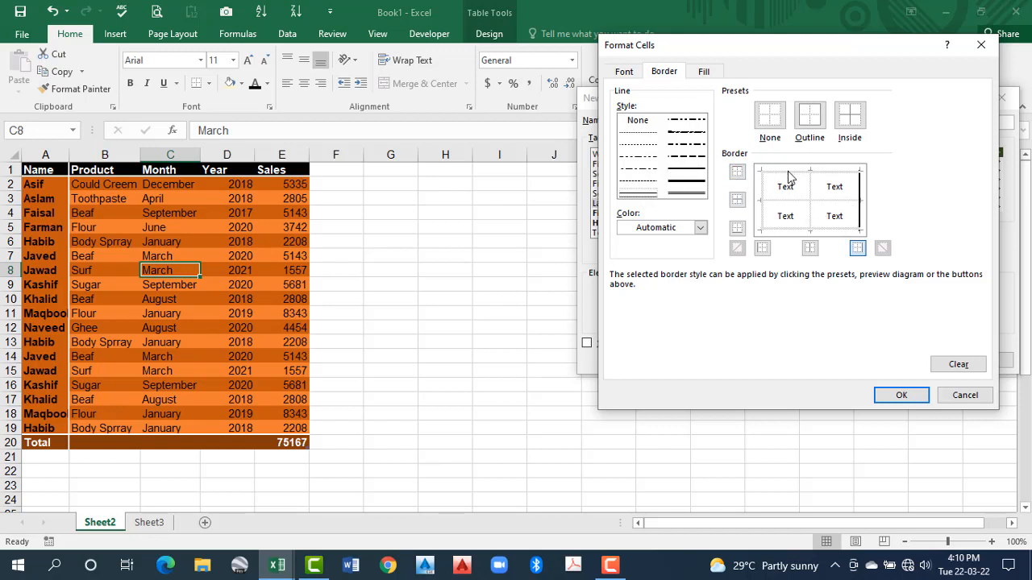
pyautogui.click(815, 173)
pyautogui.click(827, 203)
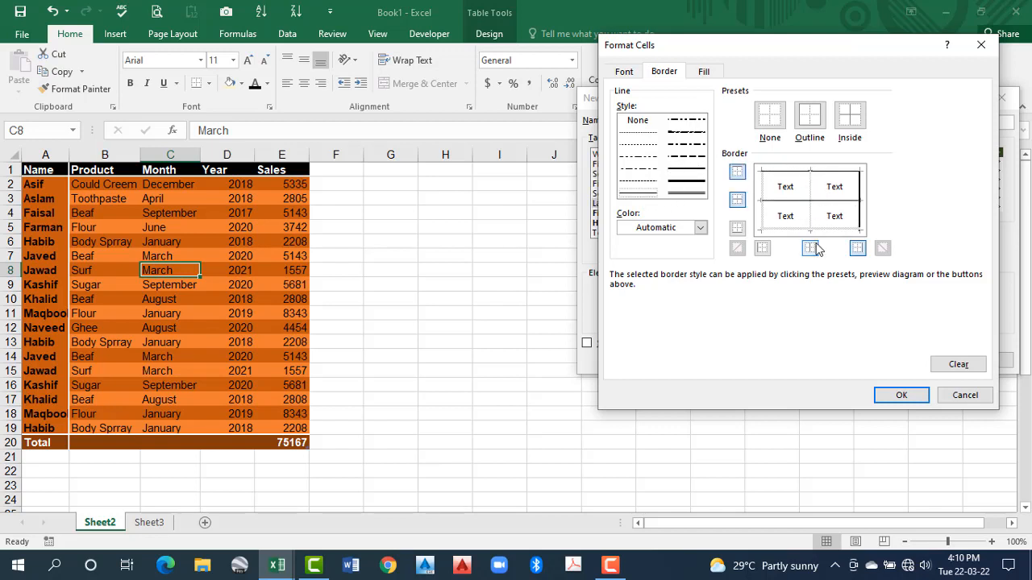
pyautogui.click(820, 229)
pyautogui.click(810, 218)
pyautogui.click(764, 203)
# Give the Last Column element a light gold fill and a Bold font, and apply its formatting
pyautogui.click(704, 72)
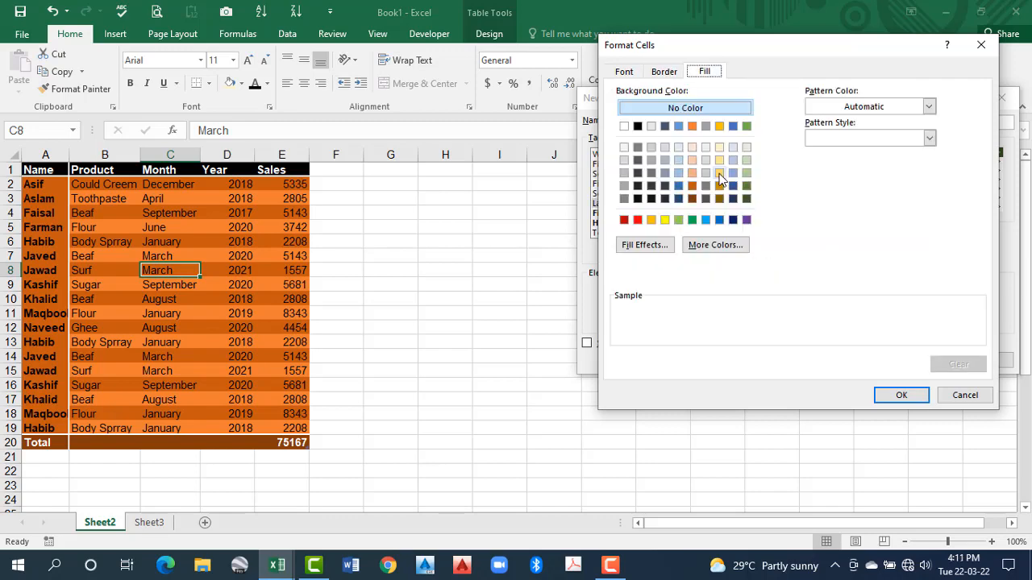
pyautogui.click(719, 174)
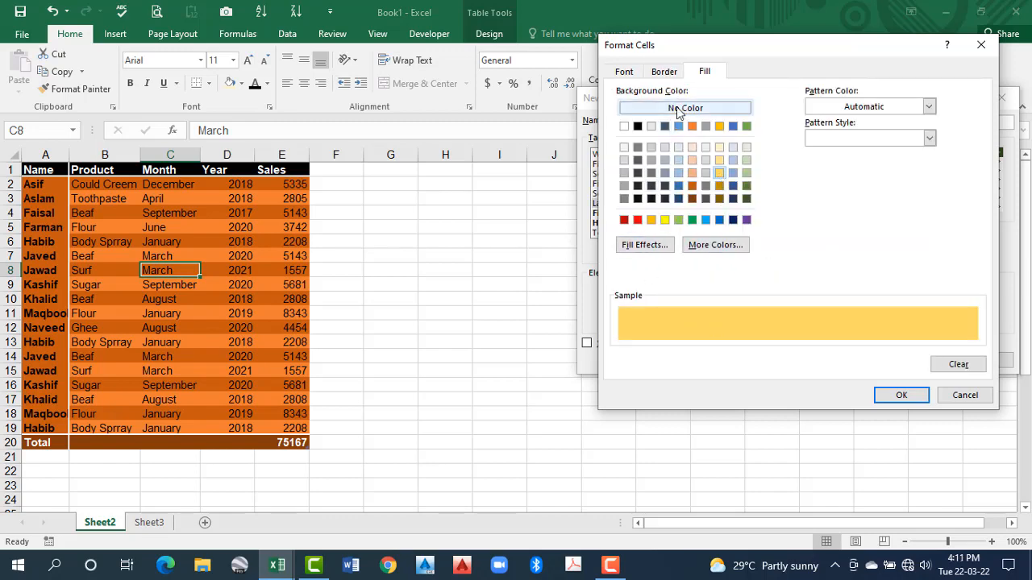
pyautogui.click(625, 71)
pyautogui.click(867, 198)
pyautogui.click(849, 215)
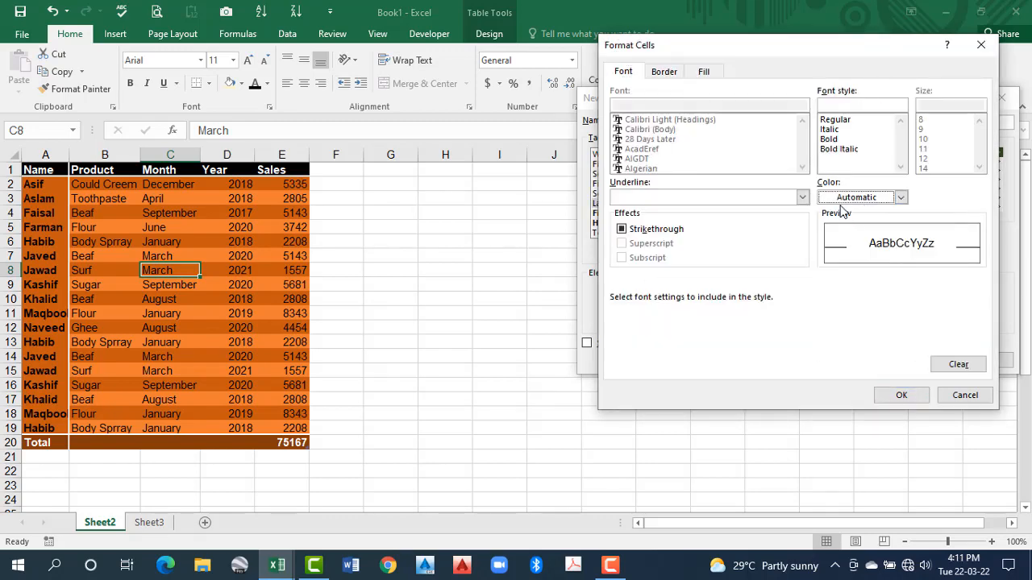
pyautogui.click(835, 139)
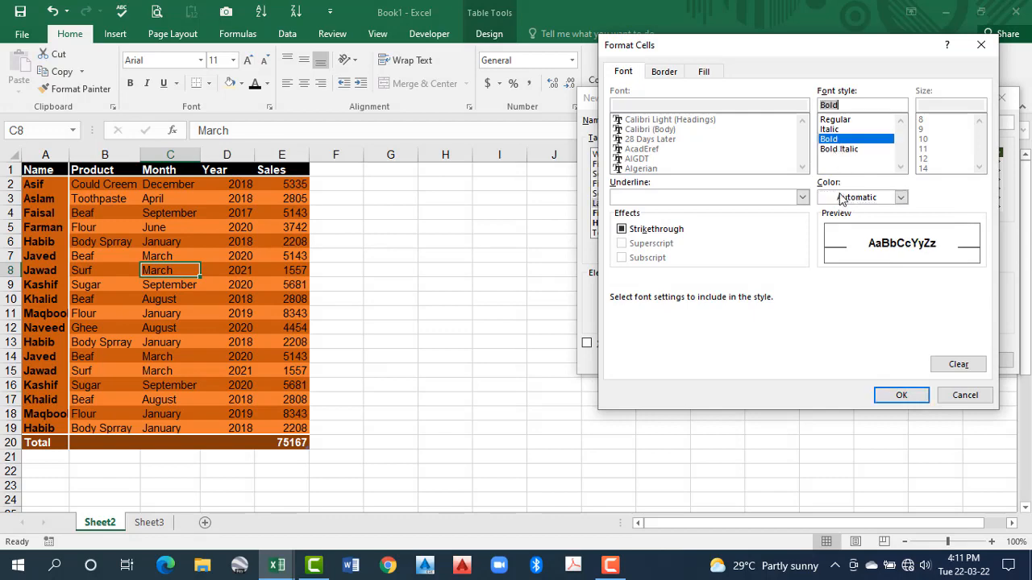
pyautogui.click(894, 395)
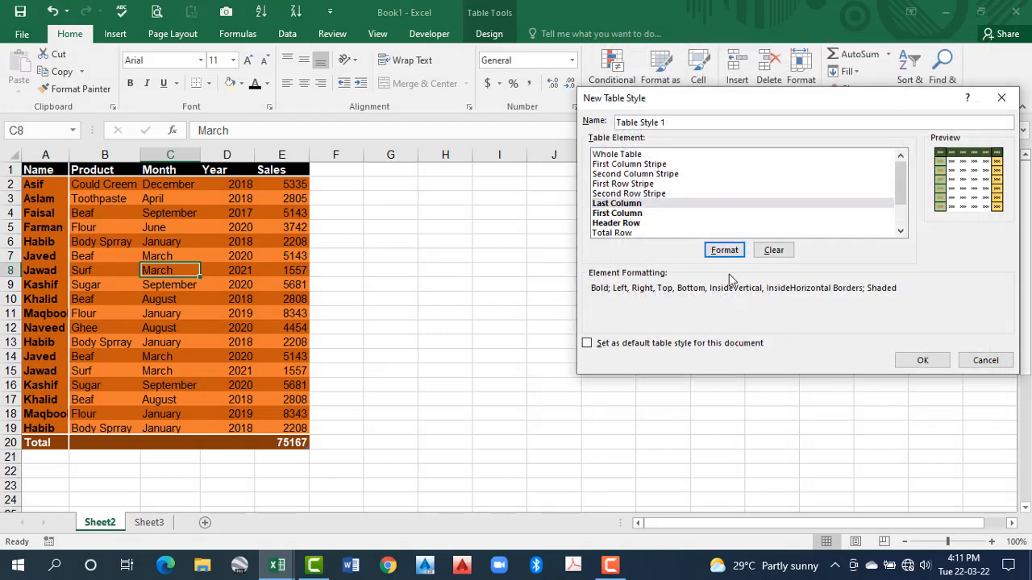
# Start formatting the style's First Total Cell element and give it a green fill
pyautogui.scroll(-1, 634, 223)
pyautogui.click(634, 222)
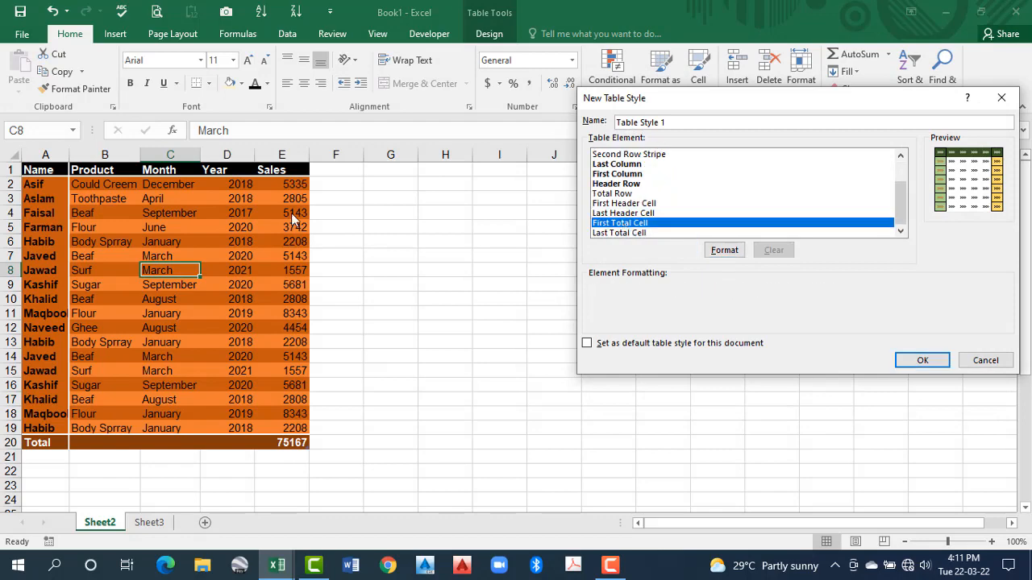
pyautogui.click(723, 250)
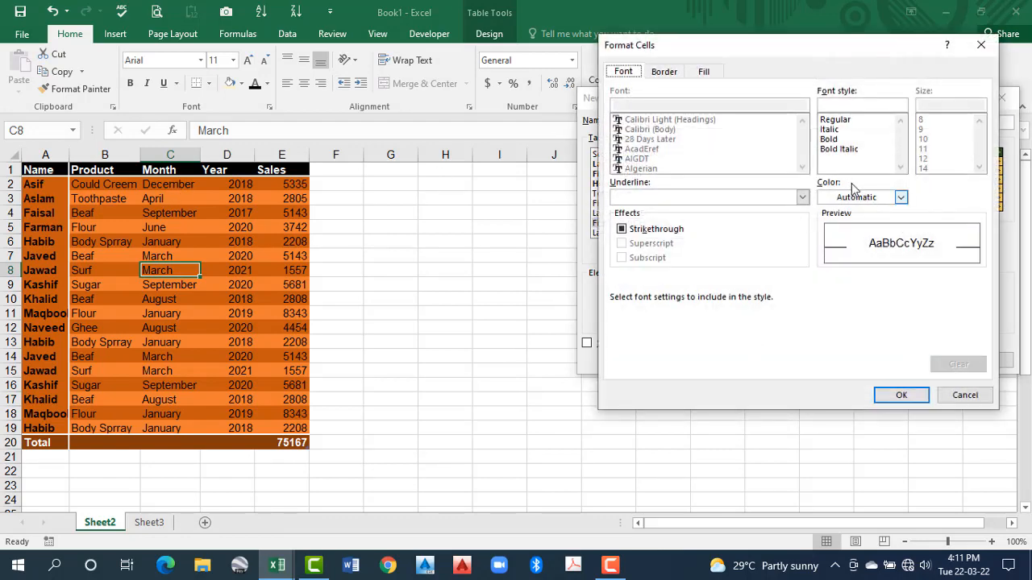
pyautogui.click(698, 78)
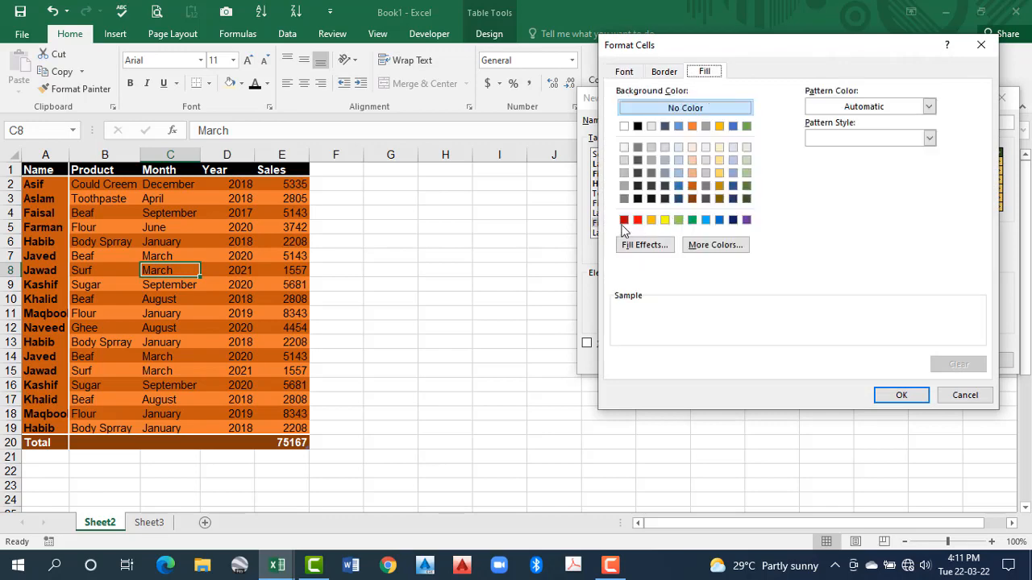
pyautogui.click(692, 219)
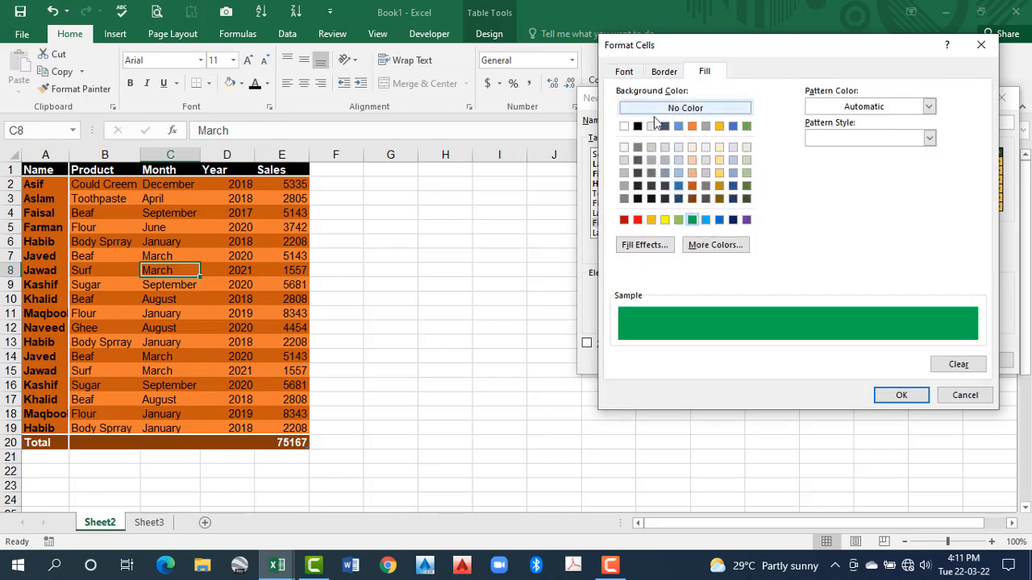
# Add a thick solid outline border to the First Total Cell element and apply its formatting
pyautogui.click(626, 72)
pyautogui.hotkey('ctrl', 'Tab')
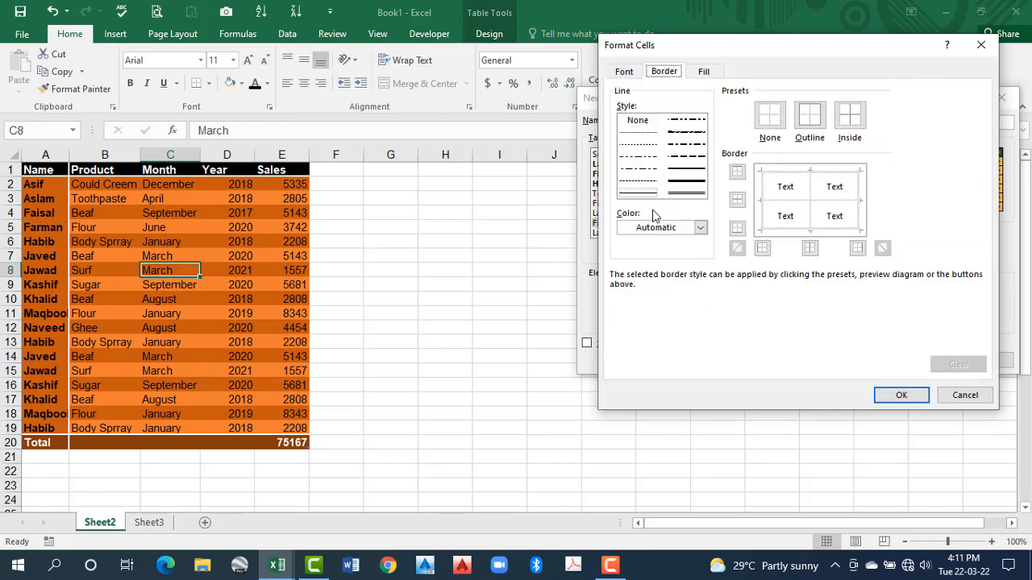
pyautogui.click(685, 184)
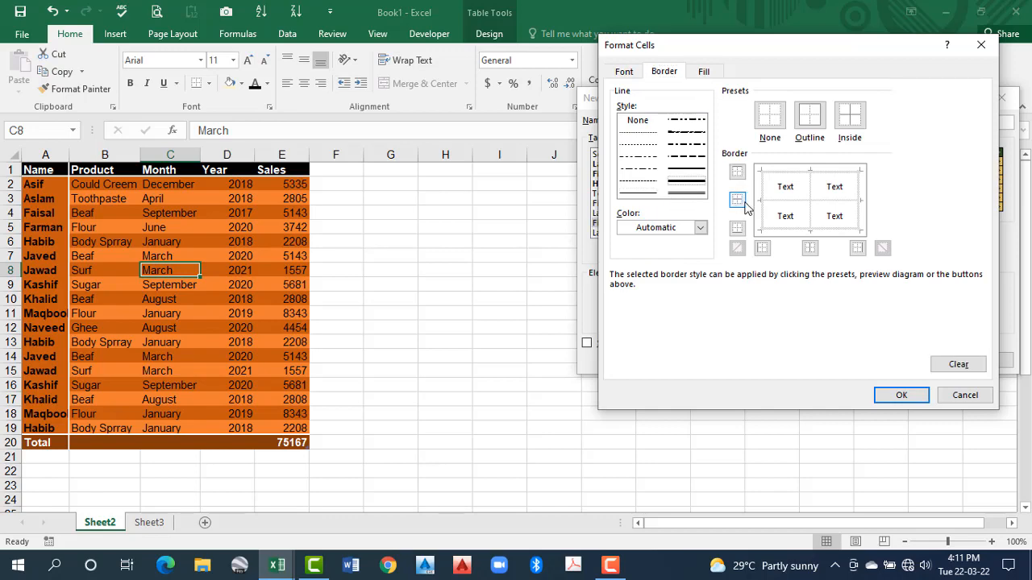
pyautogui.click(809, 116)
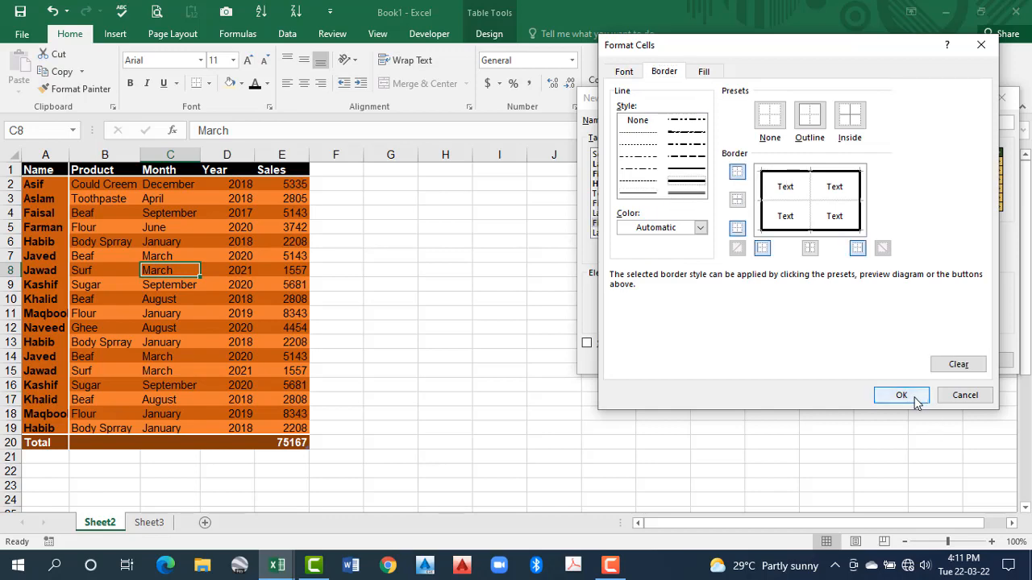
pyautogui.click(901, 395)
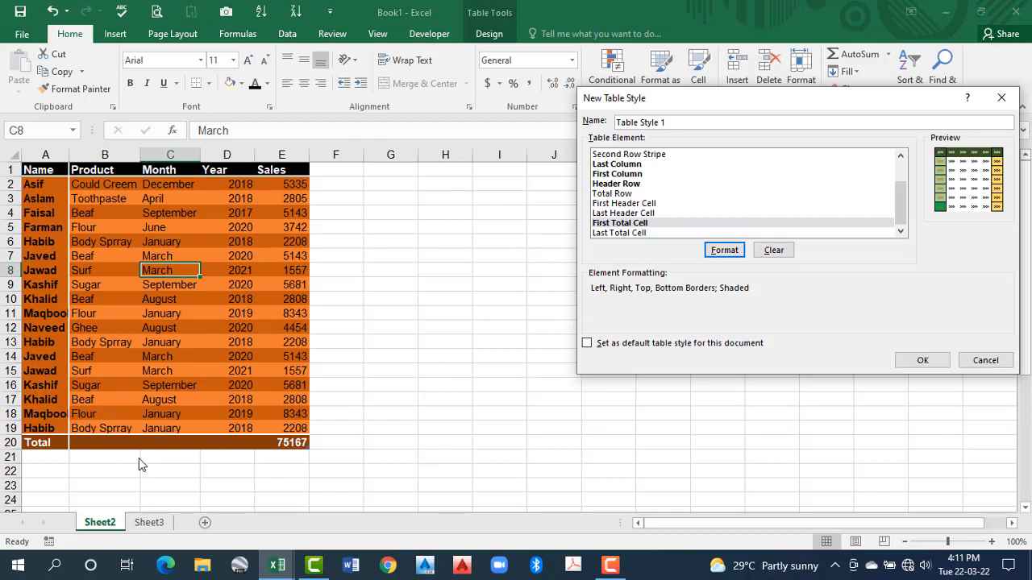
# Start formatting the style's Last Total Cell element with a yellow fill and an outline border
pyautogui.click(634, 234)
pyautogui.click(627, 225)
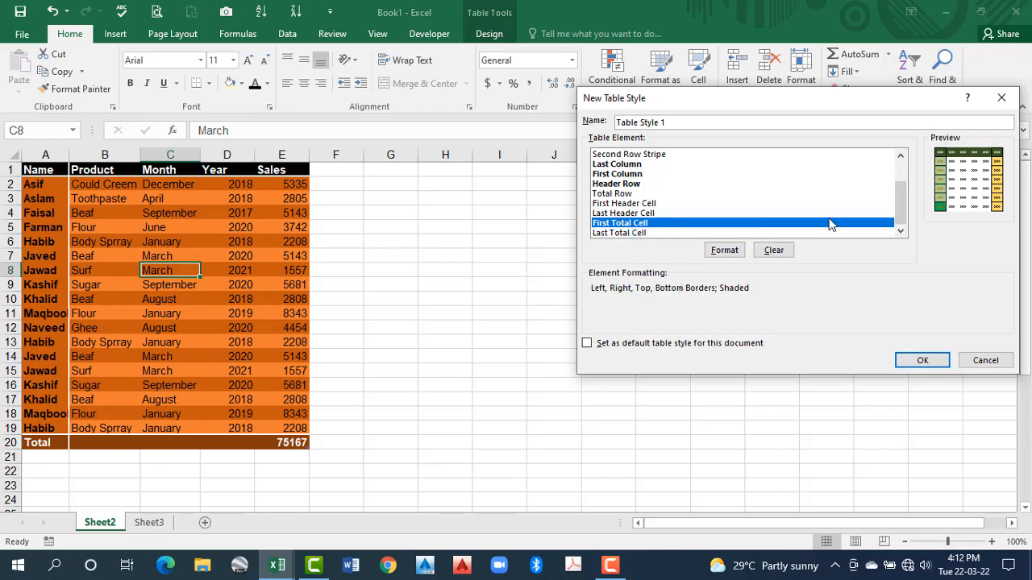
pyautogui.click(628, 233)
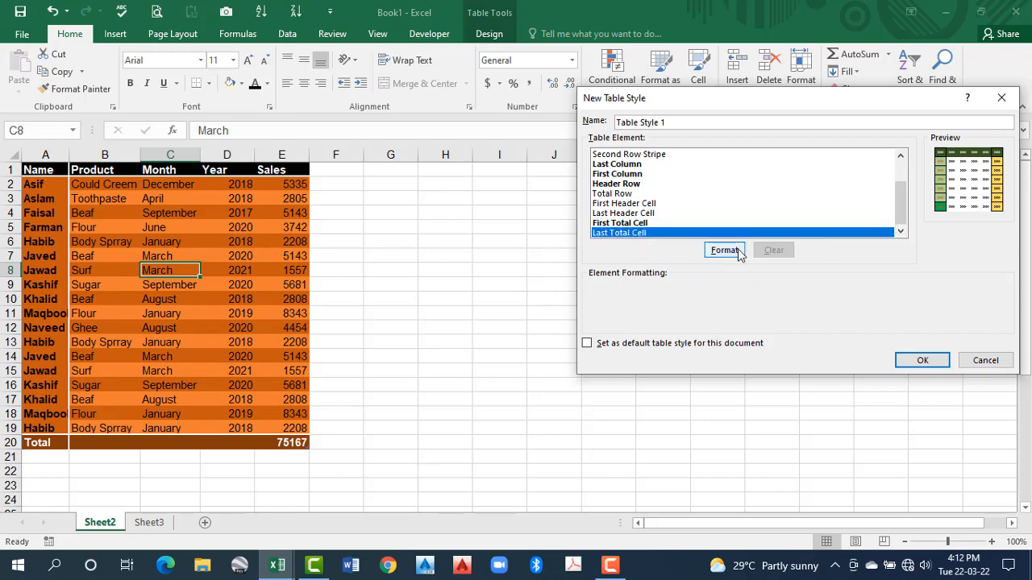
pyautogui.click(724, 251)
pyautogui.click(703, 70)
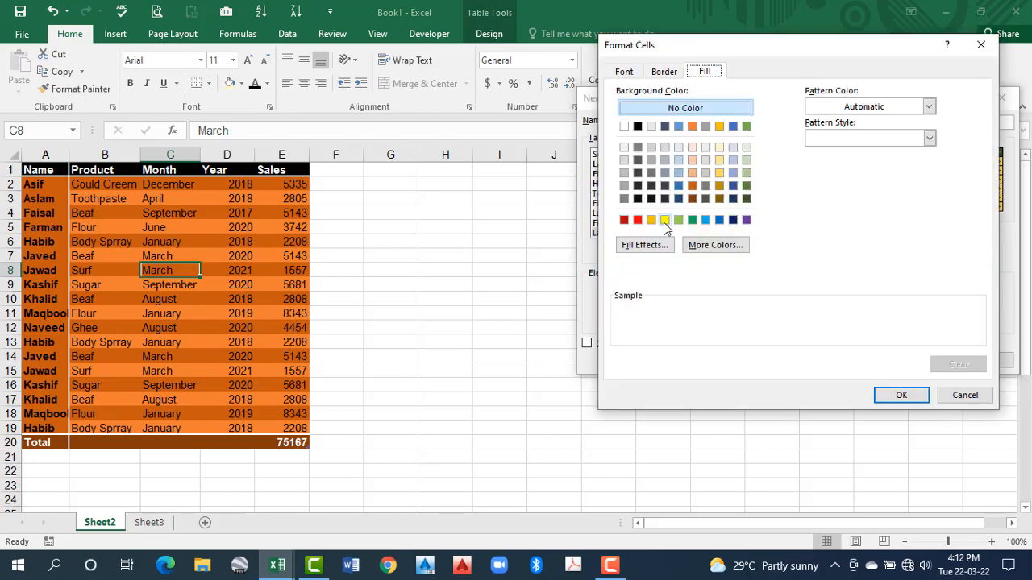
pyautogui.click(665, 220)
pyautogui.click(664, 70)
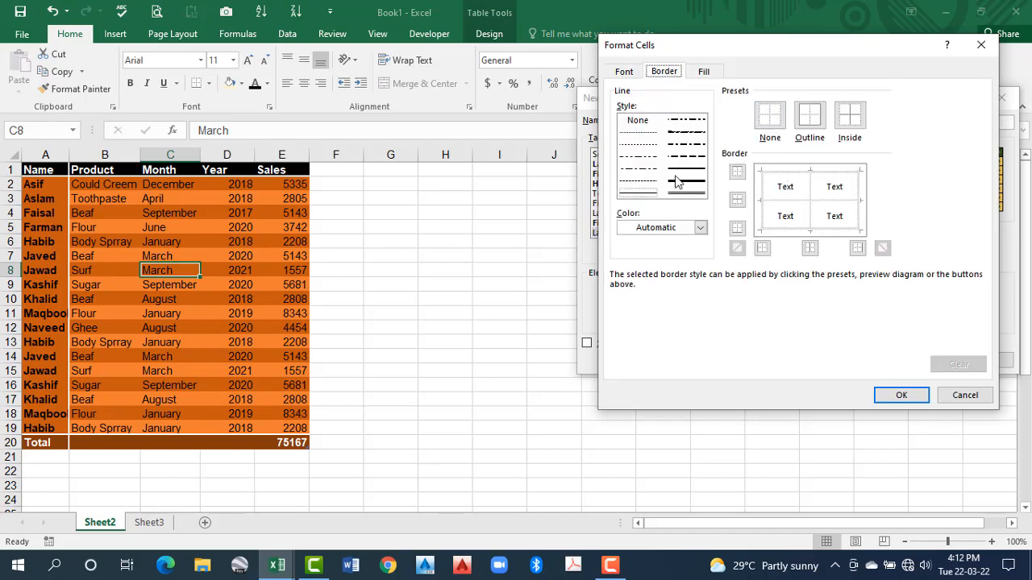
pyautogui.click(811, 117)
# Set the Last Total Cell font to bold red and apply the element's formatting
pyautogui.click(623, 71)
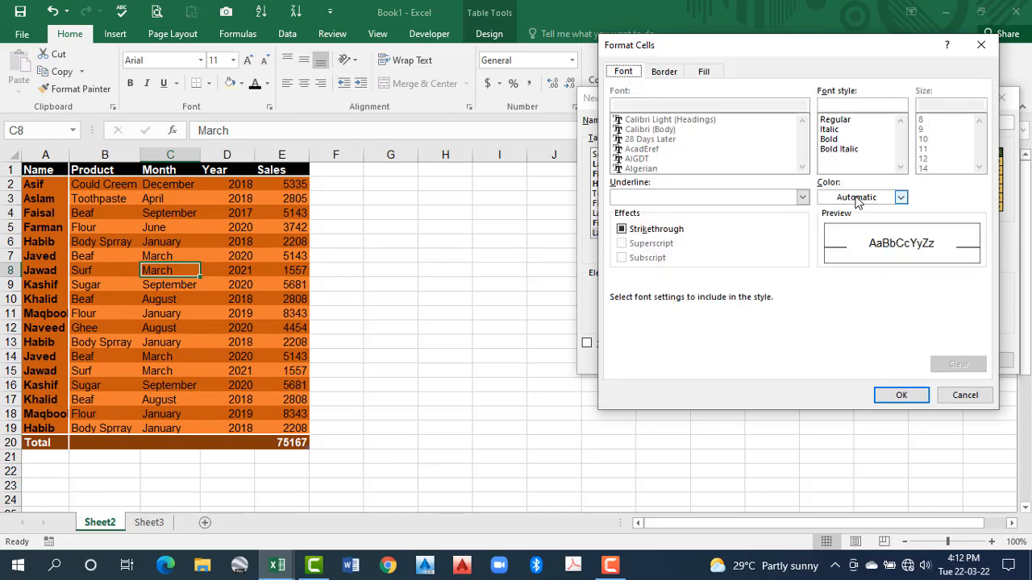
pyautogui.click(857, 198)
pyautogui.click(838, 330)
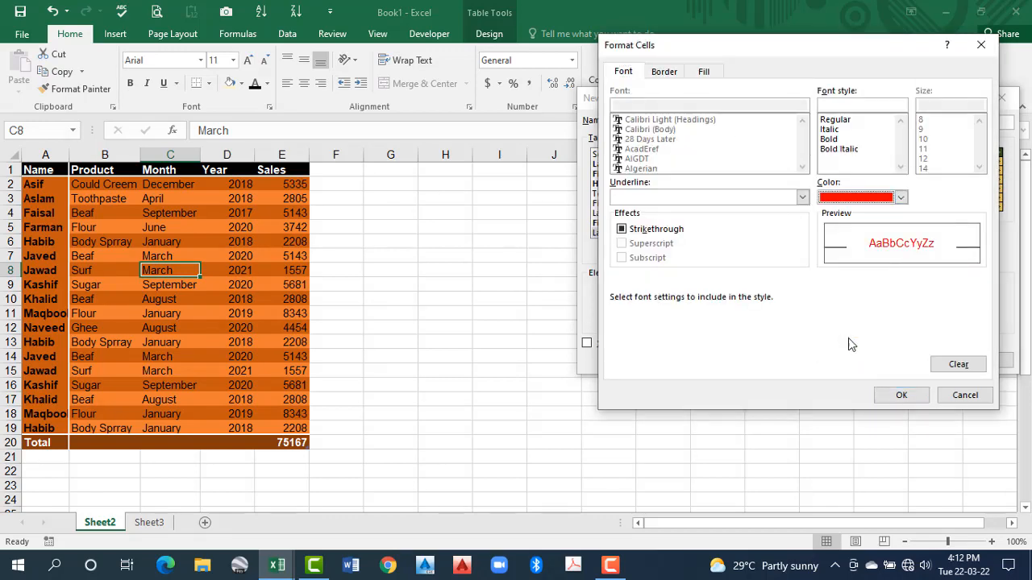
pyautogui.click(901, 396)
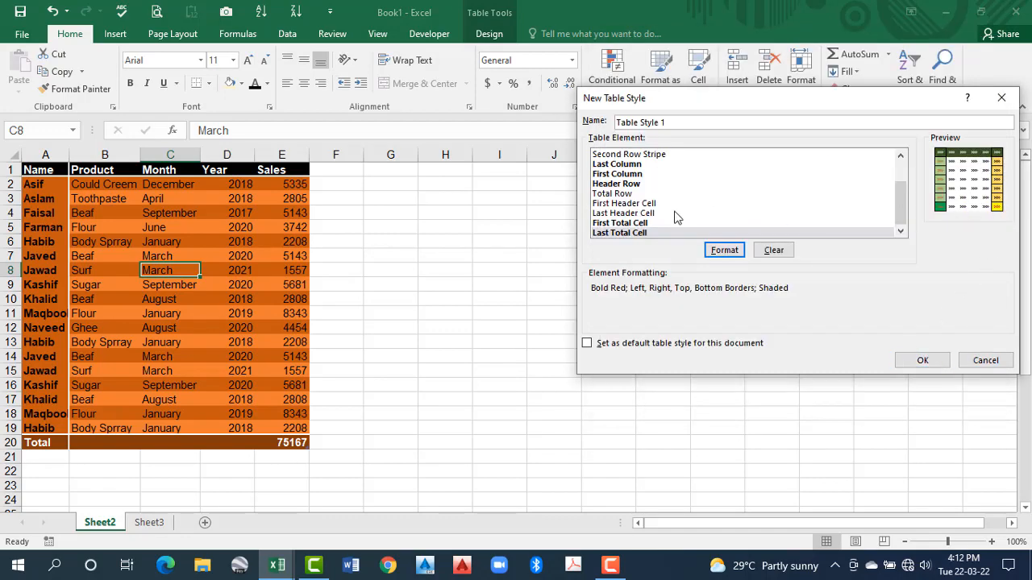
# Start formatting the style's Whole Table element and add thin solid outline and inside borders
pyautogui.scroll(2, 675, 216)
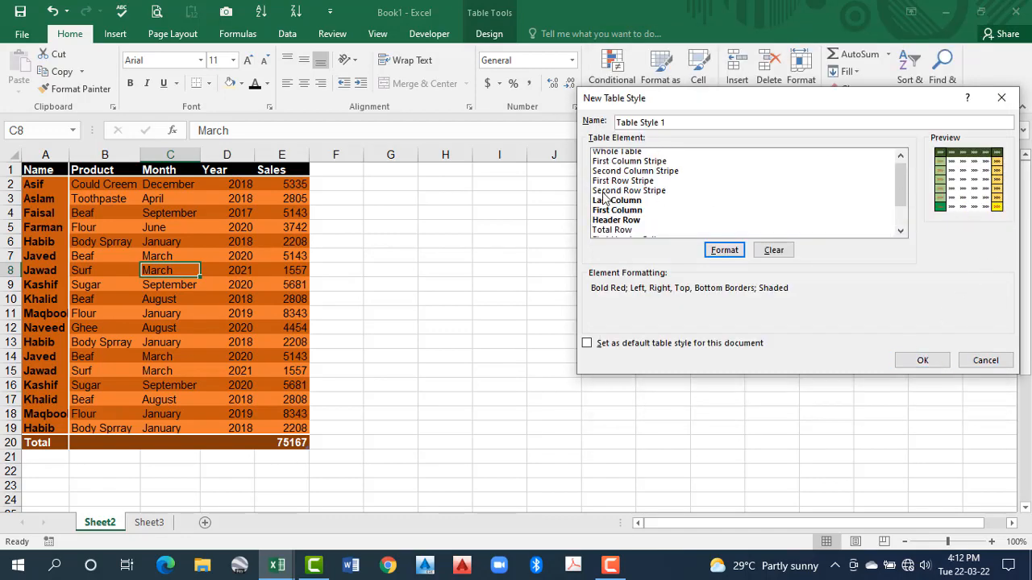
pyautogui.click(625, 153)
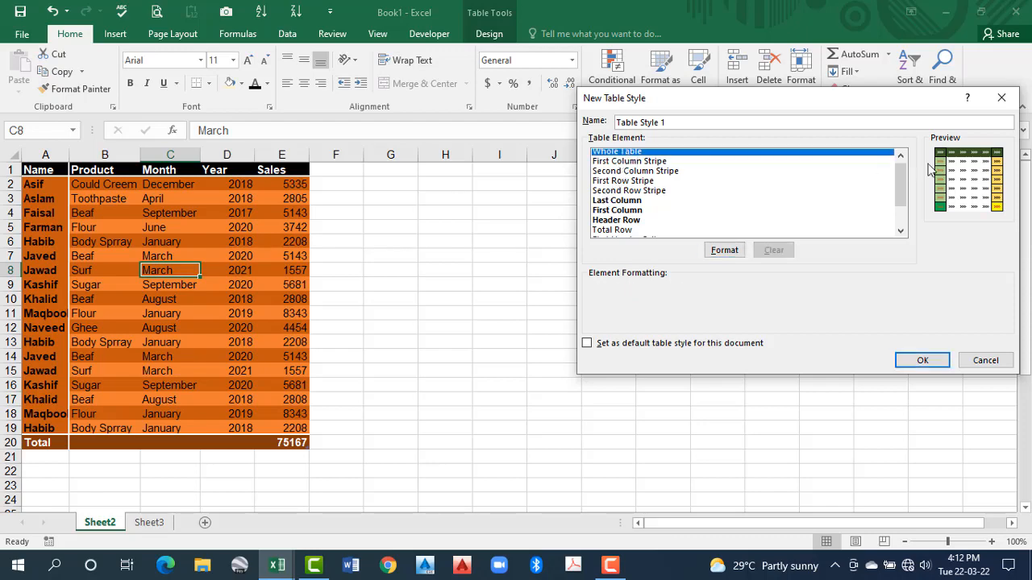
pyautogui.click(724, 250)
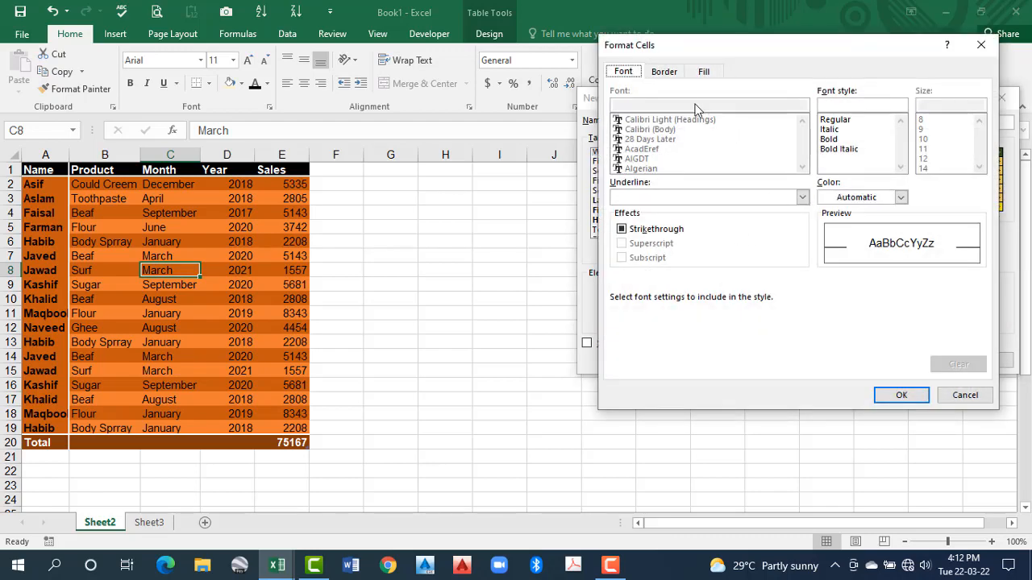
pyautogui.click(665, 74)
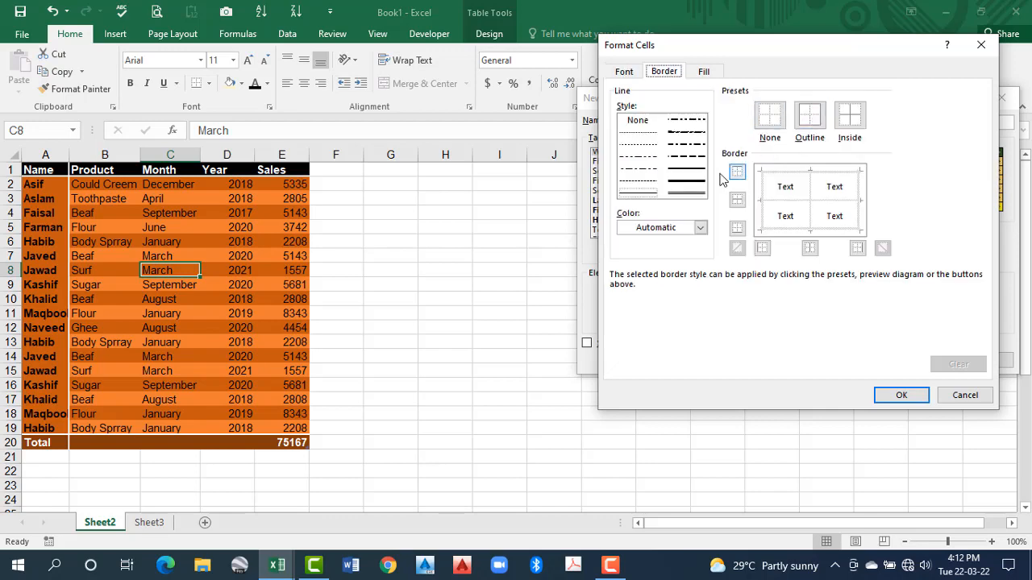
pyautogui.click(813, 118)
pyautogui.click(850, 118)
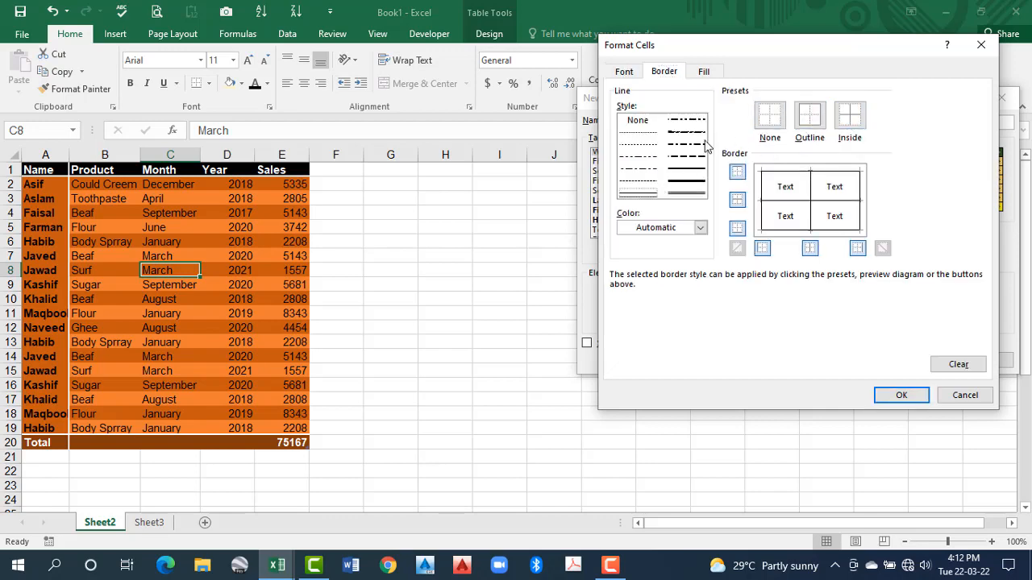
# Give the Whole Table element a pale gold fill and apply its formatting
pyautogui.click(699, 72)
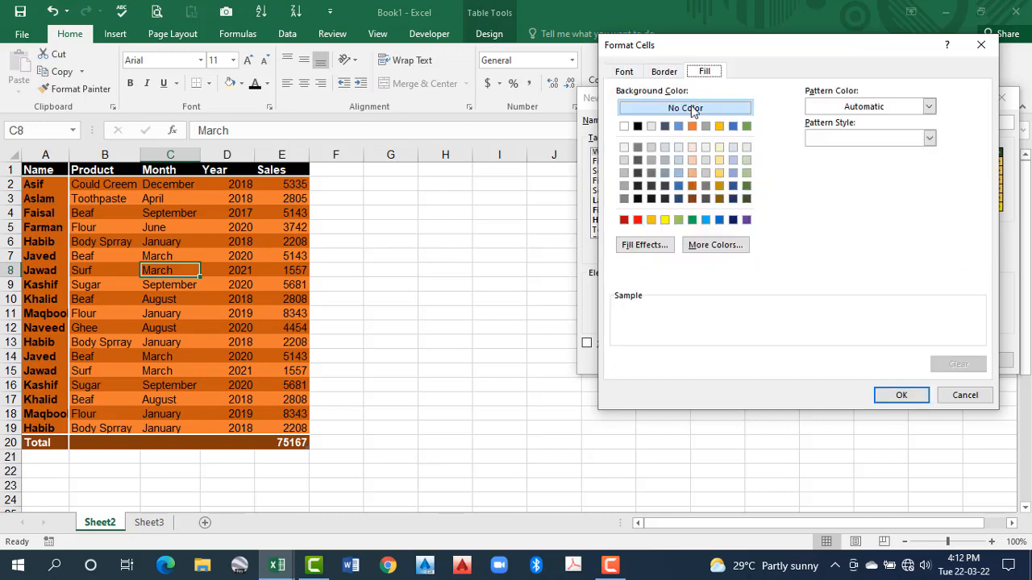
pyautogui.click(720, 161)
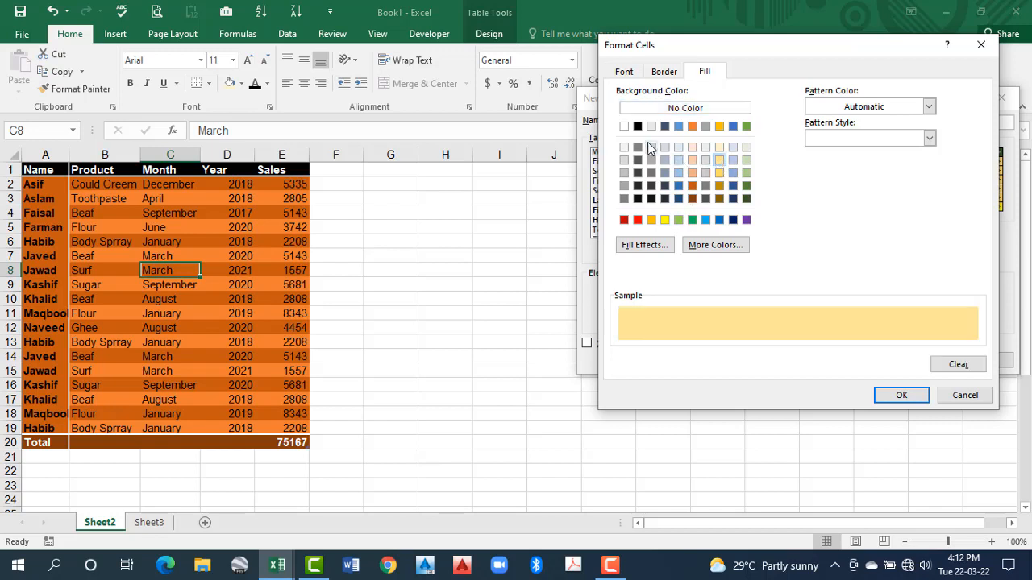
pyautogui.click(628, 73)
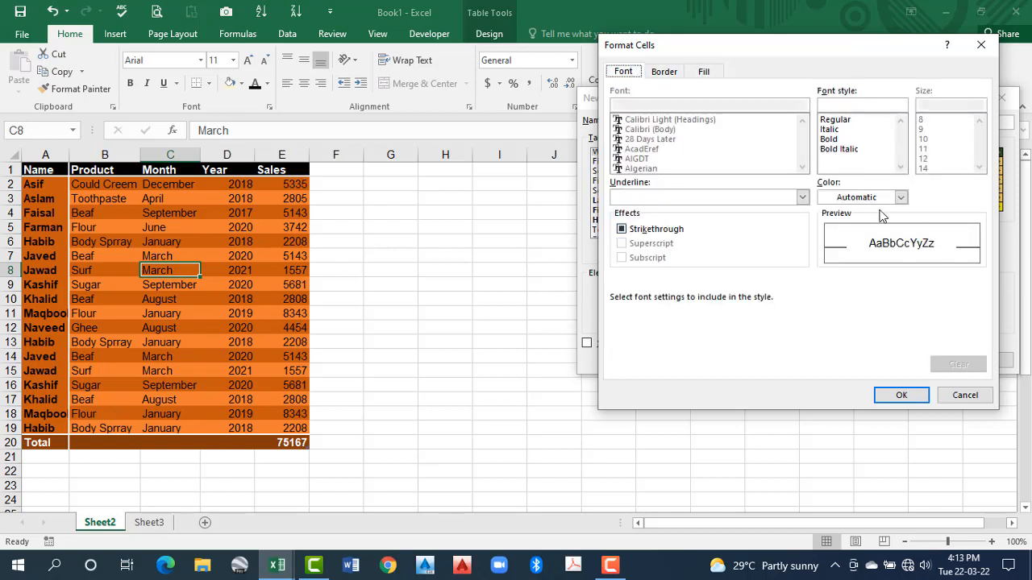
pyautogui.click(900, 395)
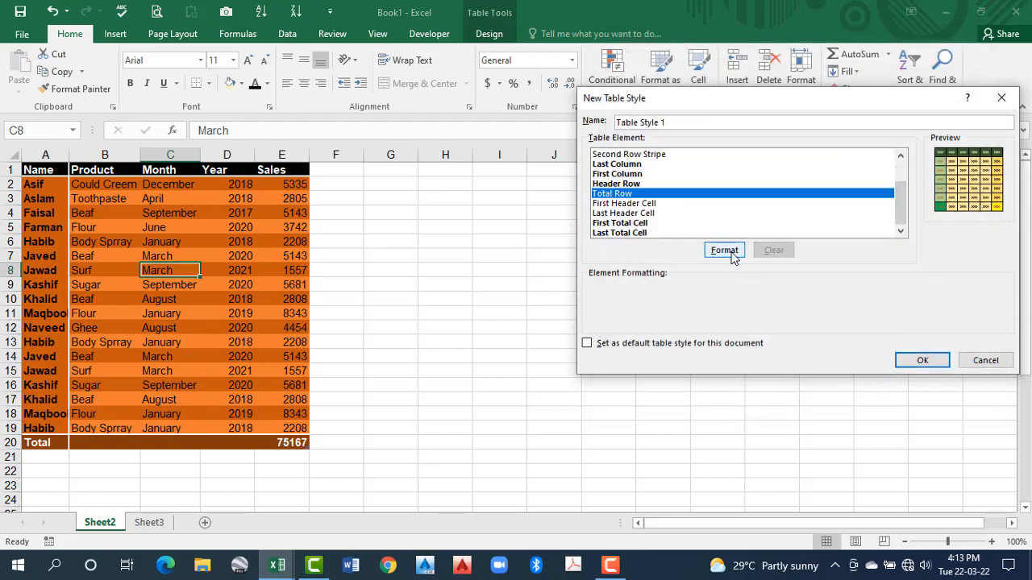
# Start formatting the style's Total Row element with a thick outline border and a thin inside vertical border
pyautogui.click(724, 250)
pyautogui.click(664, 71)
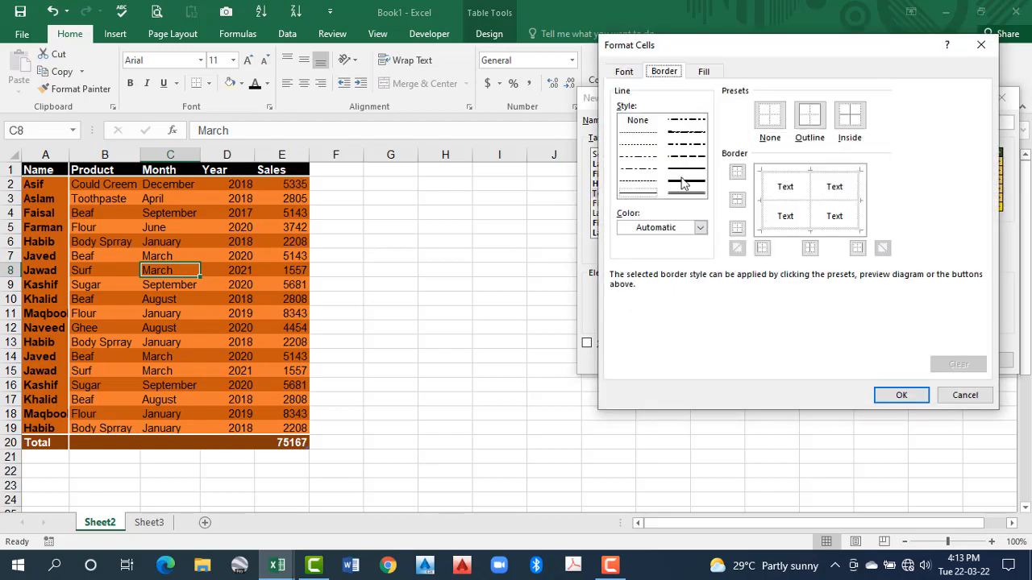
pyautogui.click(811, 117)
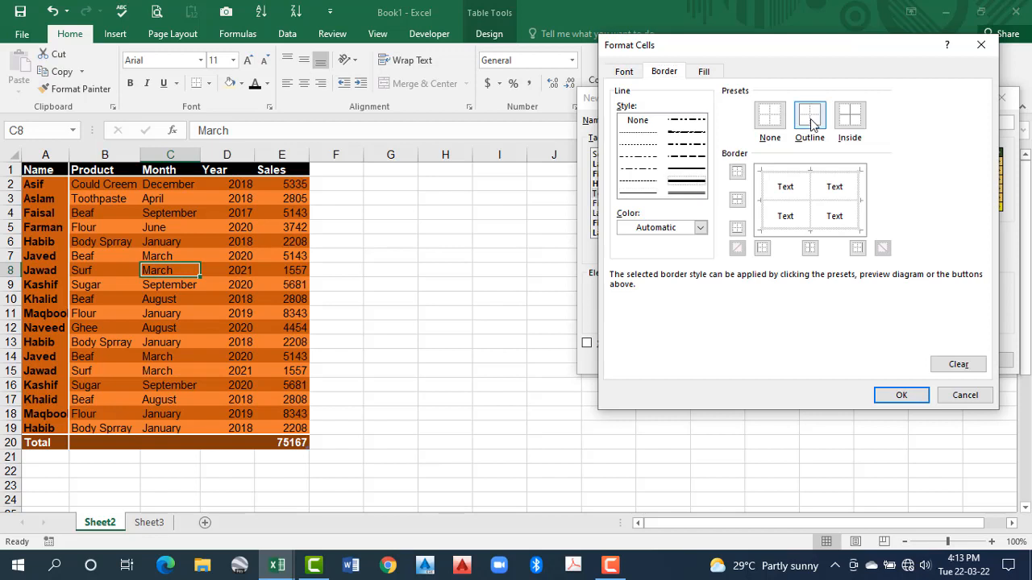
pyautogui.click(645, 194)
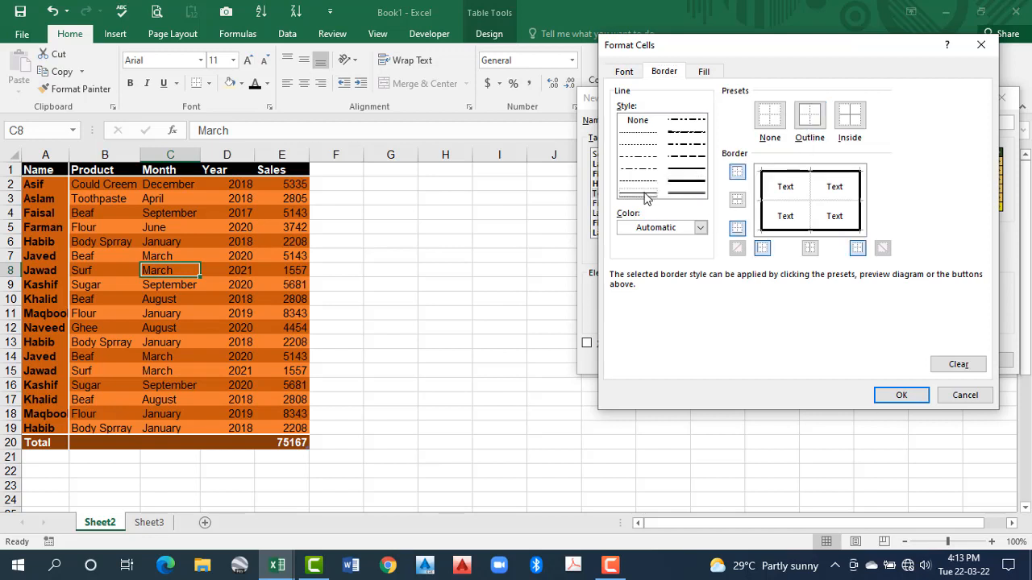
pyautogui.click(811, 191)
# Give the Total Row element a blue fill and bold white font, and finish creating the table style
pyautogui.click(703, 71)
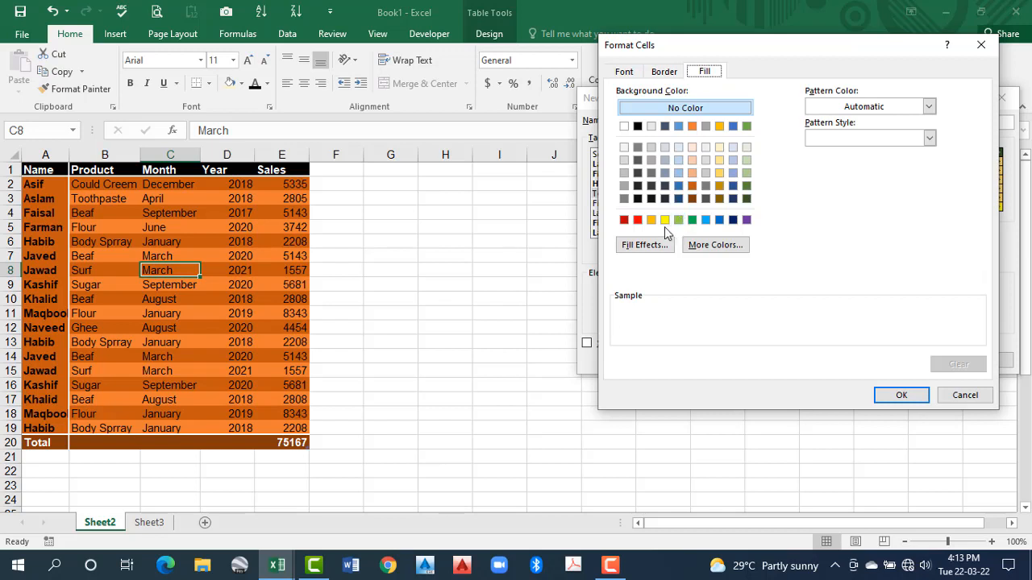
pyautogui.click(719, 219)
pyautogui.click(626, 72)
pyautogui.click(900, 197)
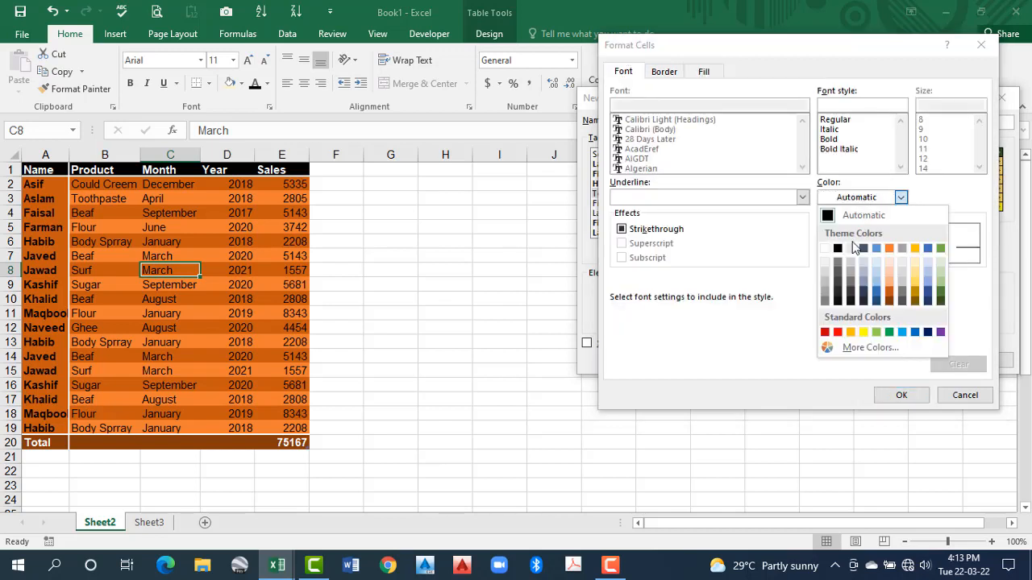
pyautogui.click(837, 249)
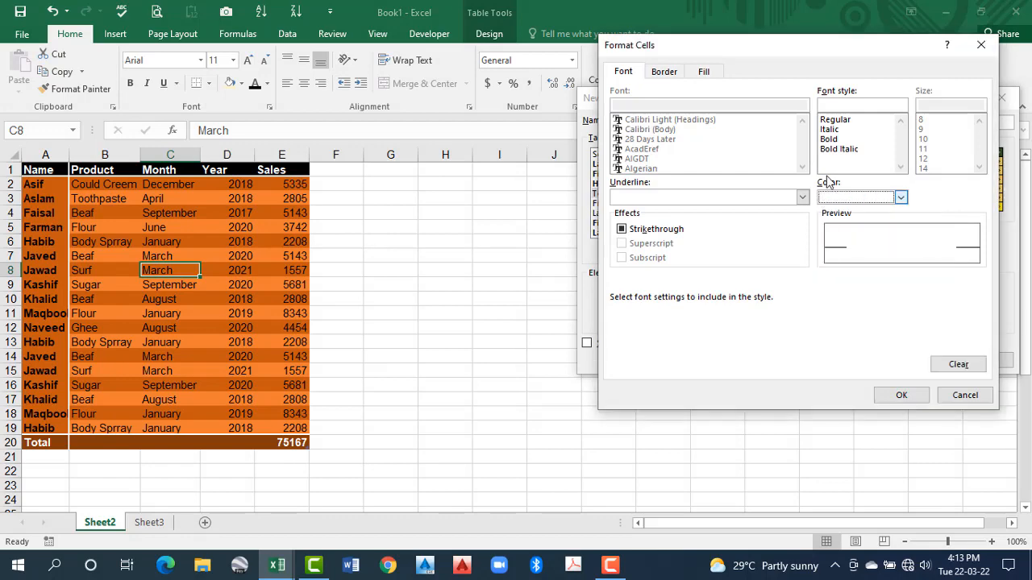
pyautogui.click(830, 140)
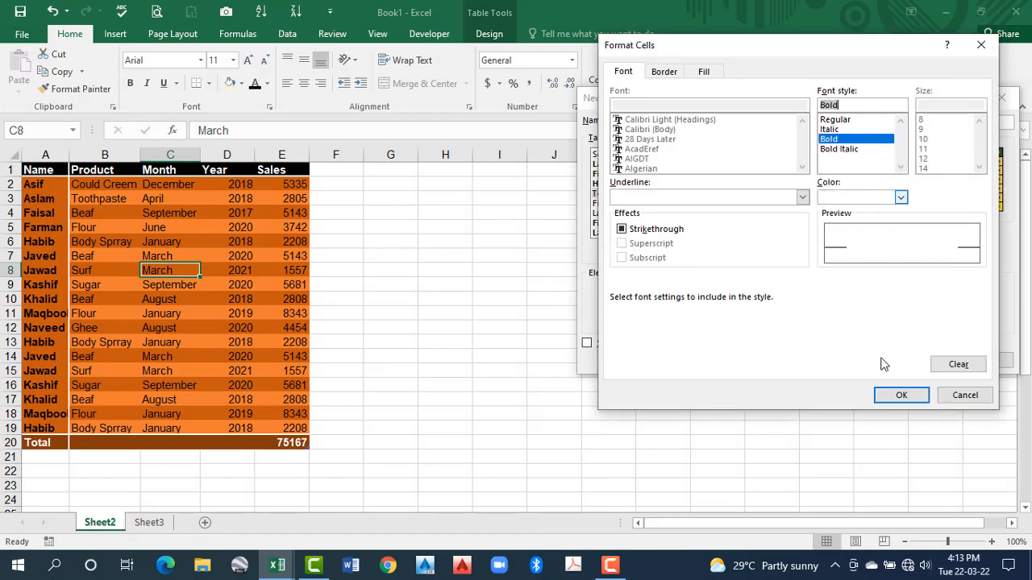
pyautogui.click(901, 395)
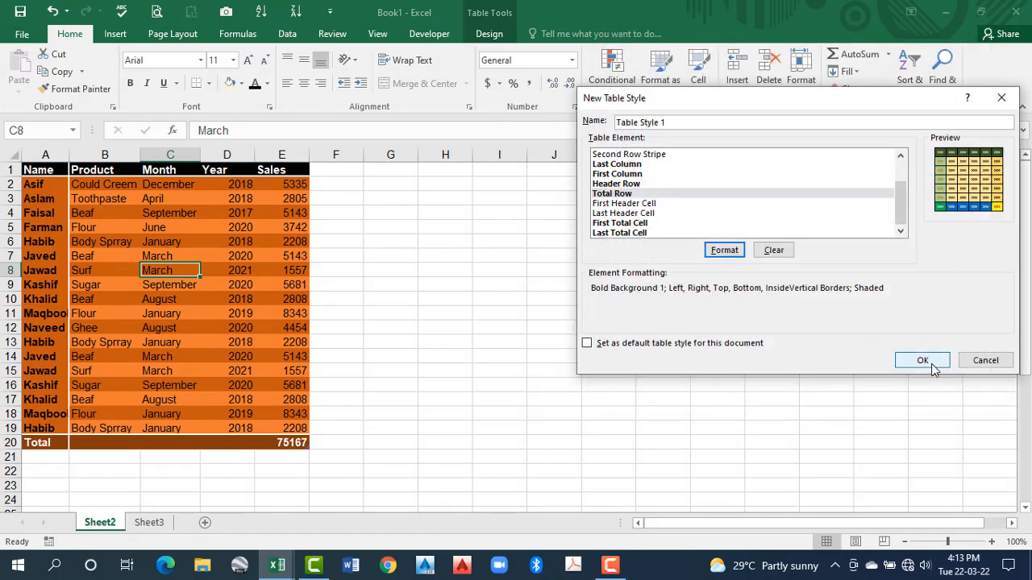
pyautogui.click(923, 361)
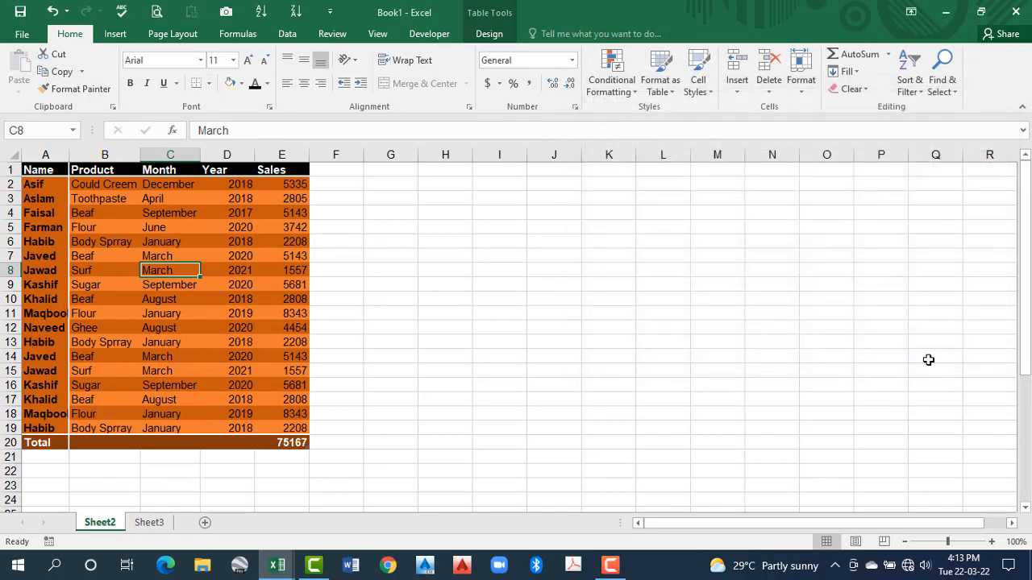
# Apply the new custom table style to the sales table
pyautogui.click(439, 272)
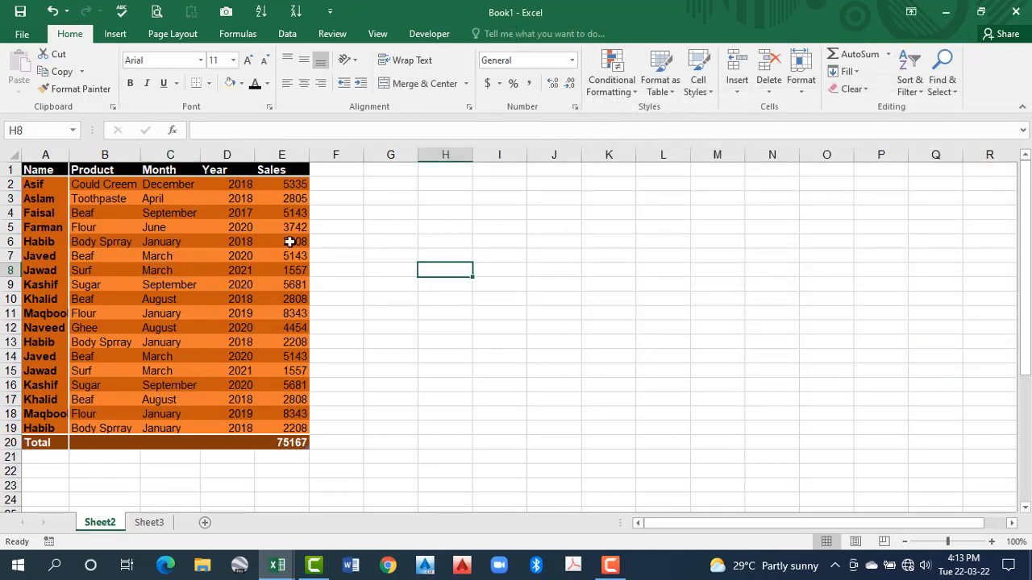
pyautogui.click(232, 241)
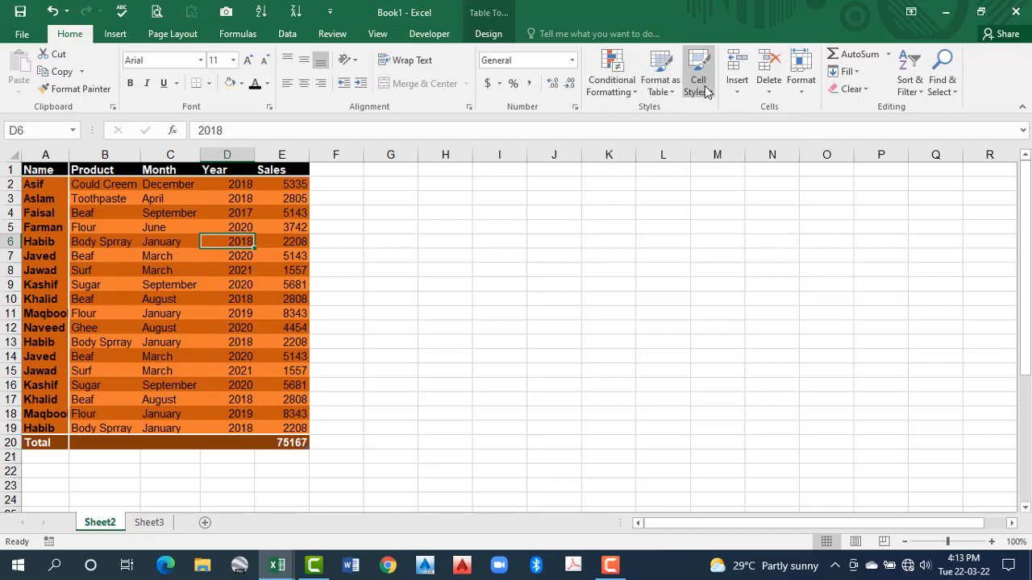
pyautogui.click(663, 88)
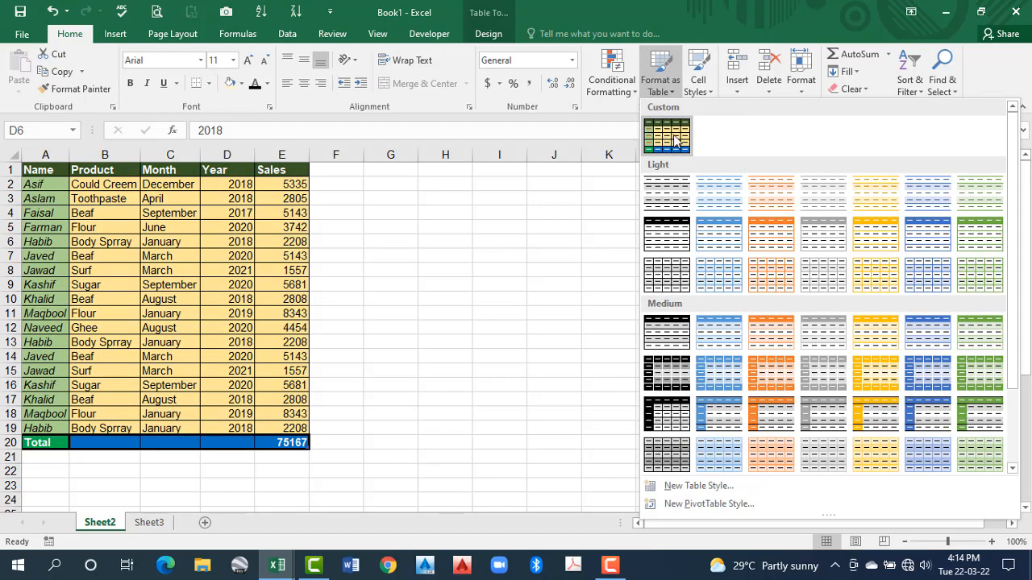
pyautogui.click(676, 140)
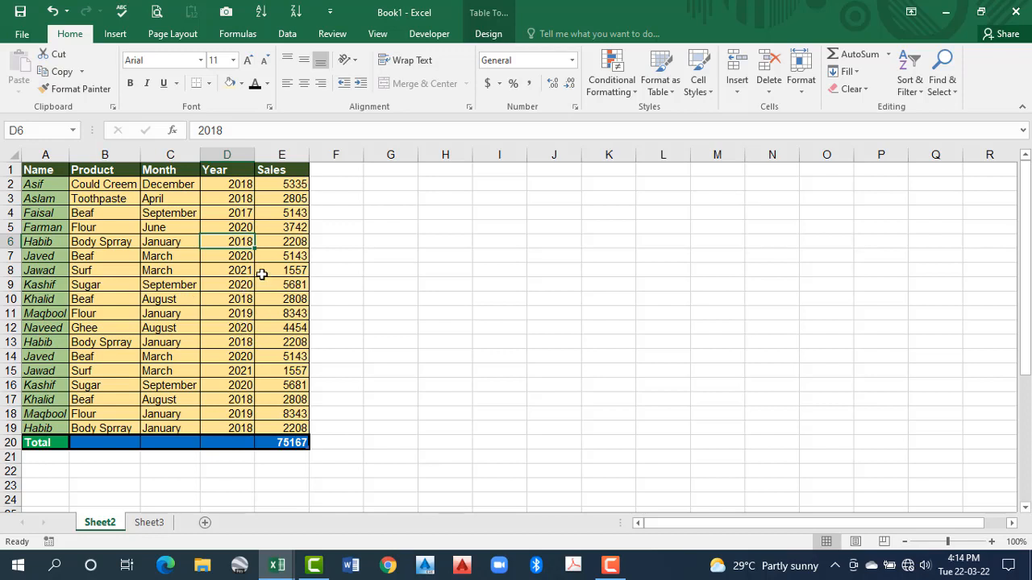
# Turn on the Last Column style option for the sales table
pyautogui.click(272, 251)
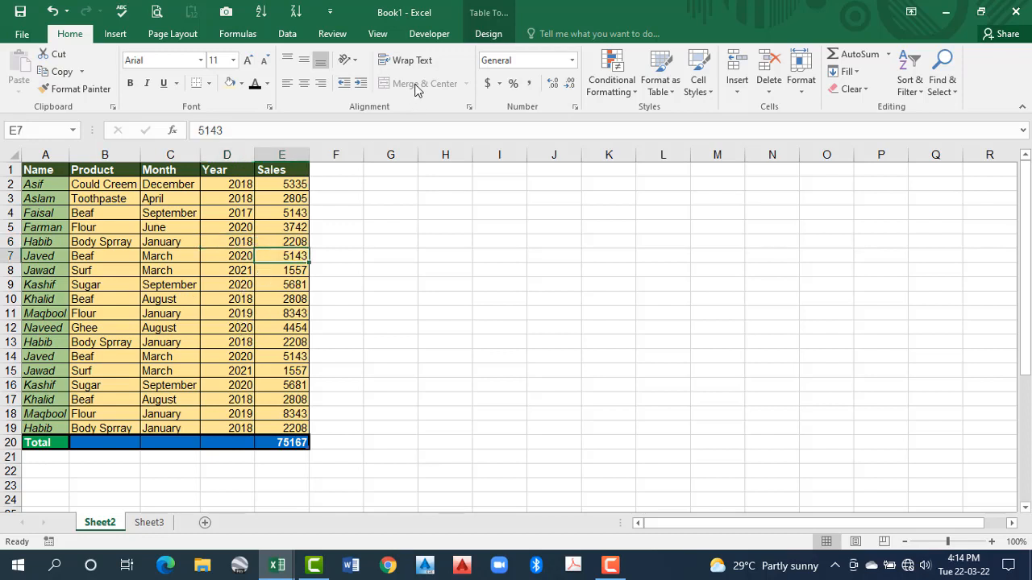
pyautogui.click(488, 34)
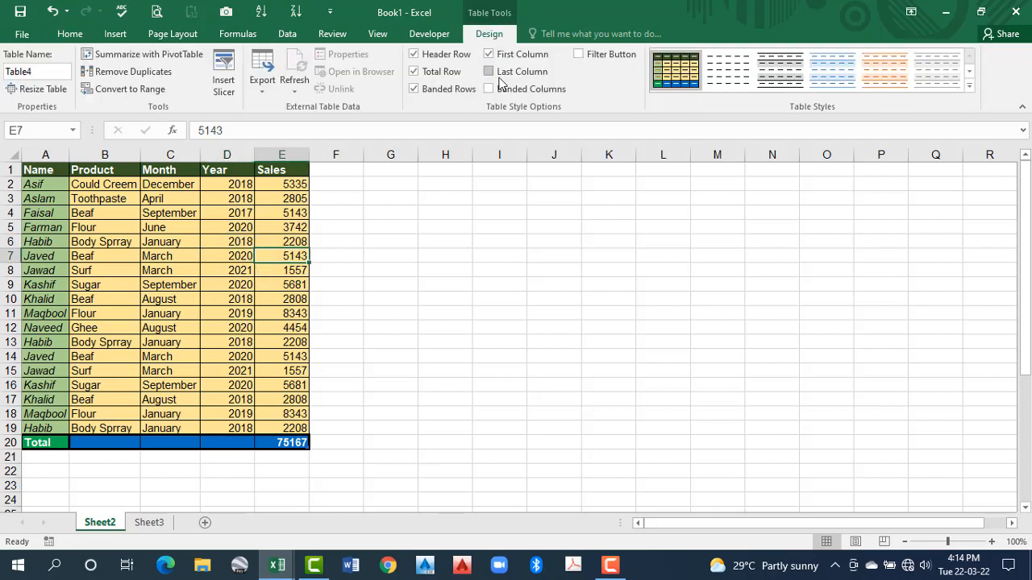
pyautogui.click(492, 72)
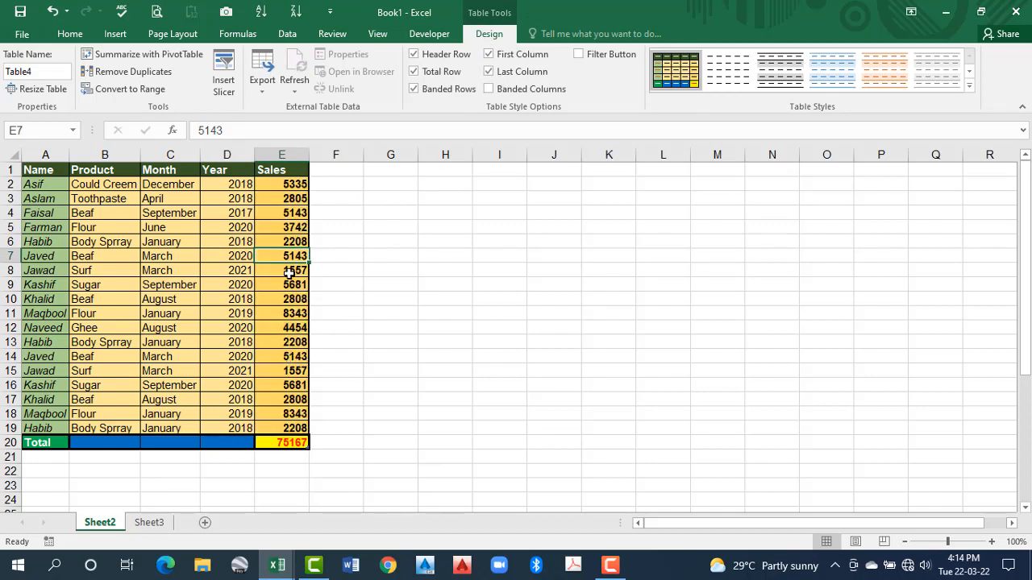
# Examine the custom formatting of the total row, last column, first column, header row and table body
pyautogui.click(286, 445)
pyautogui.moveTo(279, 411); pyautogui.dragTo(284, 196)
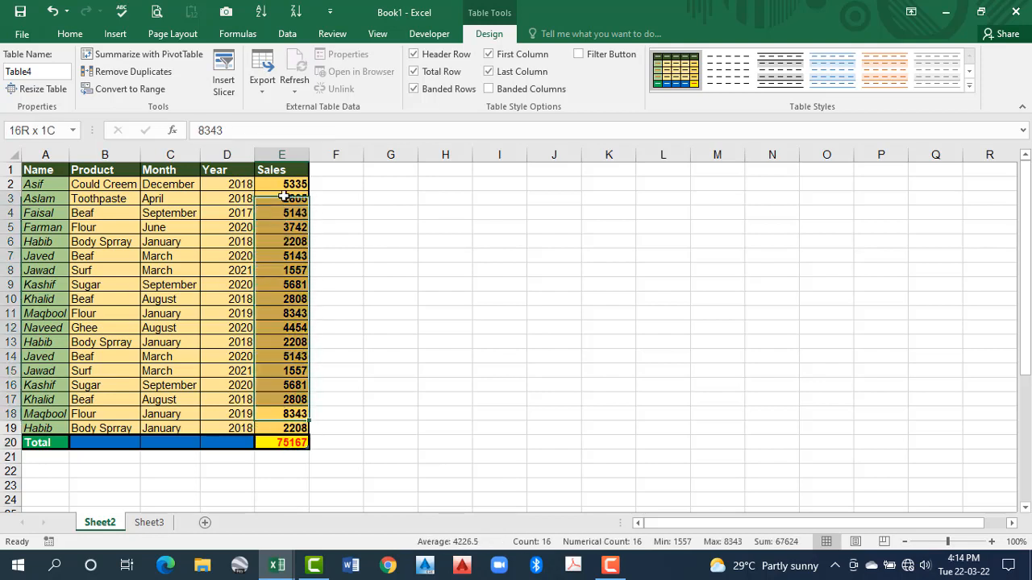
pyautogui.moveTo(47, 186); pyautogui.dragTo(46, 403)
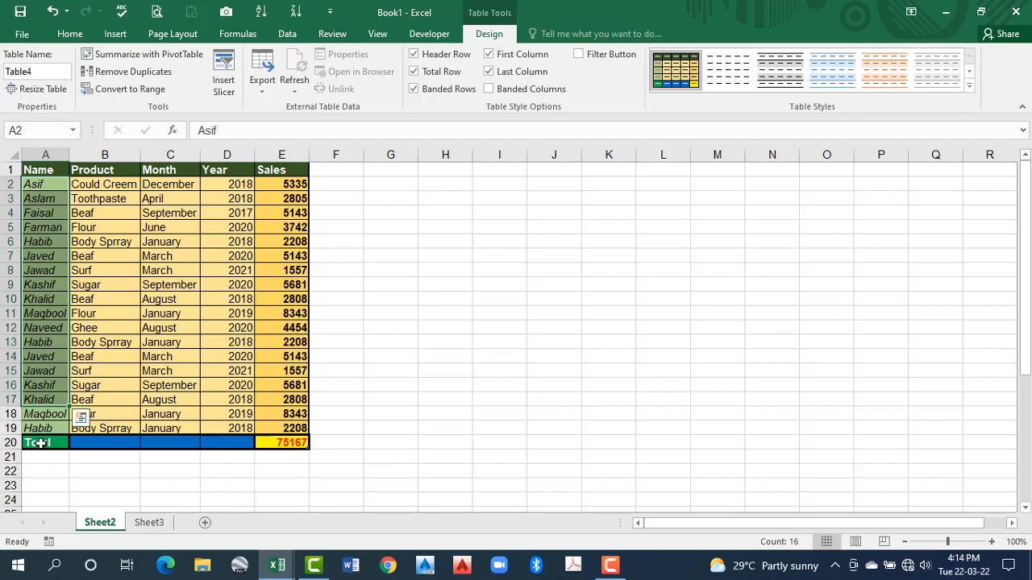
pyautogui.click(40, 442)
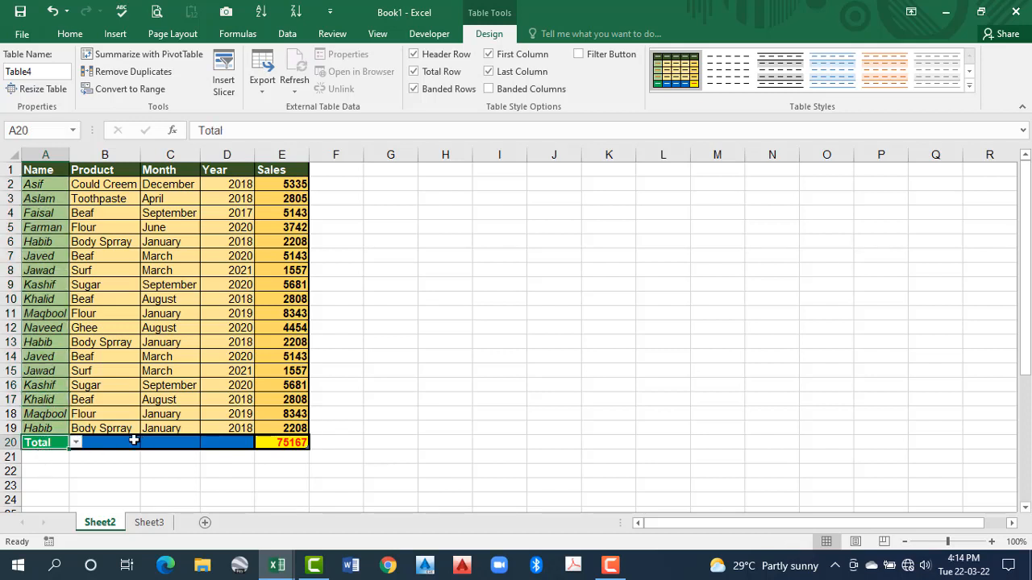
pyautogui.moveTo(133, 440); pyautogui.dragTo(246, 441)
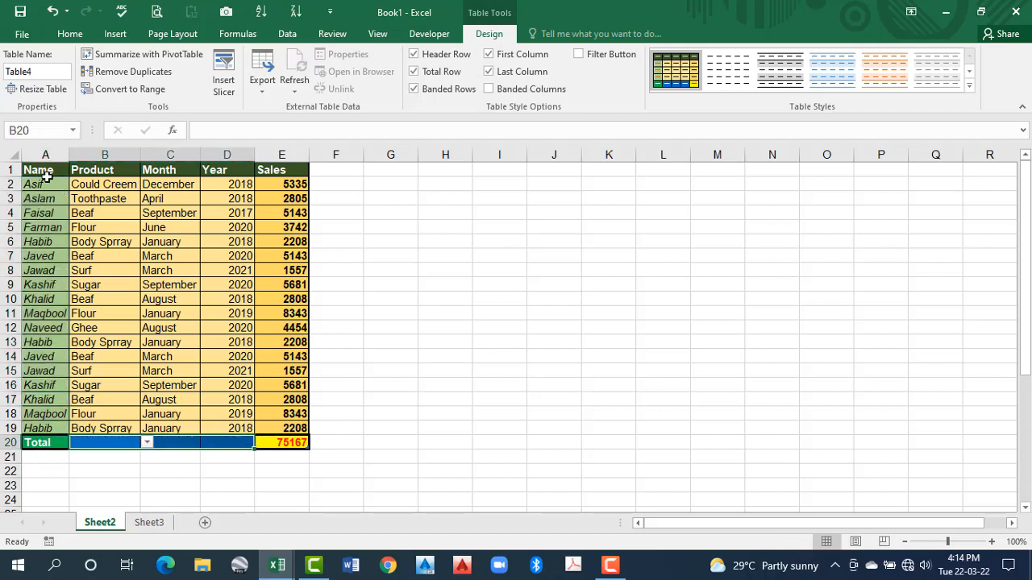
pyautogui.moveTo(41, 171); pyautogui.dragTo(263, 167)
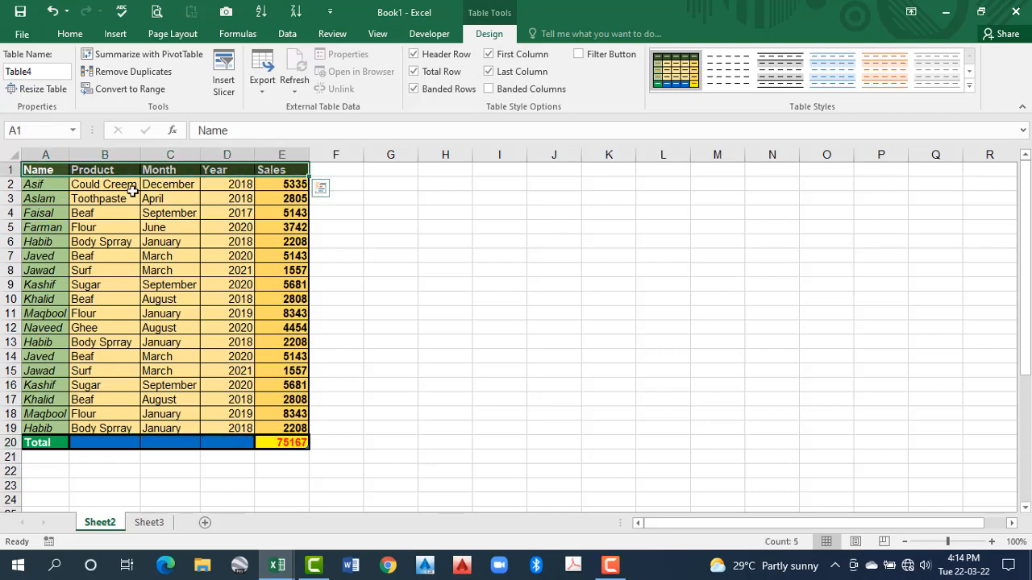
pyautogui.moveTo(105, 184); pyautogui.dragTo(242, 419)
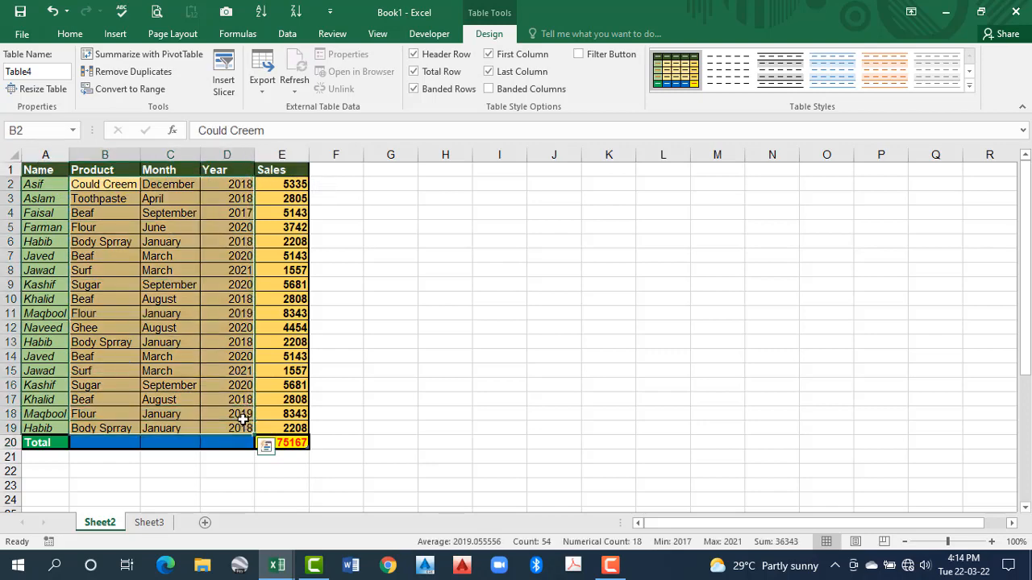
pyautogui.click(132, 298)
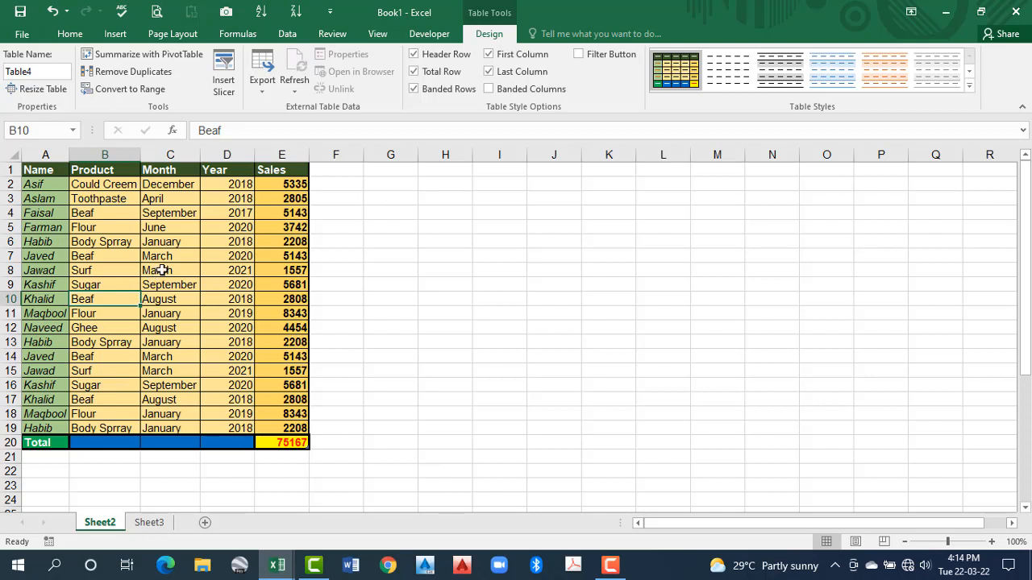
# Try the table's Banded Rows and Banded Columns options, leaving both turned off
pyautogui.click(414, 89)
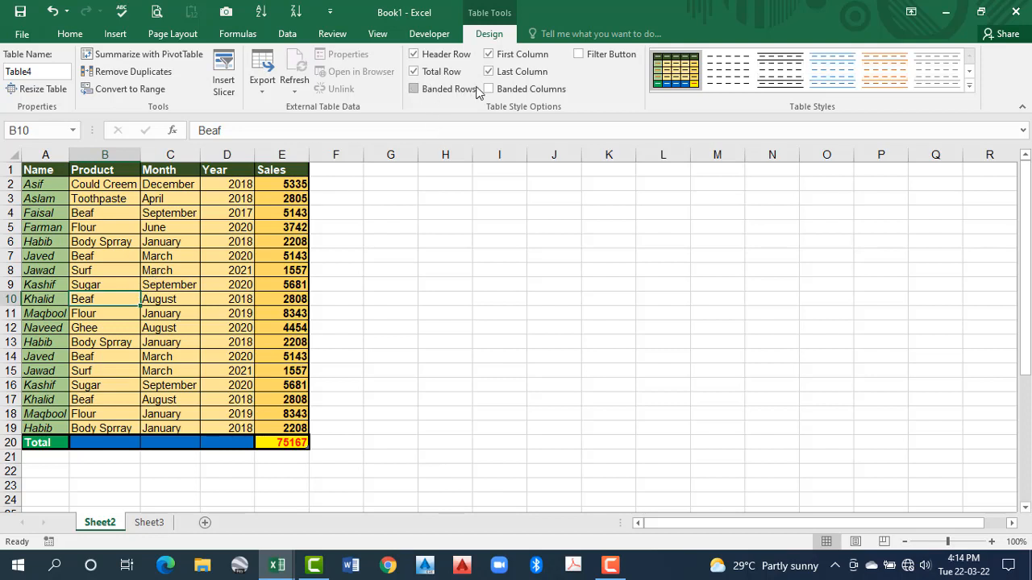
pyautogui.click(415, 90)
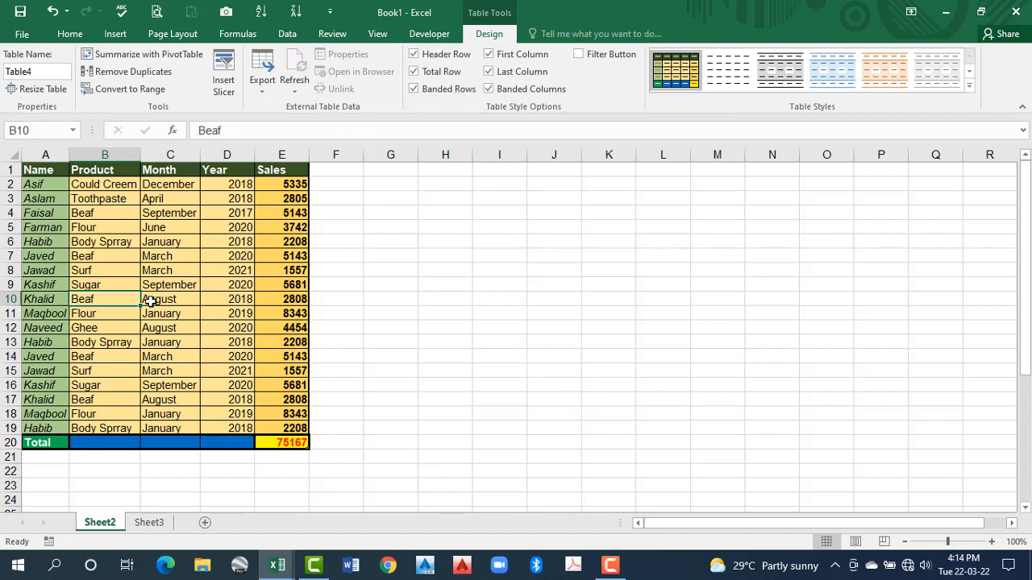
pyautogui.click(414, 90)
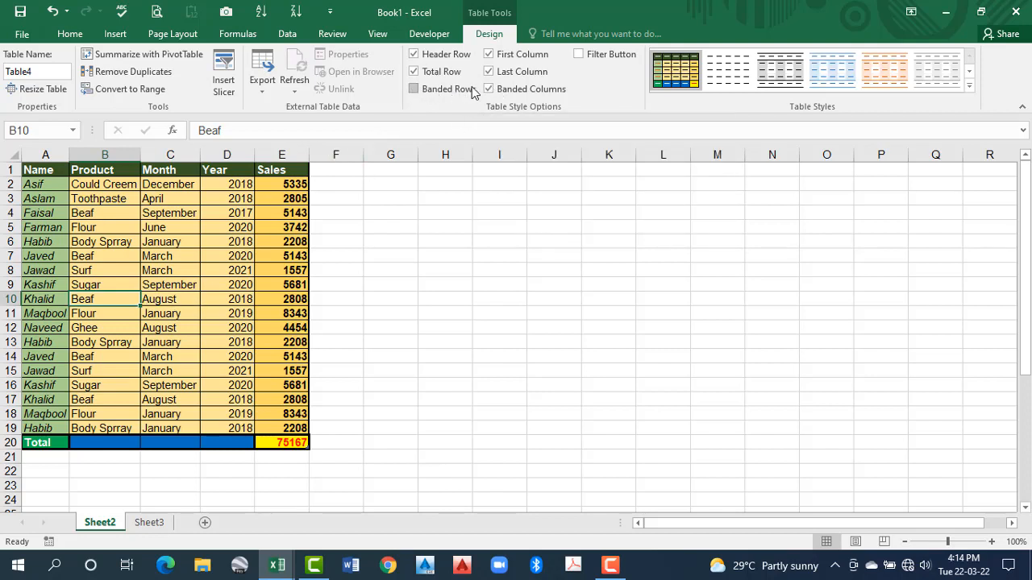
pyautogui.click(488, 90)
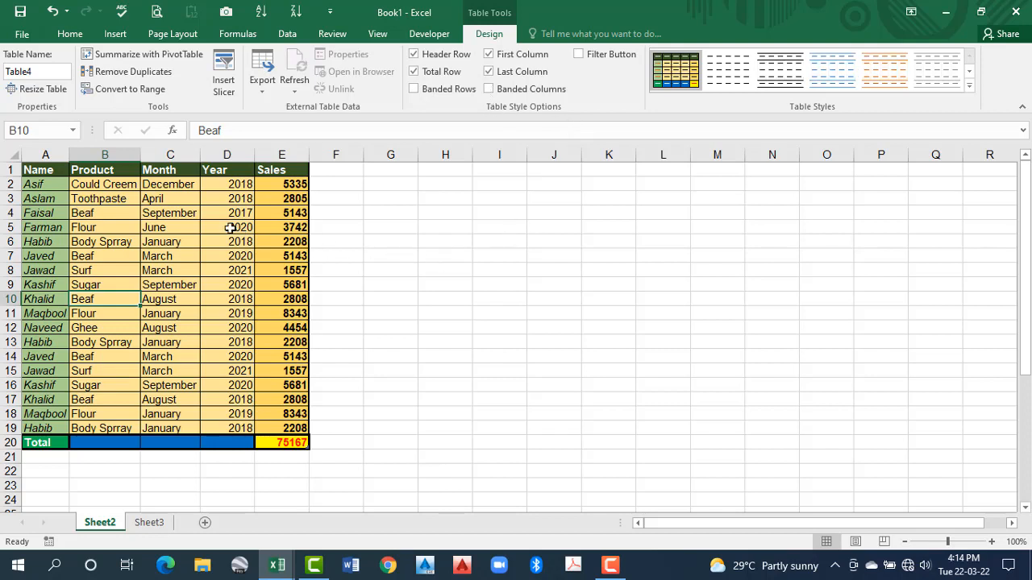
# Turn on the filter buttons in the sales table's header row
pyautogui.click(197, 215)
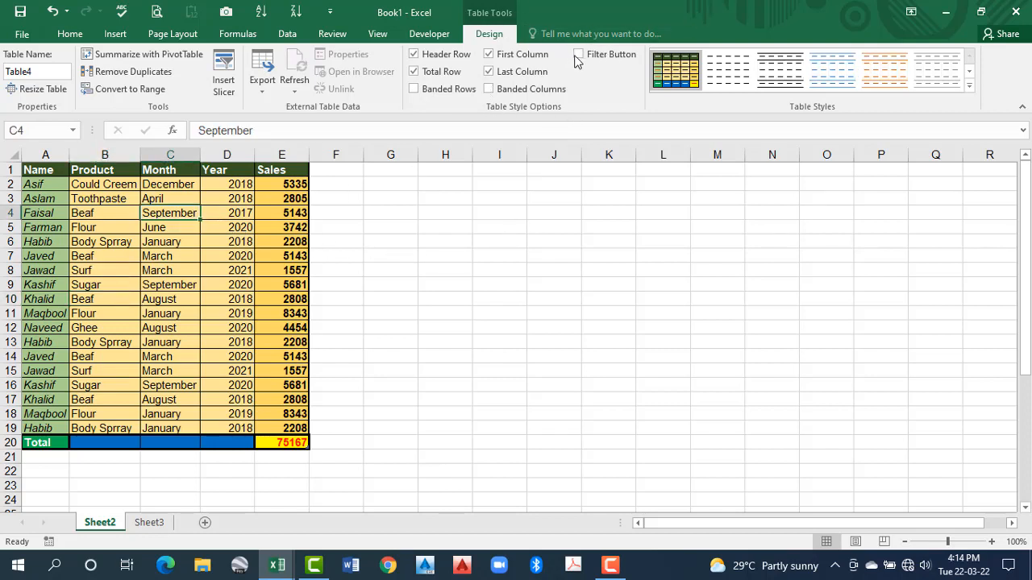
pyautogui.click(578, 55)
pyautogui.click(206, 268)
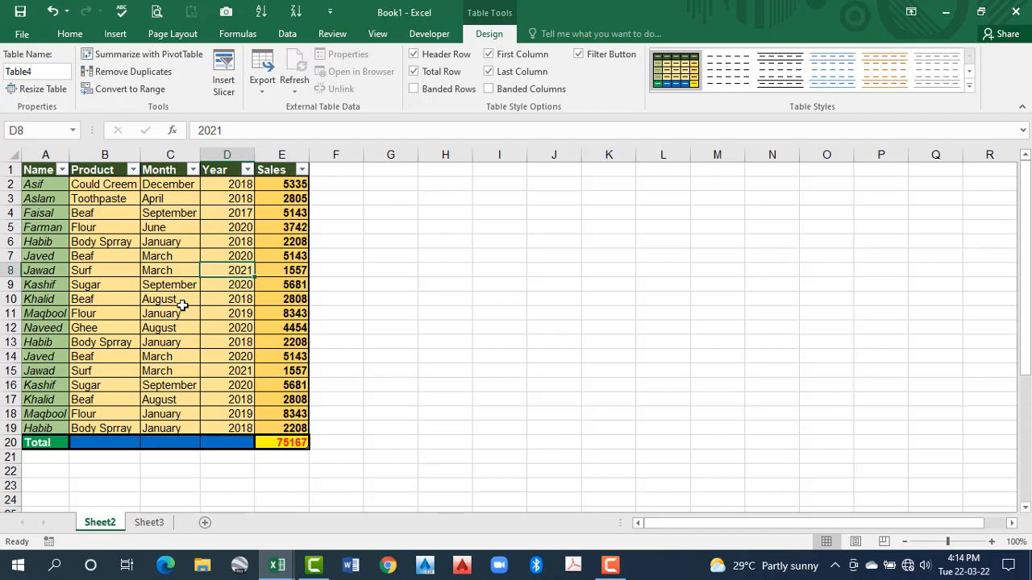
pyautogui.click(73, 257)
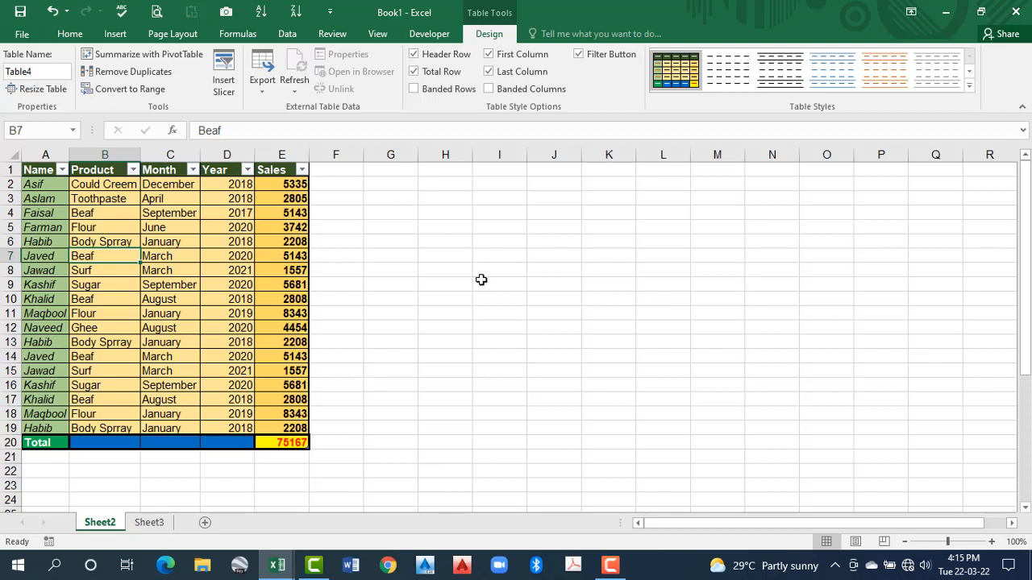
pyautogui.click(223, 270)
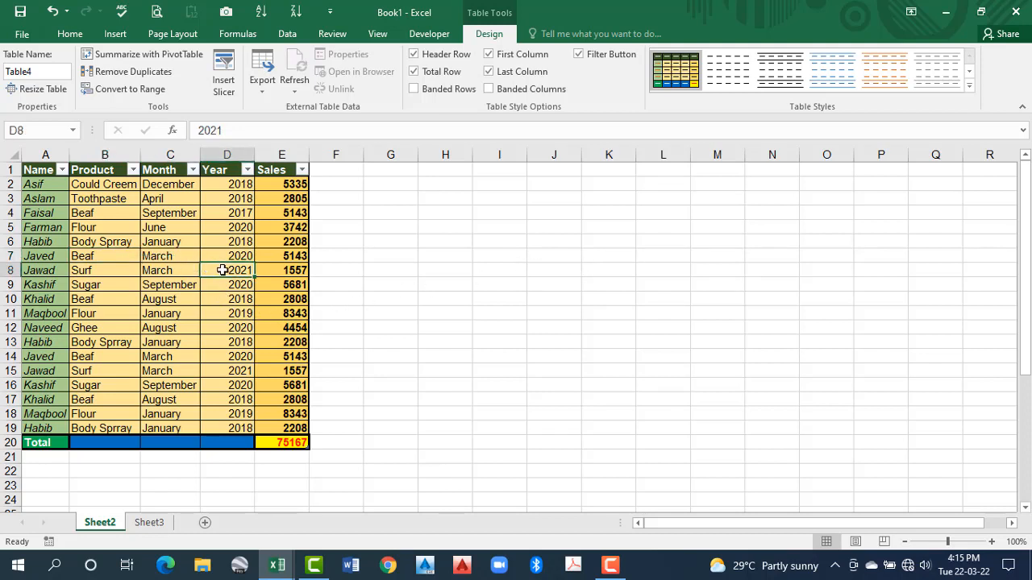
# Create a new blank workbook and copy the whole sales table, including its total row, into Sheet1 at A1 as unformatted data
pyautogui.hotkey('ctrl', 'n')
pyautogui.click(374, 273)
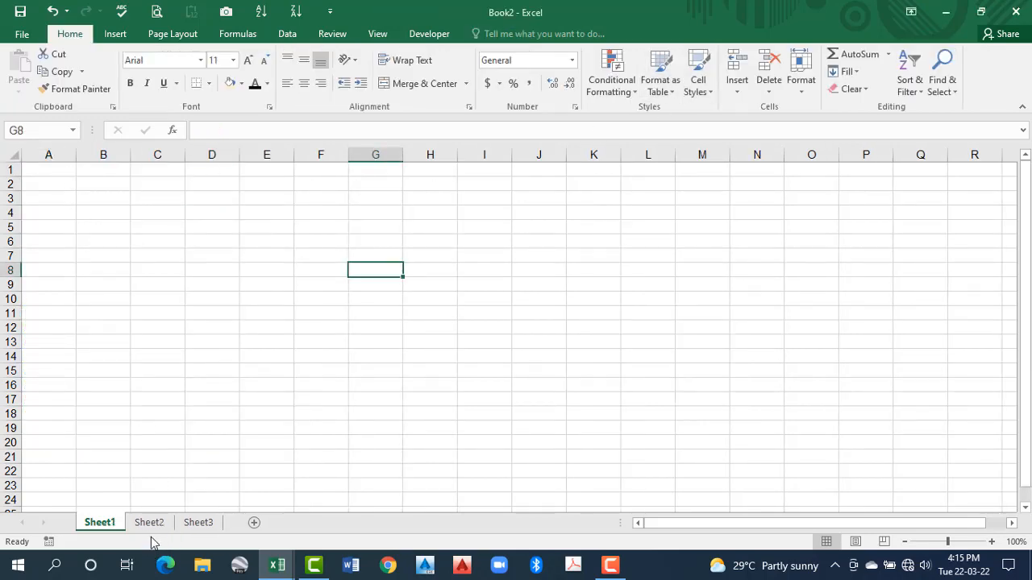
pyautogui.hotkey('alt', 'Tab')
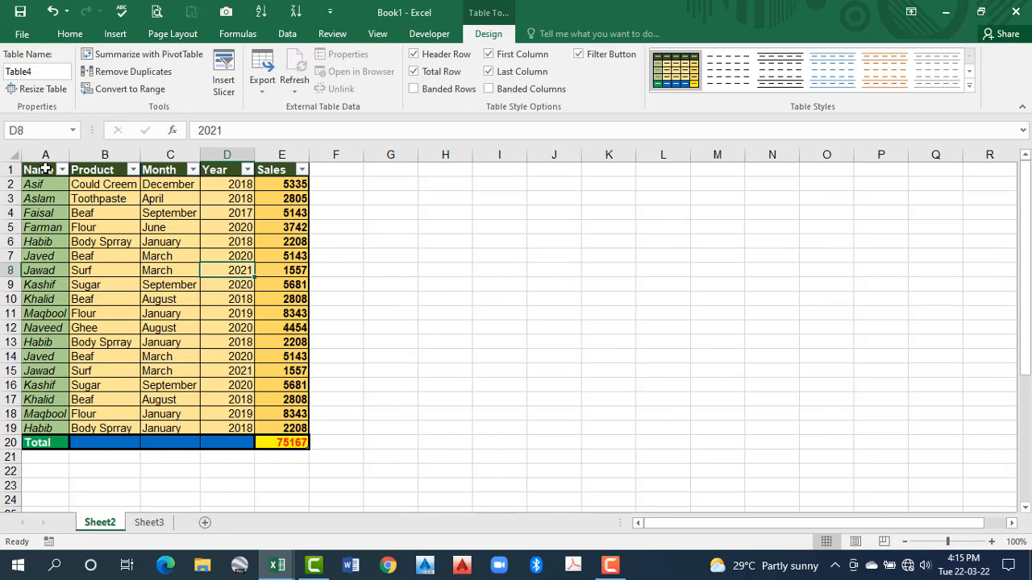
pyautogui.click(250, 218)
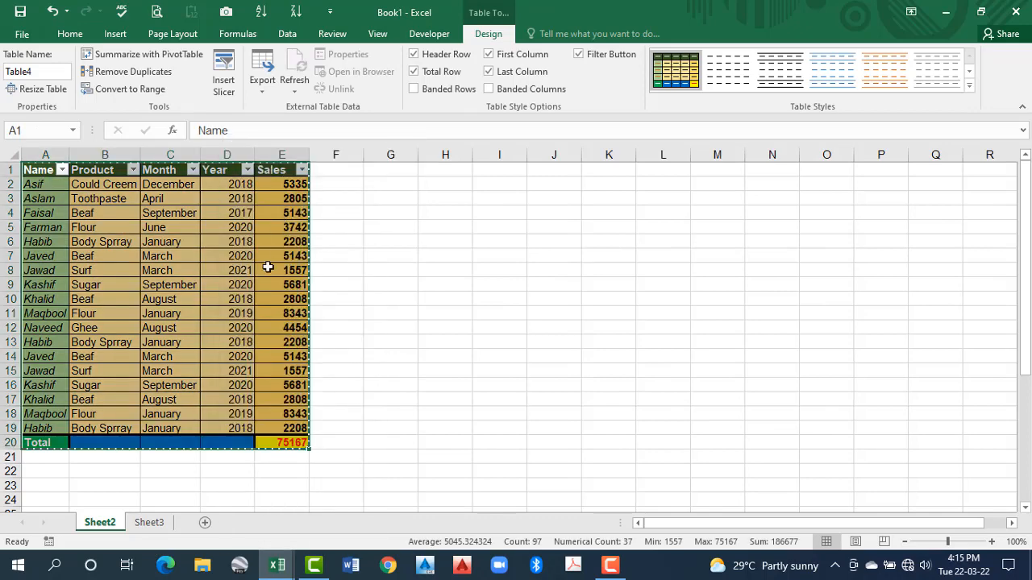
pyautogui.hotkey('alt', 'Tab')
pyautogui.click(65, 168)
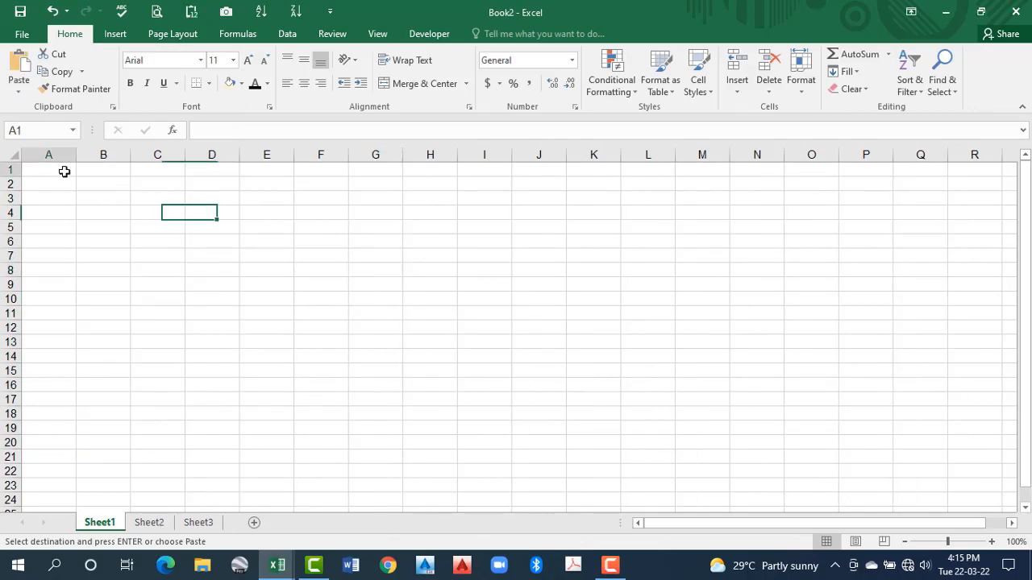
pyautogui.click(192, 13)
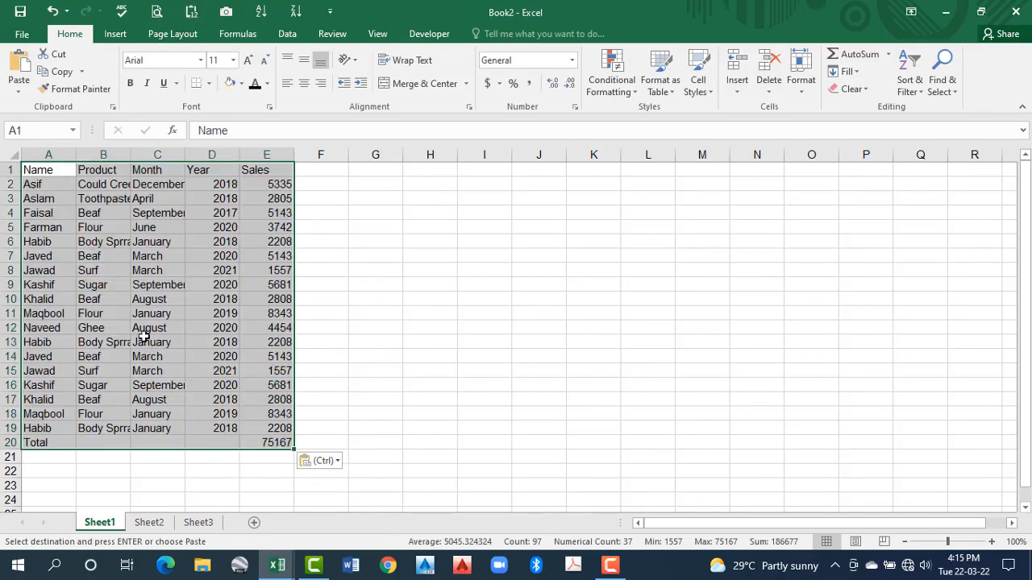
pyautogui.click(141, 324)
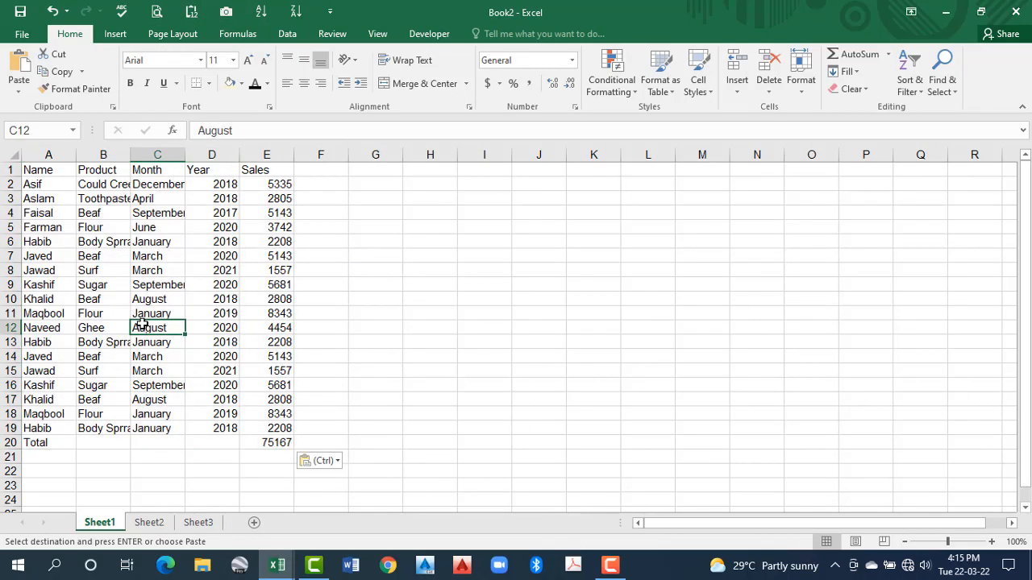
# Check the Format as Table gallery in the new workbook for the custom table style
pyautogui.click(670, 91)
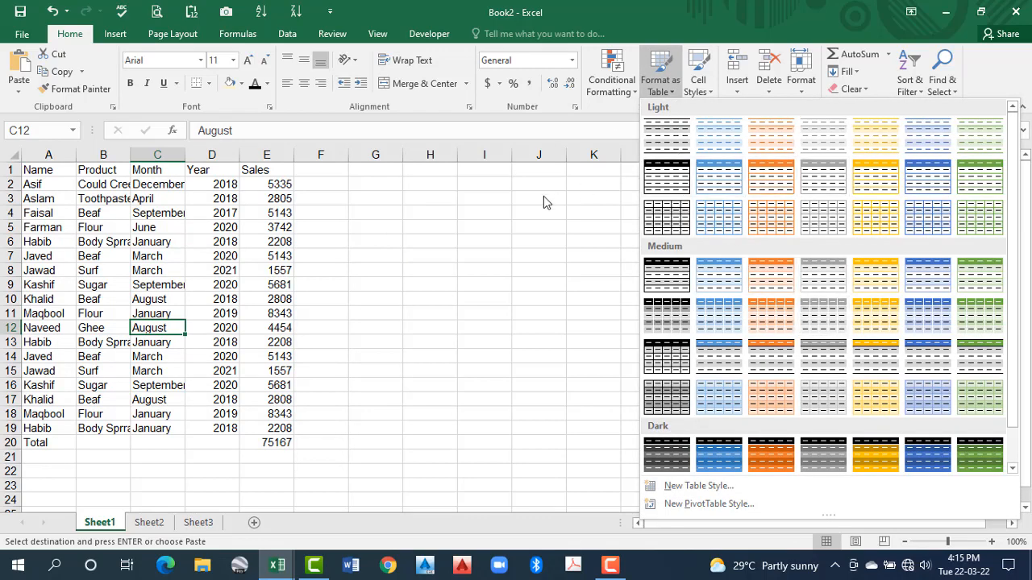
pyautogui.click(521, 220)
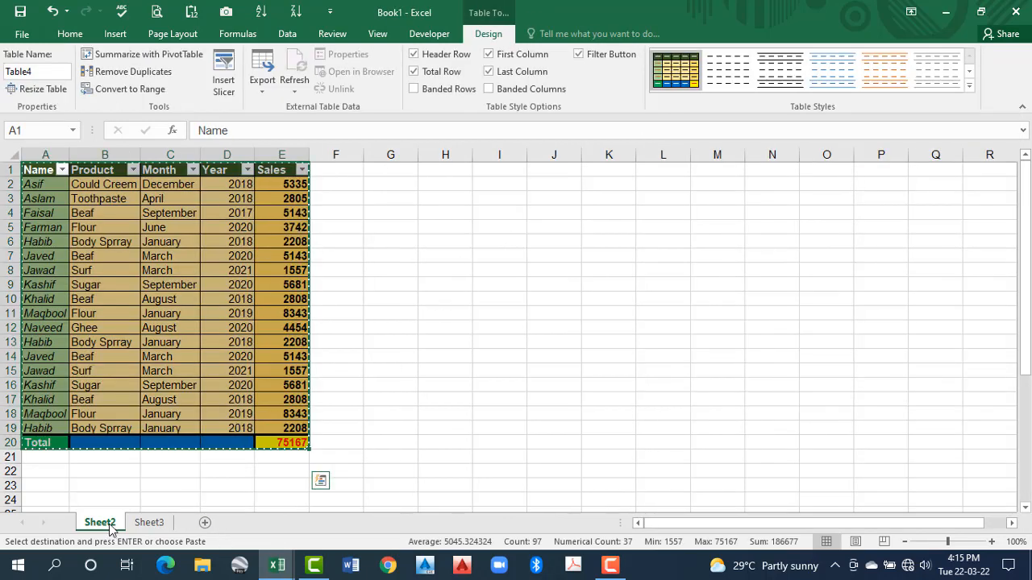
# Switch to Book1 and copy its Sheet2, containing the custom-styled sales table, into Book2 before Sheet1
pyautogui.rightClick(117, 522)
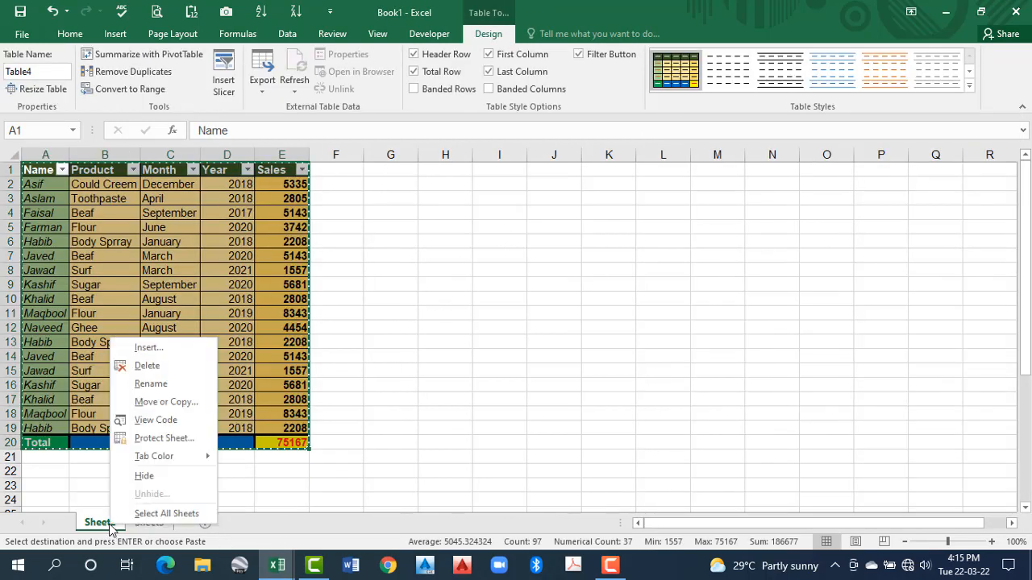
pyautogui.click(186, 401)
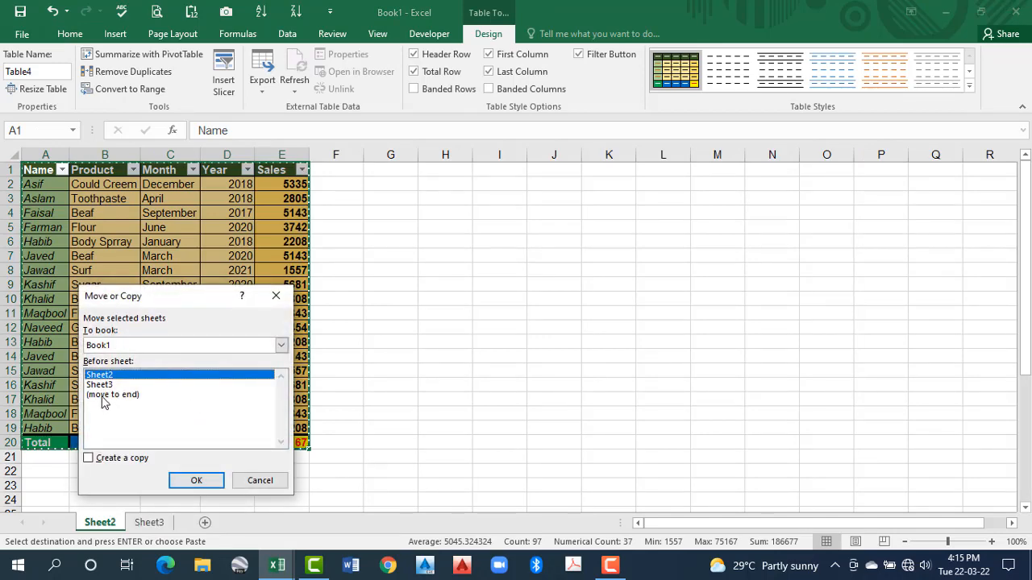
pyautogui.click(118, 345)
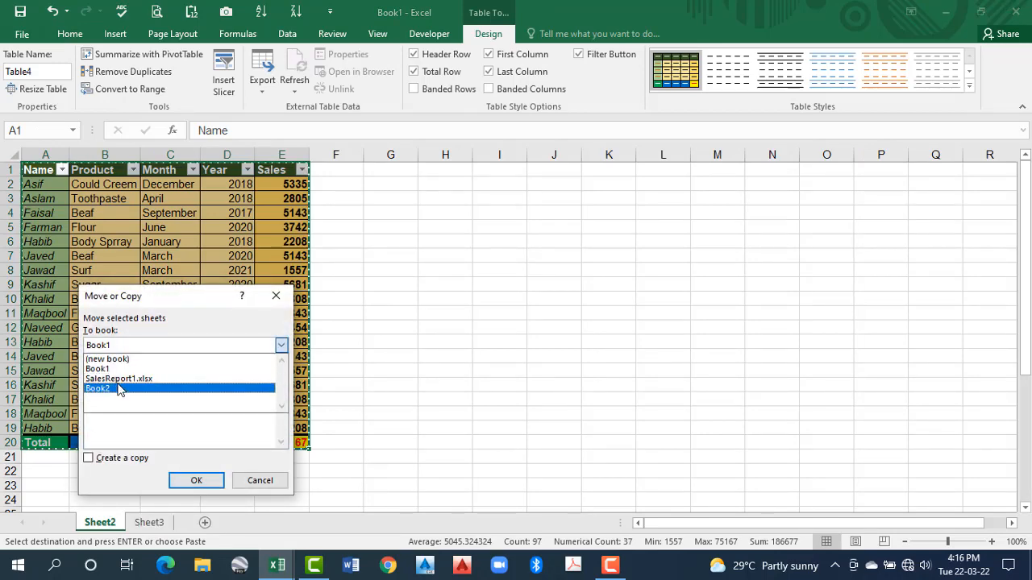
pyautogui.click(117, 369)
pyautogui.click(142, 346)
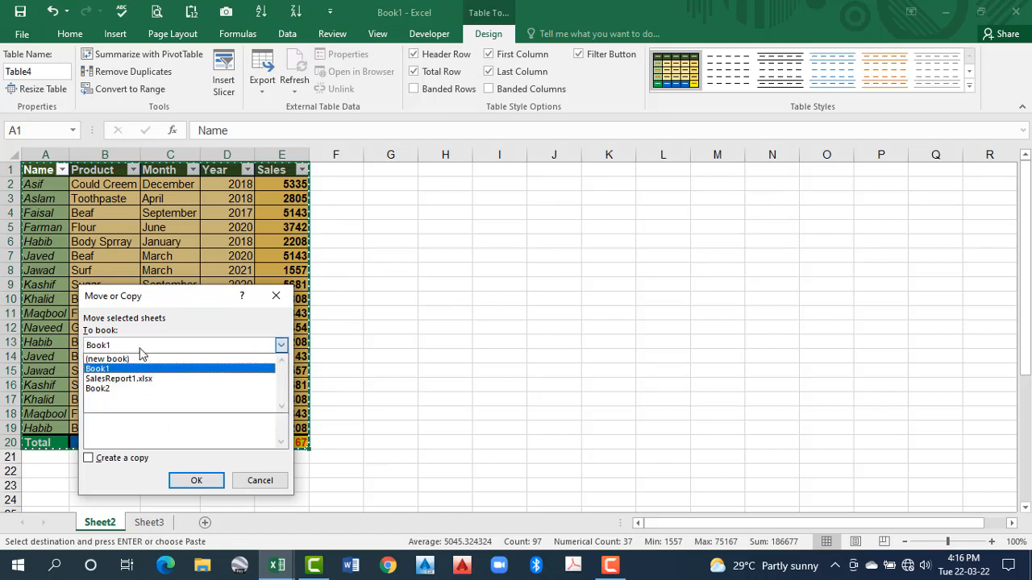
pyautogui.click(117, 390)
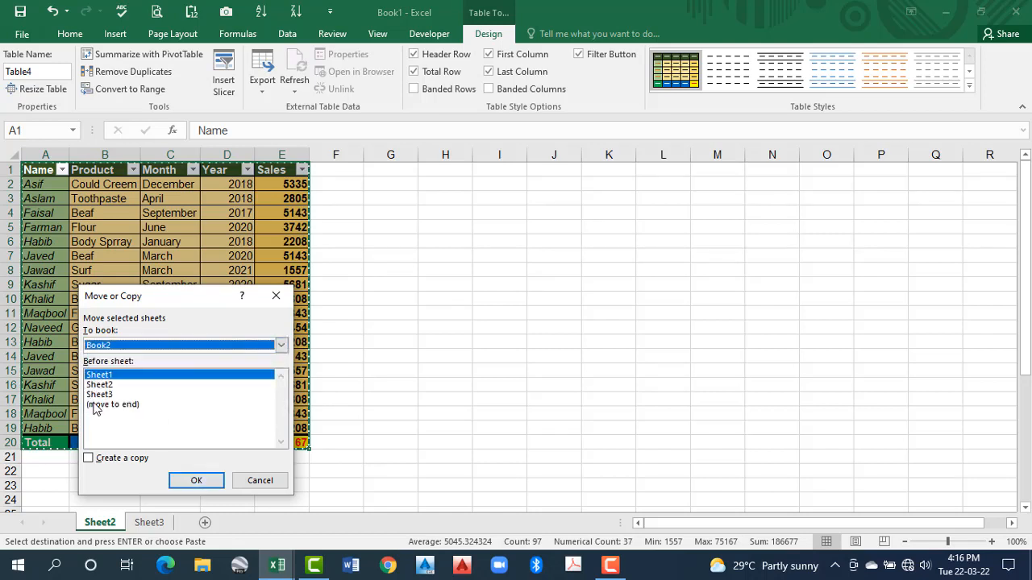
pyautogui.click(130, 460)
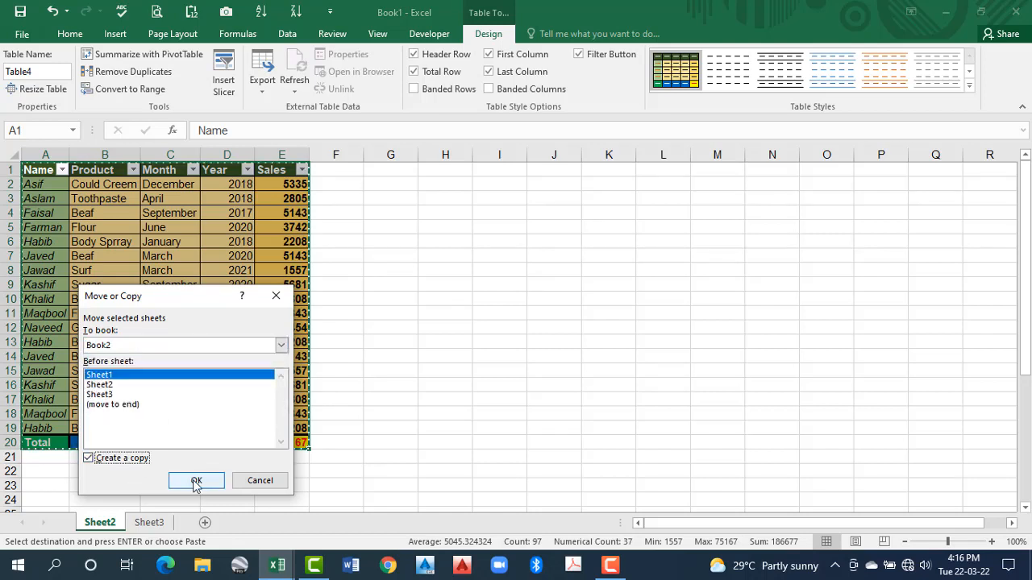
pyautogui.click(196, 482)
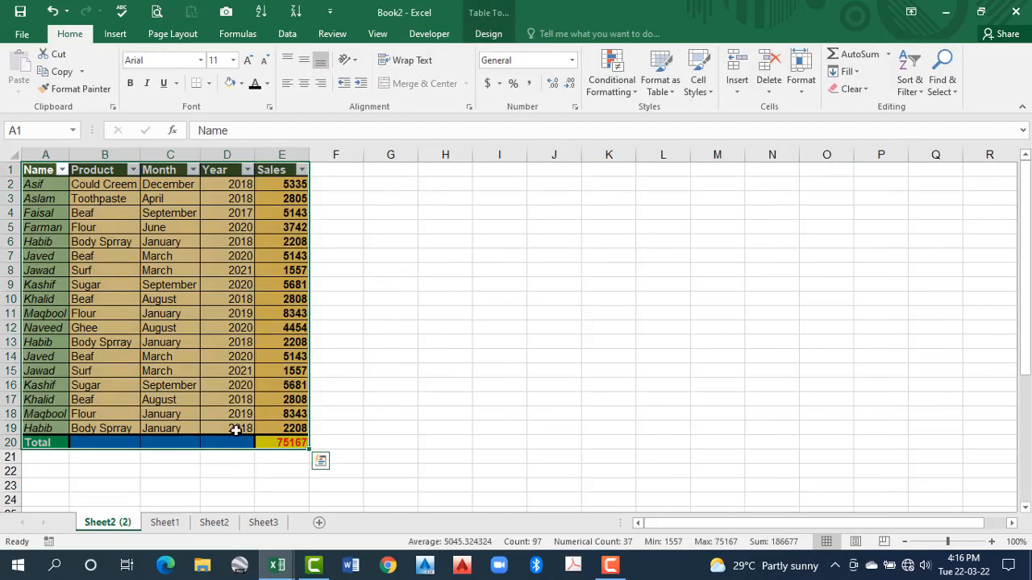
# Compare the copied sheet with Sheet1 and check Book2's table style gallery for the custom style
pyautogui.click(165, 523)
pyautogui.click(126, 359)
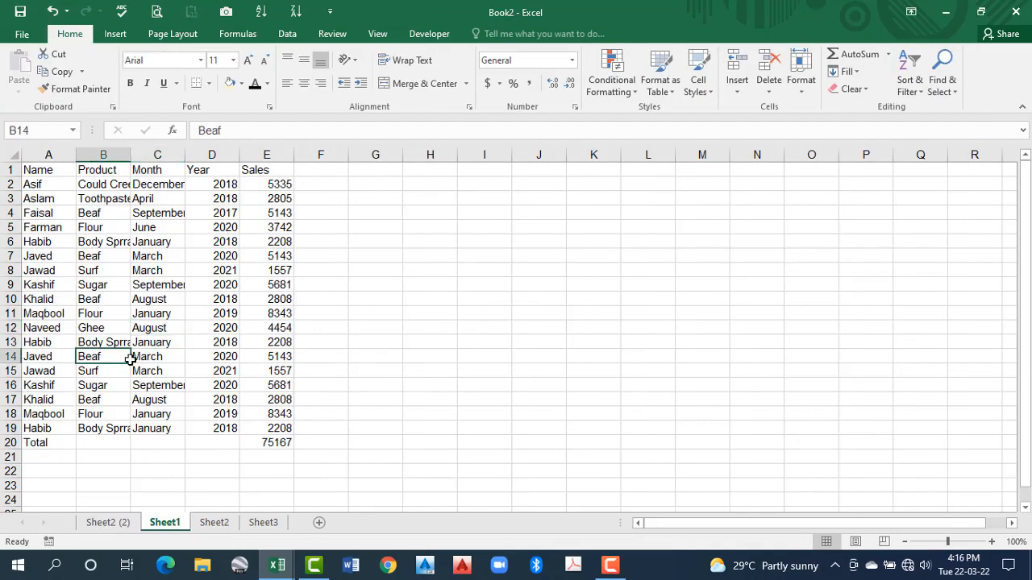
pyautogui.click(122, 524)
pyautogui.click(153, 314)
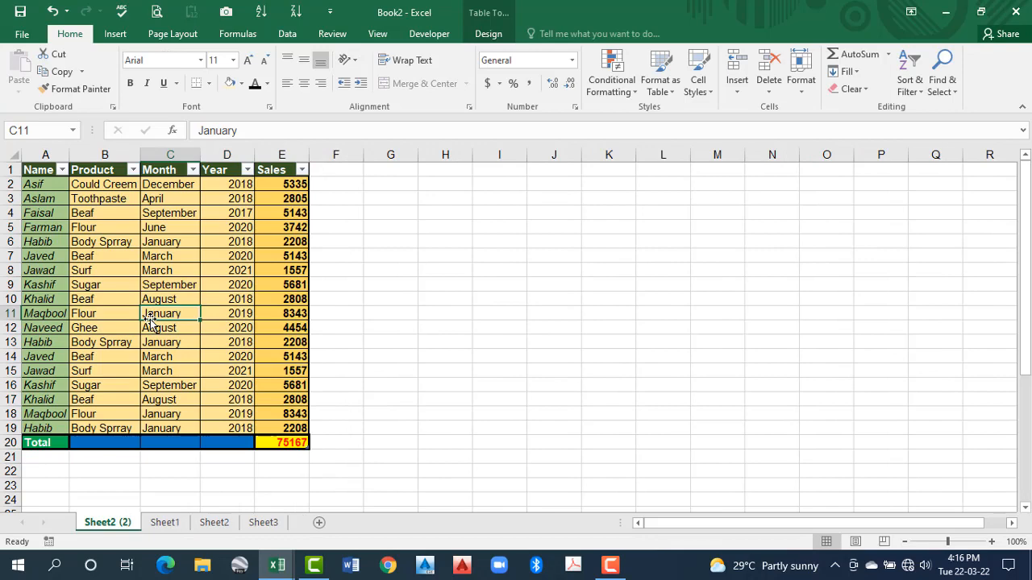
pyautogui.click(167, 524)
pyautogui.click(661, 81)
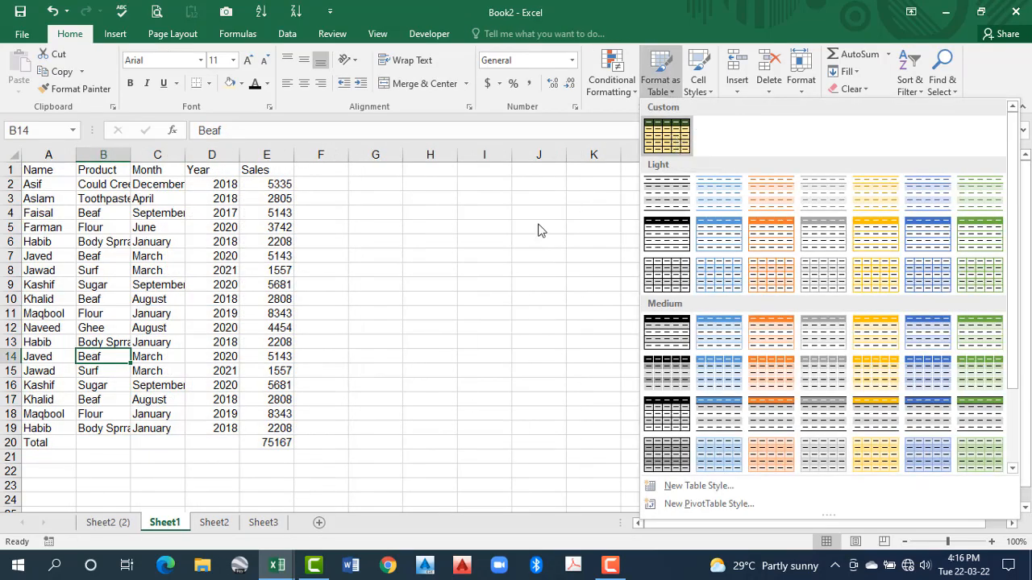
pyautogui.click(277, 417)
pyautogui.click(106, 524)
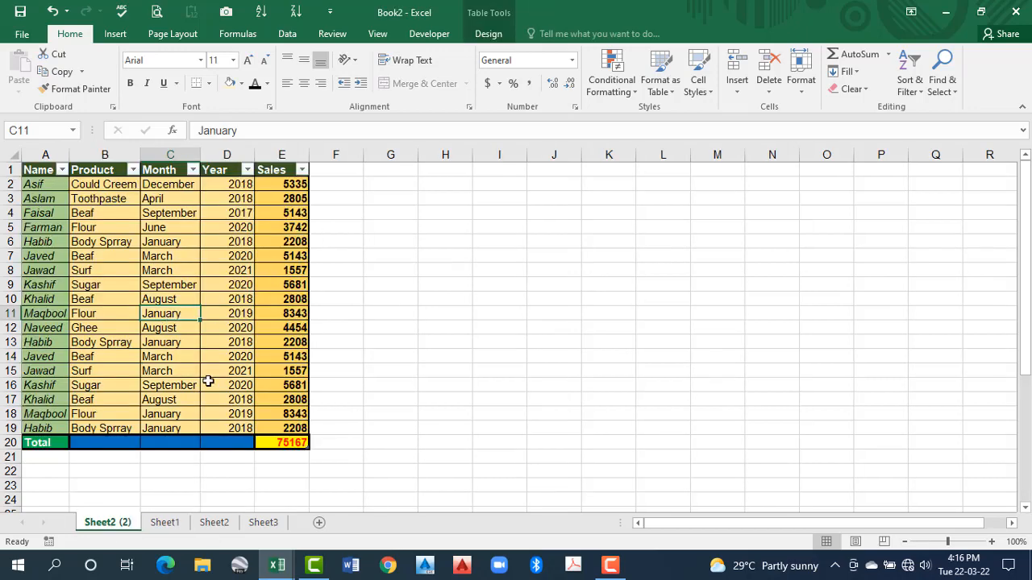
pyautogui.click(186, 273)
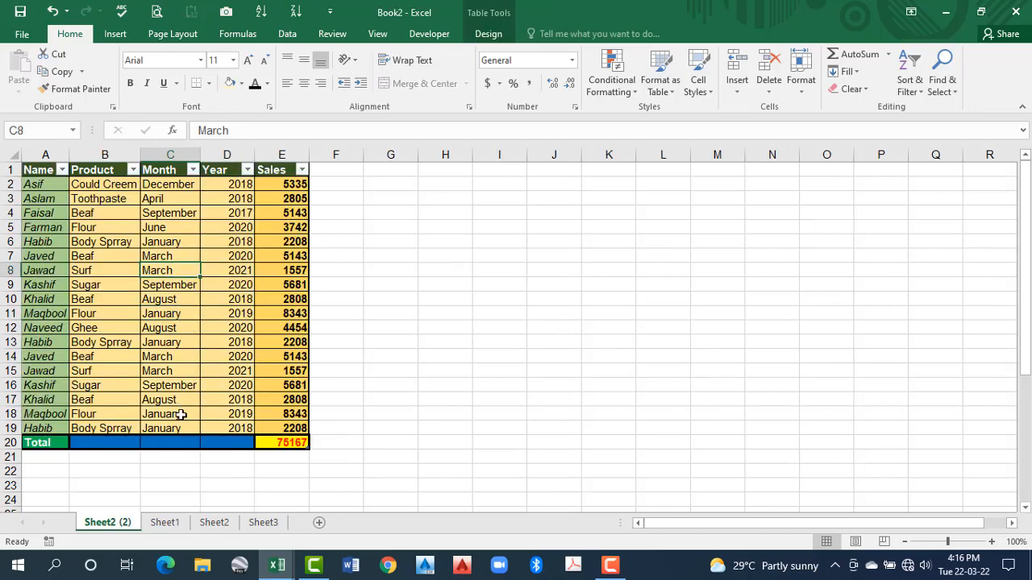
# Try formatting A1:E20 on Sheet1, total row included, as a table with headers using the custom style
pyautogui.click(161, 523)
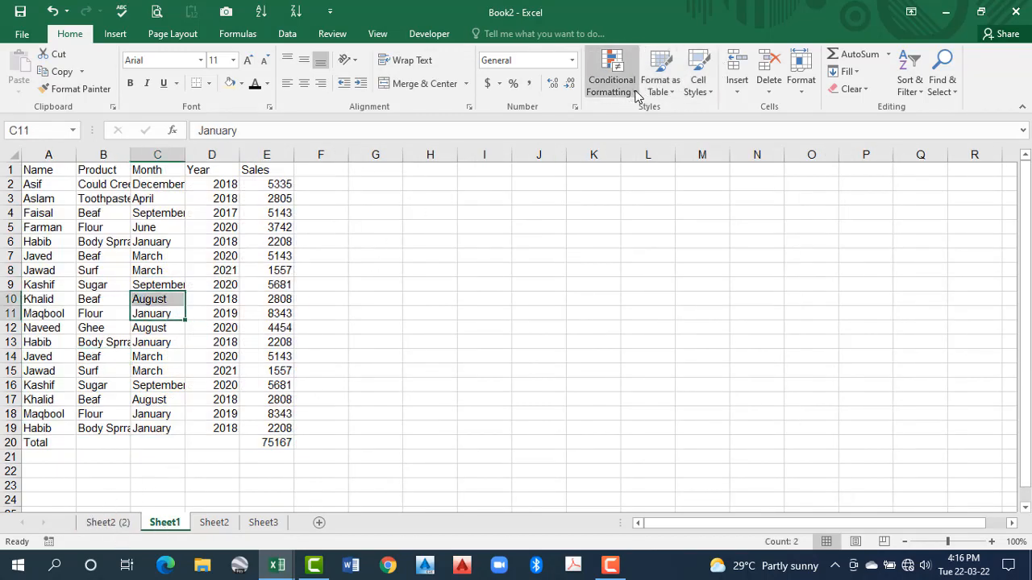
pyautogui.click(678, 89)
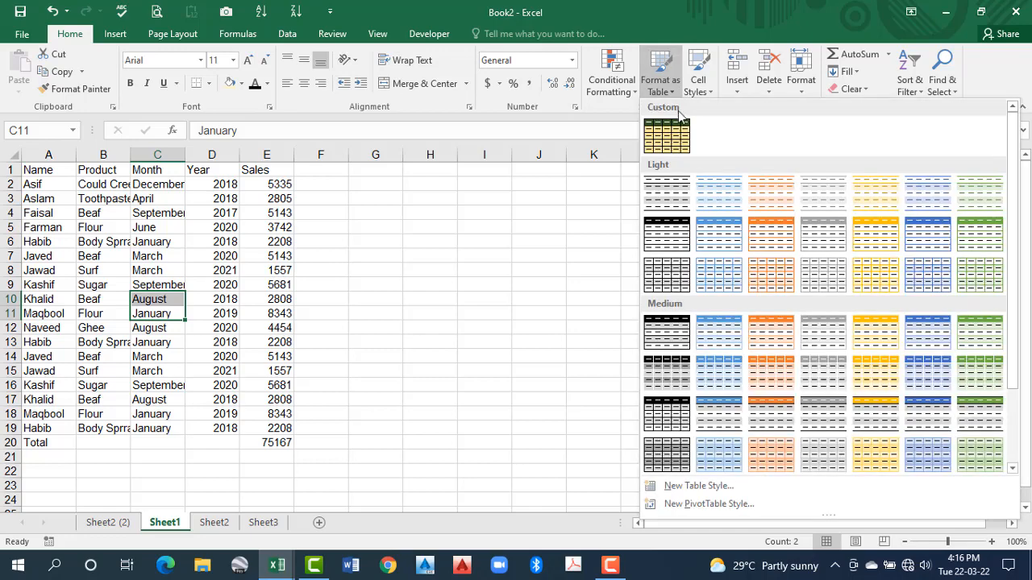
pyautogui.click(675, 137)
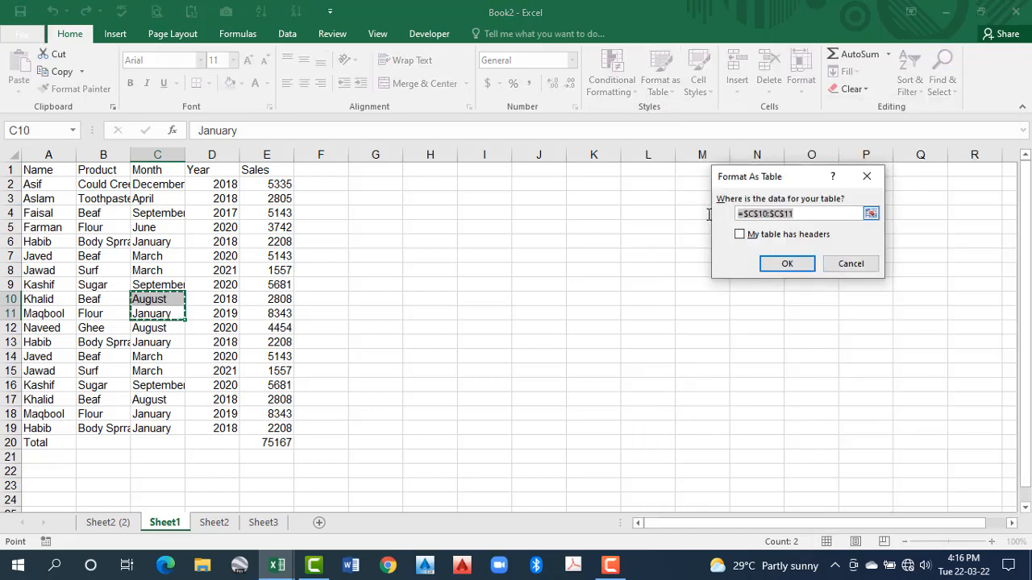
pyautogui.moveTo(73, 176); pyautogui.dragTo(286, 448)
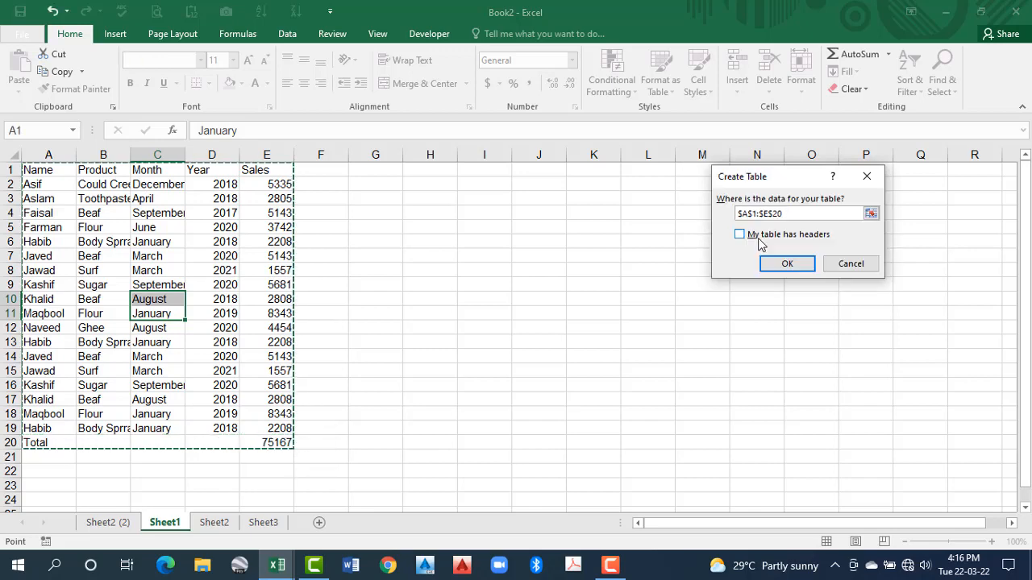
pyautogui.click(740, 235)
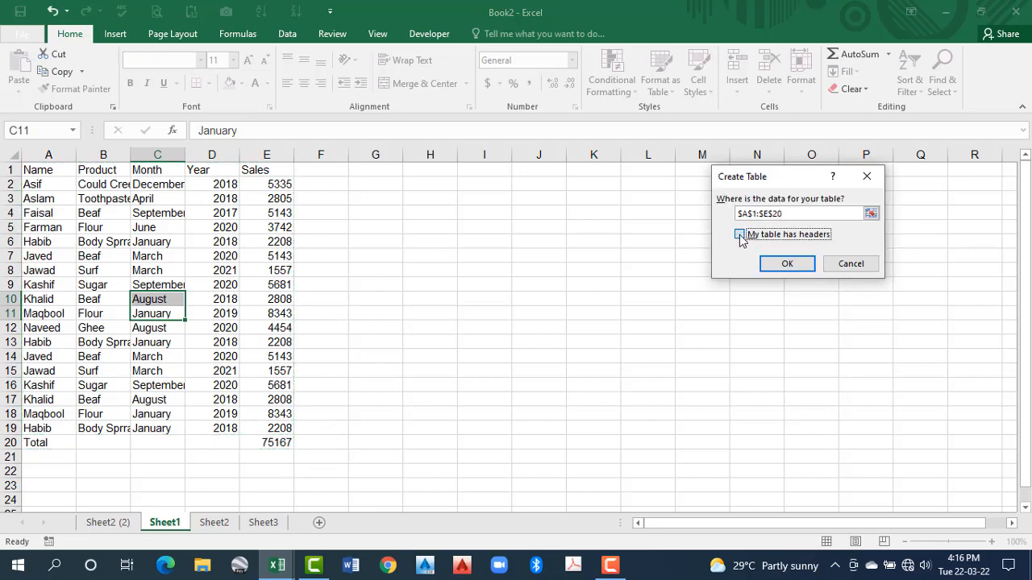
pyautogui.click(798, 264)
pyautogui.click(190, 326)
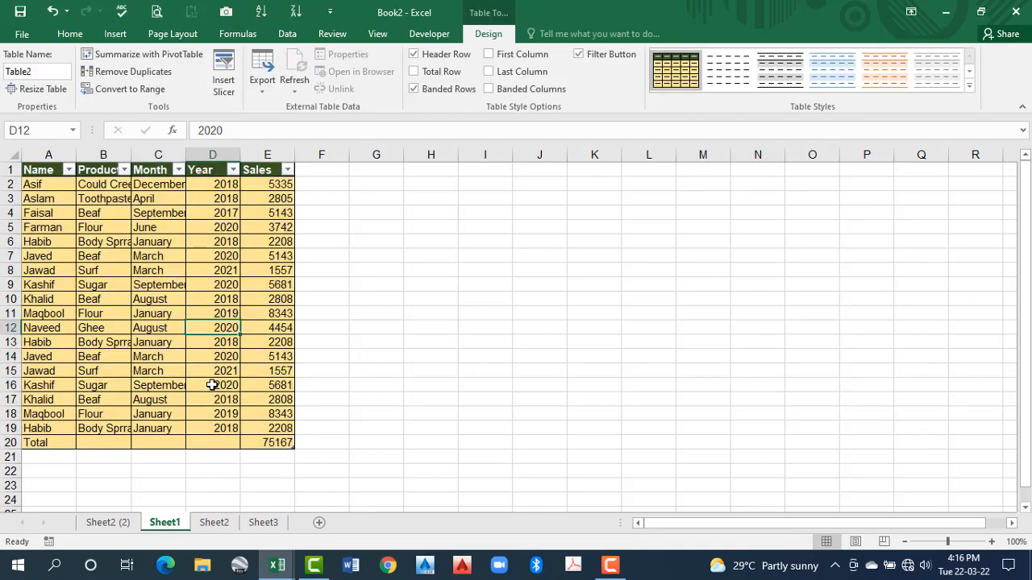
# Examine how the Total row is styled as table data, and undo the table creation on Sheet1
pyautogui.moveTo(27, 439); pyautogui.dragTo(274, 443)
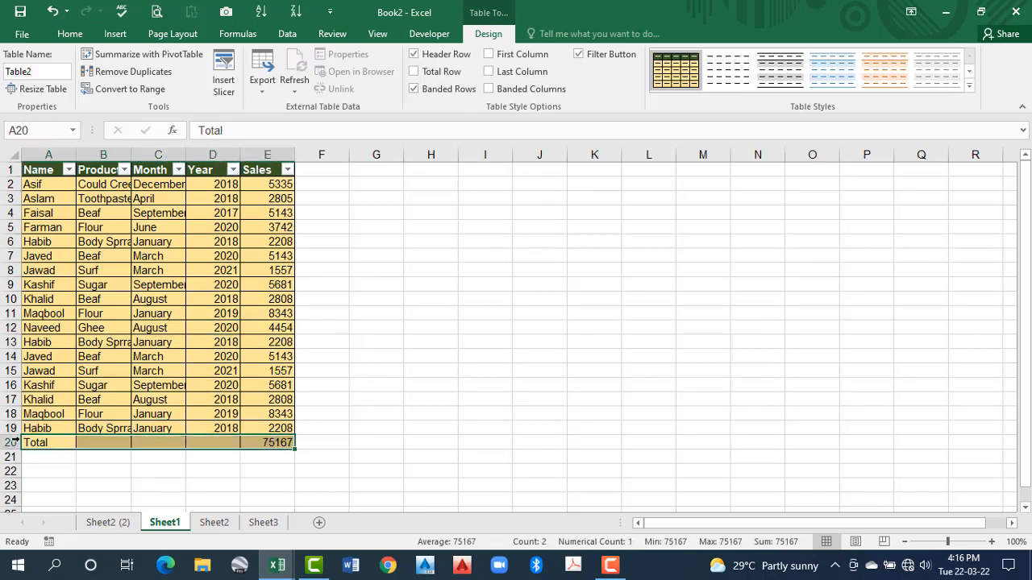
pyautogui.click(11, 442)
pyautogui.click(191, 390)
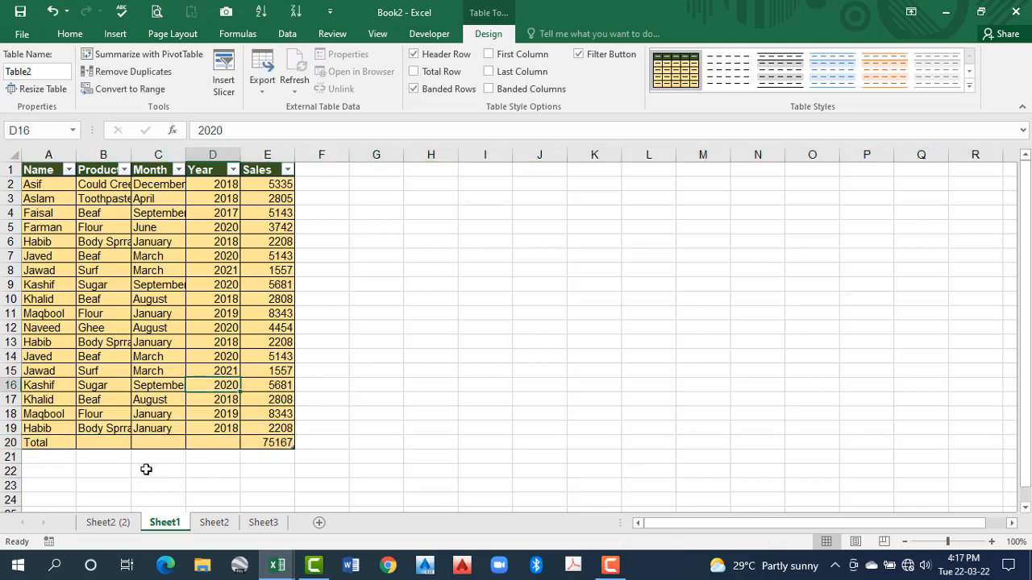
pyautogui.moveTo(49, 459); pyautogui.dragTo(267, 460)
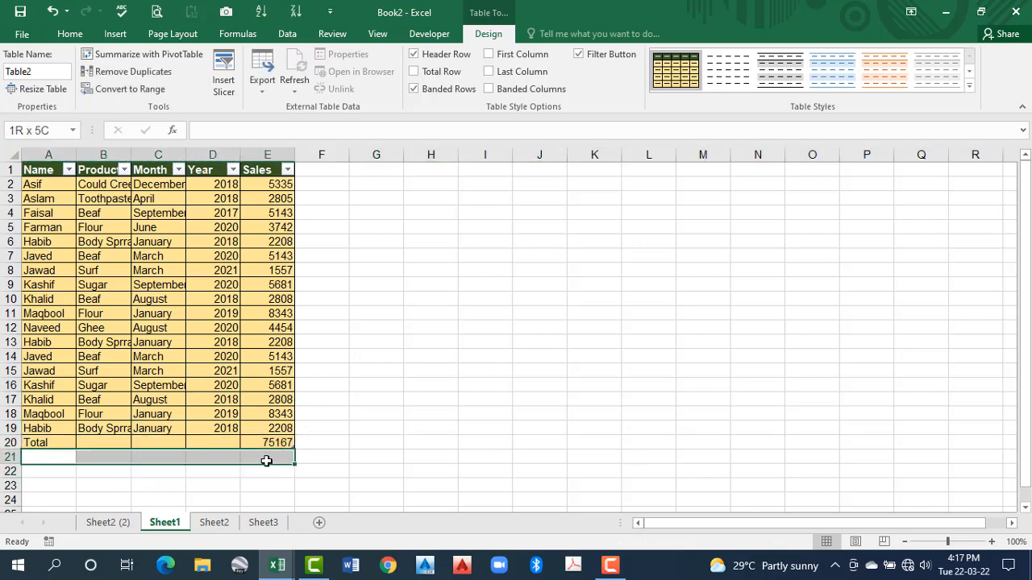
pyautogui.moveTo(29, 171); pyautogui.dragTo(255, 427)
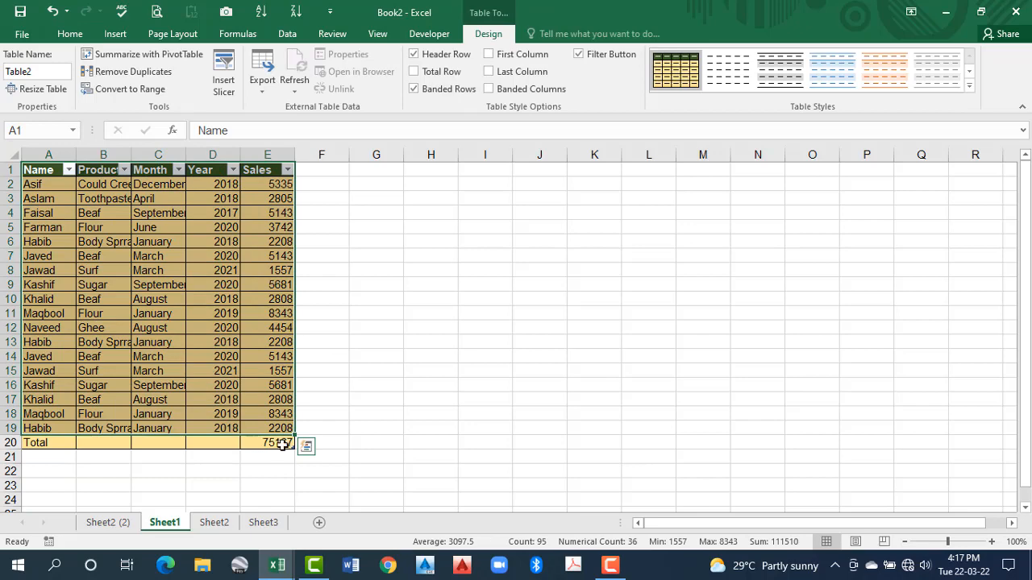
pyautogui.hotkey('ctrl', 'z')
pyautogui.hotkey('ctrl', 'z')
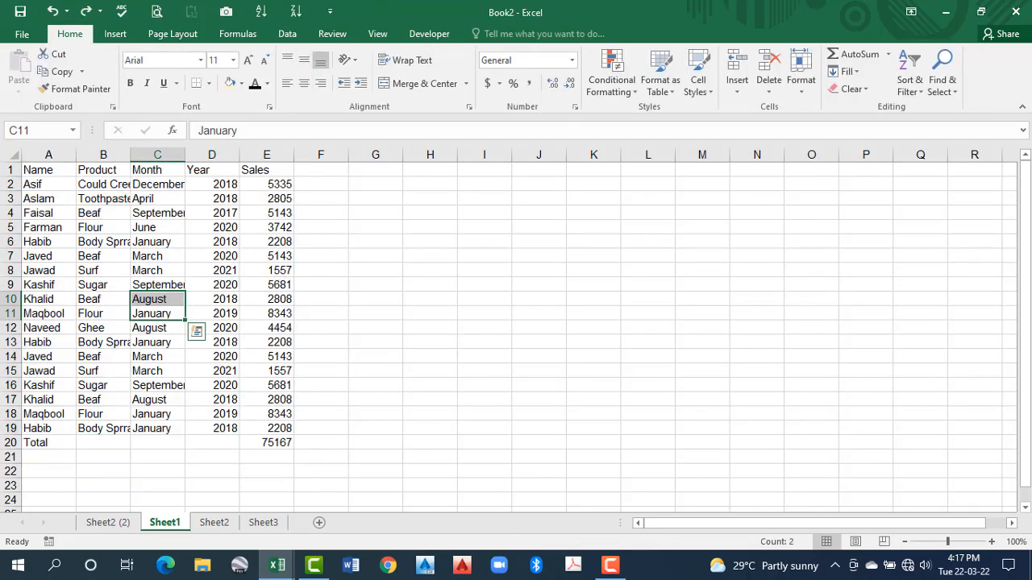
# Format A1:E19 on Sheet1, leaving out the Total row, as a table with headers using the custom style
pyautogui.moveTo(52, 170); pyautogui.dragTo(281, 428)
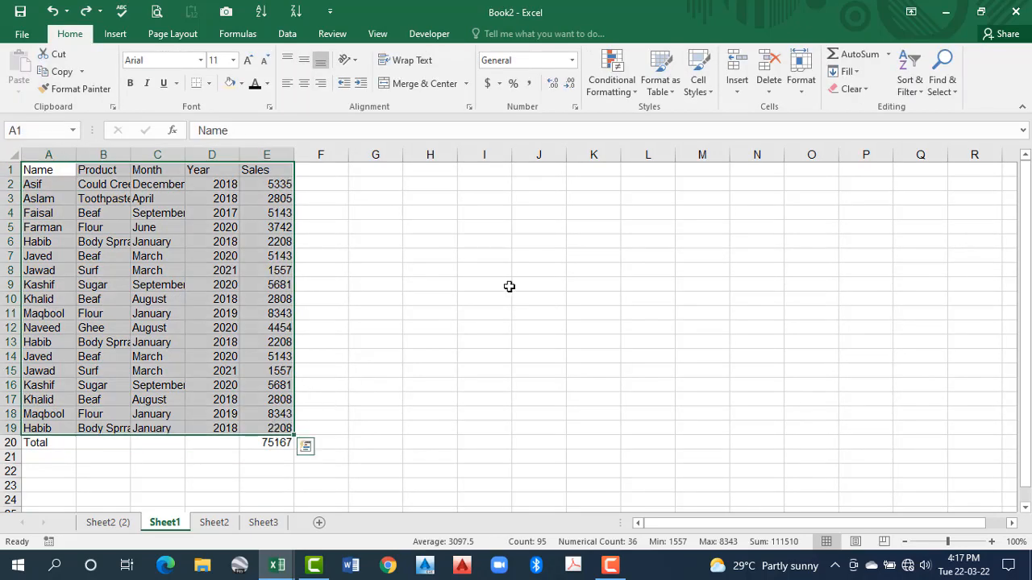
pyautogui.click(679, 90)
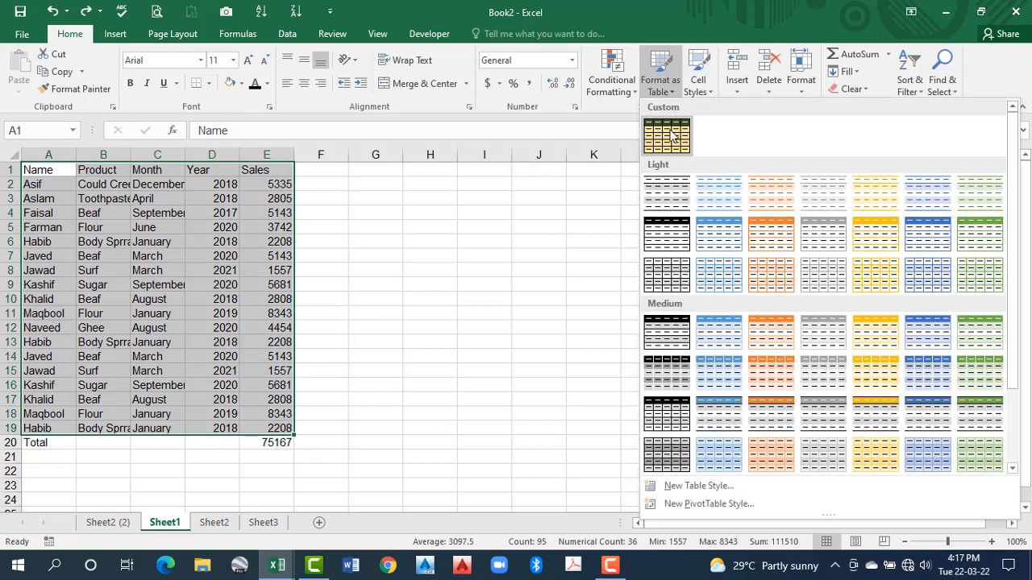
pyautogui.click(665, 136)
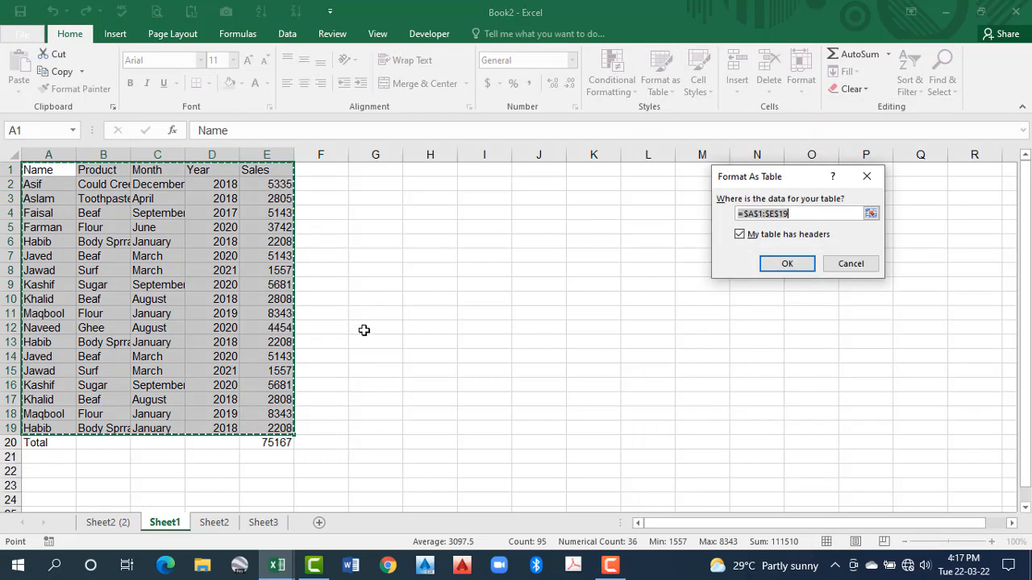
pyautogui.click(802, 264)
pyautogui.click(511, 352)
pyautogui.click(228, 372)
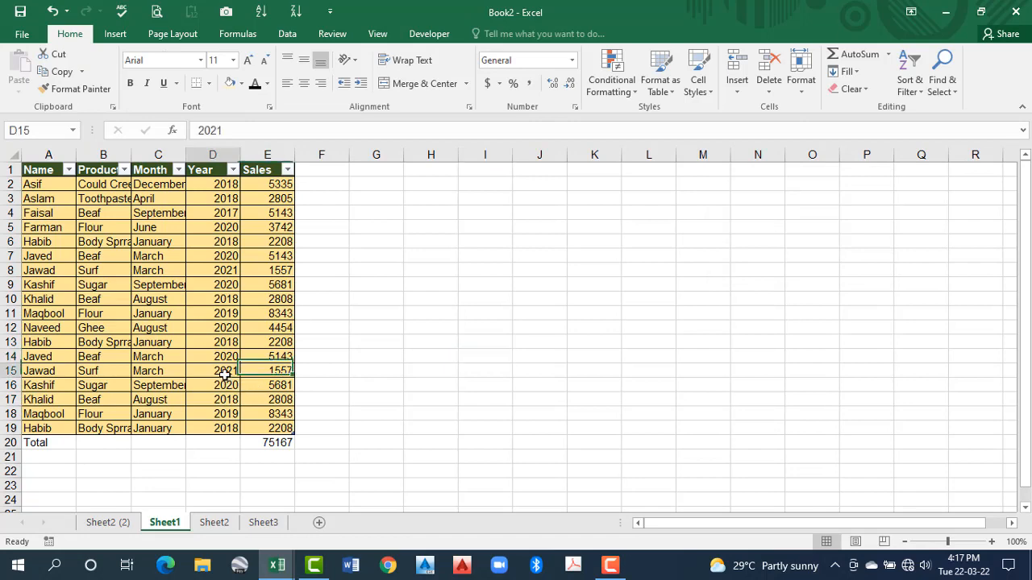
# Turn on the table's Total Row and clear the duplicate total in row 21
pyautogui.click(416, 73)
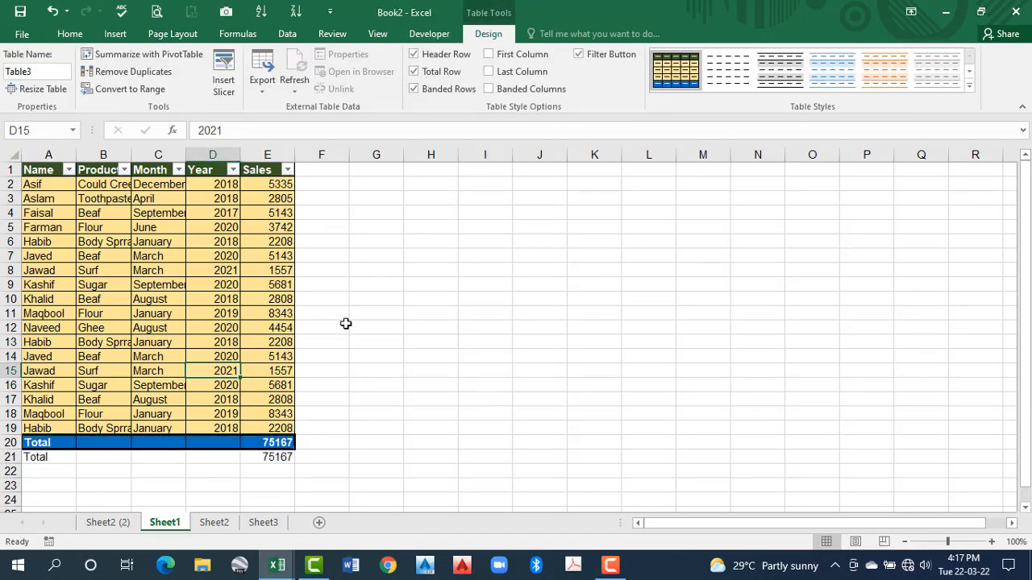
pyautogui.click(10, 456)
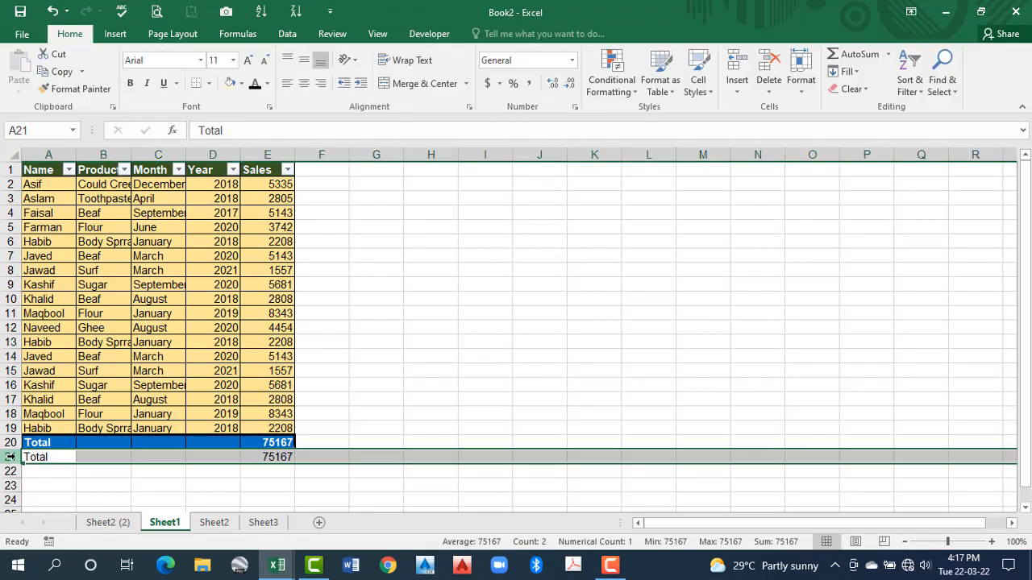
pyautogui.press('Delete')
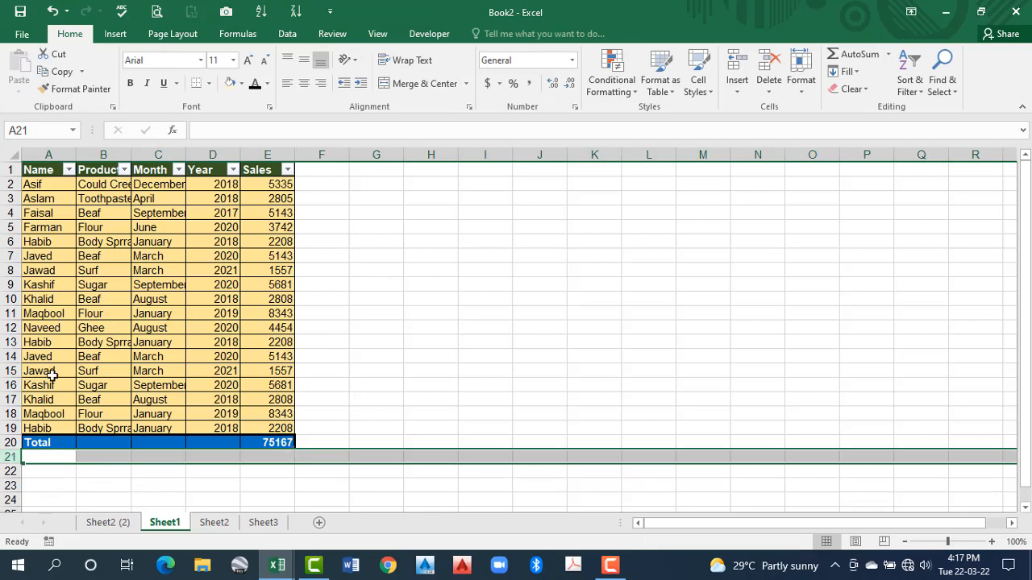
# Inspect the Total label and the Sales total in the table's new total row
pyautogui.click(172, 387)
pyautogui.click(45, 443)
pyautogui.click(50, 297)
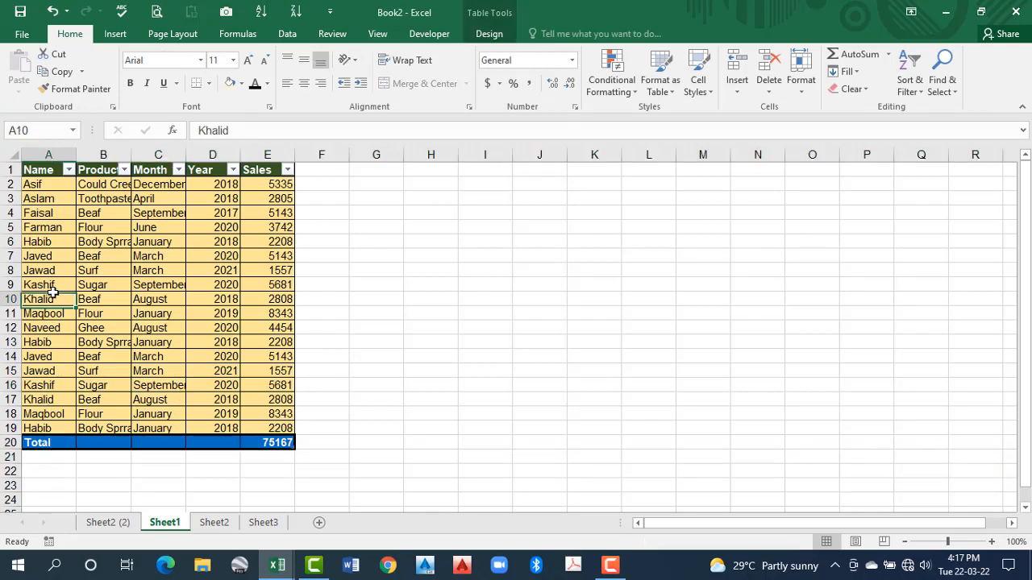
pyautogui.click(43, 443)
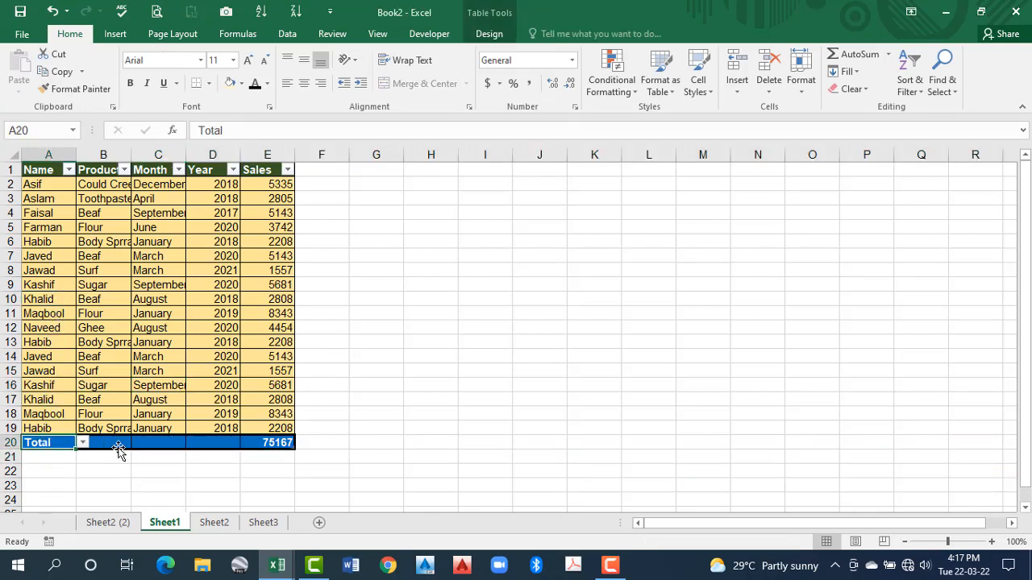
pyautogui.click(265, 442)
pyautogui.click(126, 361)
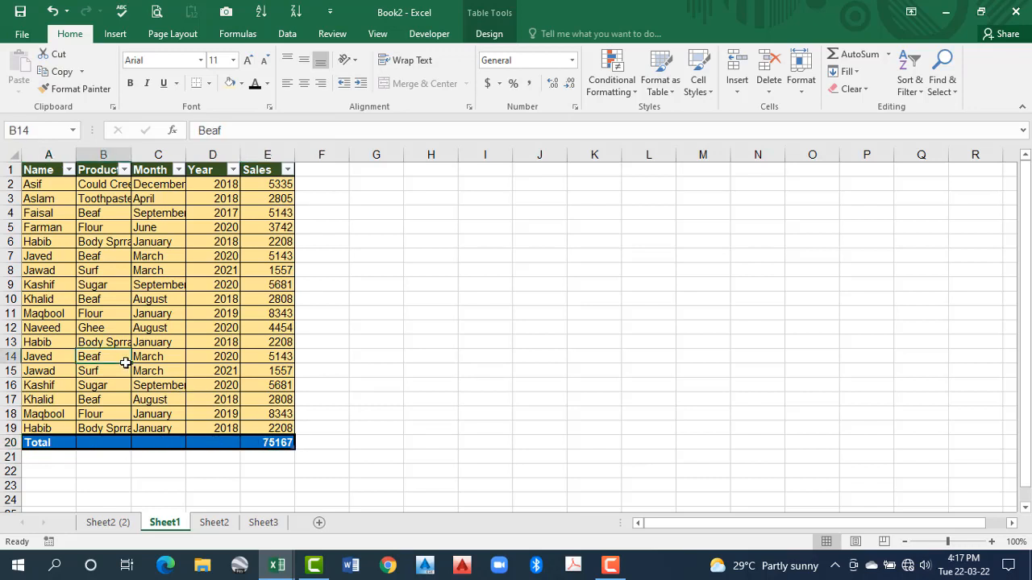
# Turn on the First Column and Last Column options for the table on Sheet1
pyautogui.click(39, 273)
pyautogui.click(268, 283)
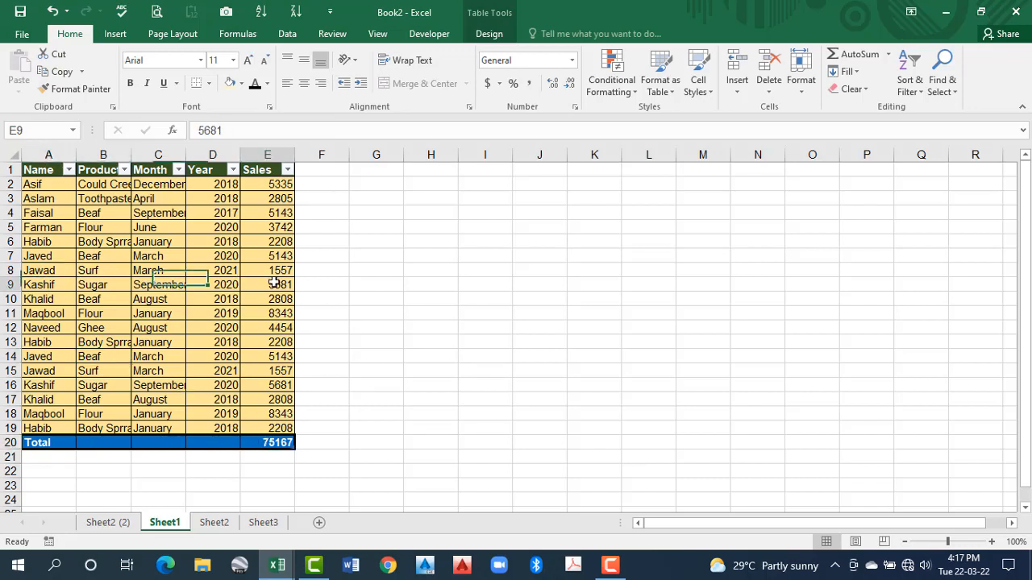
pyautogui.click(500, 36)
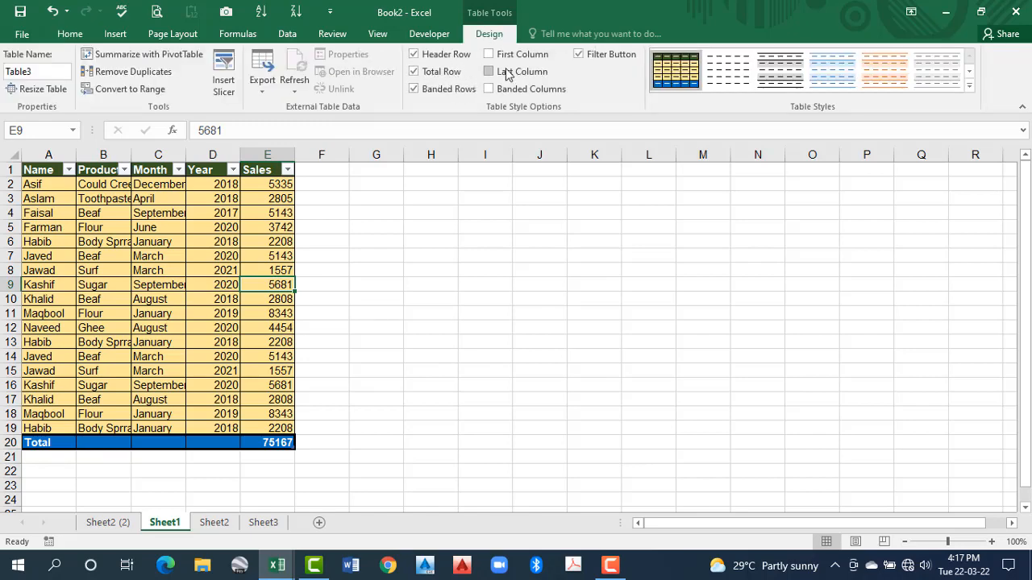
pyautogui.click(489, 54)
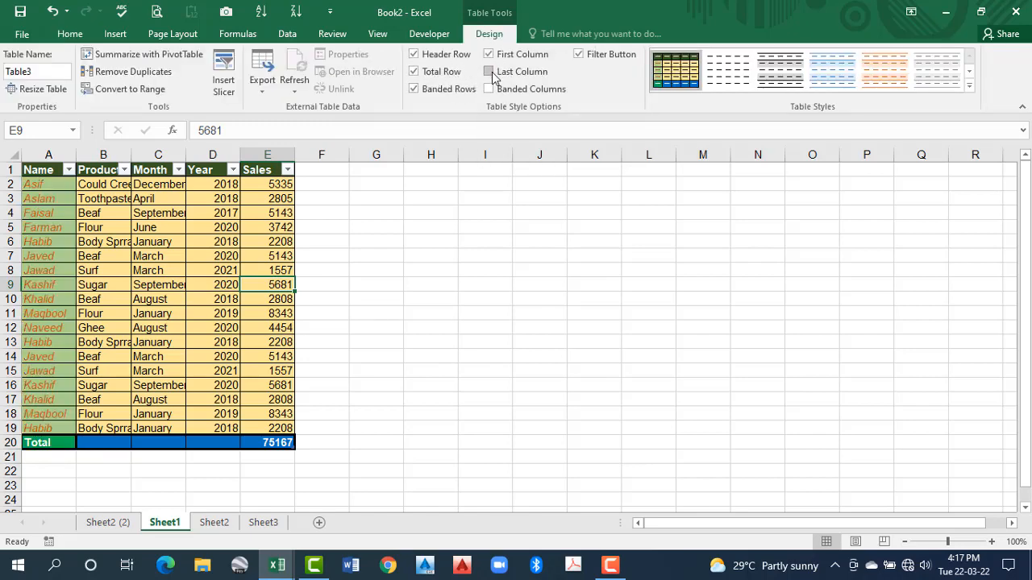
pyautogui.click(491, 73)
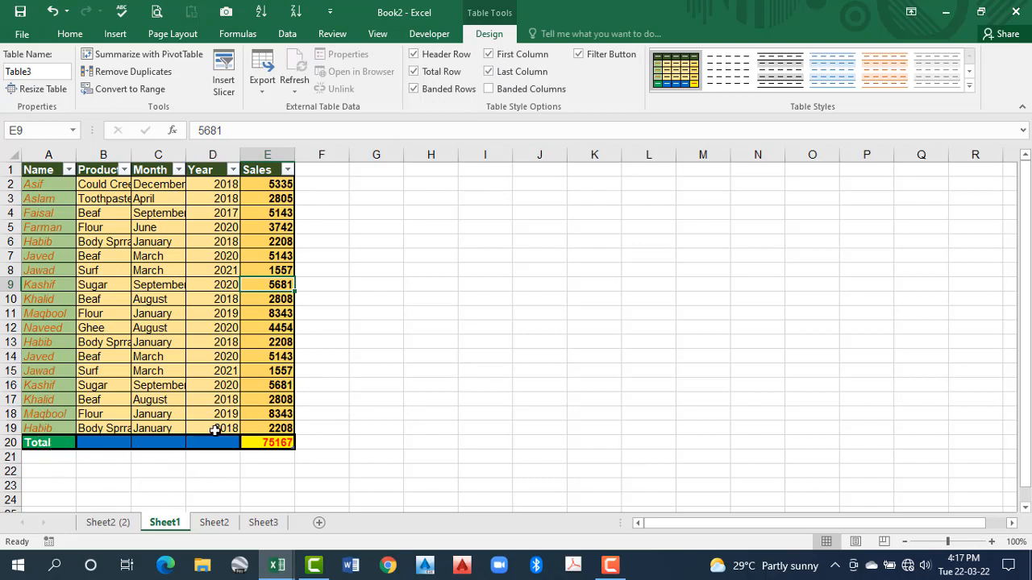
pyautogui.click(194, 298)
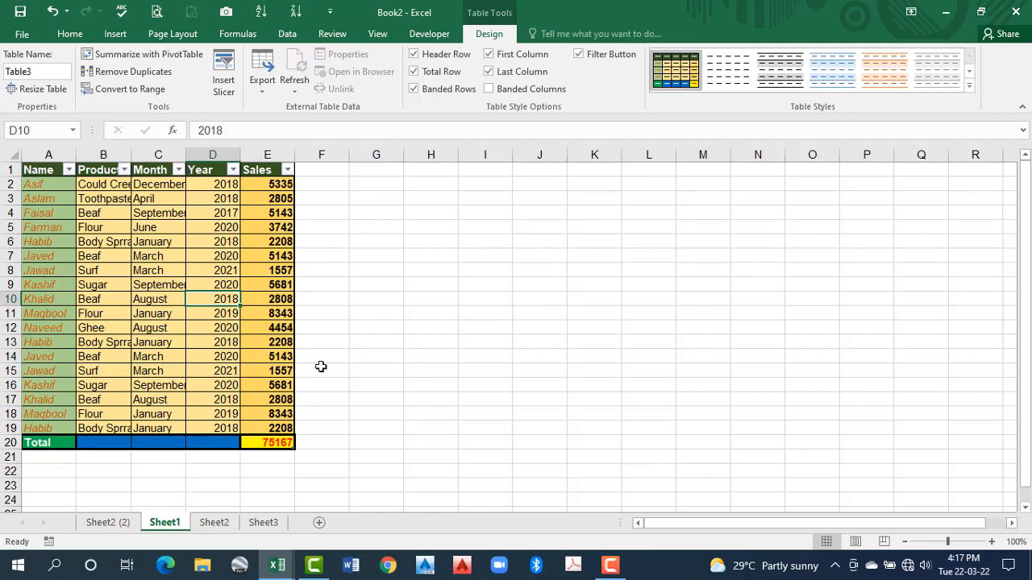
# Compare the Sheet1 table with the original styled table on Sheet2 (2)
pyautogui.click(107, 524)
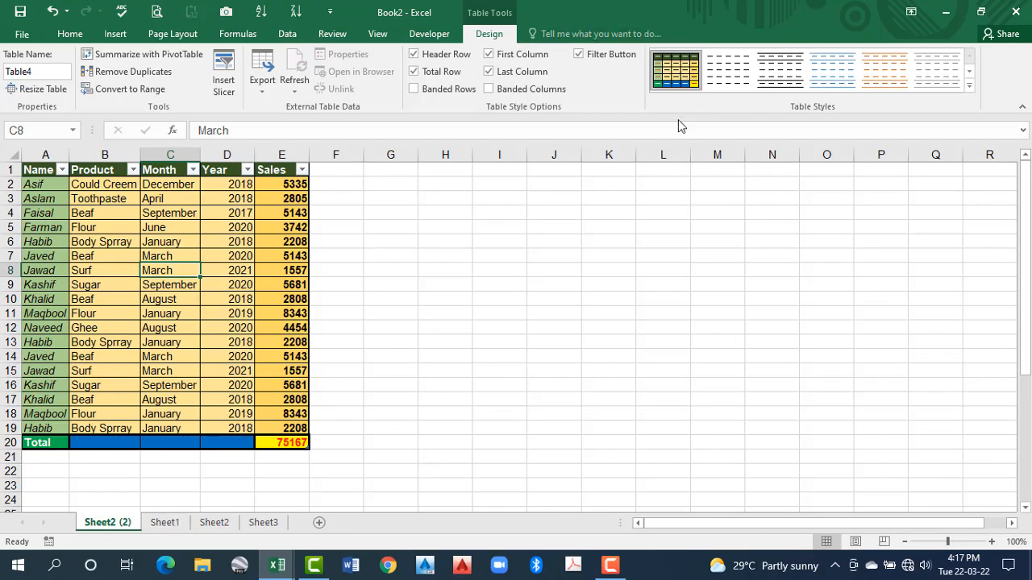
pyautogui.click(165, 522)
pyautogui.click(179, 316)
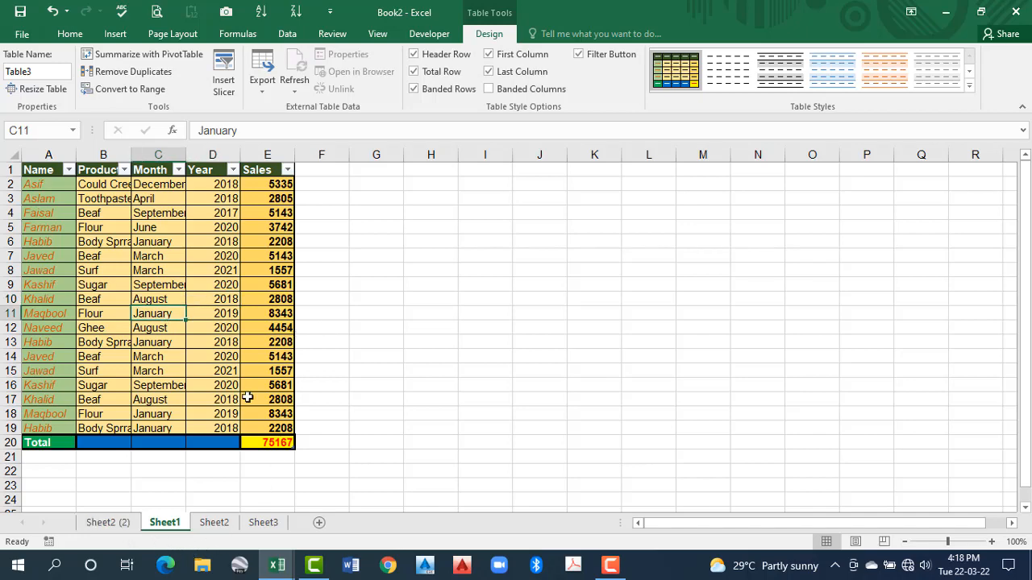
# Undo the column options, the Total Row and the table creation, returning Sheet1's data to a plain range
pyautogui.hotkey('ctrl', 'z')
pyautogui.hotkey('ctrl', 'z')
pyautogui.hotkey('ctrl', 'z')
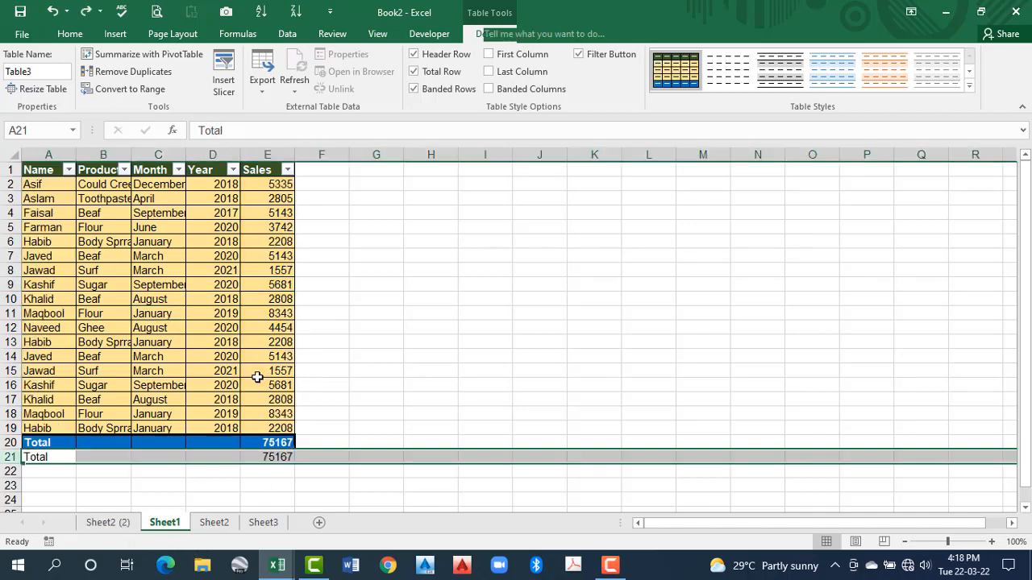
pyautogui.hotkey('ctrl', 'z')
pyautogui.hotkey('ctrl', 'z')
pyautogui.hotkey('ctrl', 'z')
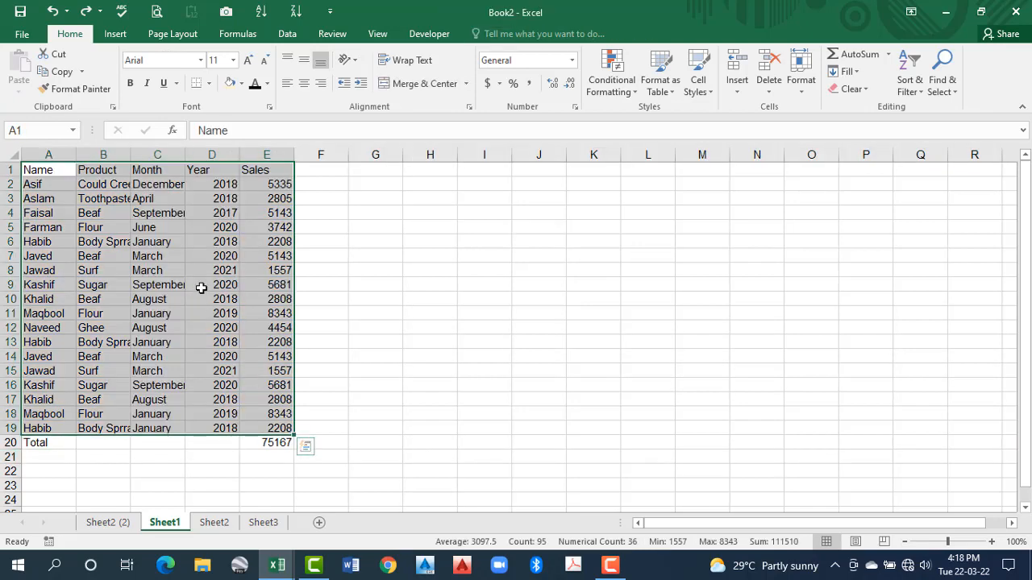
# Delete the copied sheet Sheet2 (2) from the workbook and confirm the deletion
pyautogui.click(113, 524)
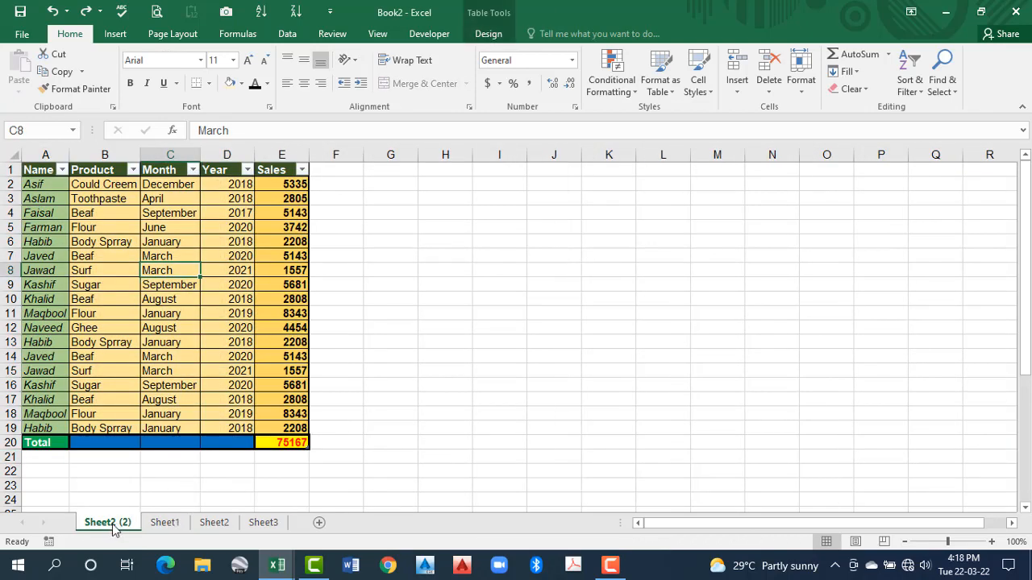
pyautogui.rightClick(113, 526)
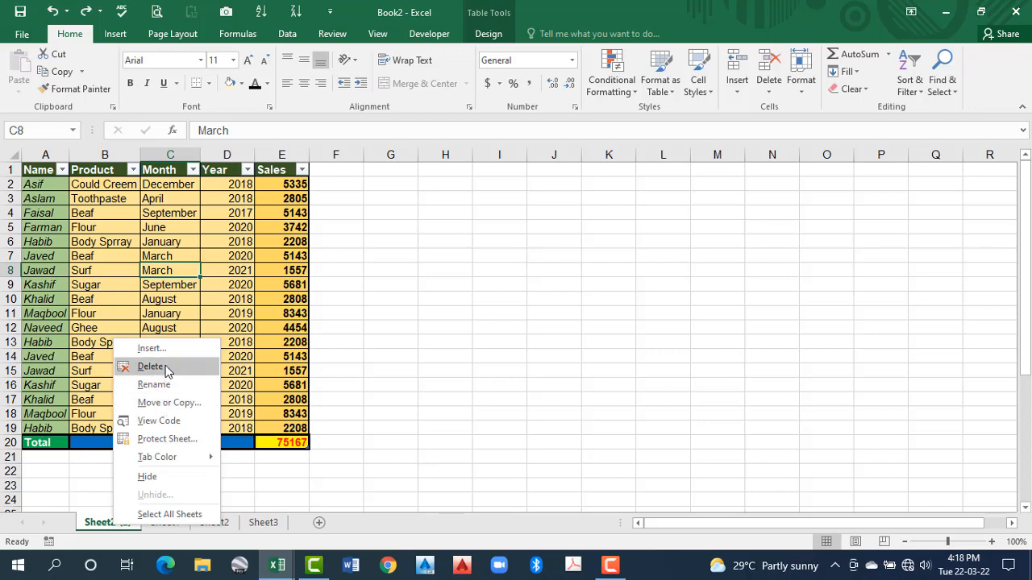
pyautogui.click(151, 367)
pyautogui.click(480, 326)
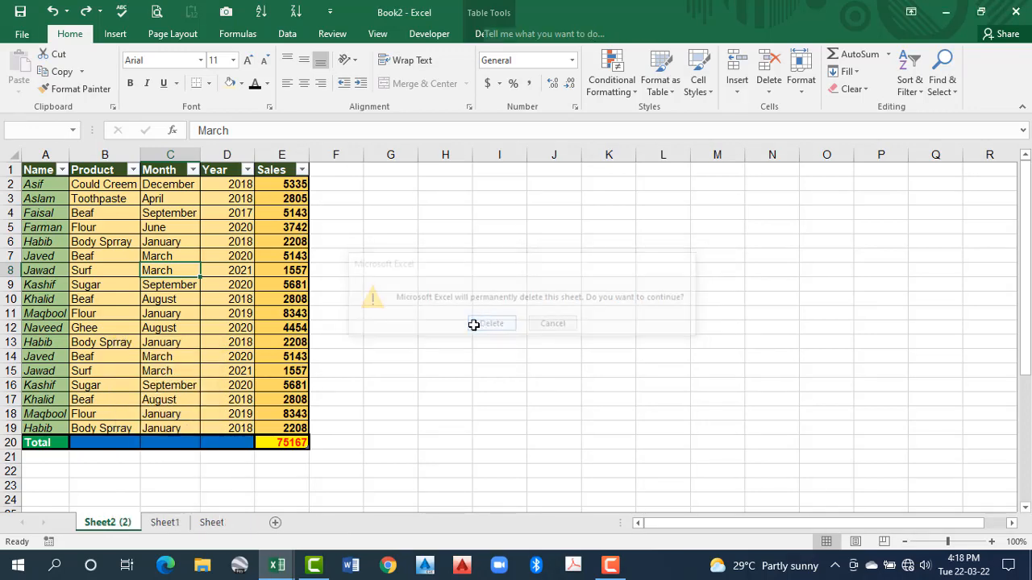
# Format A1:E19 on Sheet1 as a table with headers using the custom style Table Style 1
pyautogui.click(667, 92)
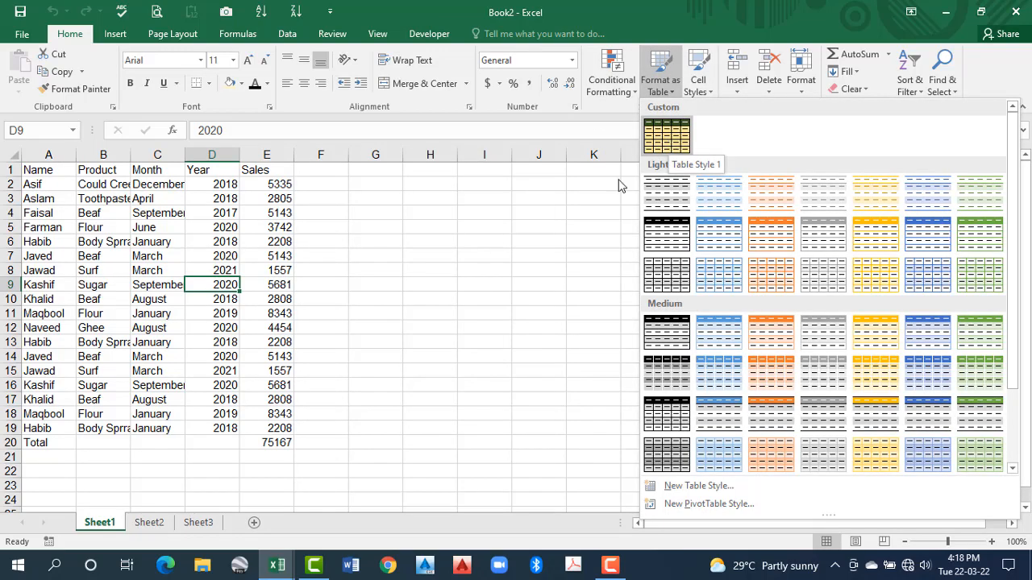
pyautogui.click(676, 139)
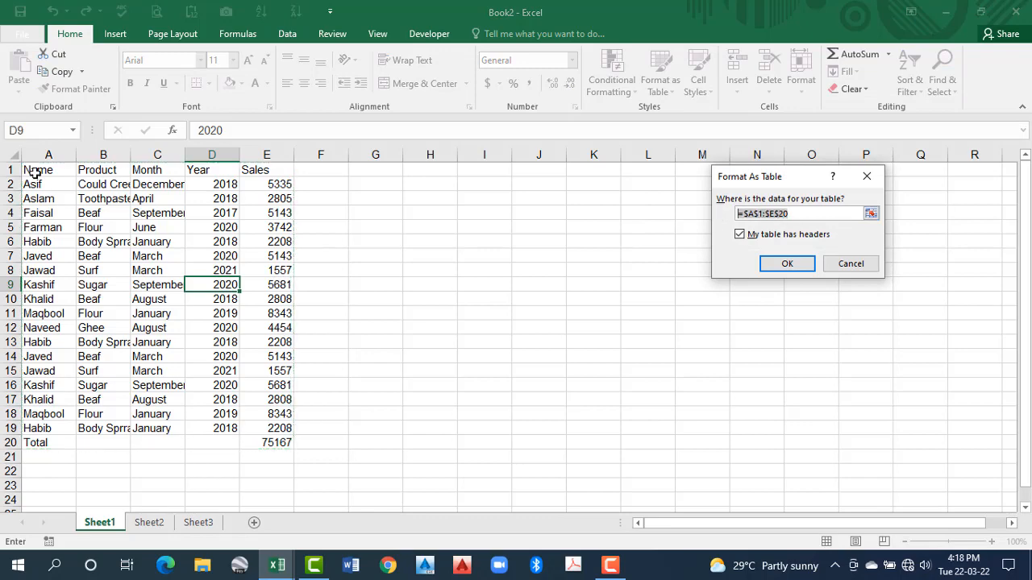
pyautogui.moveTo(32, 170); pyautogui.dragTo(287, 428)
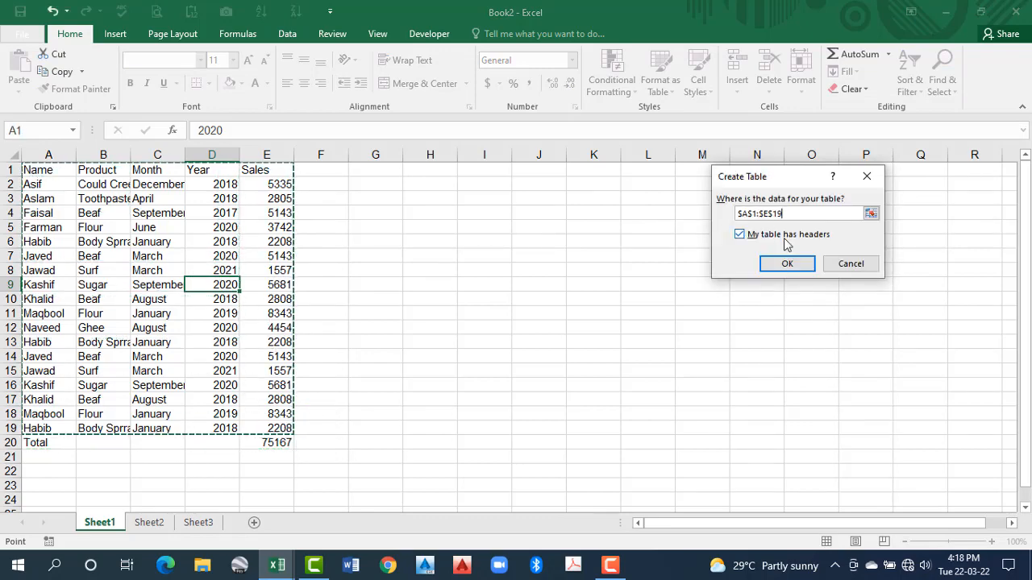
pyautogui.click(786, 262)
pyautogui.click(270, 385)
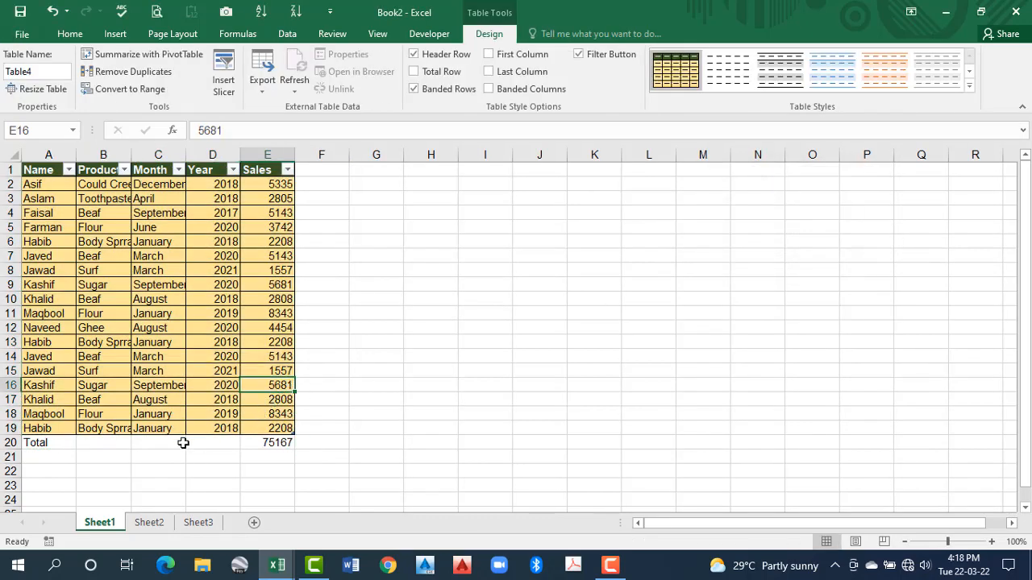
# Clear the manually entered total in row 20 below the table
pyautogui.click(4, 444)
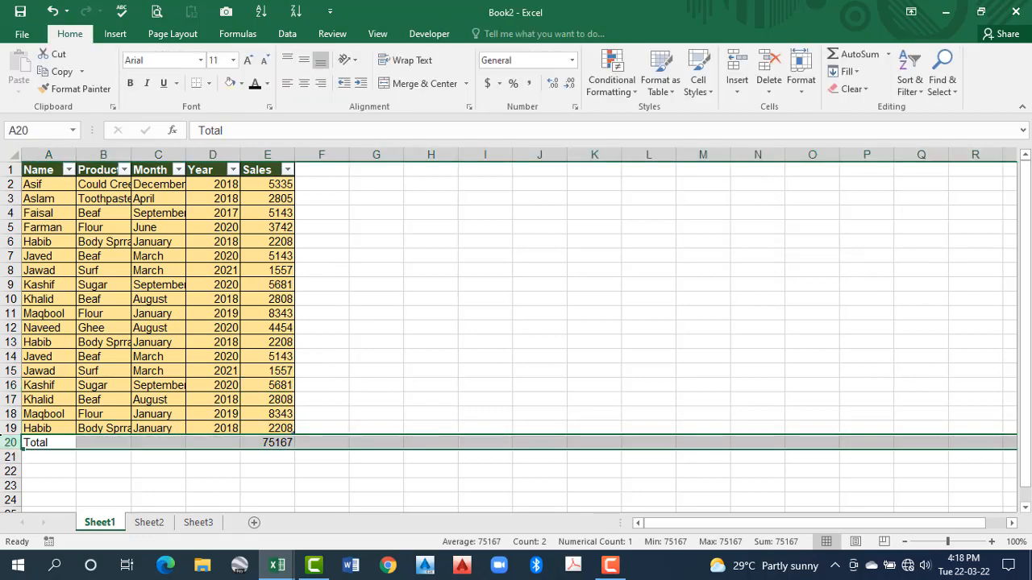
pyautogui.press('Delete')
pyautogui.click(158, 299)
# Turn on the Total Row, First Column and Last Column options for the new table
pyautogui.click(488, 33)
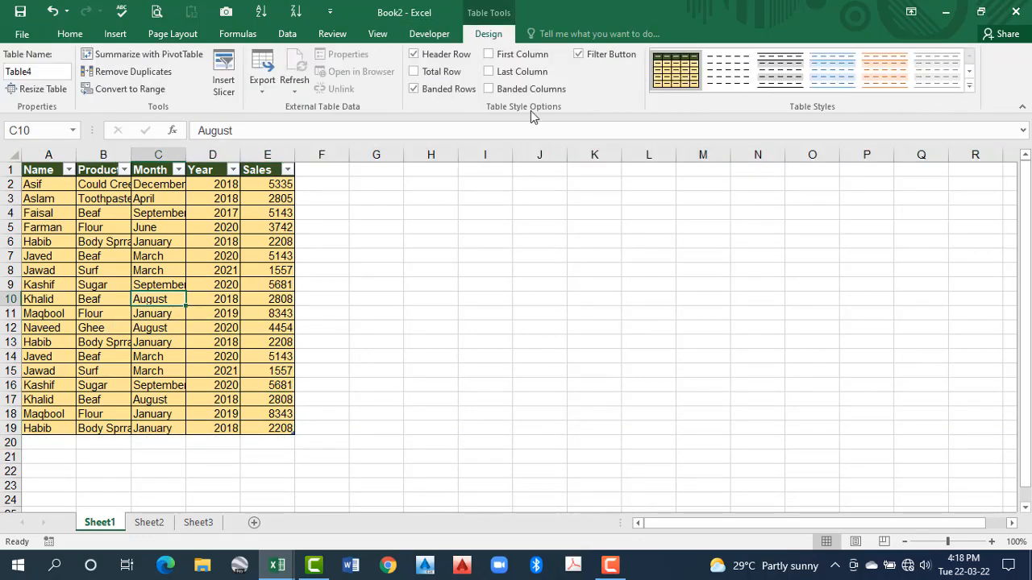
pyautogui.click(423, 73)
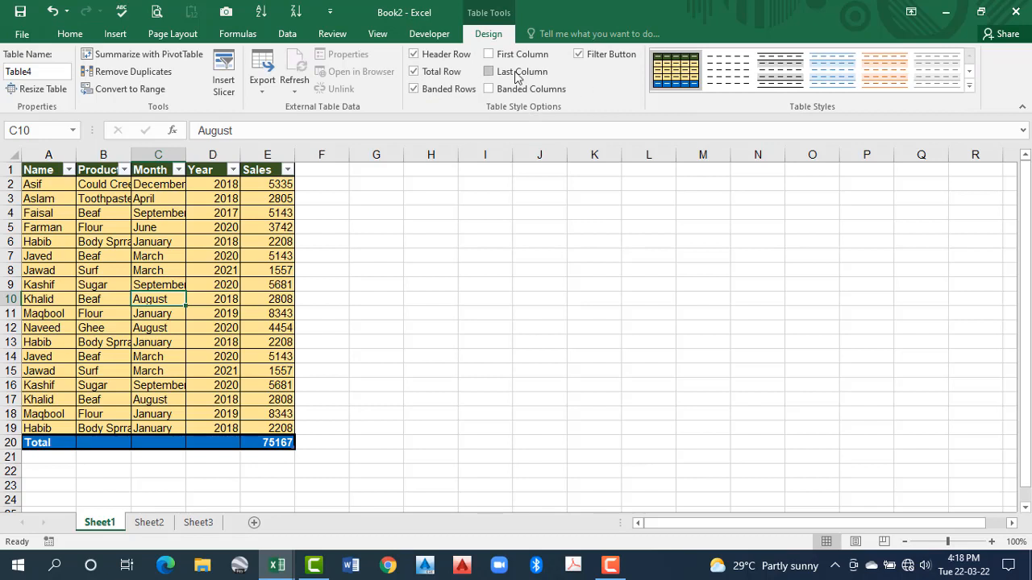
pyautogui.click(489, 54)
pyautogui.click(488, 72)
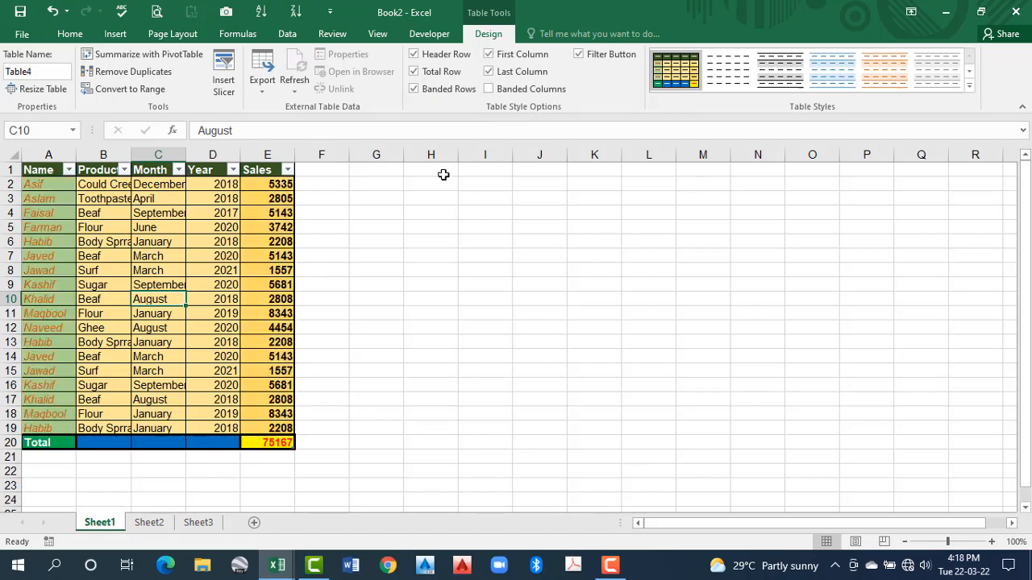
pyautogui.click(210, 299)
pyautogui.click(182, 254)
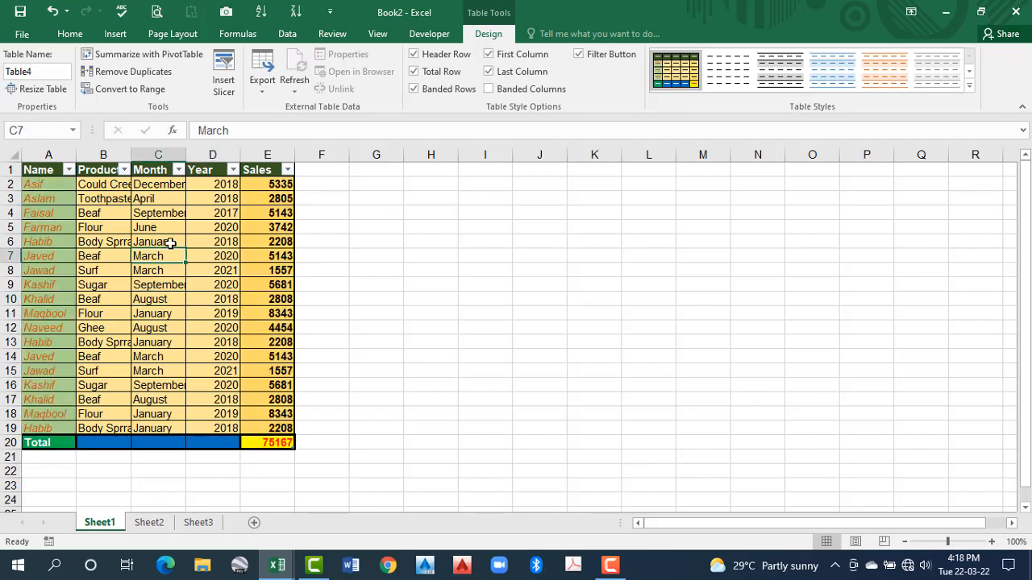
pyautogui.click(170, 242)
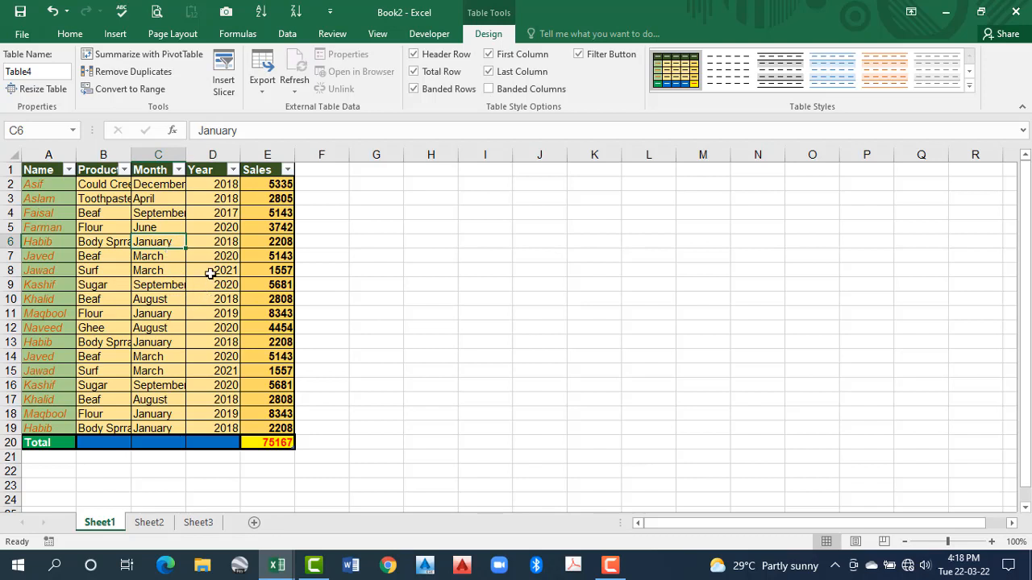
pyautogui.click(212, 270)
pyautogui.click(212, 242)
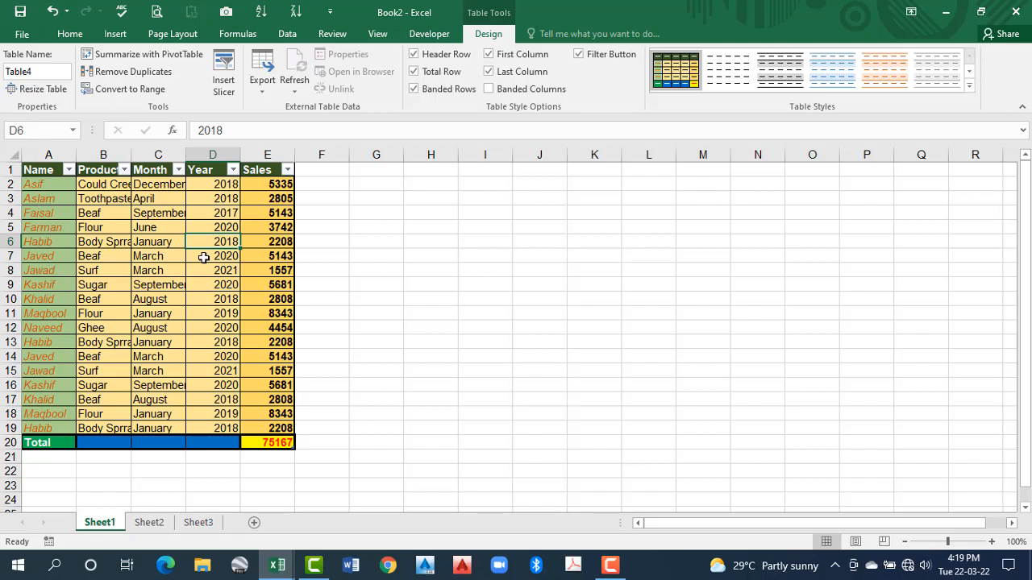
pyautogui.click(204, 257)
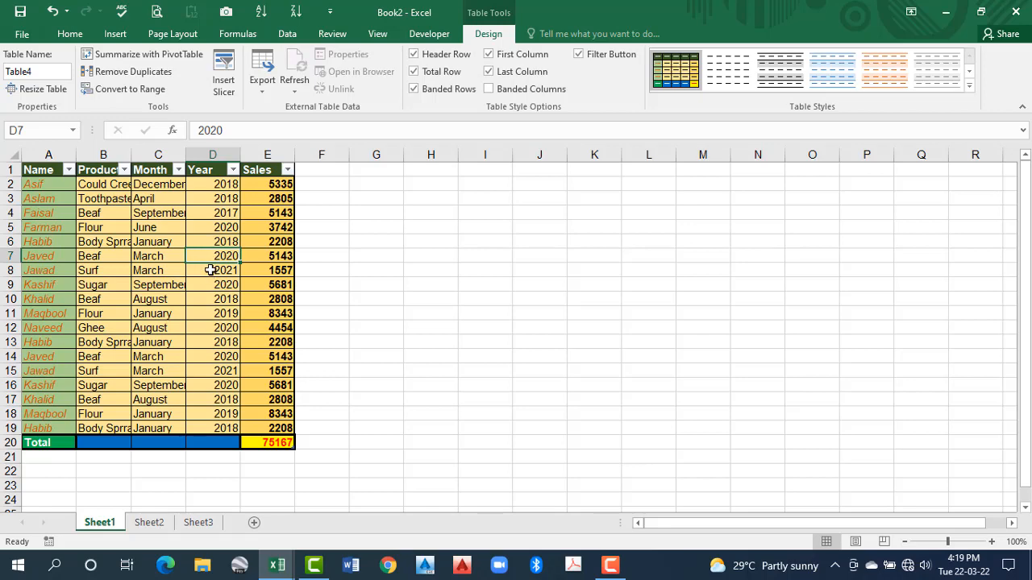